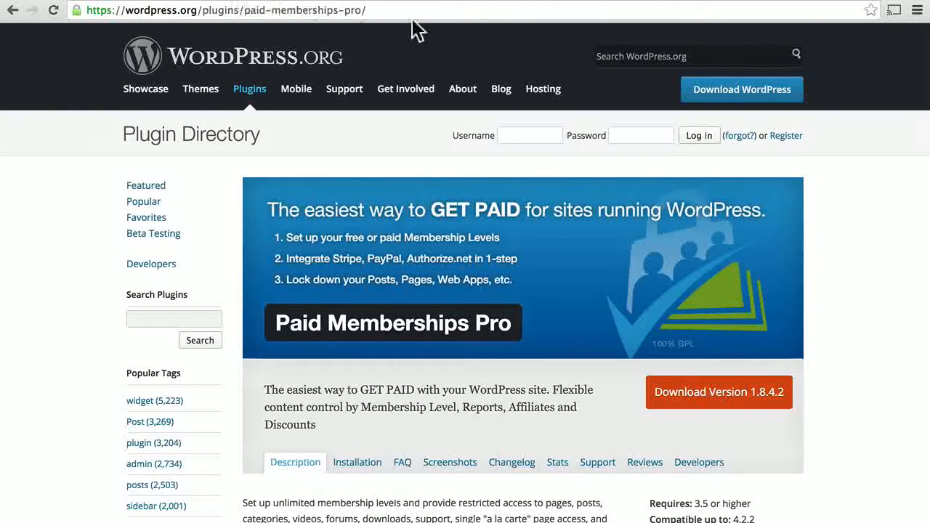
Go through OSTraining's WordPress video courses to the WordPress Beginner class's WordPress.com lesson
click(489, 2)
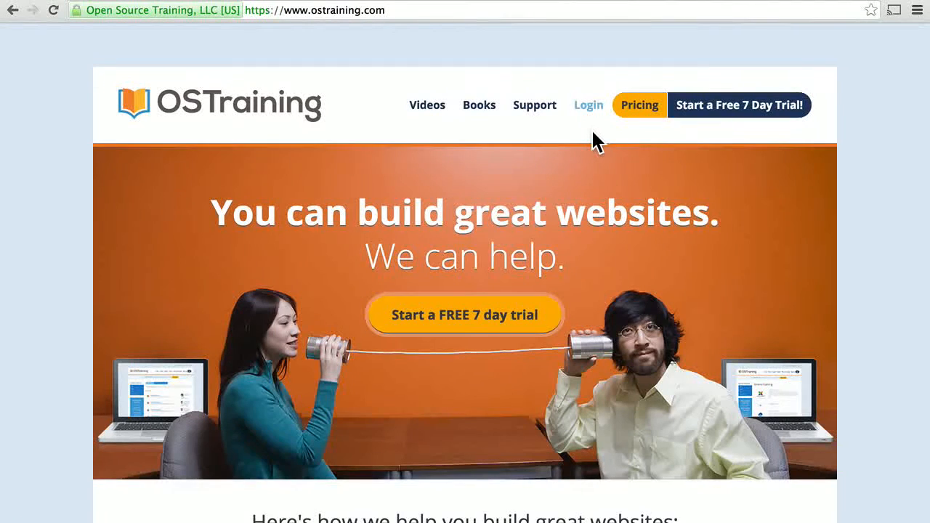
click(426, 116)
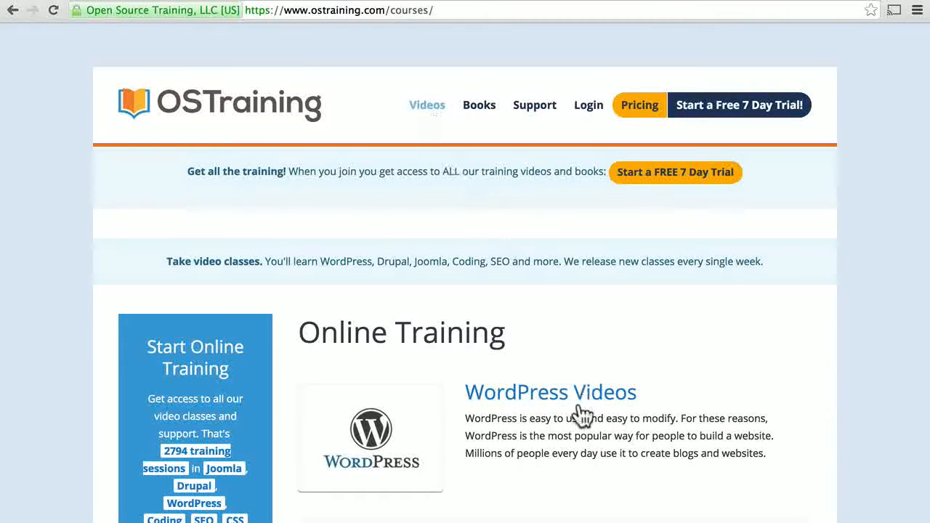
click(608, 405)
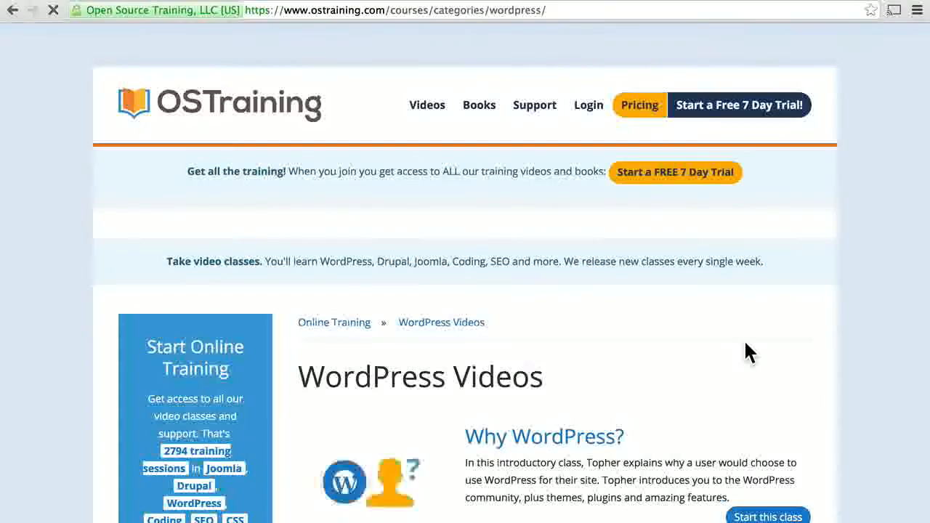
scroll(743, 339, down, 4)
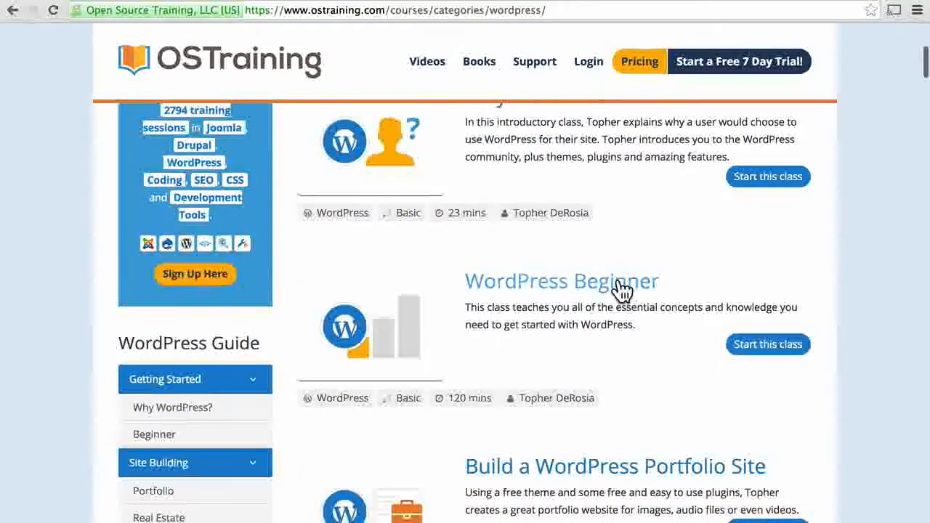
click(620, 290)
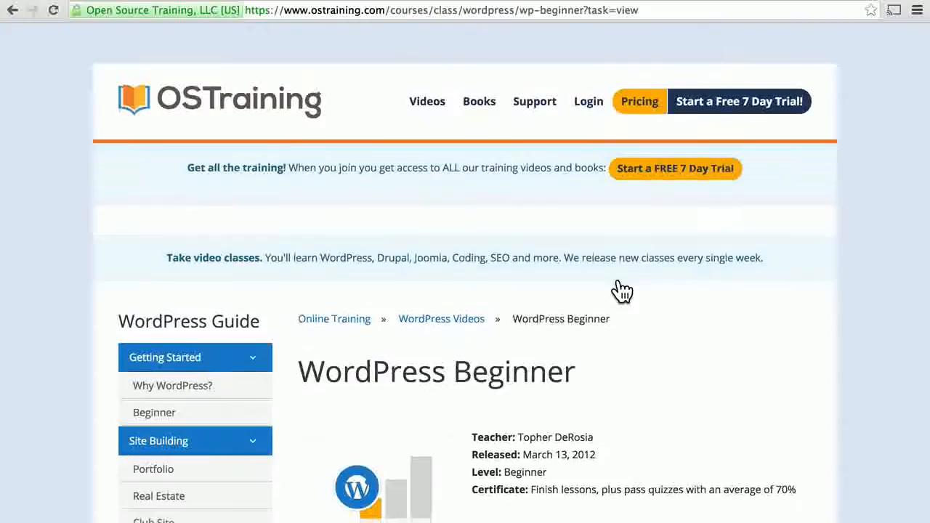
scroll(623, 291, down, 5)
scroll(622, 291, down, 3)
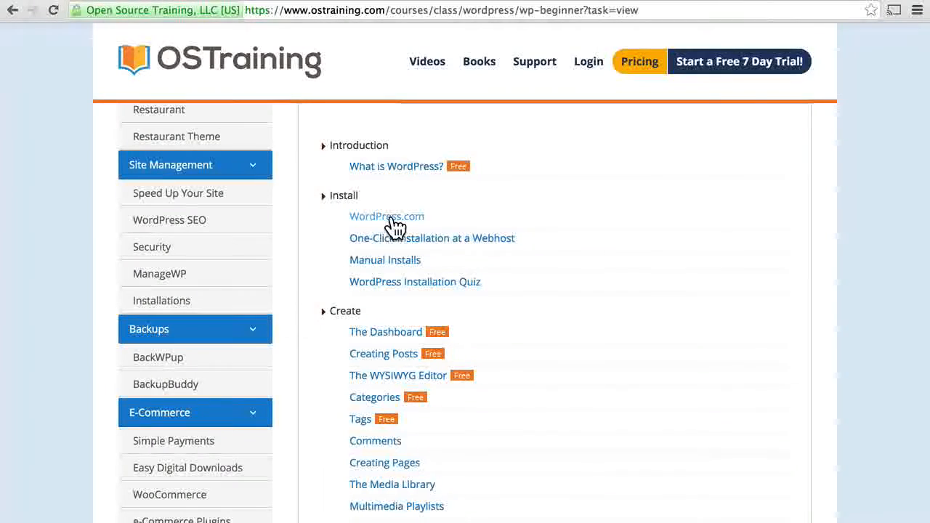
click(393, 222)
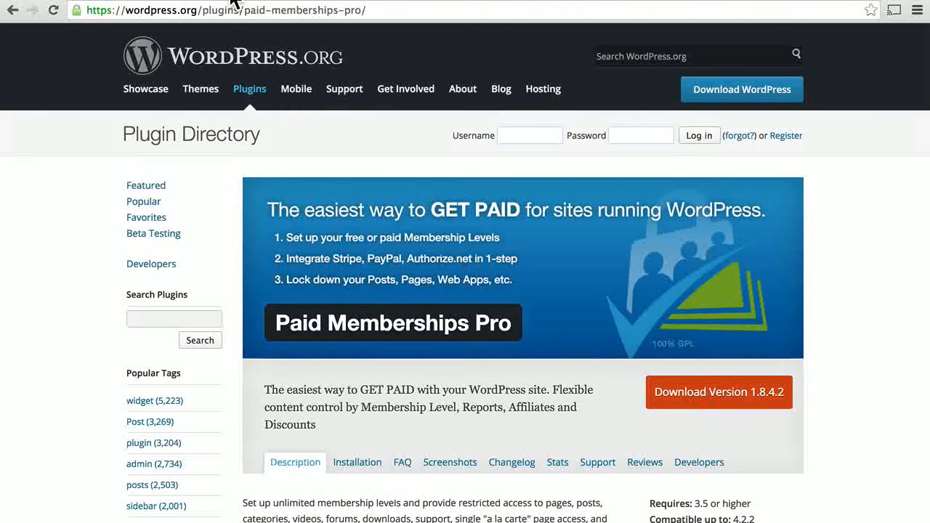
Read down the Paid Memberships Pro plugin page's feature description
scroll(532, 218, down, 5)
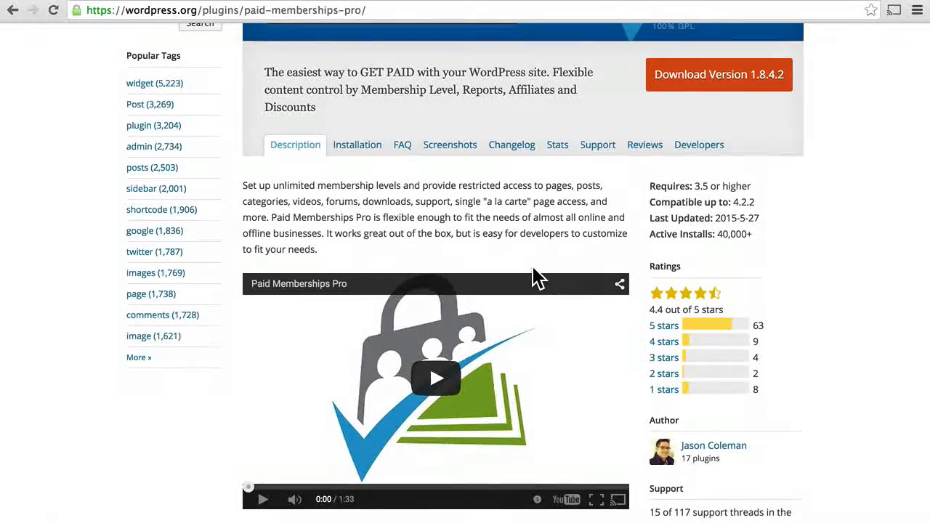
scroll(536, 220, down, 5)
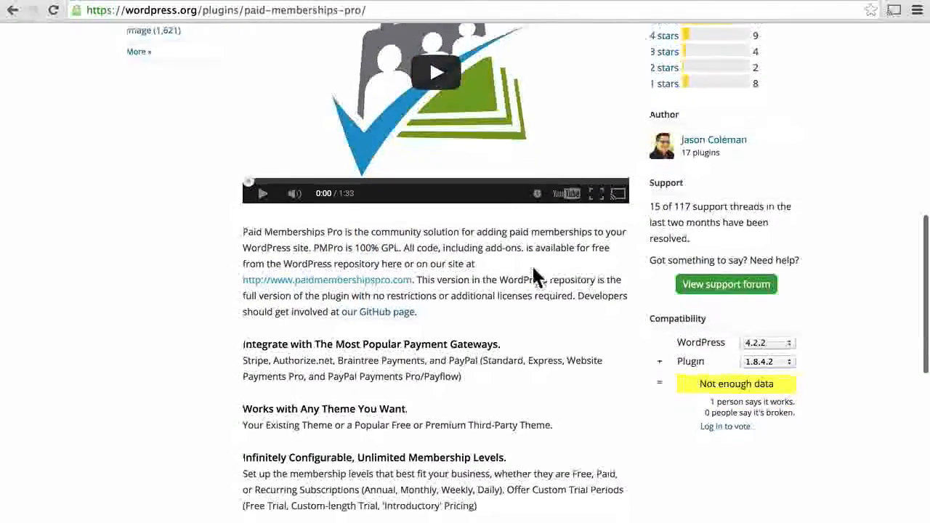
scroll(533, 276, down, 3)
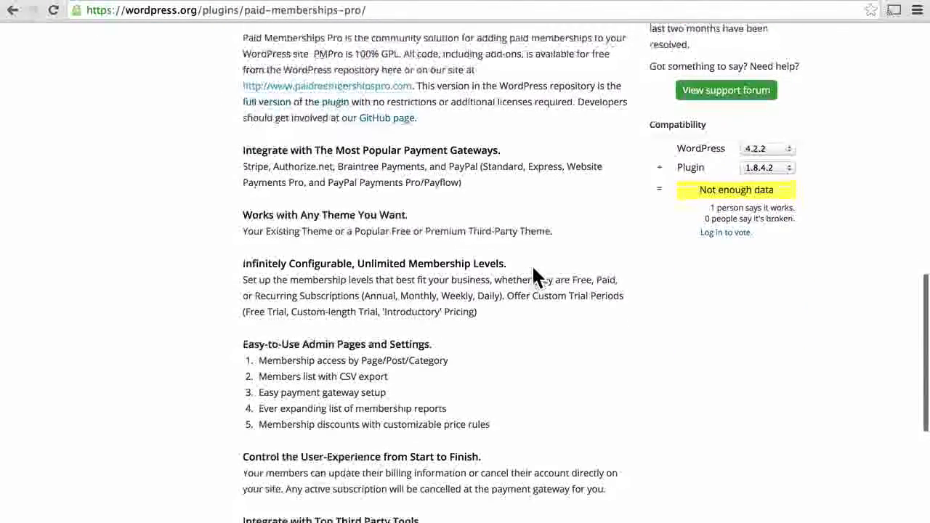
scroll(533, 268, down, 1)
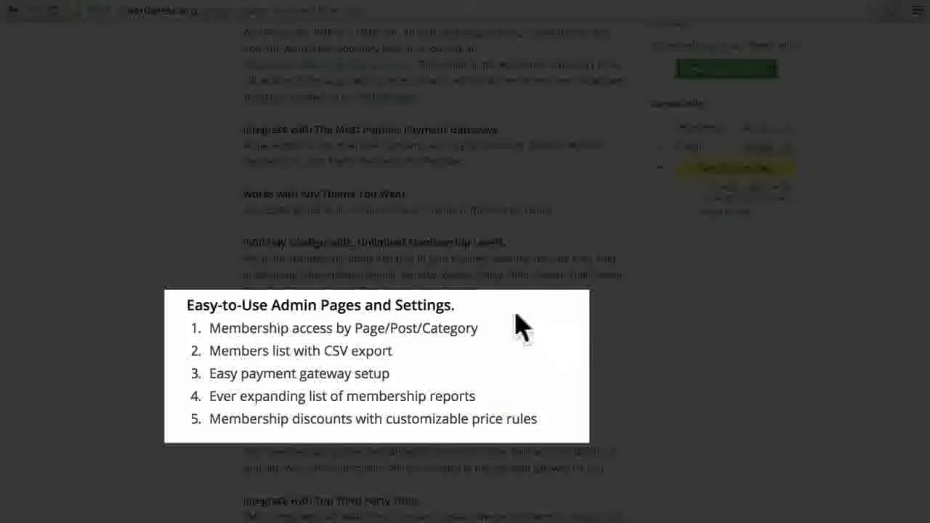
scroll(479, 331, down, 3)
scroll(478, 336, down, 3)
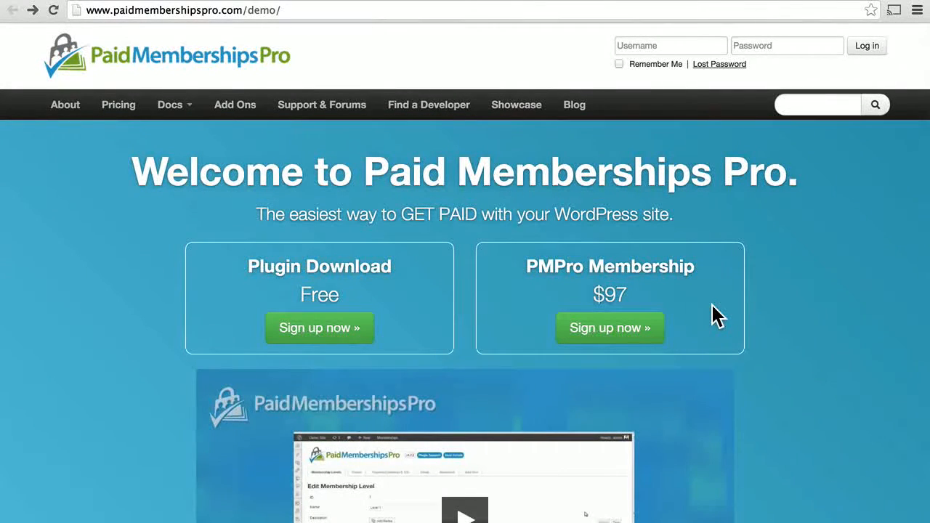
Show the Pricing page comparing the Free Download with the $97 PMPro Membership
click(118, 109)
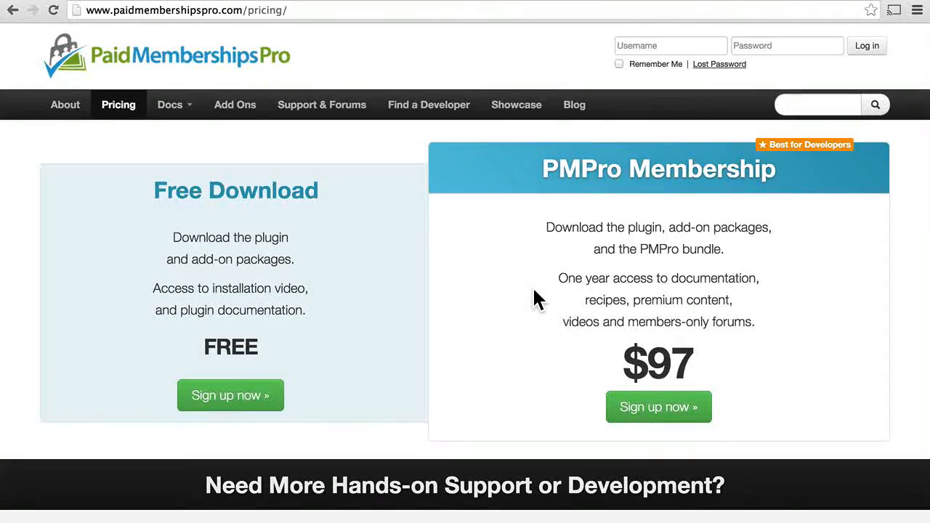
Read through the pricing page's paid support options
scroll(534, 298, down, 5)
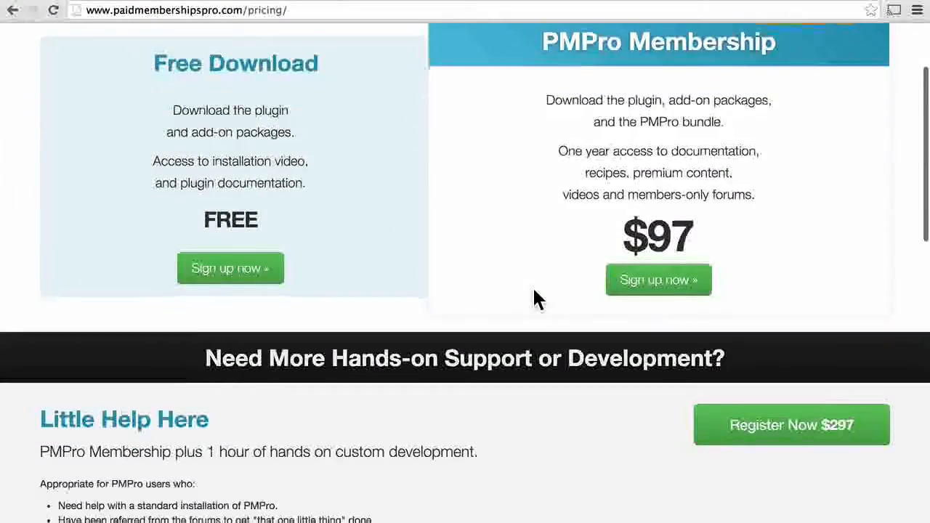
scroll(535, 298, down, 3)
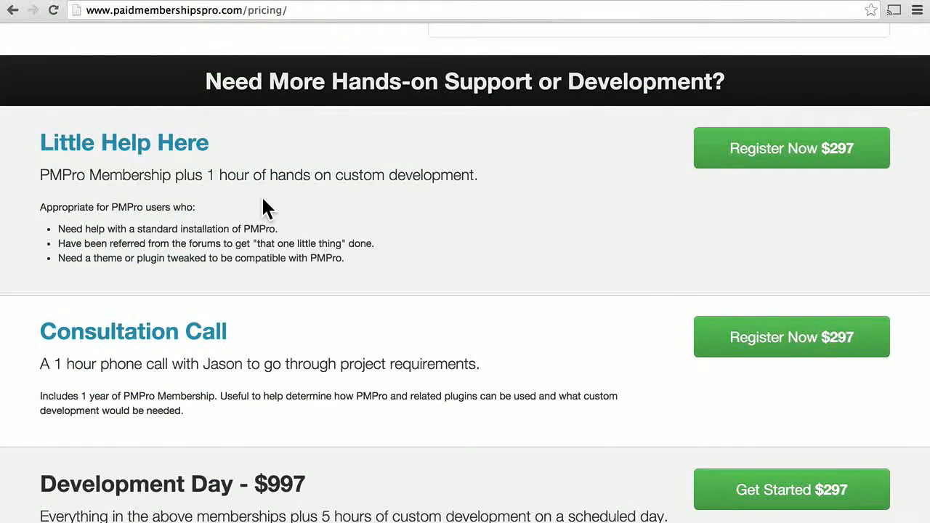
scroll(263, 207, down, 3)
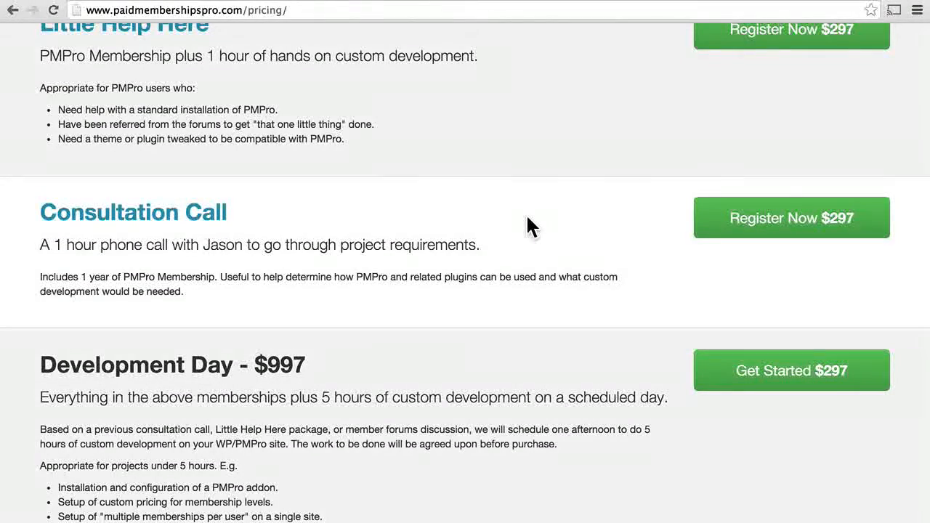
scroll(528, 217, down, 5)
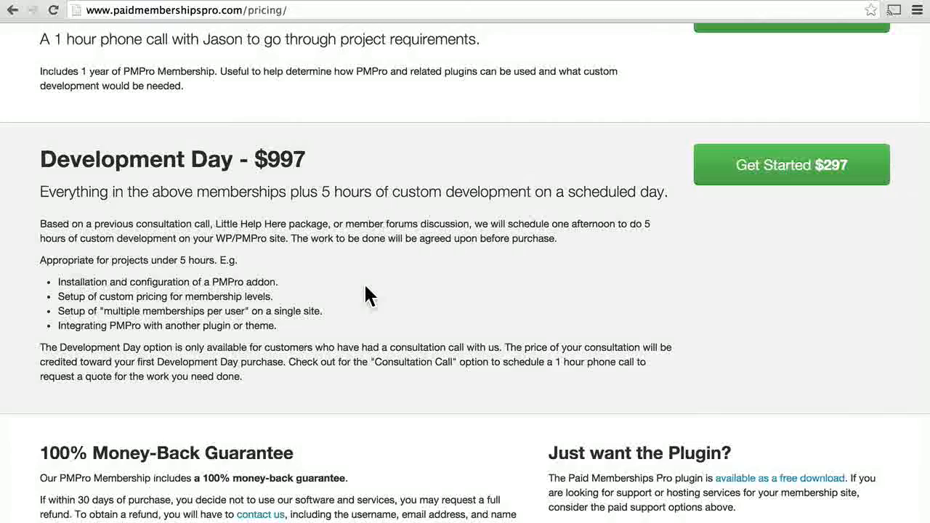
scroll(367, 294, up, 15)
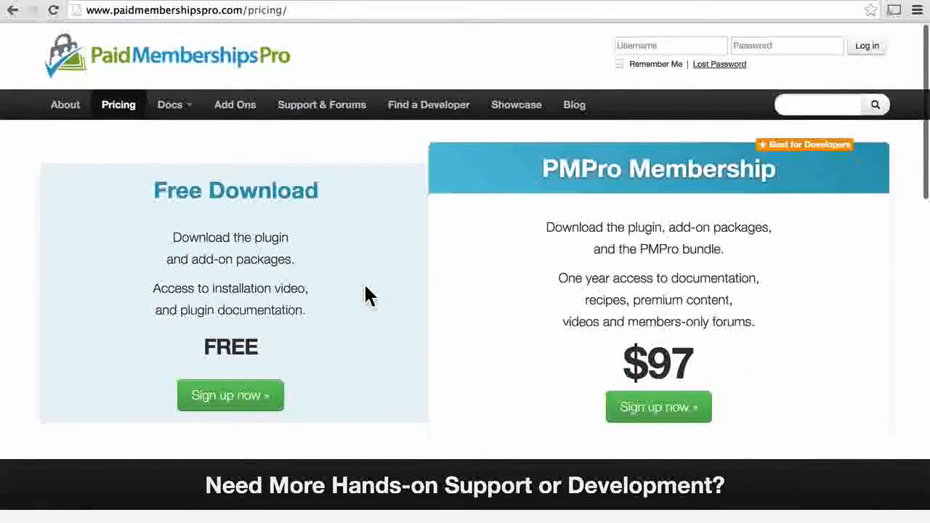
scroll(367, 294, down, 8)
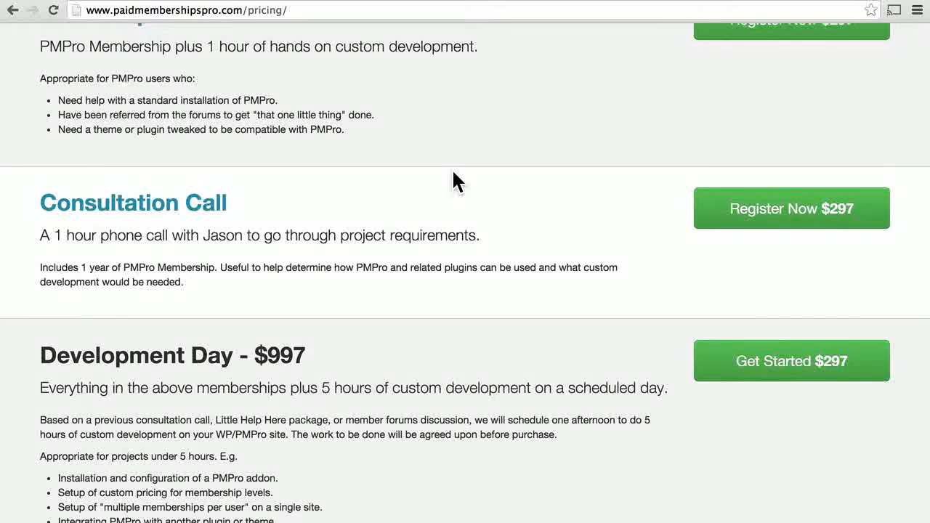
Check the About page, then go to the Add Ons page of extensions
scroll(454, 182, up, 5)
scroll(454, 182, up, 3)
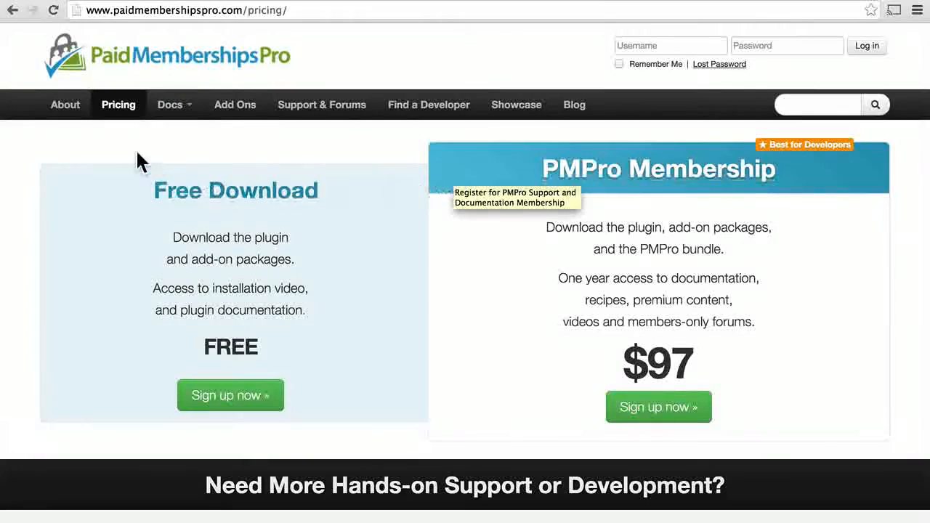
click(65, 114)
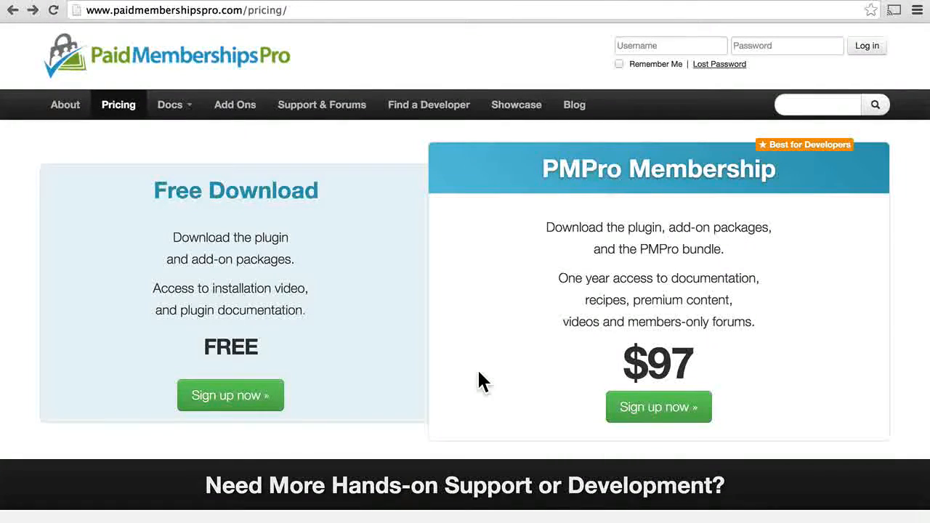
click(231, 119)
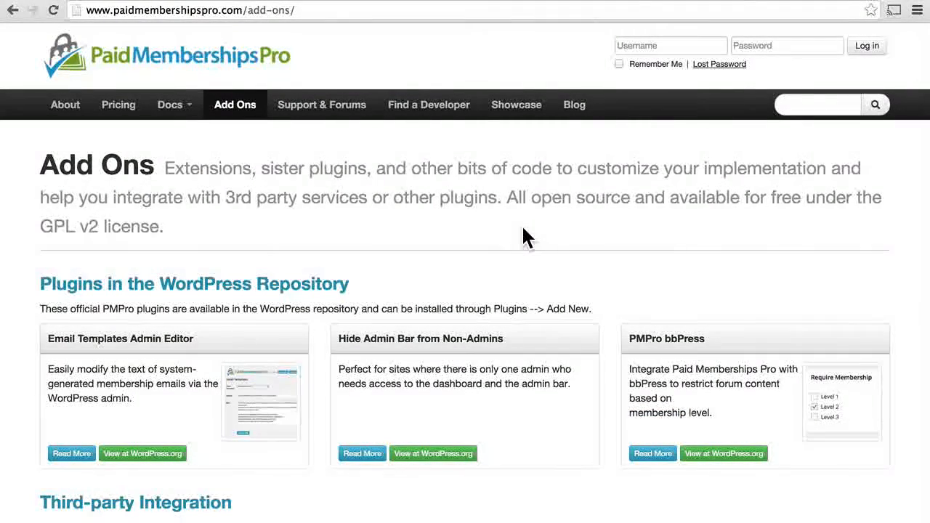
Browse the Add Ons list of official extensions such as PMPro bbPress
scroll(527, 236, down, 3)
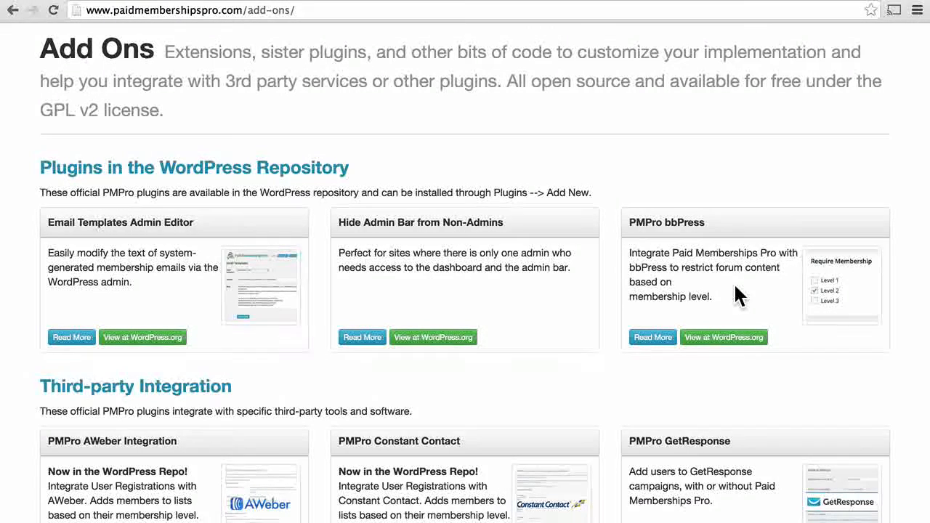
scroll(739, 295, down, 1)
scroll(735, 288, down, 5)
scroll(739, 294, down, 1)
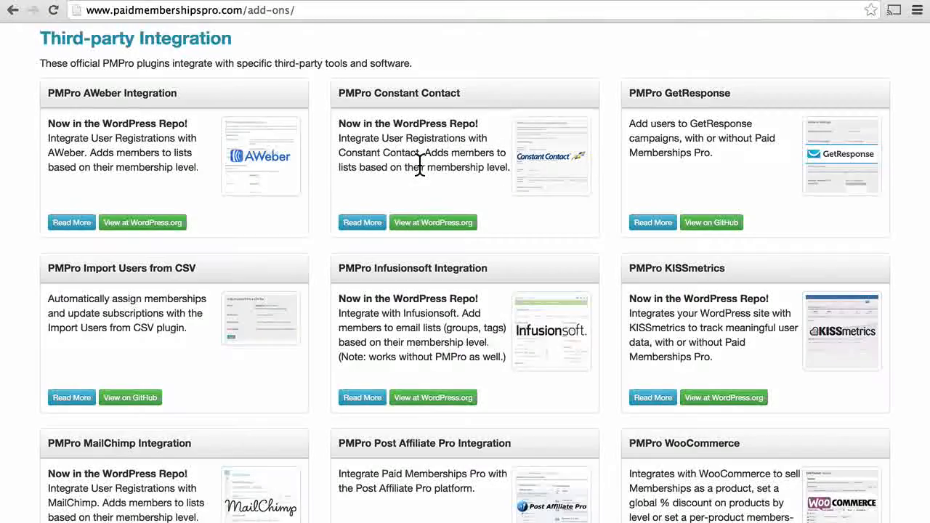
scroll(421, 170, down, 7)
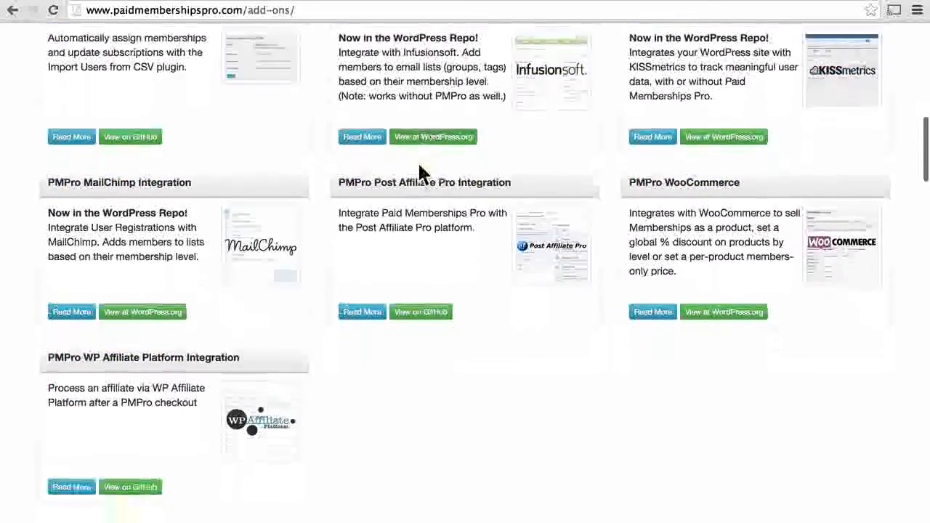
scroll(421, 175, down, 8)
scroll(421, 174, down, 11)
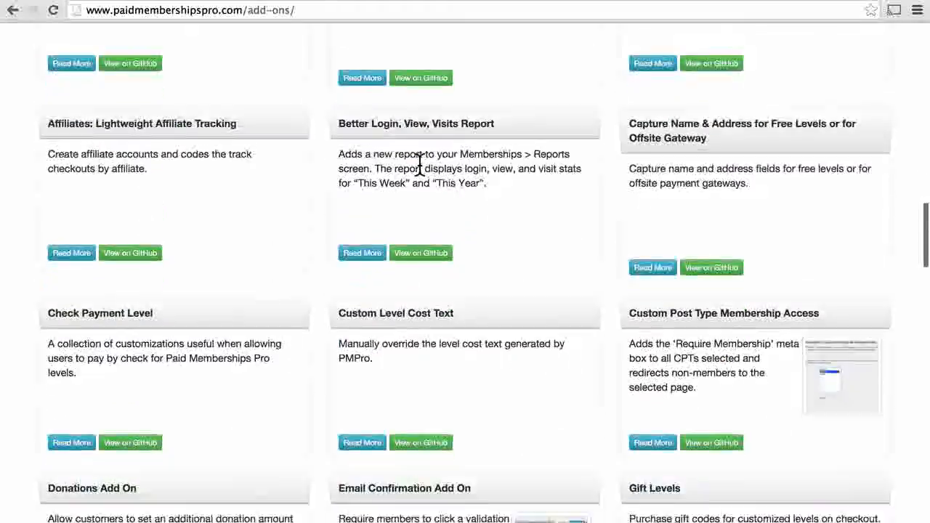
scroll(419, 167, down, 20)
scroll(419, 173, down, 20)
scroll(422, 177, down, 2)
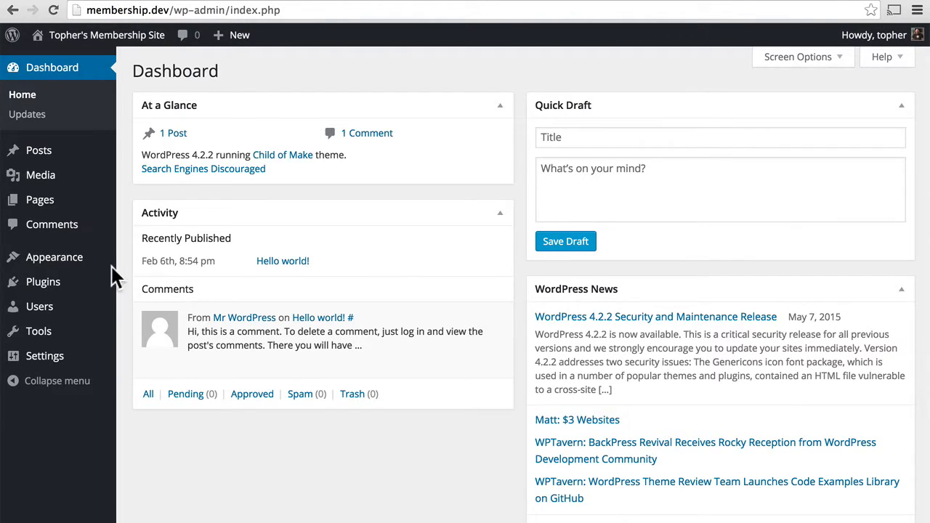
Search Plugins > Add New for 'paid memberships pro', fixing the misspelling
mouse_move(58, 280)
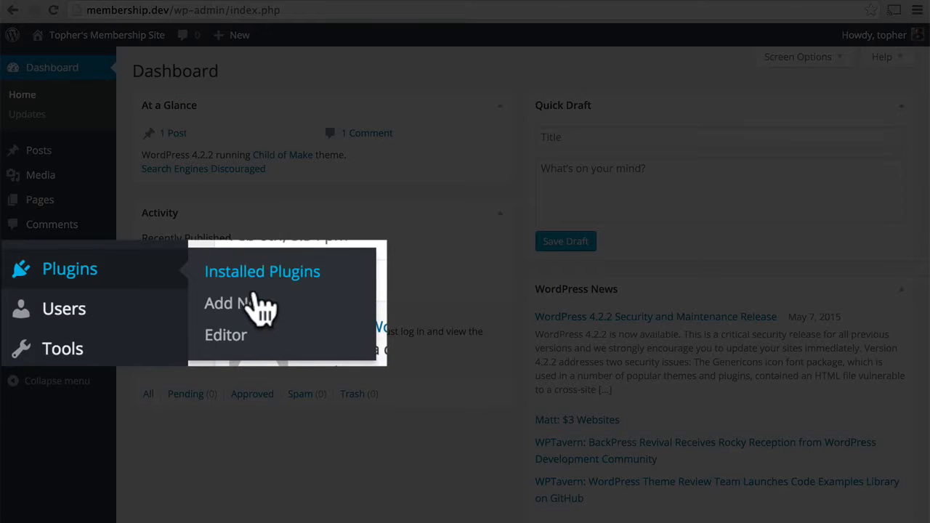
click(153, 305)
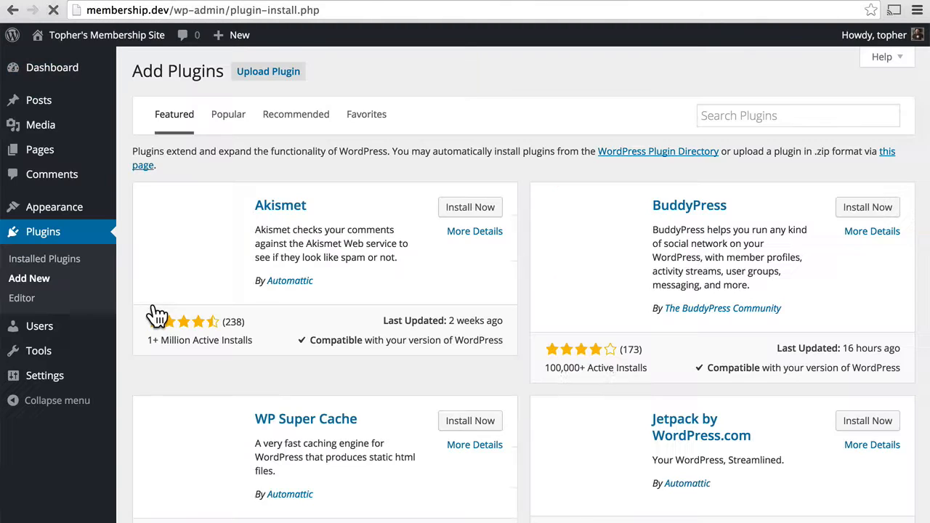
click(763, 118)
text(pai)
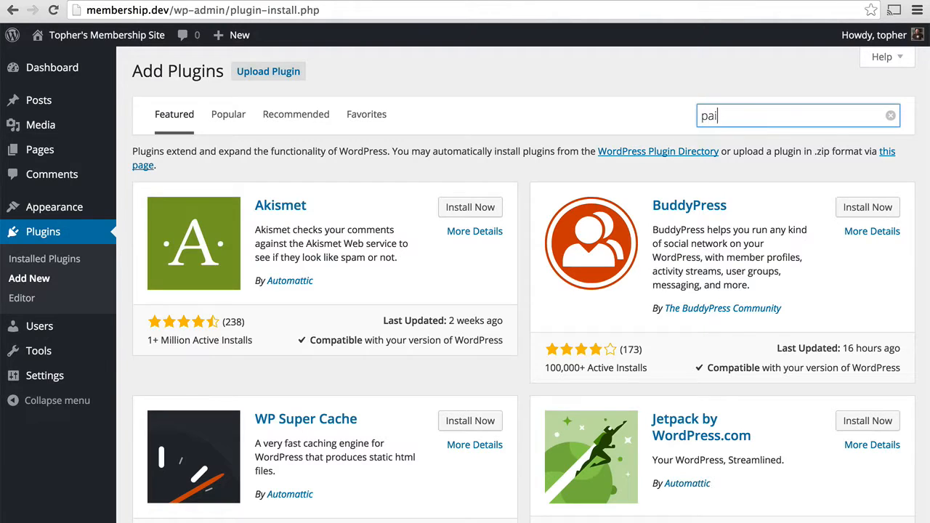
text(d membersips pro)
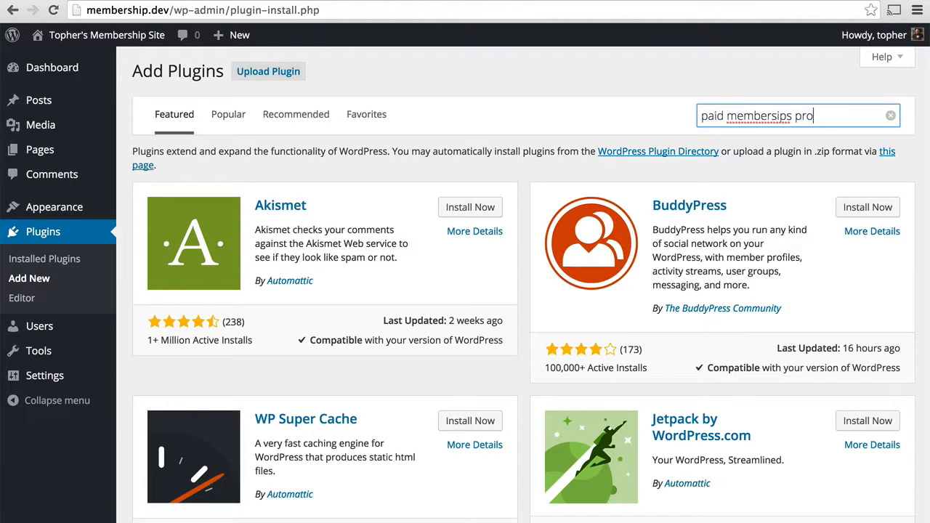
key(Left)
key(Left)
key(Left)
key(Left)
key(Left)
key(Left)
key(Left)
text(h)
key(Return)
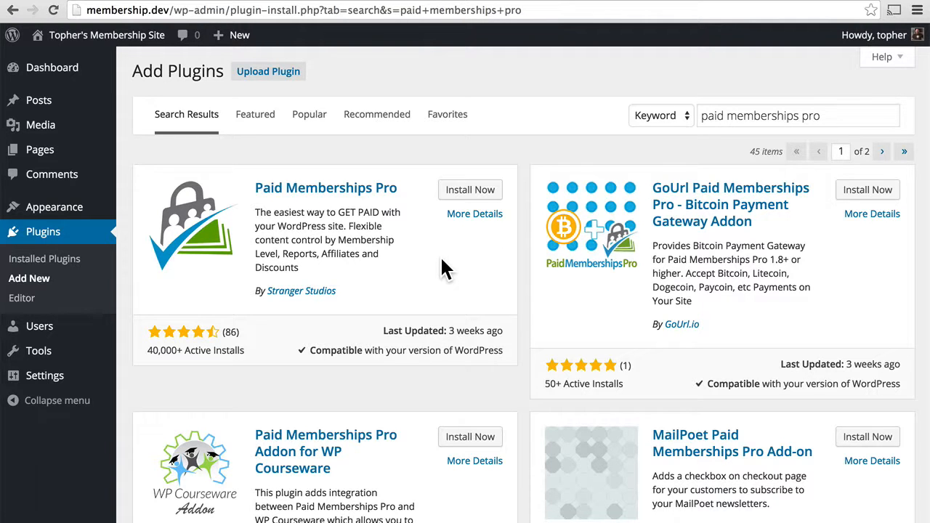
Install and activate Paid Memberships Pro 1.8.4.2
scroll(445, 269, down, 6)
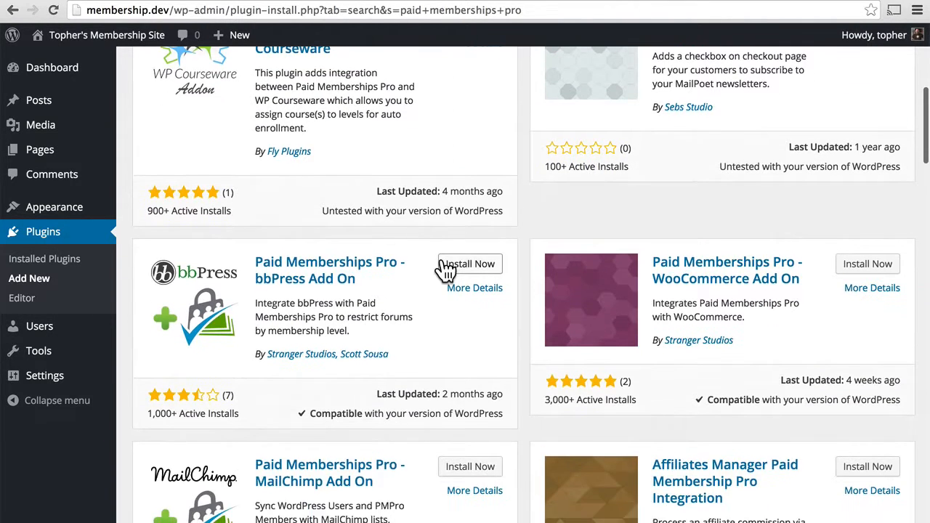
scroll(444, 265, down, 5)
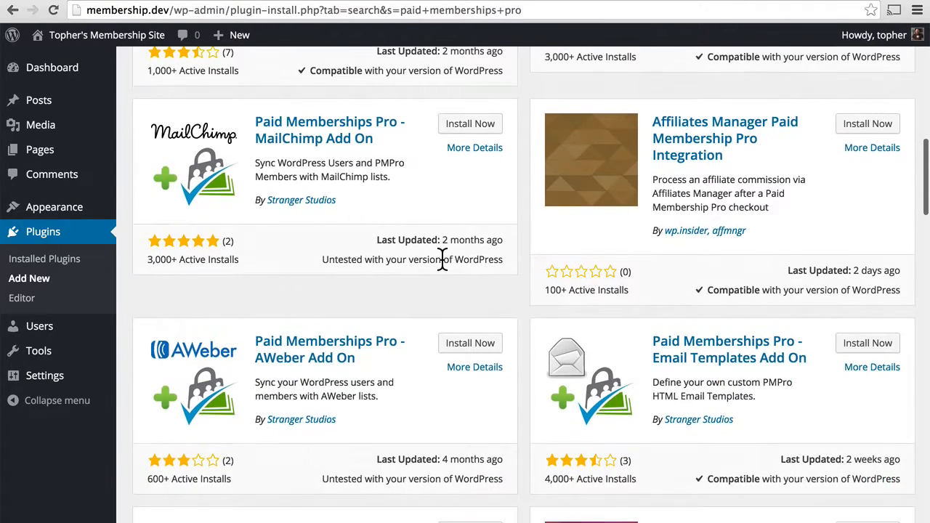
scroll(442, 259, up, 11)
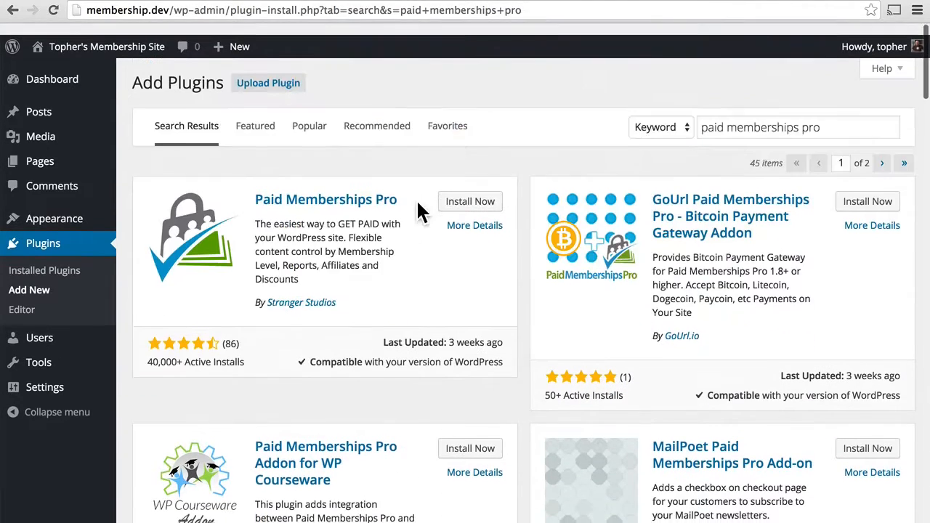
click(471, 195)
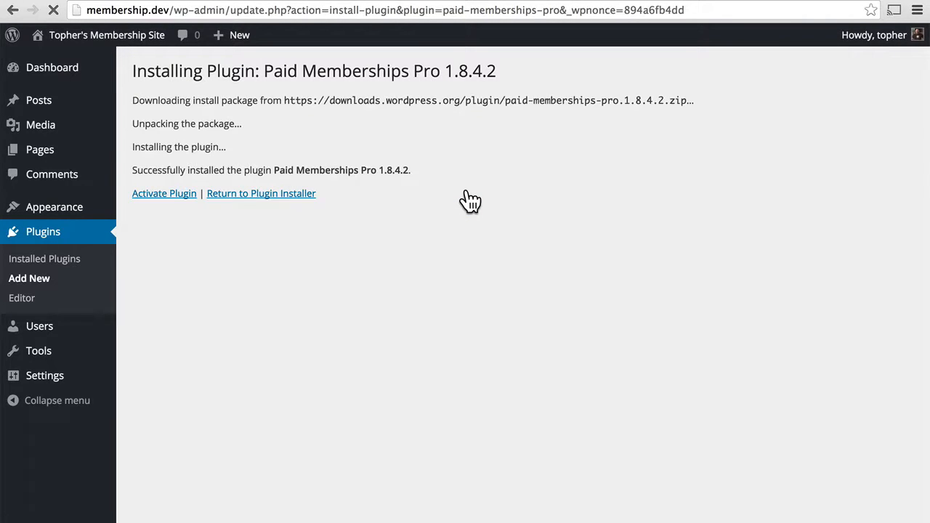
click(167, 193)
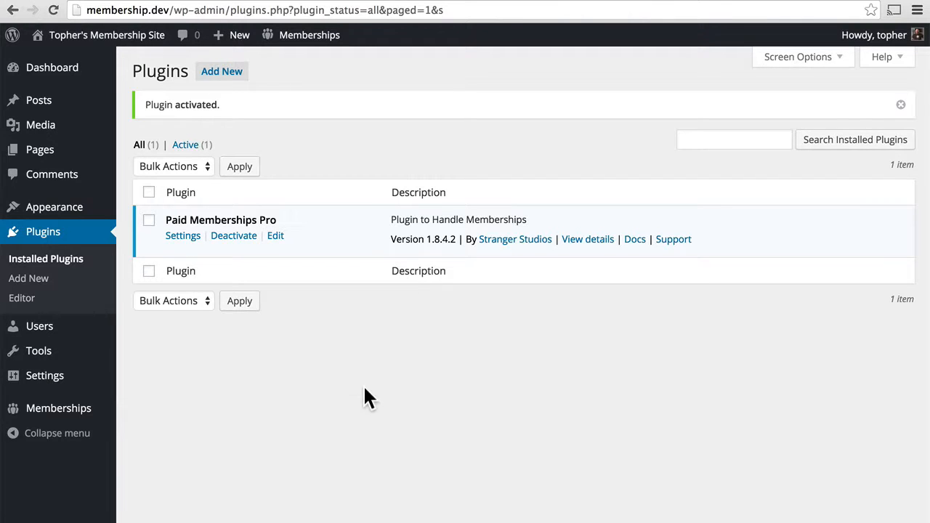
Go to Memberships > Page Settings and look over the page assignments
mouse_move(94, 415)
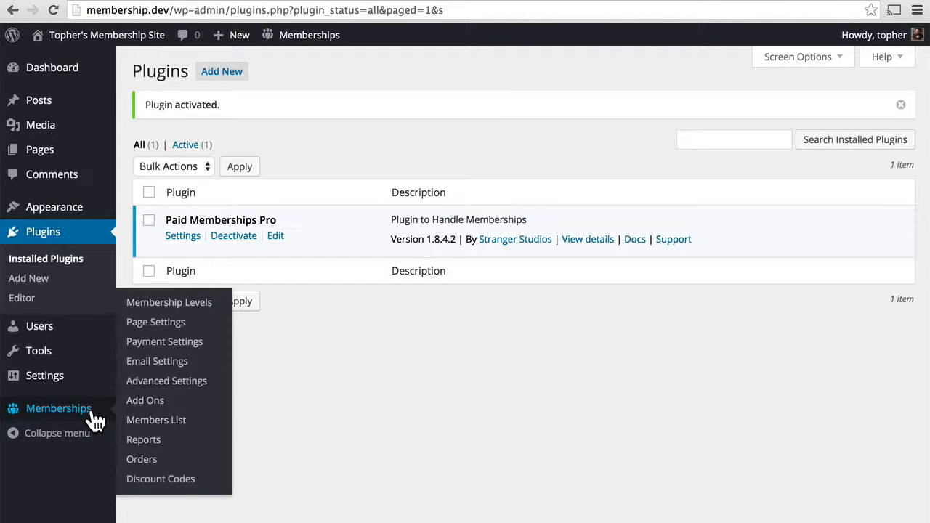
click(179, 328)
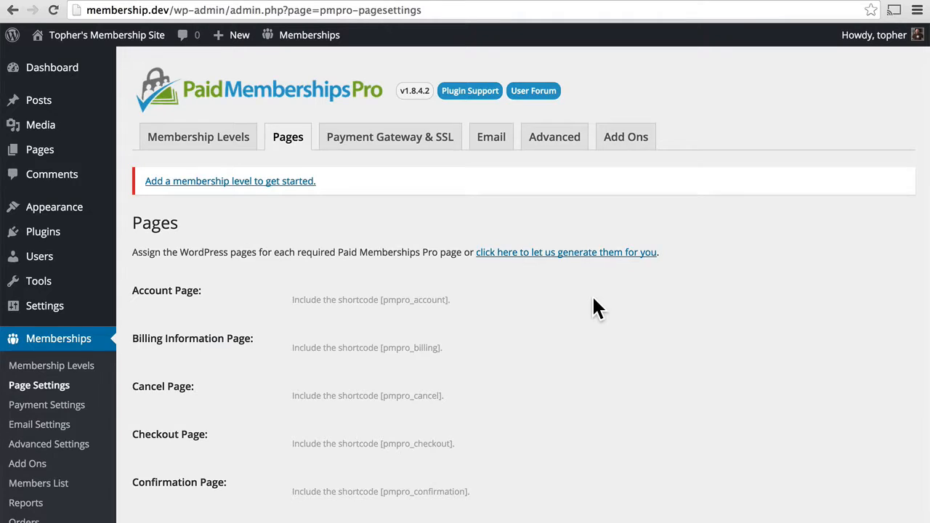
scroll(594, 300, down, 3)
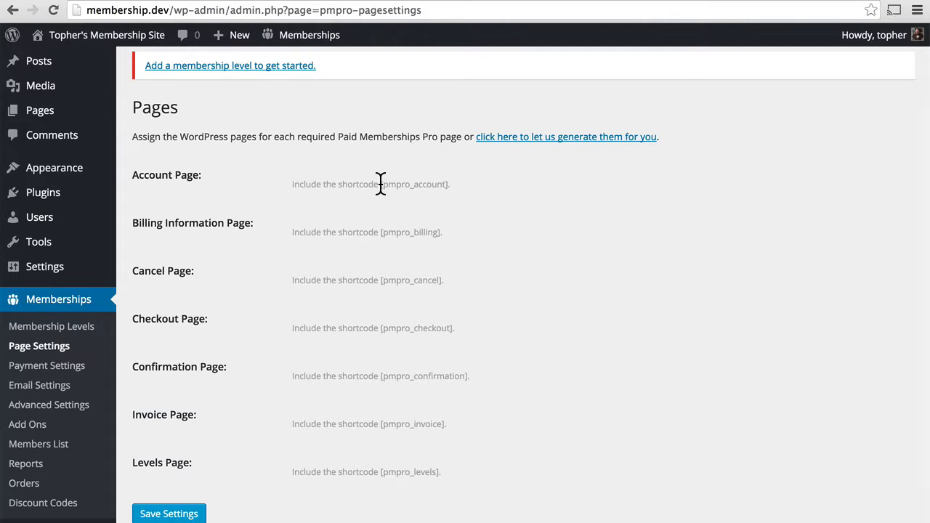
Inspect the account page shortcode, then have the required membership pages generated automatically
drag(381, 184, 446, 183)
click(448, 184)
click(520, 141)
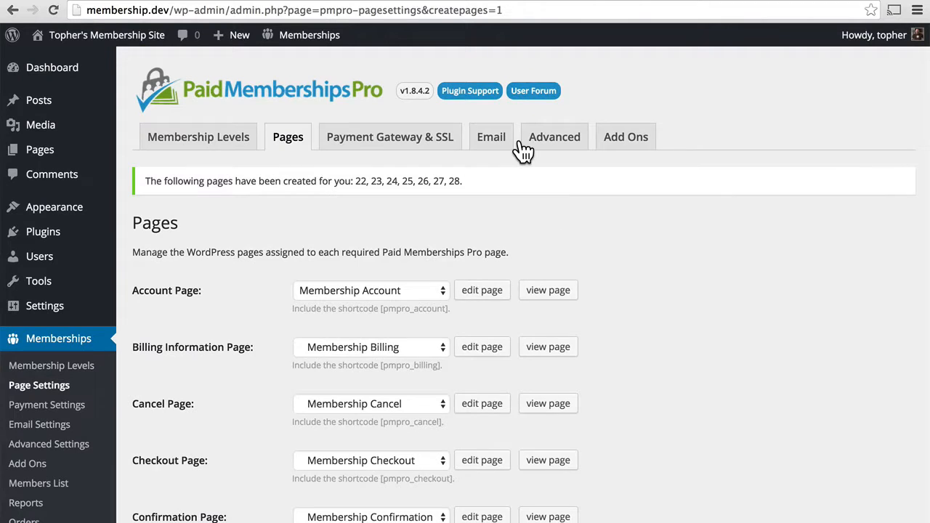
Keep Membership Account as the account page, check the Pages list, then go to Payment Settings
scroll(625, 294, down, 1)
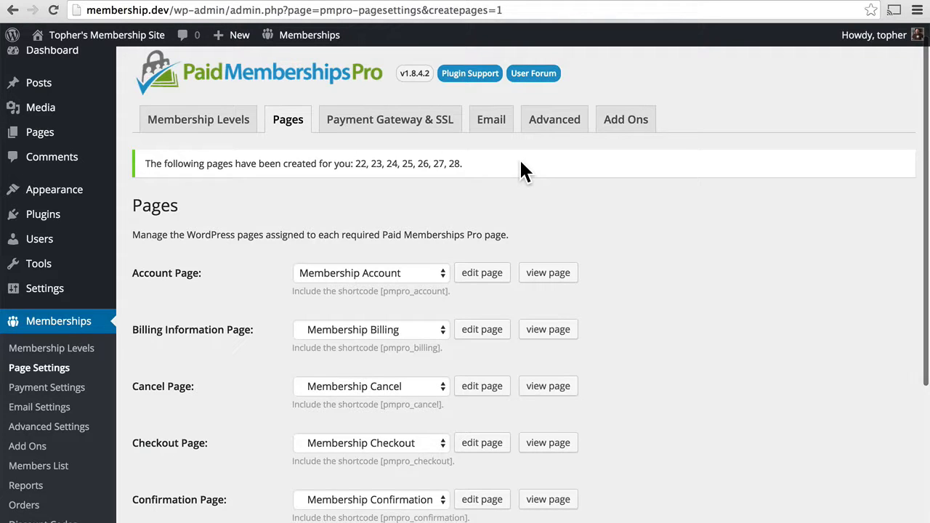
scroll(523, 170, down, 5)
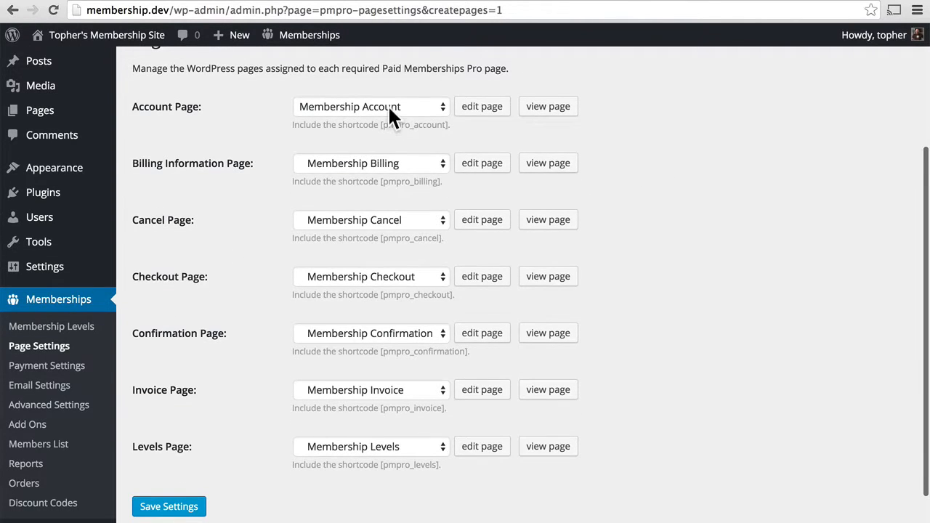
click(388, 106)
click(434, 106)
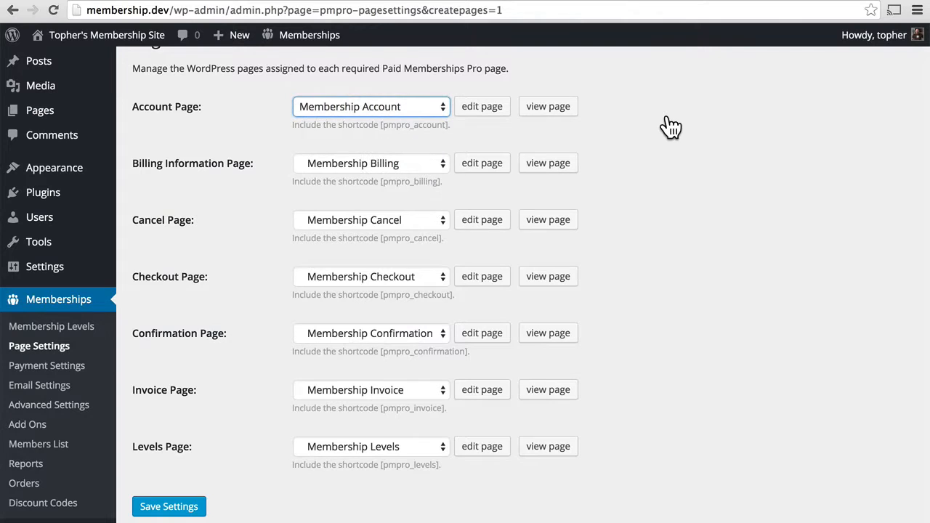
click(54, 120)
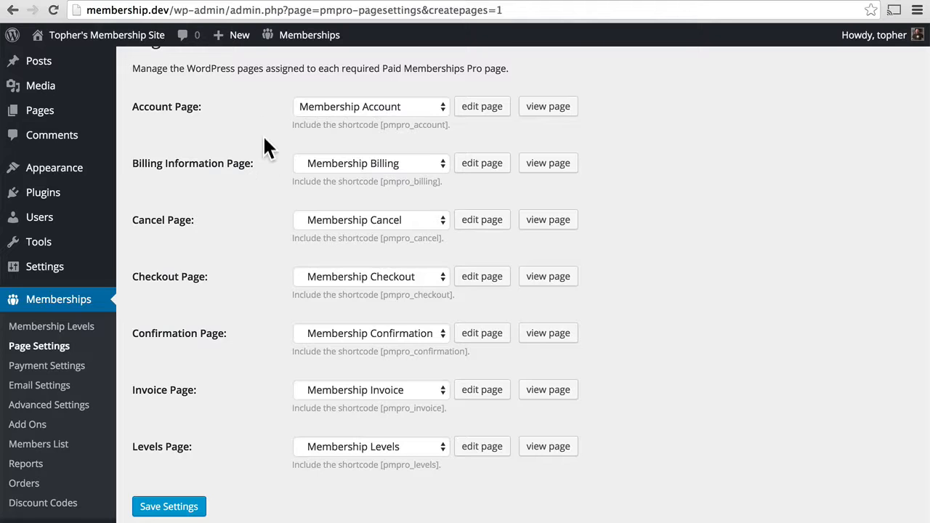
click(76, 374)
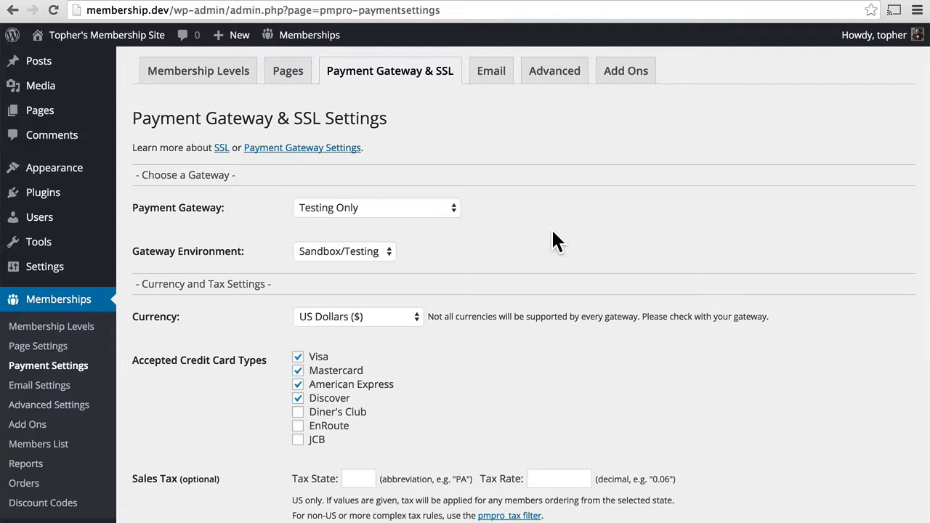
click(452, 207)
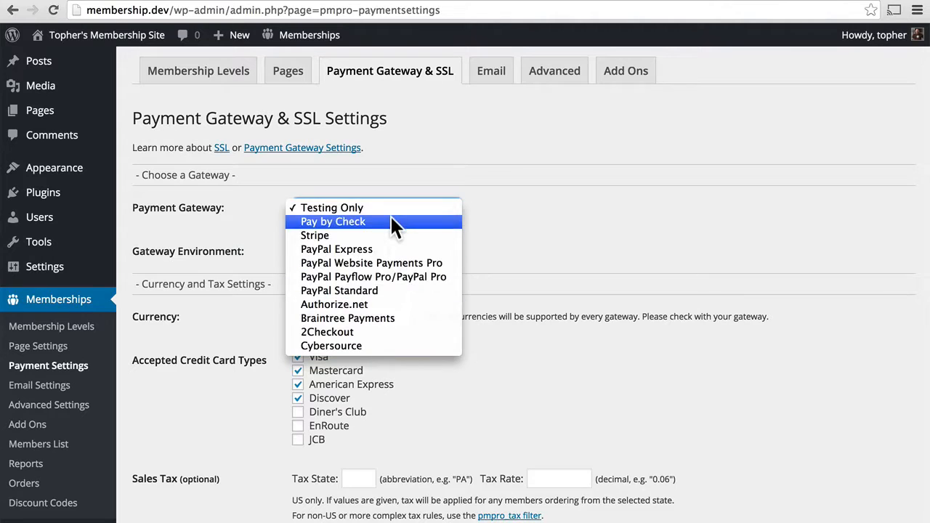
click(446, 182)
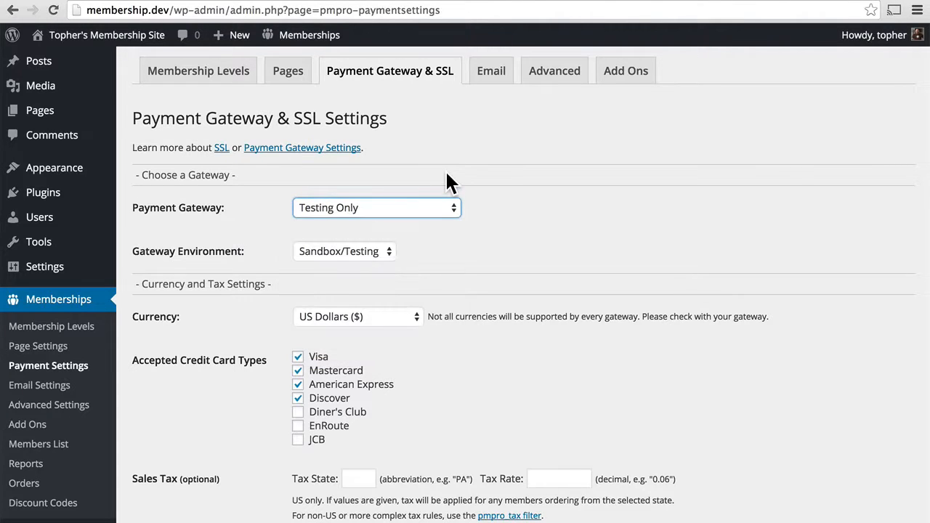
click(377, 253)
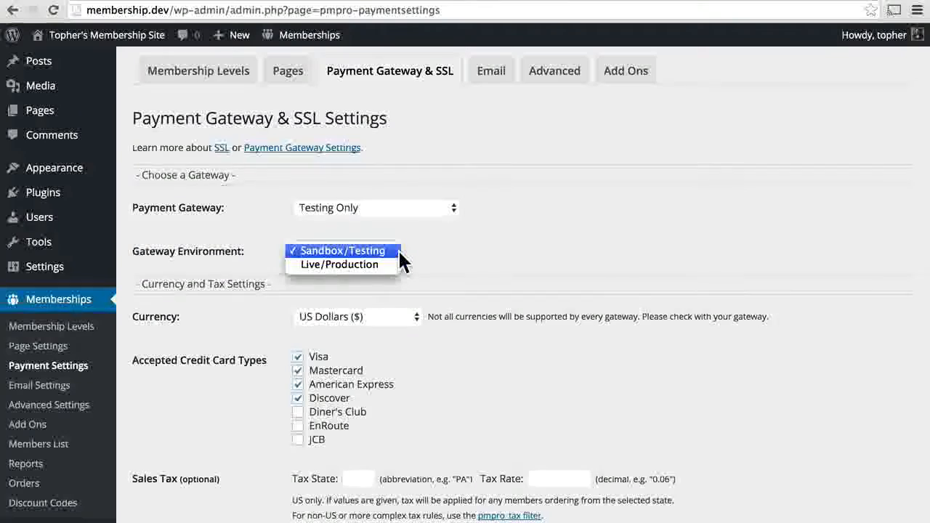
click(399, 249)
click(426, 210)
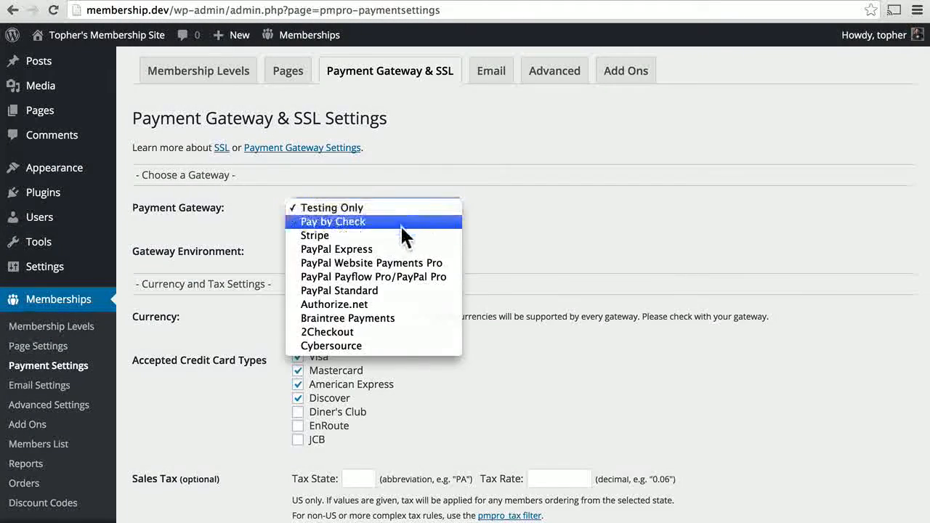
click(398, 237)
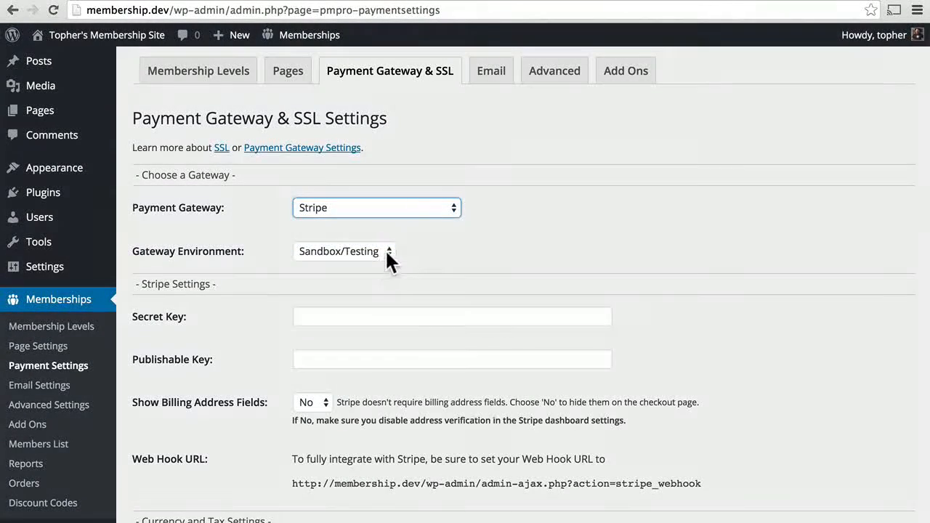
click(380, 251)
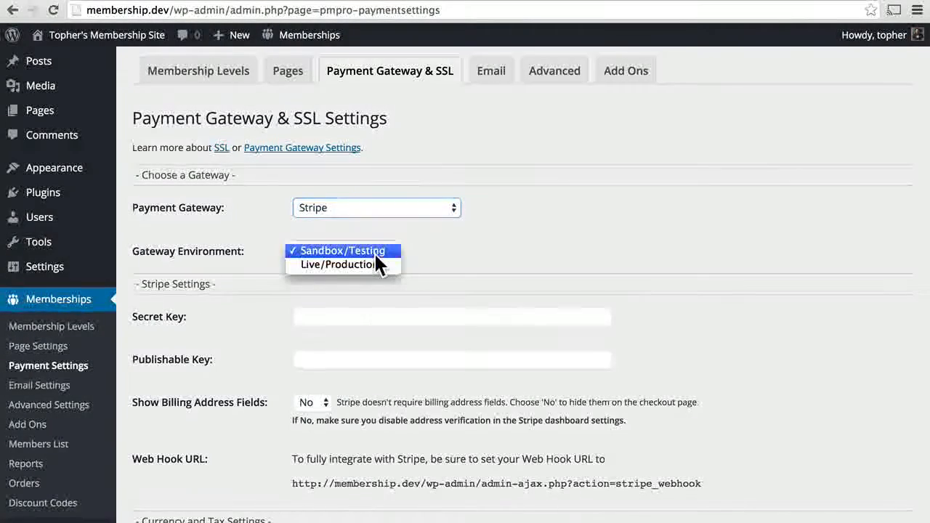
click(428, 254)
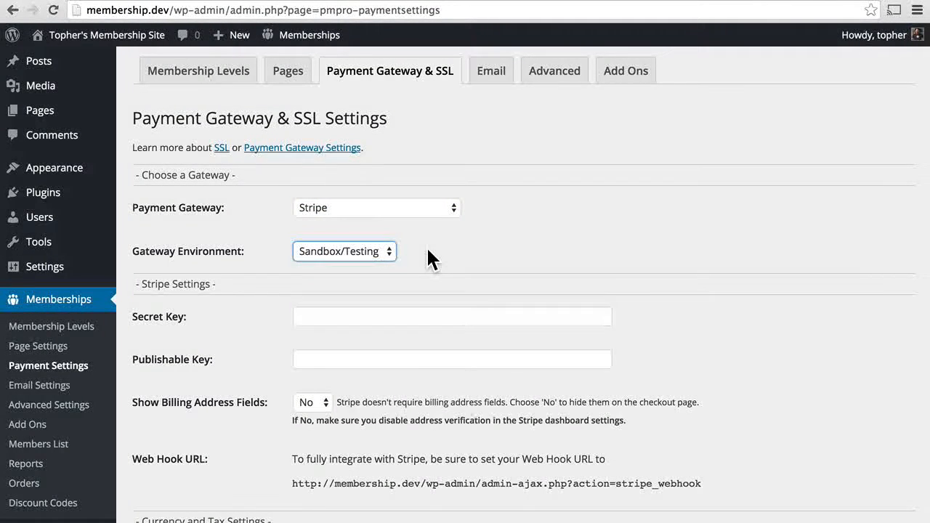
click(405, 208)
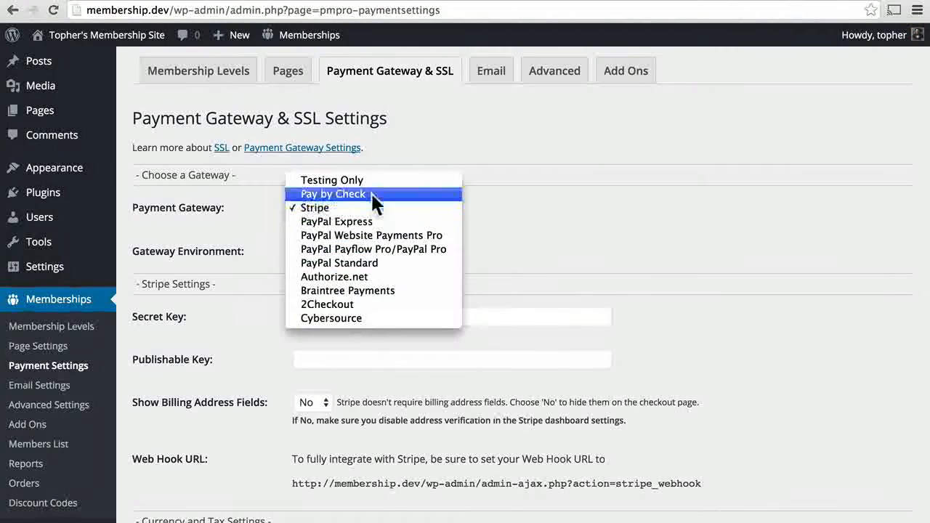
click(368, 182)
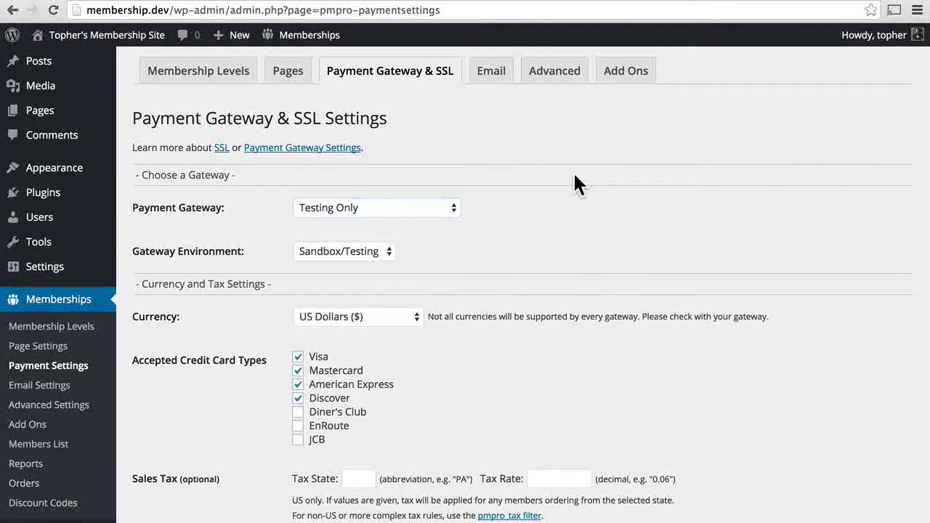
scroll(574, 184, down, 5)
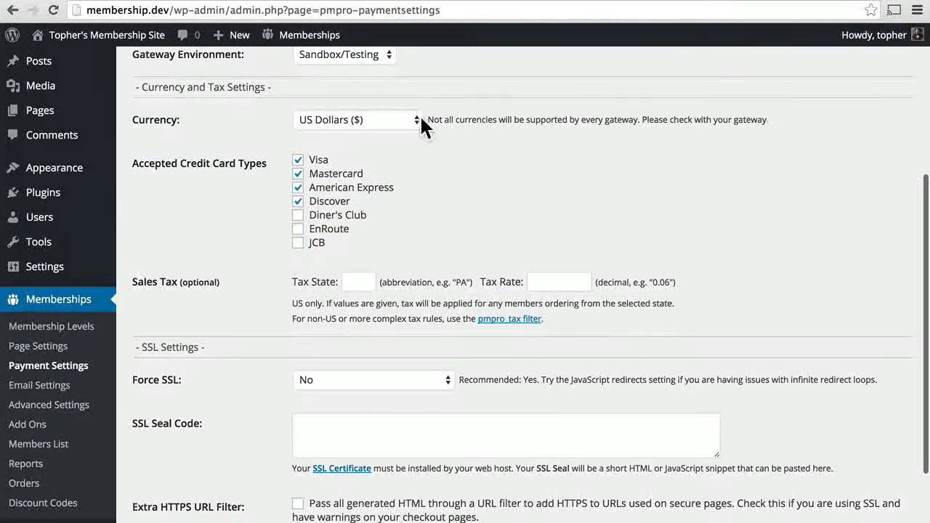
click(418, 118)
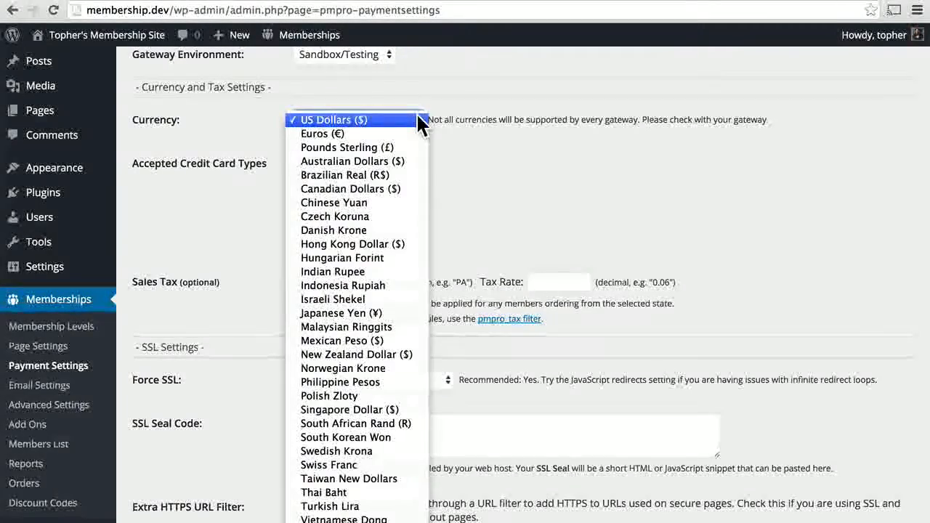
click(421, 121)
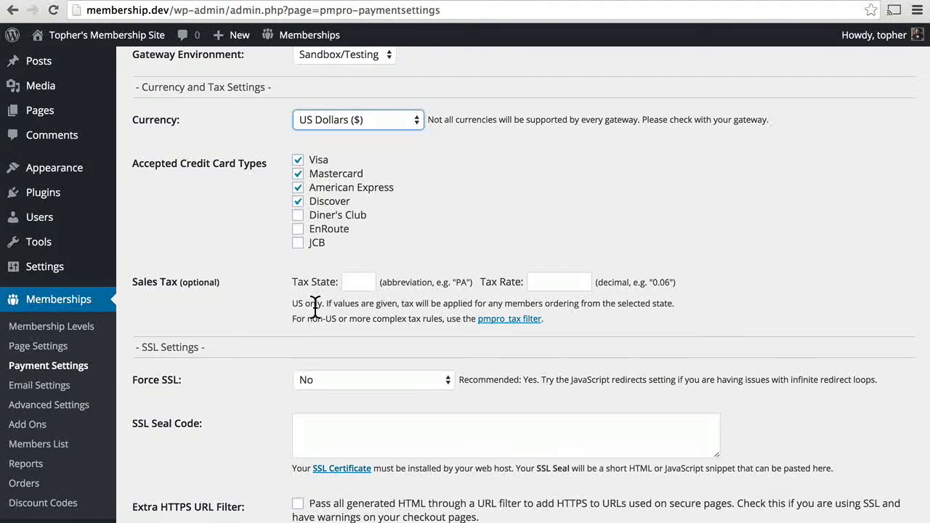
scroll(314, 306, down, 4)
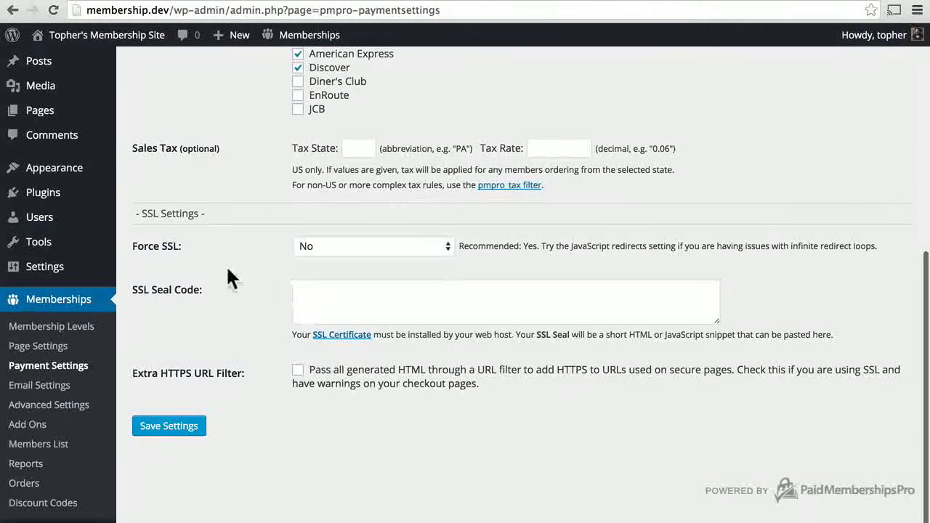
Set Force SSL to Yes, leaving the SSL Seal Code empty
click(411, 246)
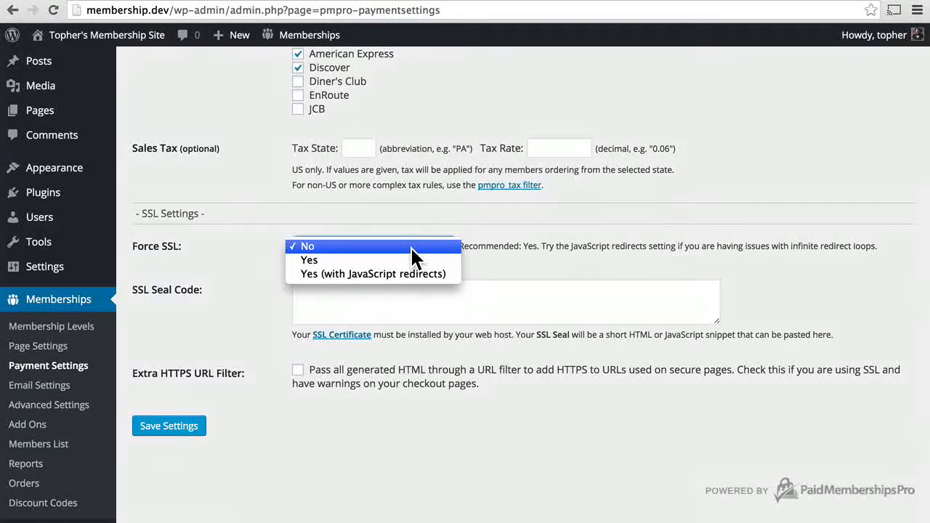
click(378, 260)
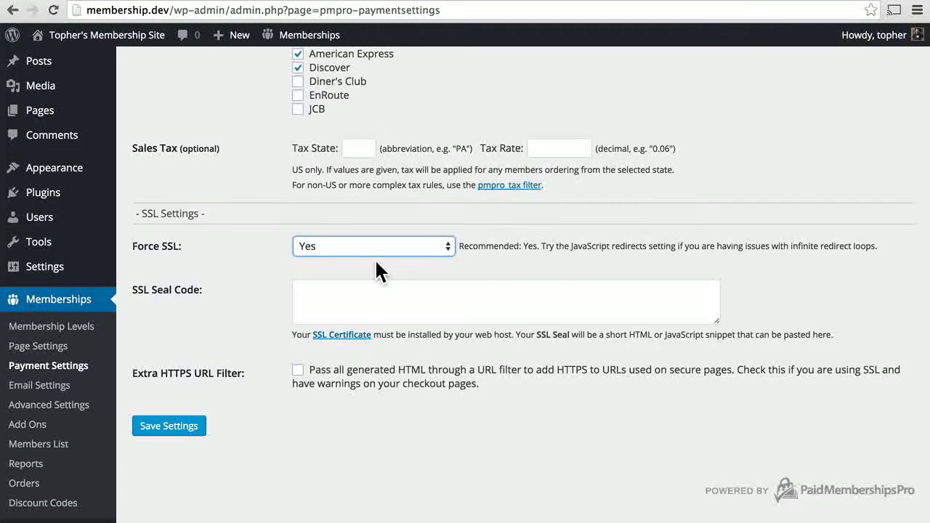
click(380, 291)
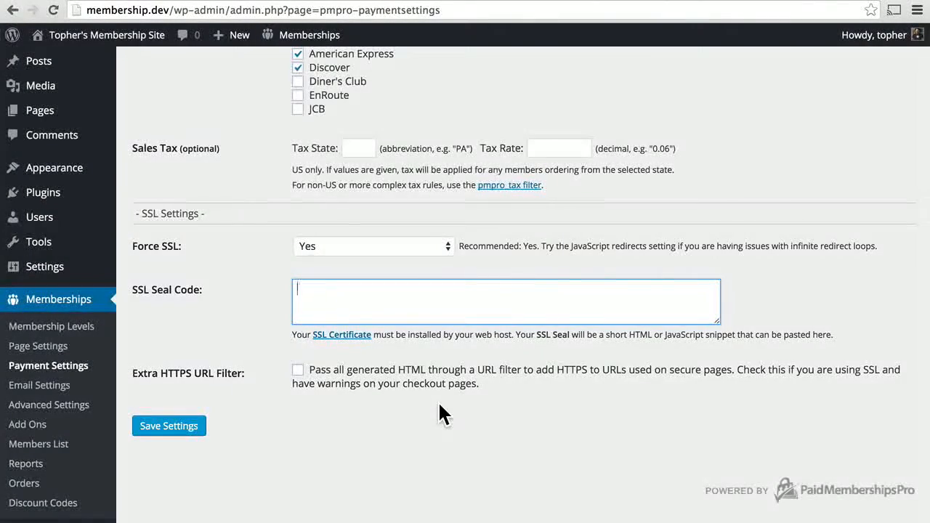
scroll(440, 404, up, 5)
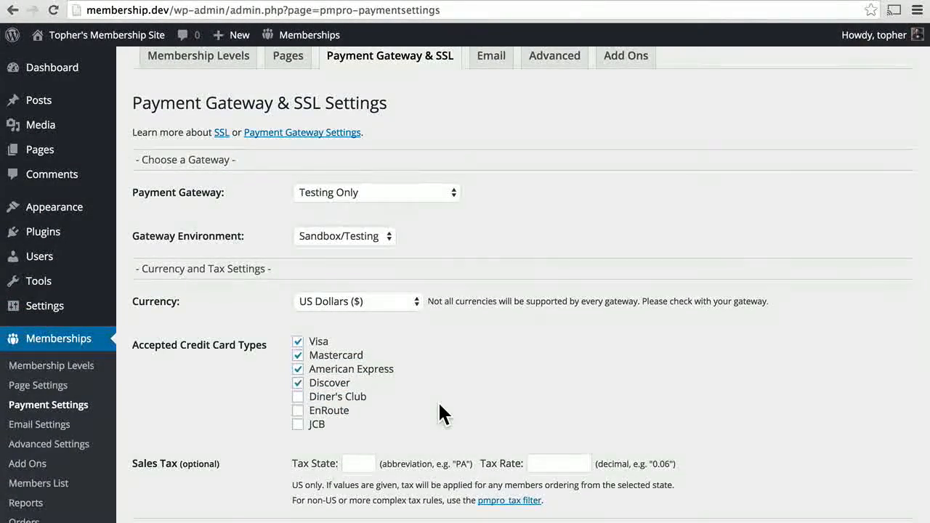
Keep the payment gateway on Testing Only and the currency on US Dollars
click(299, 62)
scroll(653, 251, down, 4)
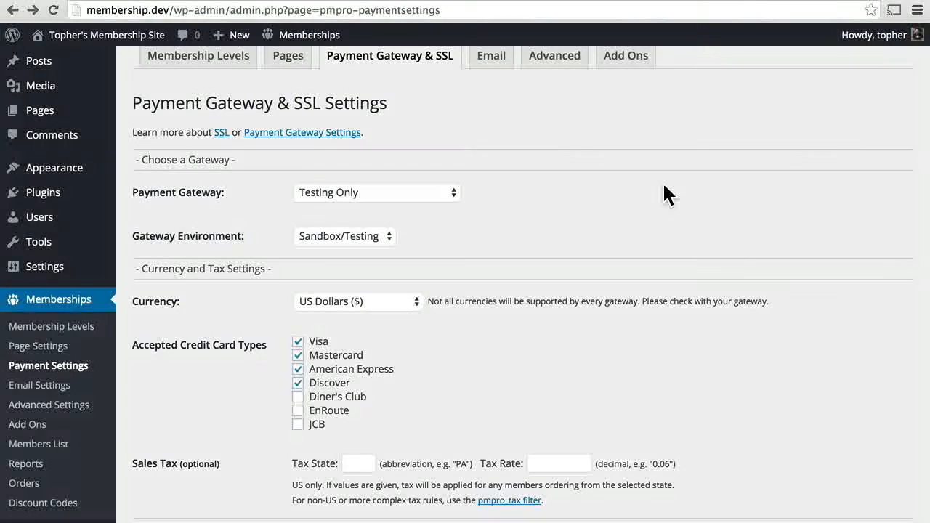
click(444, 193)
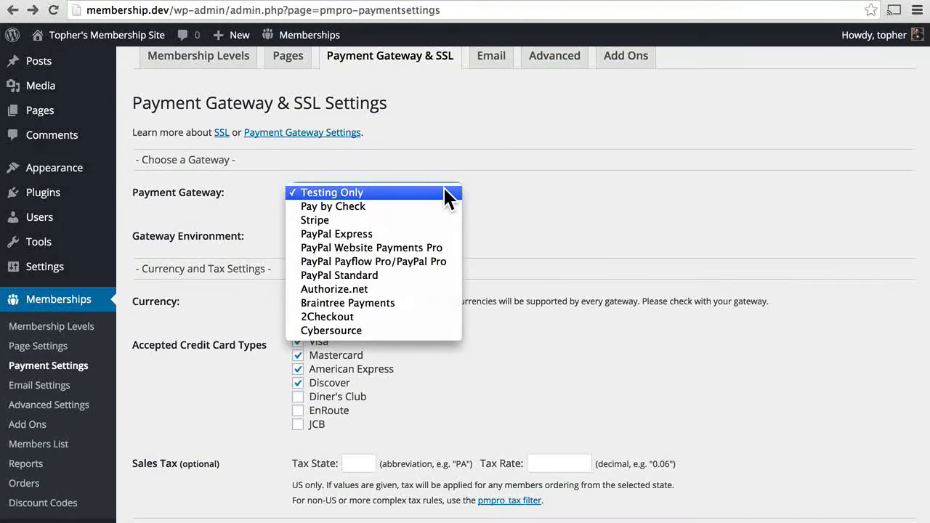
click(448, 193)
scroll(483, 175, down, 5)
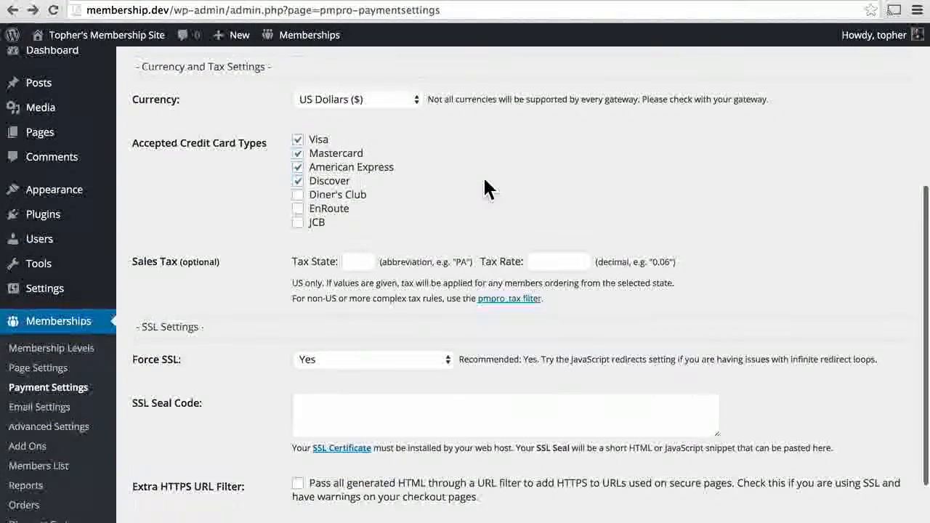
click(413, 106)
click(413, 107)
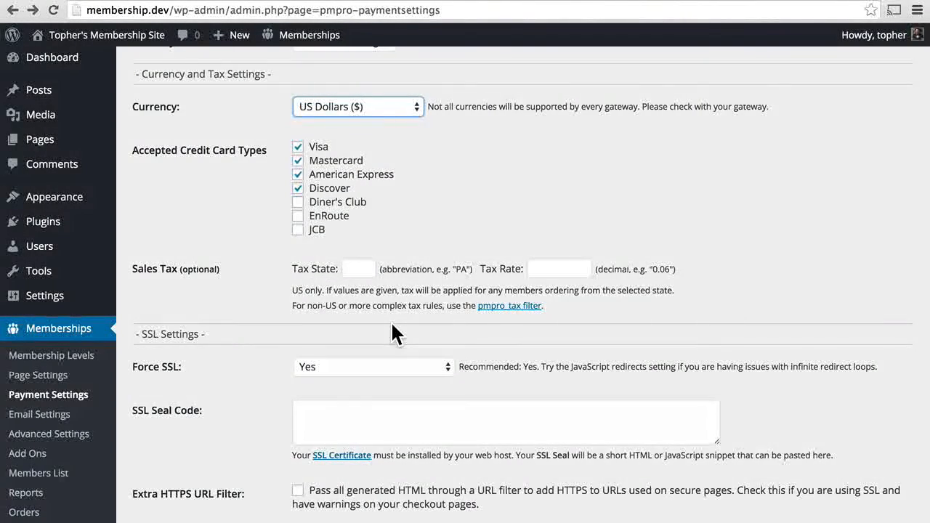
scroll(392, 332, down, 3)
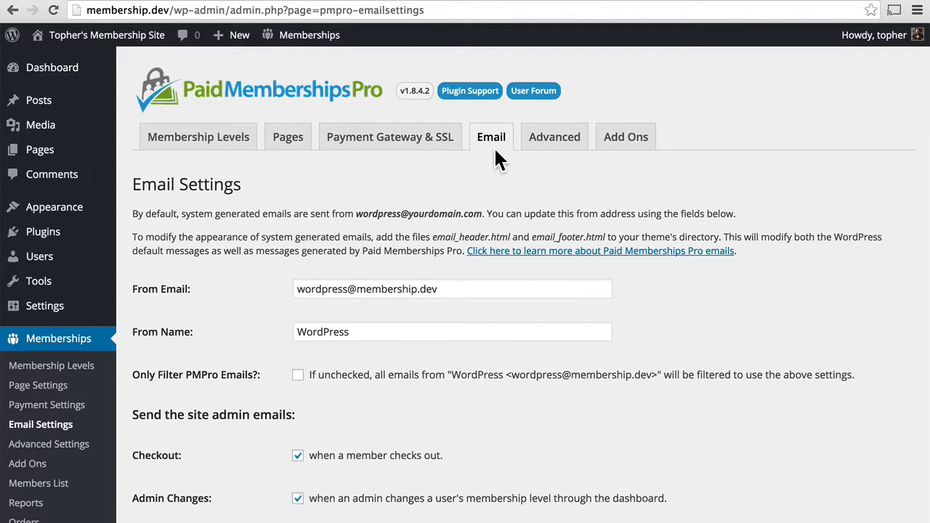
scroll(646, 298, down, 2)
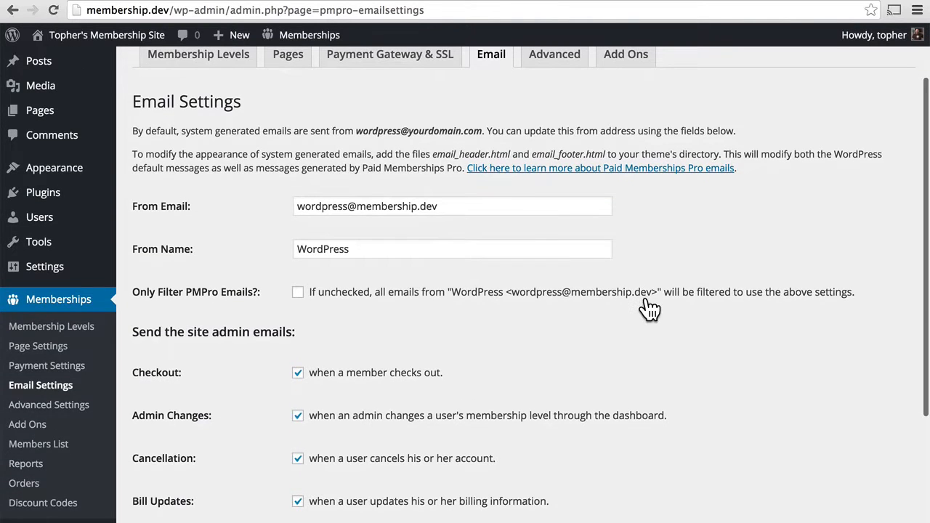
scroll(434, 197, up, 3)
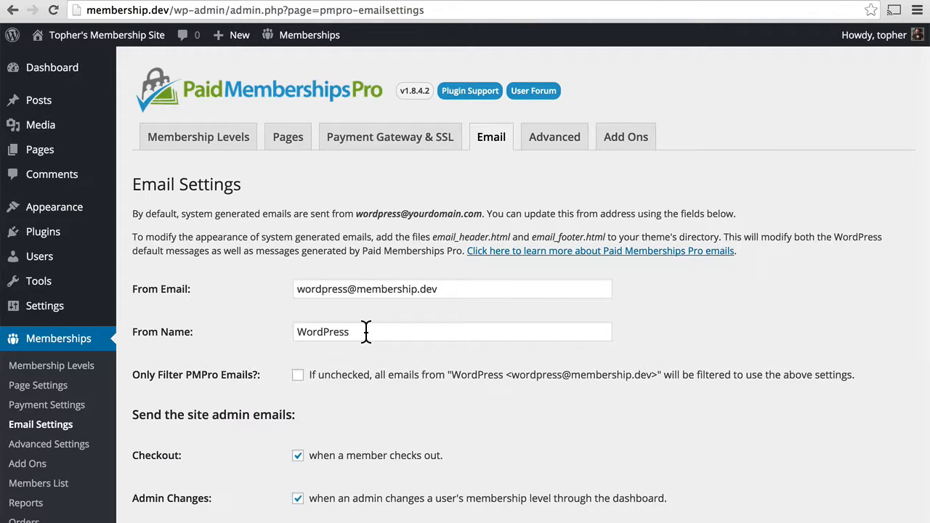
click(366, 331)
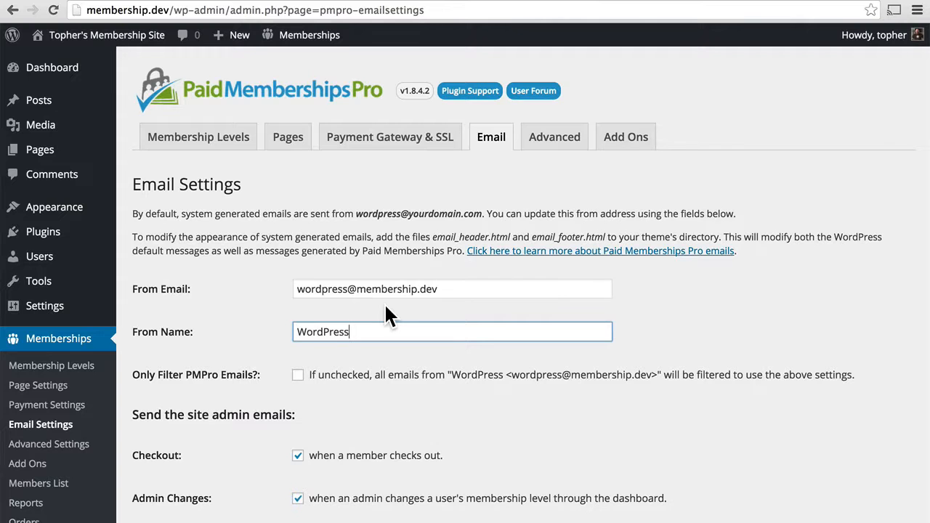
scroll(385, 305, down, 3)
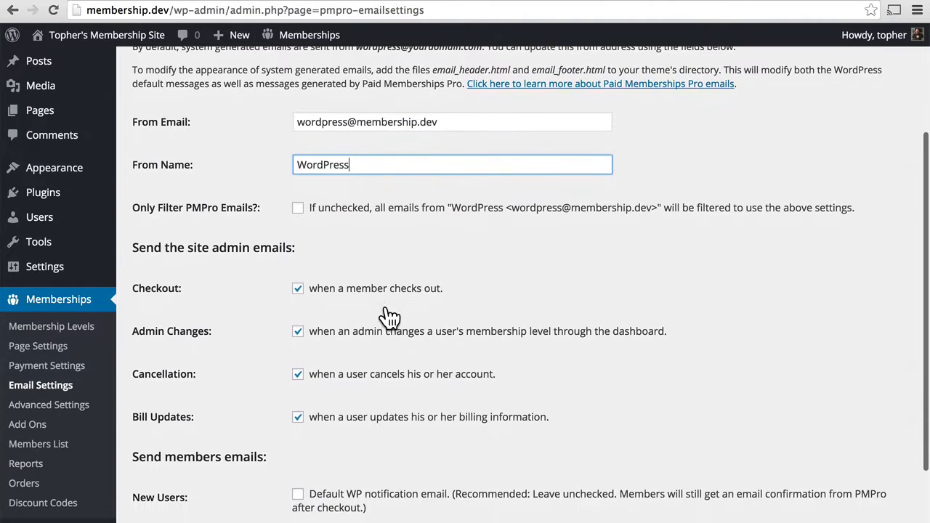
scroll(390, 318, down, 1)
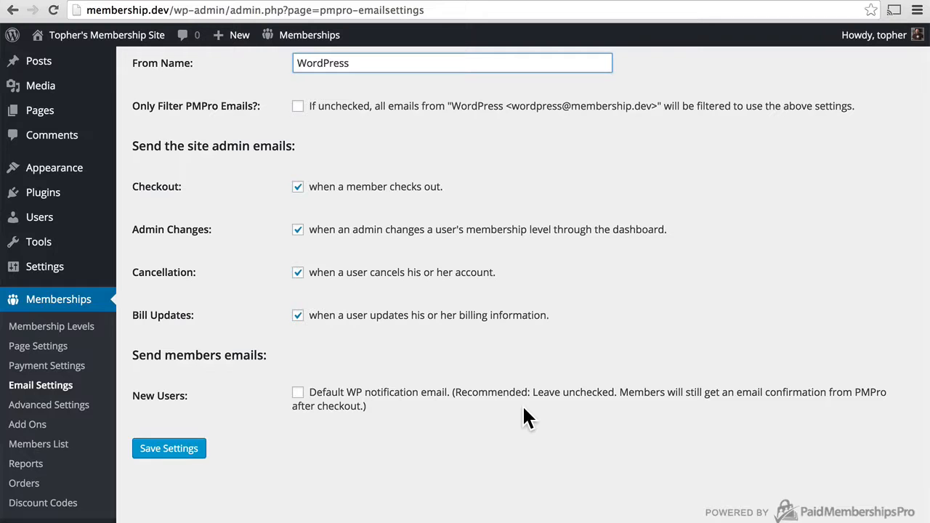
scroll(525, 411, up, 5)
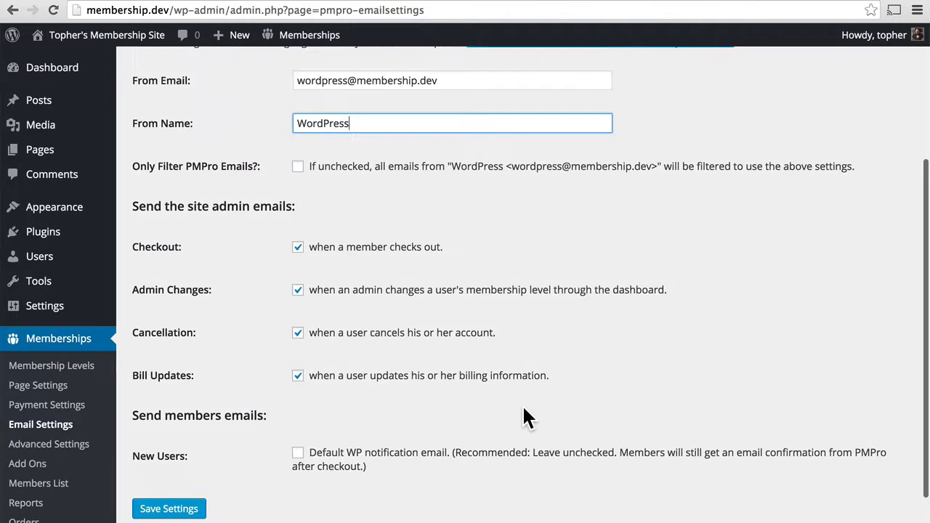
scroll(524, 410, up, 1)
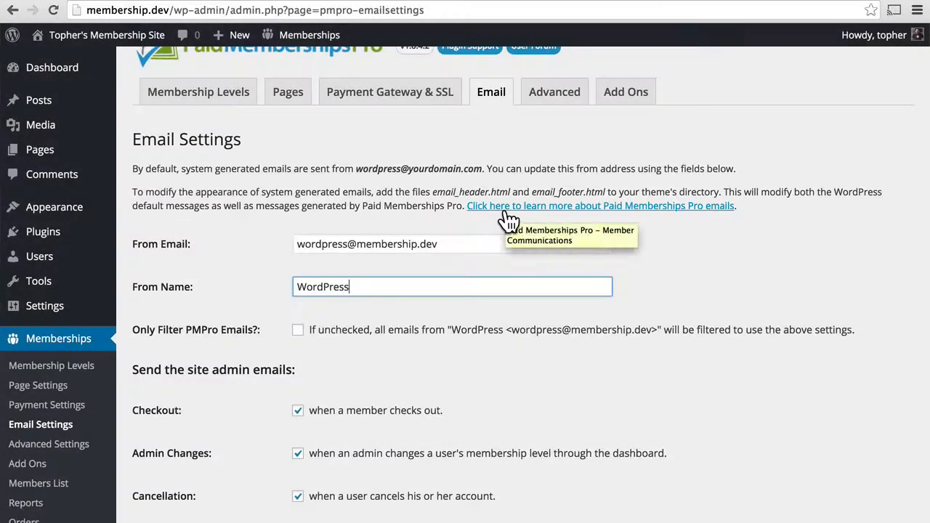
click(478, 154)
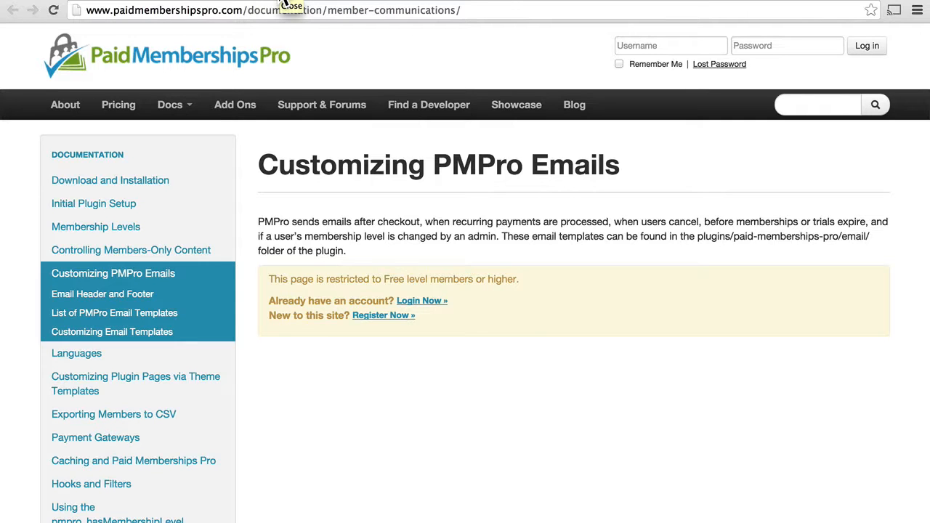
click(287, 4)
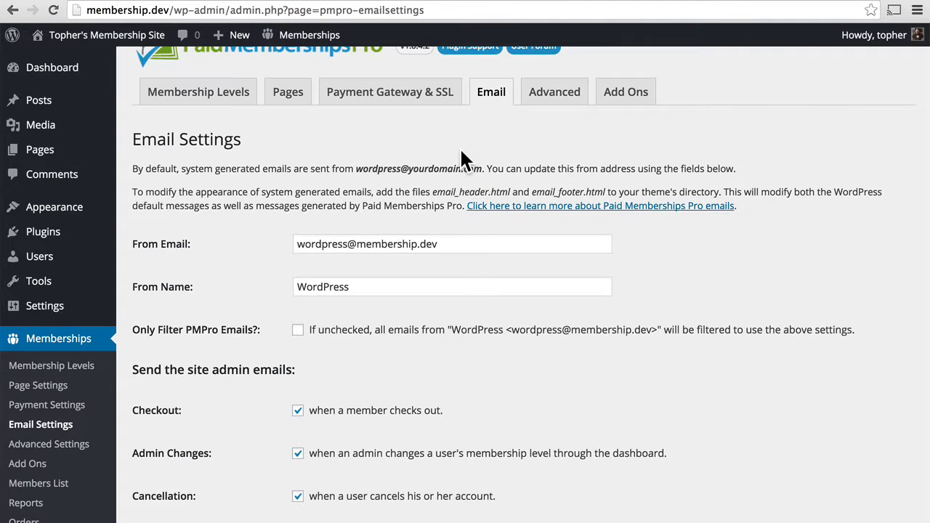
In Advanced Settings, review the non-member message and the 'Filter searches and archives?' options
click(564, 107)
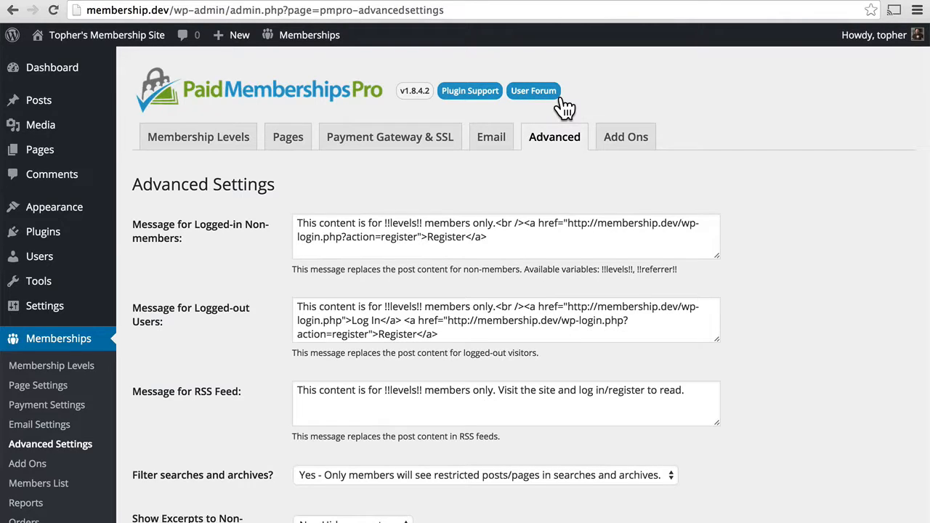
scroll(773, 212, down, 2)
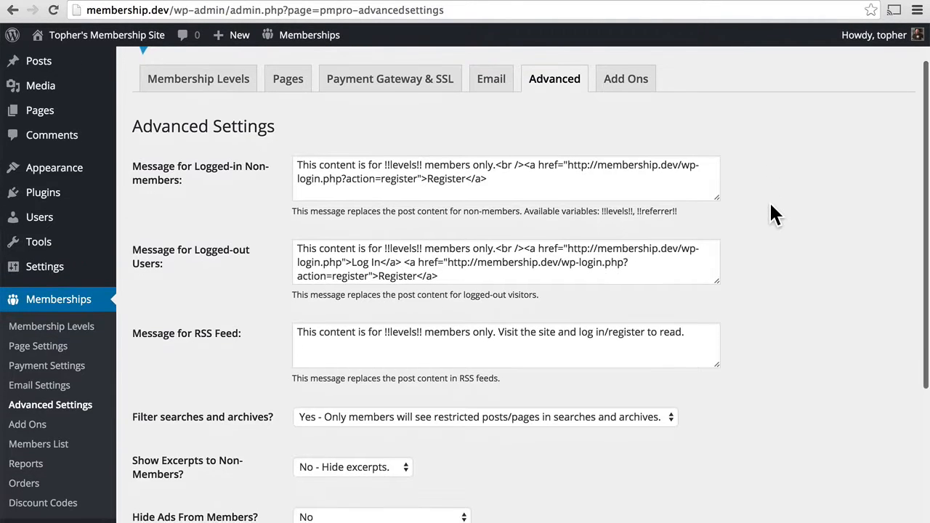
scroll(772, 214, down, 1)
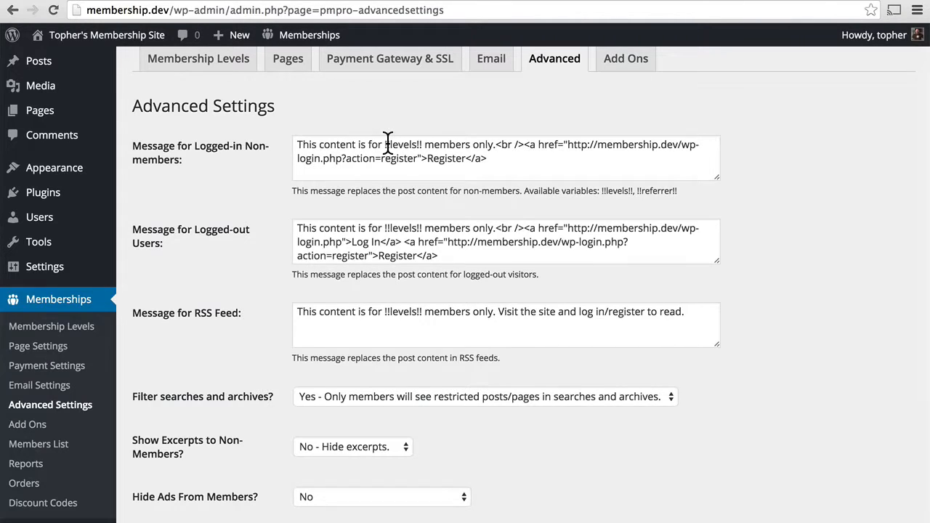
click(471, 138)
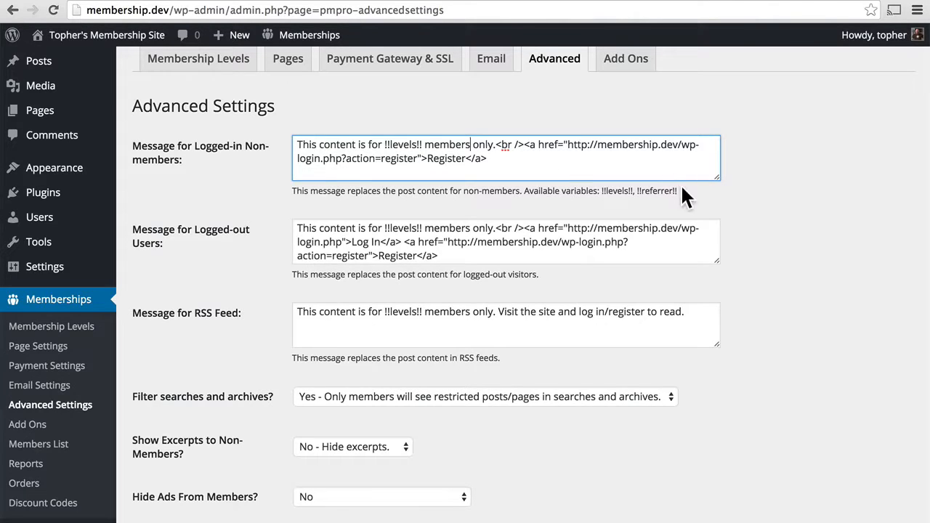
drag(676, 191, 636, 191)
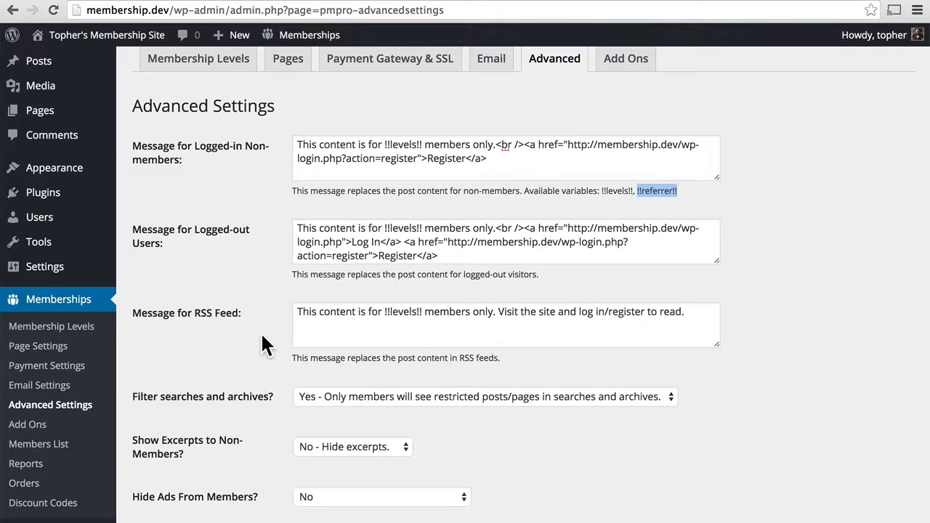
scroll(264, 338, down, 3)
click(412, 263)
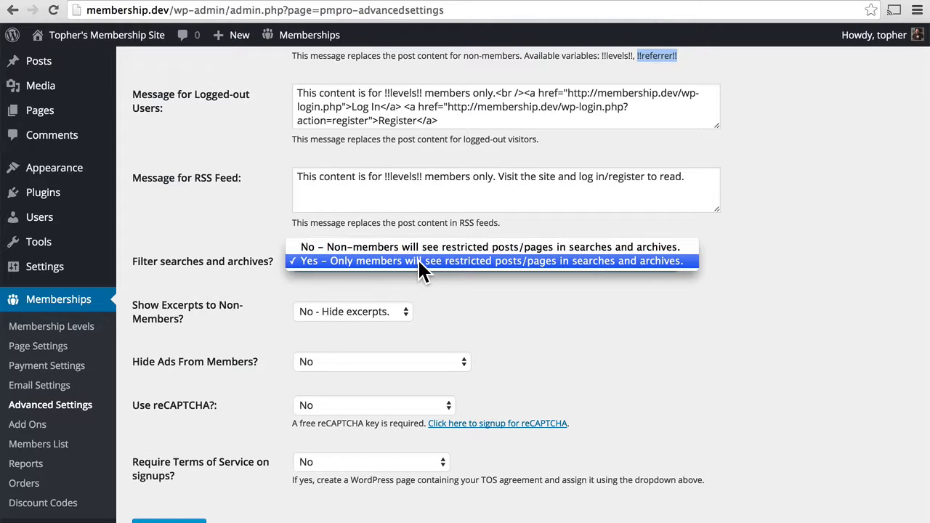
click(418, 259)
click(403, 313)
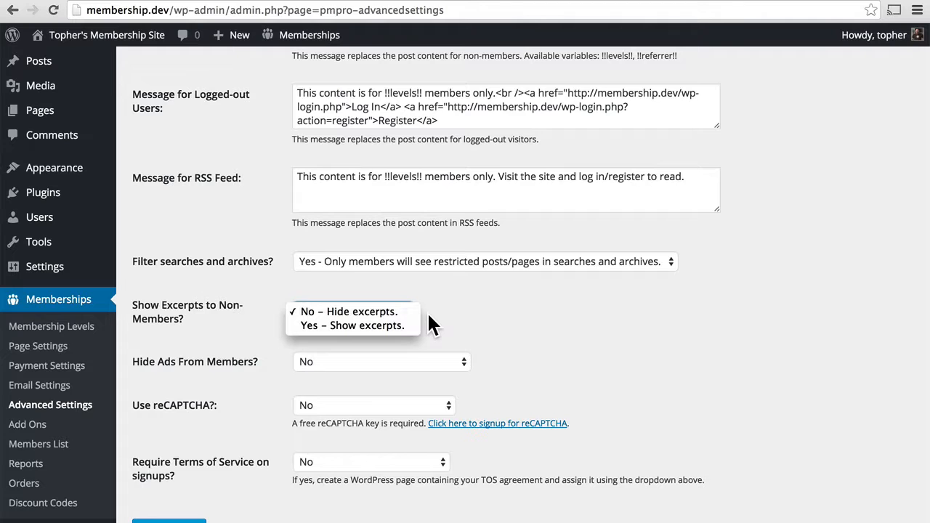
click(428, 314)
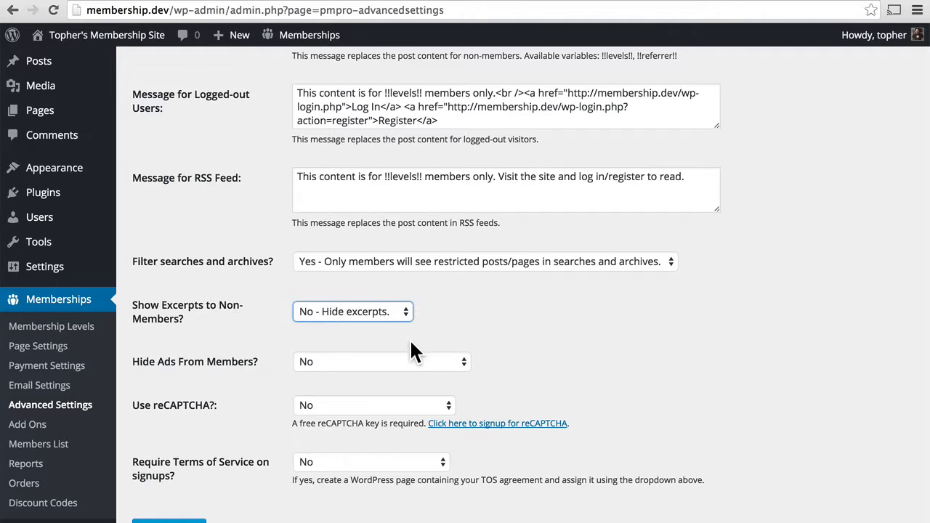
click(408, 363)
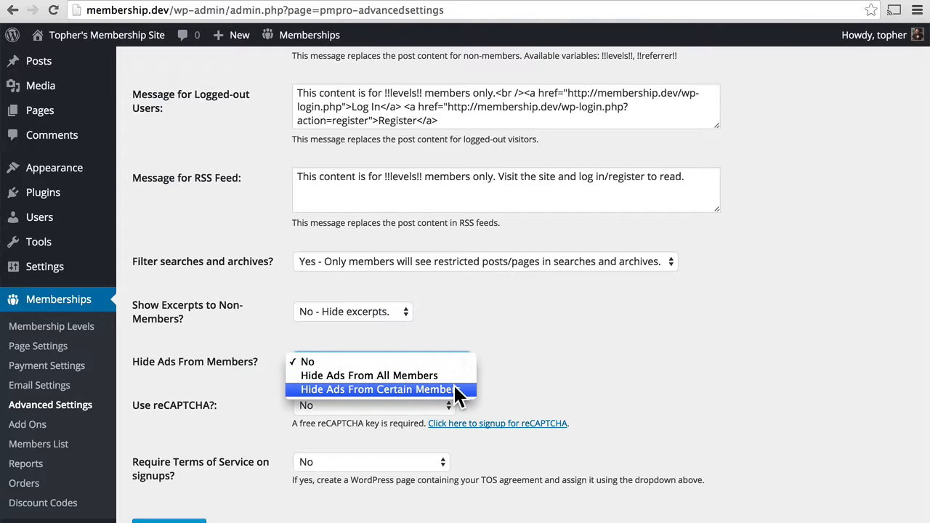
click(498, 356)
click(375, 404)
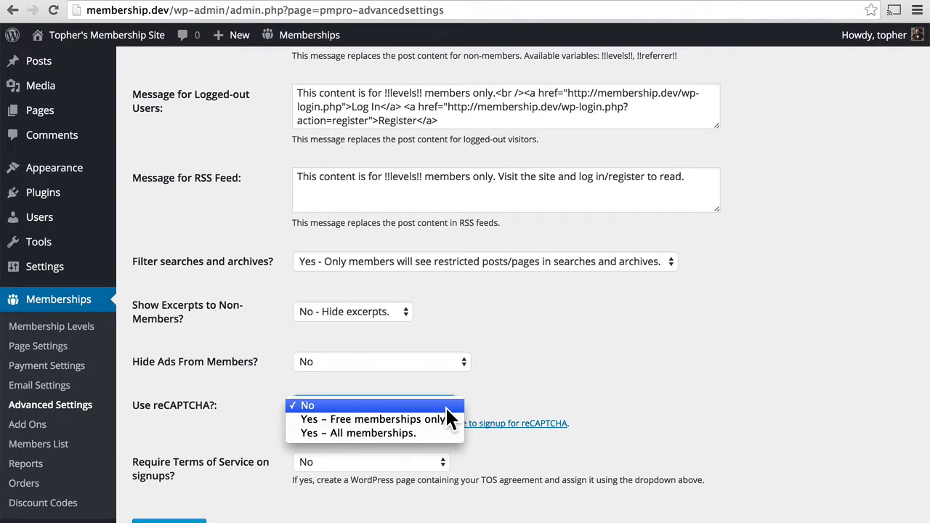
click(524, 417)
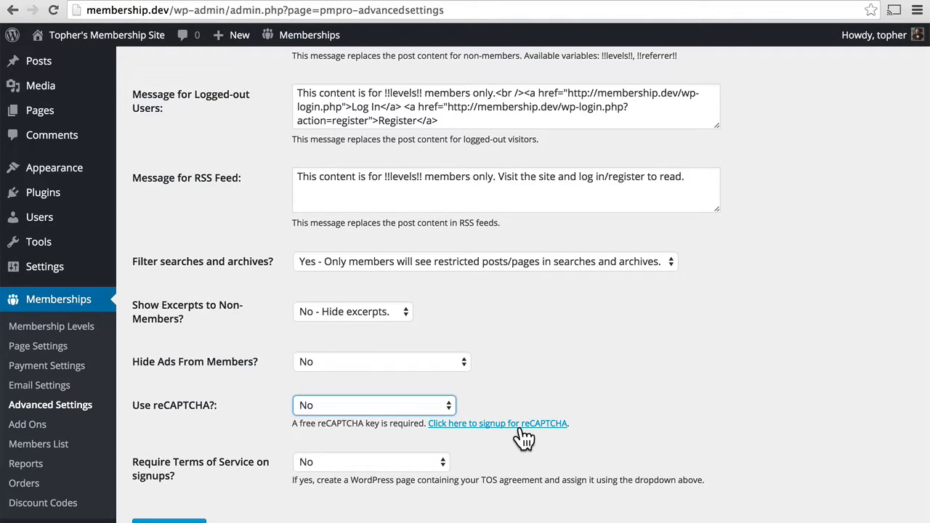
scroll(525, 465, down, 3)
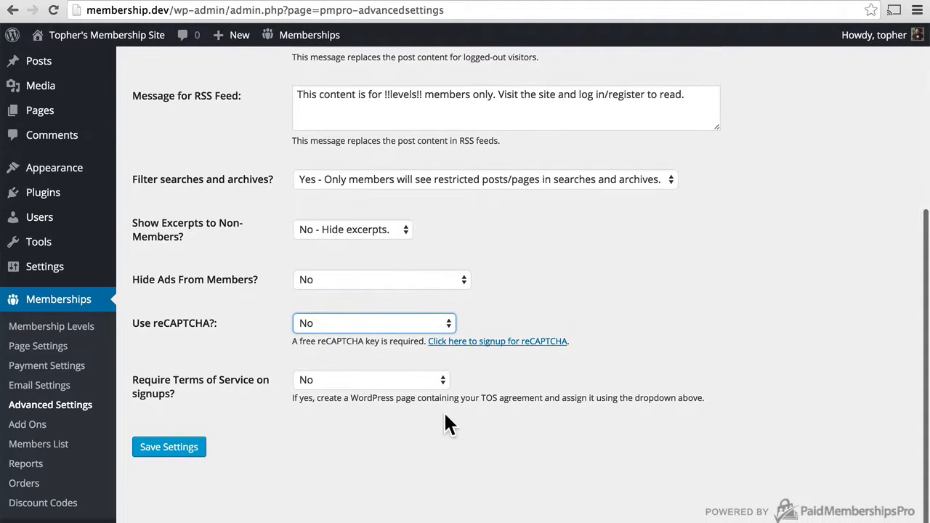
click(428, 379)
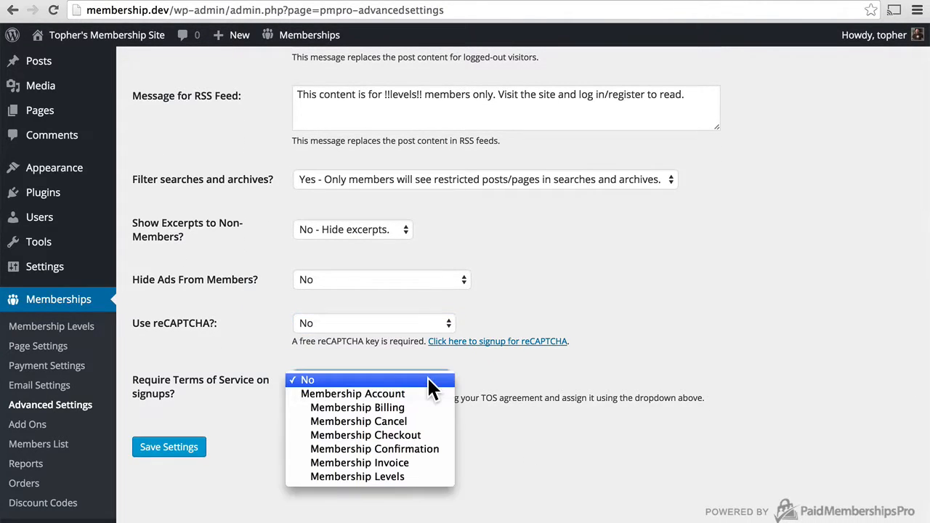
click(428, 379)
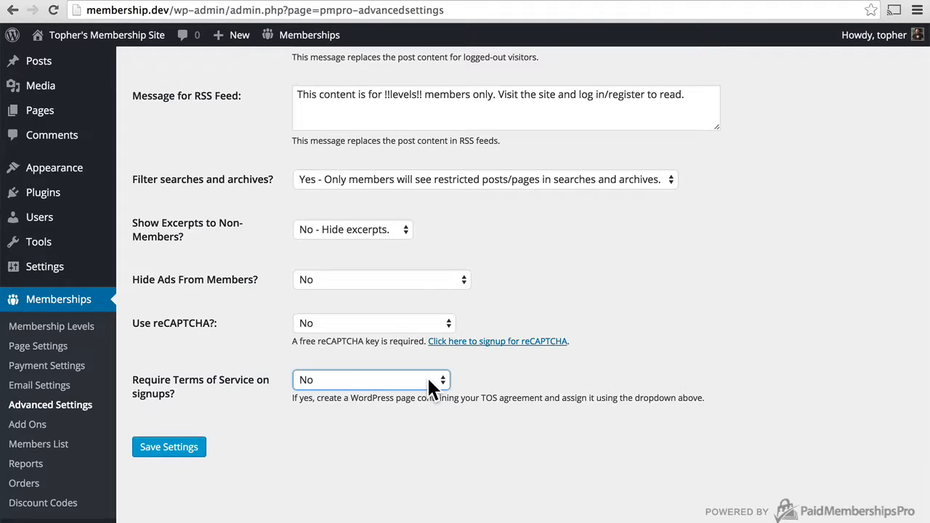
click(428, 384)
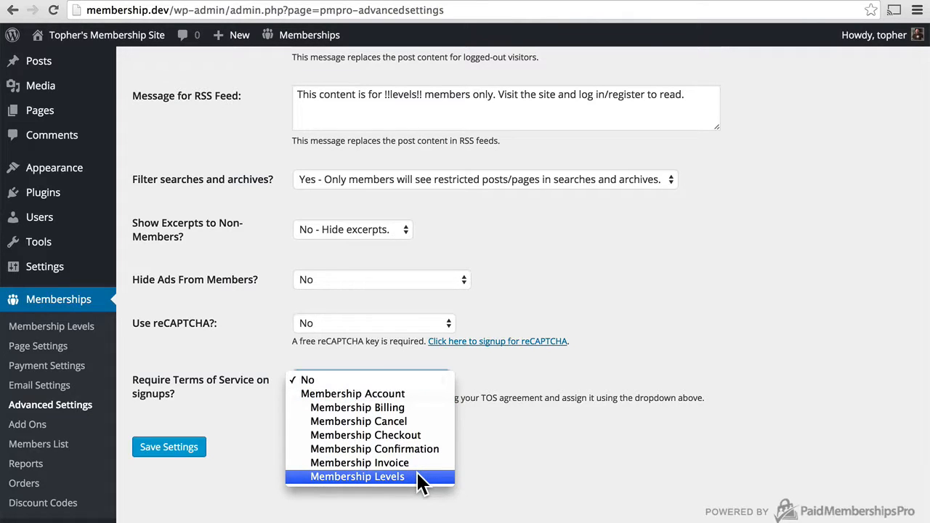
click(364, 377)
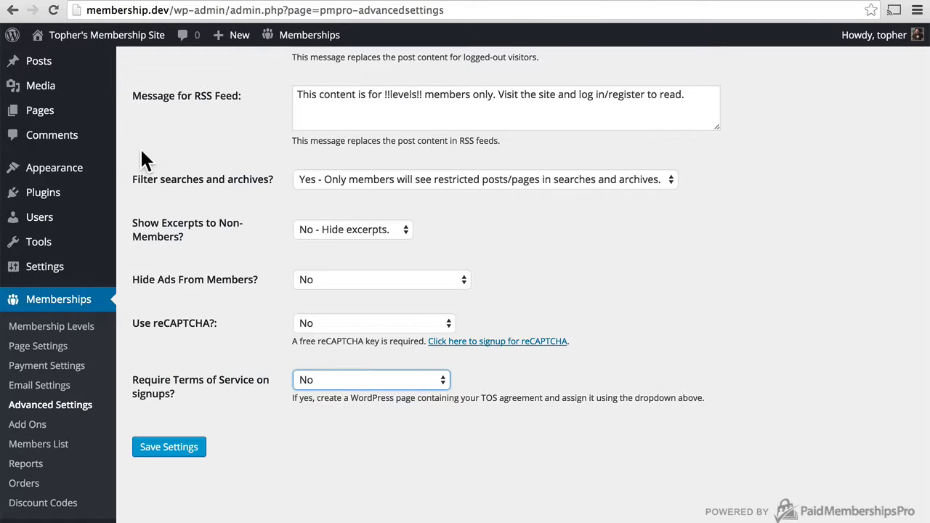
mouse_move(69, 115)
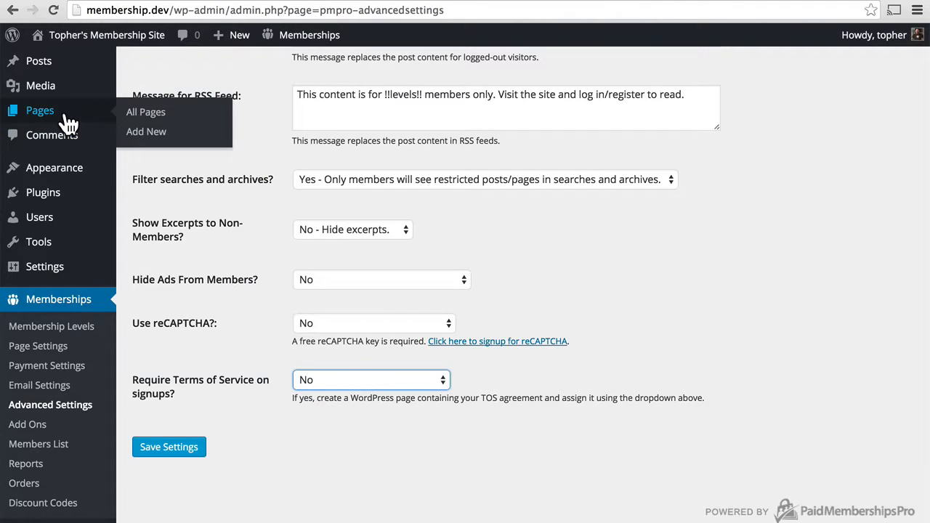
Publish a new page titled 'Terms Of Service' using the Default Template
click(145, 135)
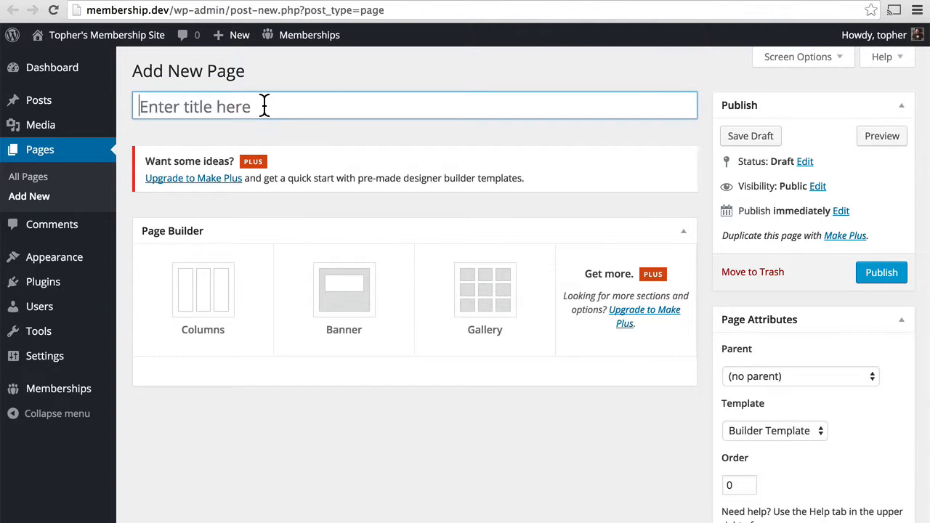
text(Terms O)
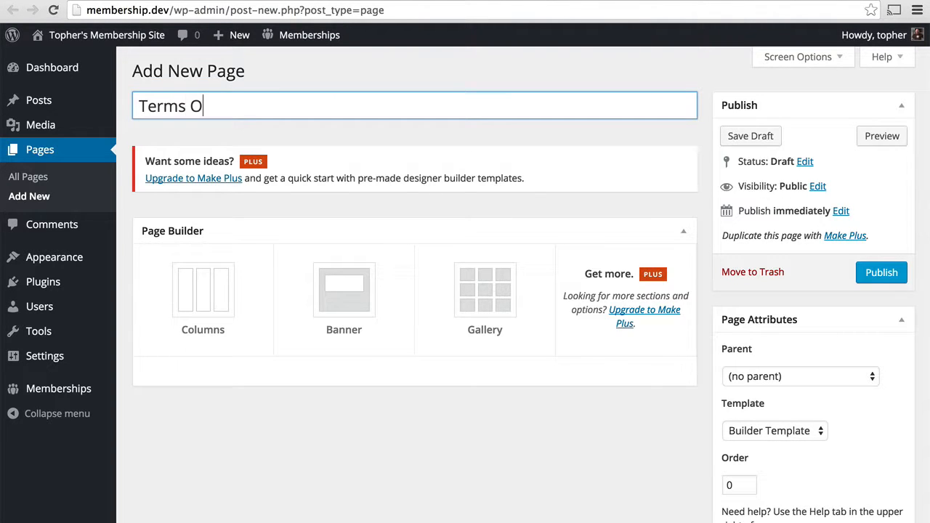
text(f Service)
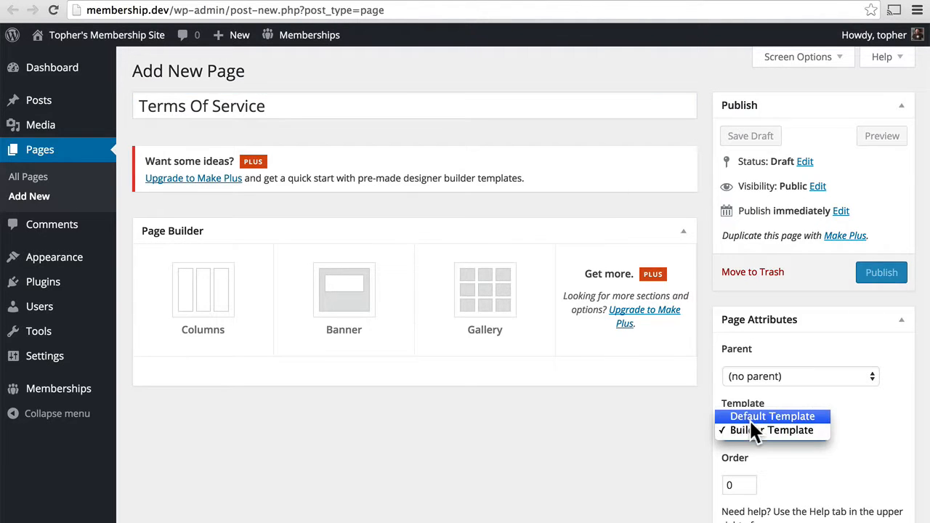
click(750, 415)
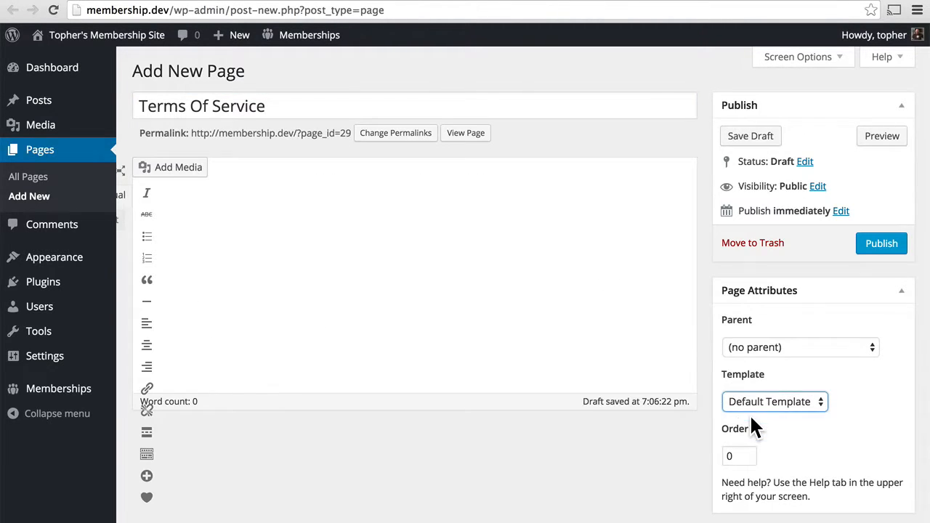
click(871, 242)
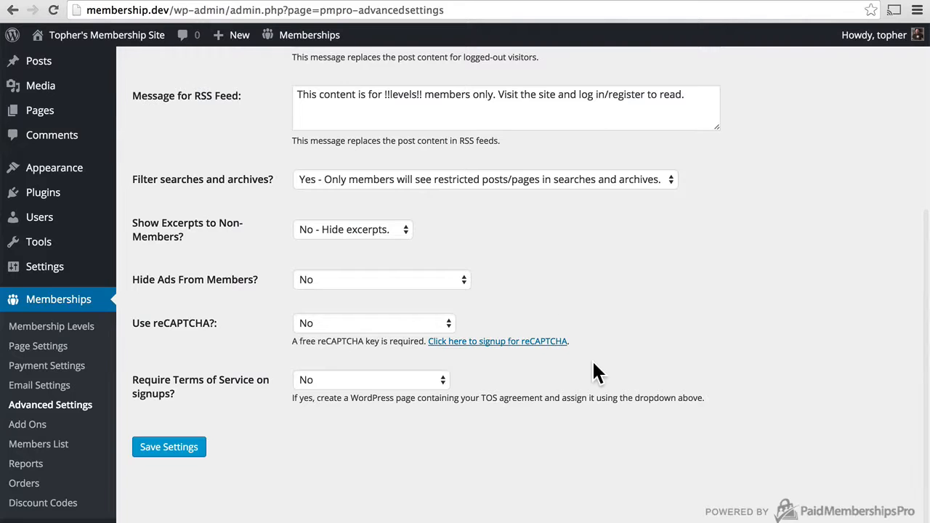
Require the 'Terms Of Service' page on signups and save the advanced settings
click(441, 383)
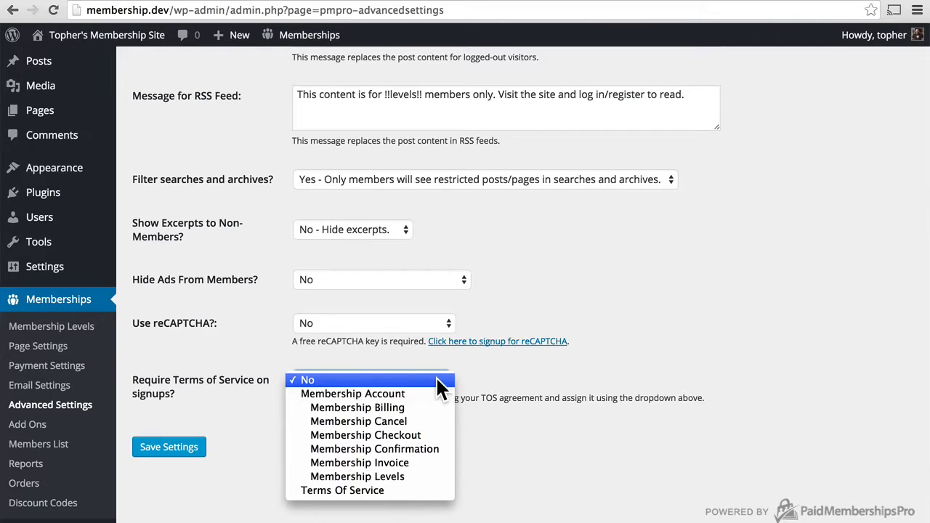
click(392, 491)
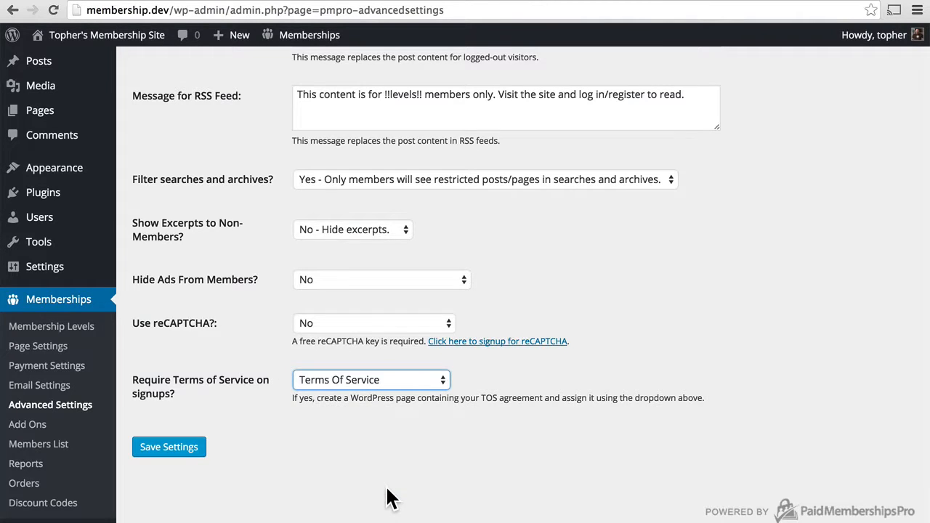
click(174, 447)
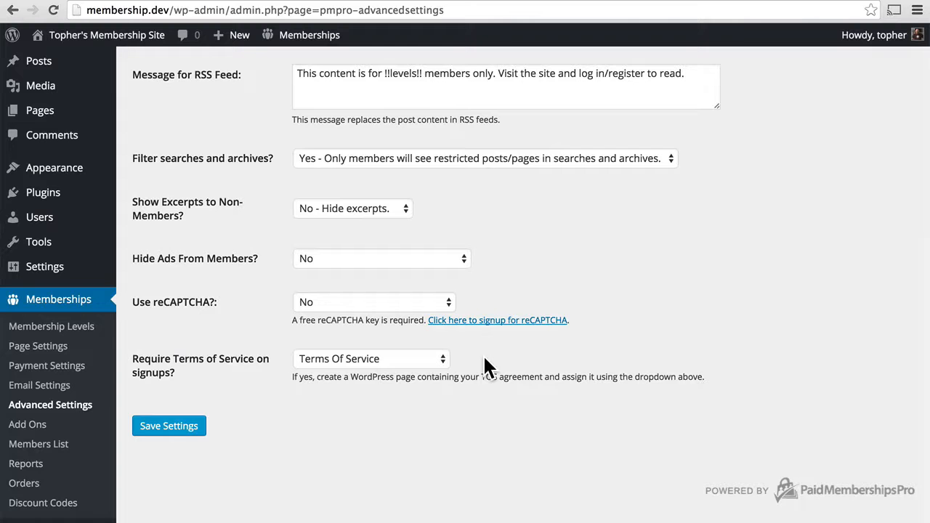
scroll(483, 354, up, 10)
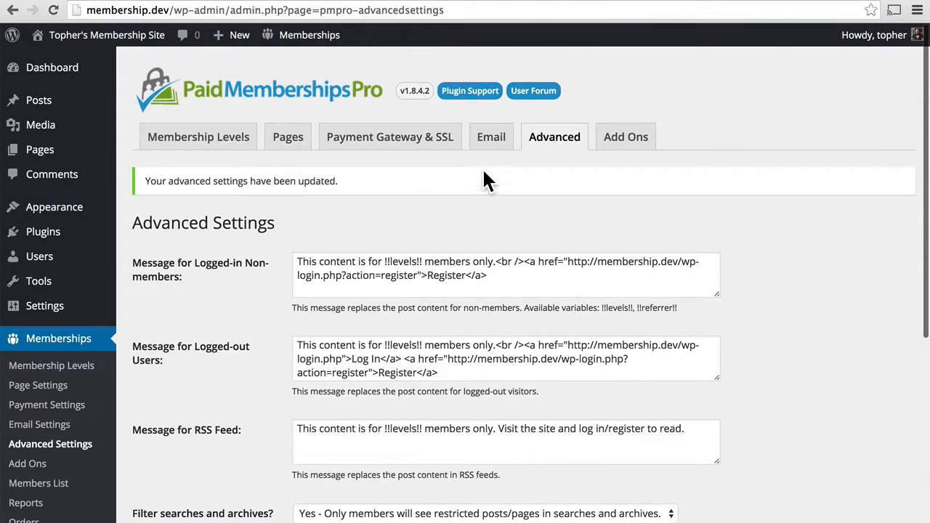
click(490, 140)
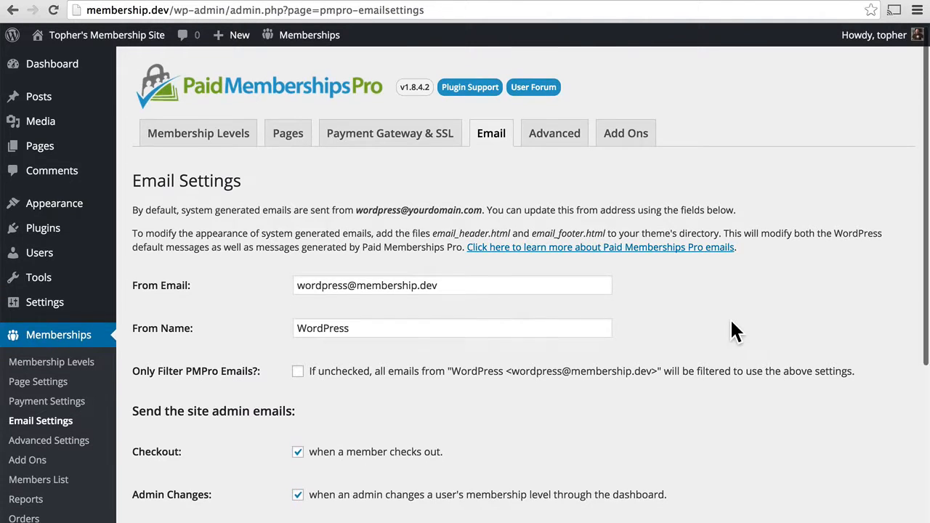
Look through the Email settings, then the Advanced settings, and move on to the Dashboard
scroll(729, 323, down, 6)
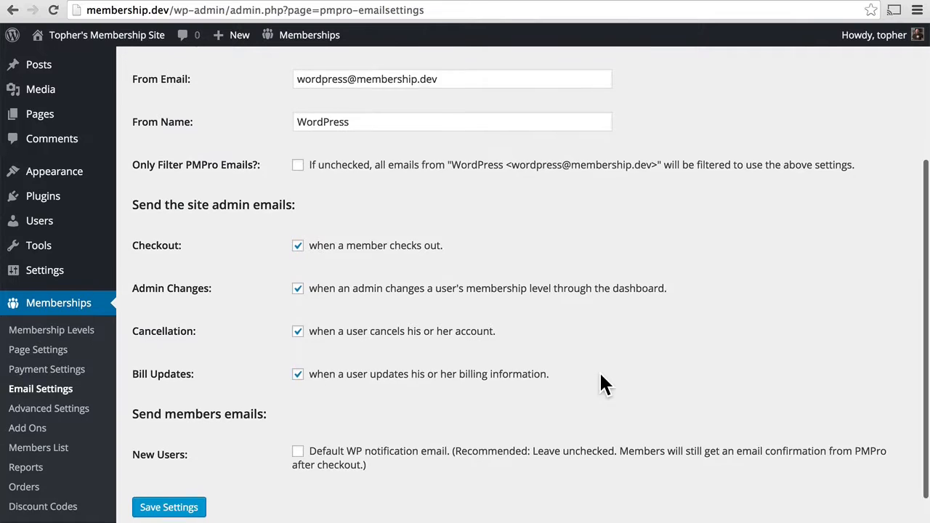
scroll(601, 386, up, 6)
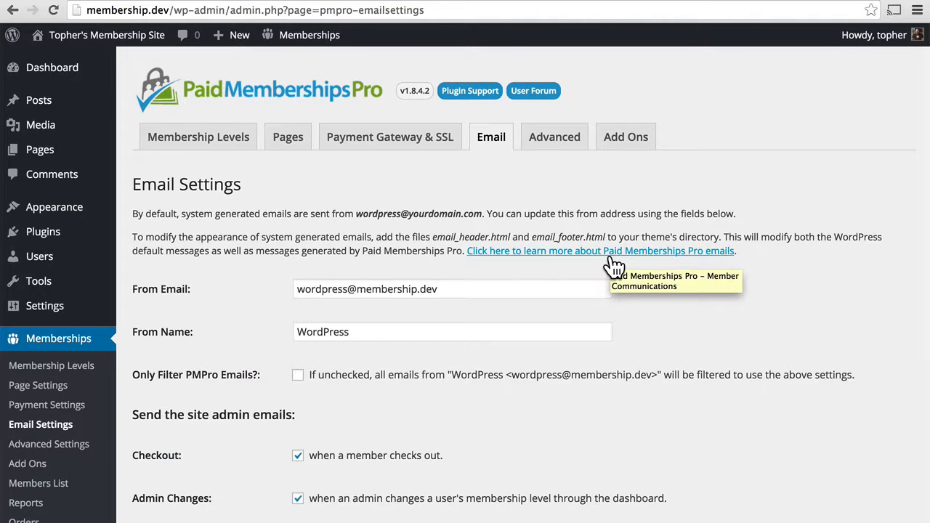
click(555, 137)
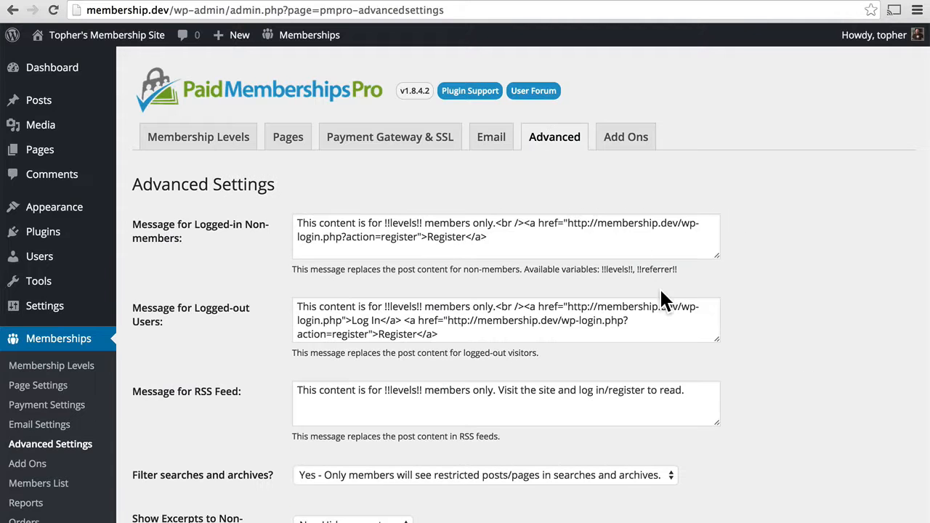
scroll(756, 295, down, 3)
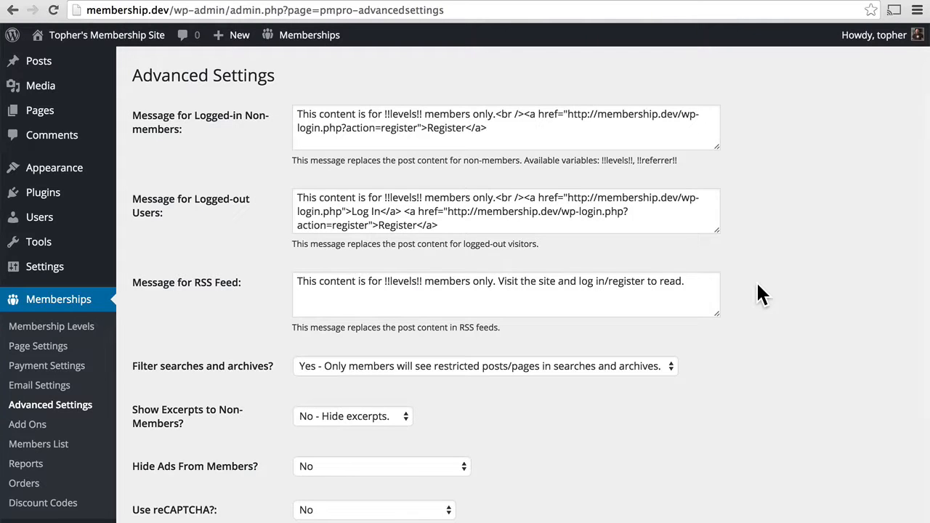
scroll(757, 285, up, 3)
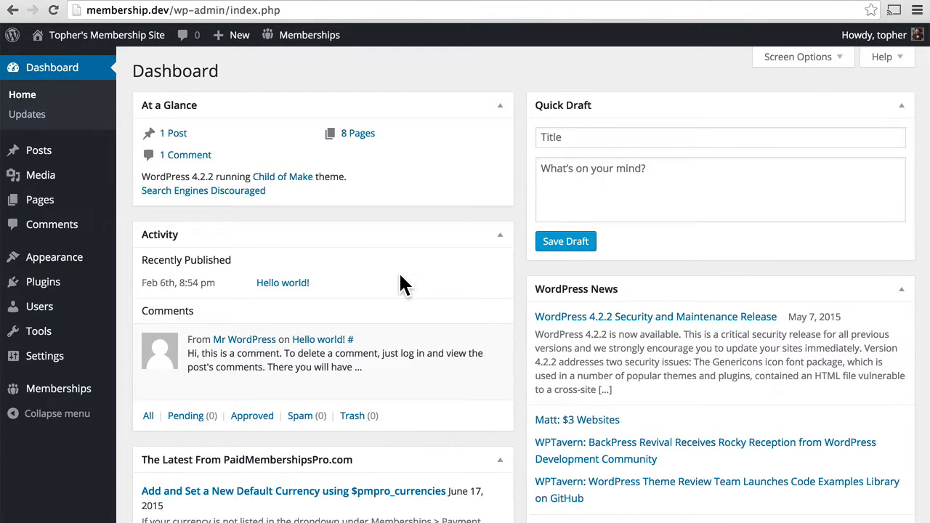
mouse_move(85, 402)
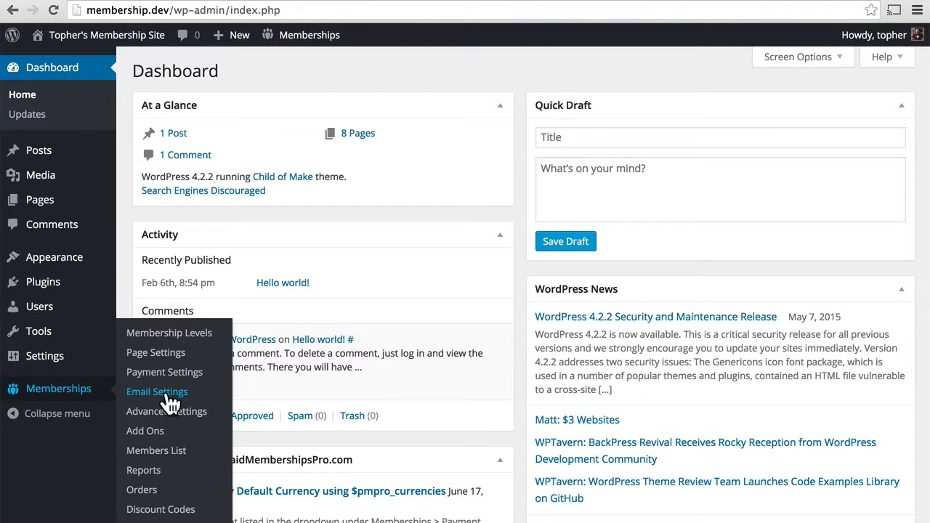
Go to Membership Levels and start adding a new level
click(172, 335)
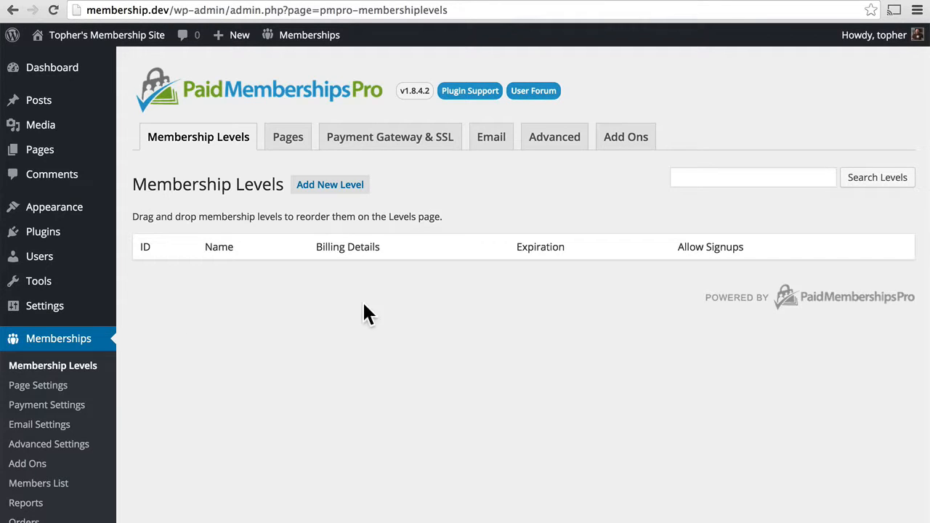
click(321, 200)
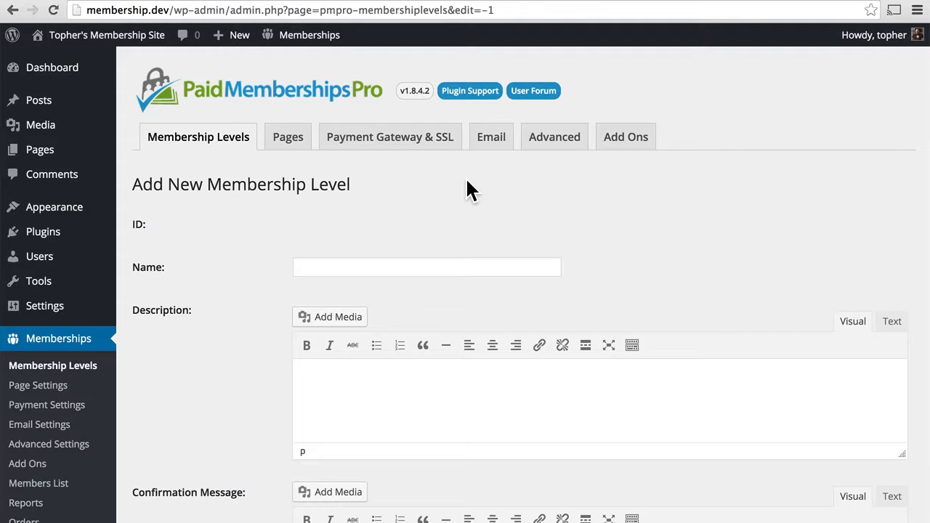
Name the level 'Free' with description 'This level is free, so everyone can enjoy!'
click(330, 267)
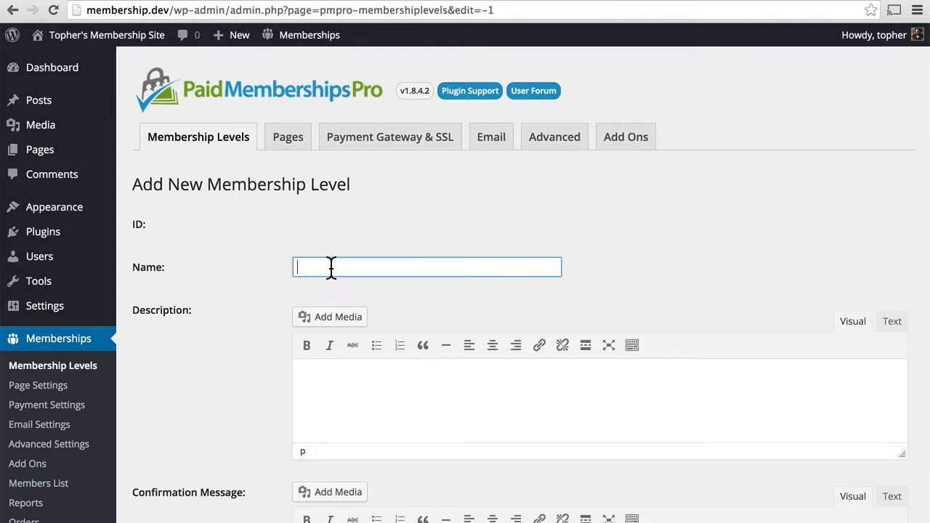
text(Free)
scroll(589, 227, down, 3)
click(436, 282)
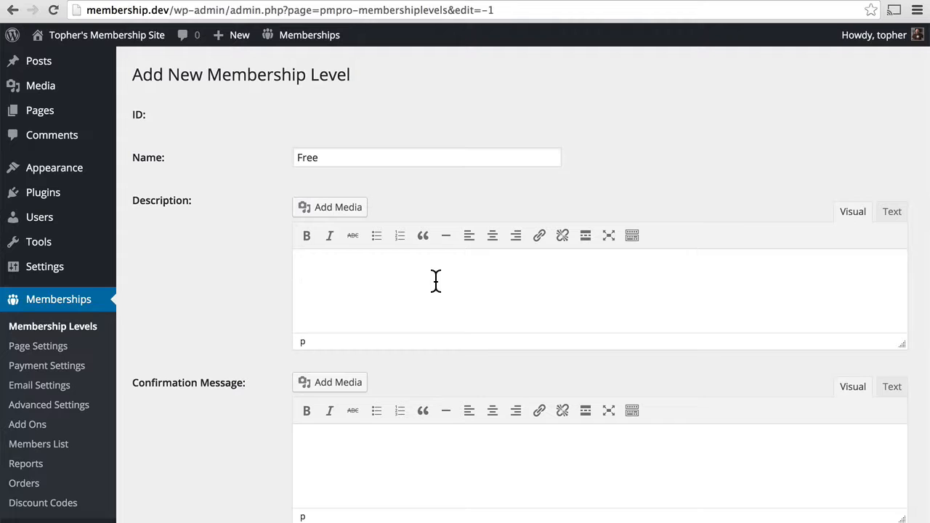
text(This level is free, so everyone can enjoy!)
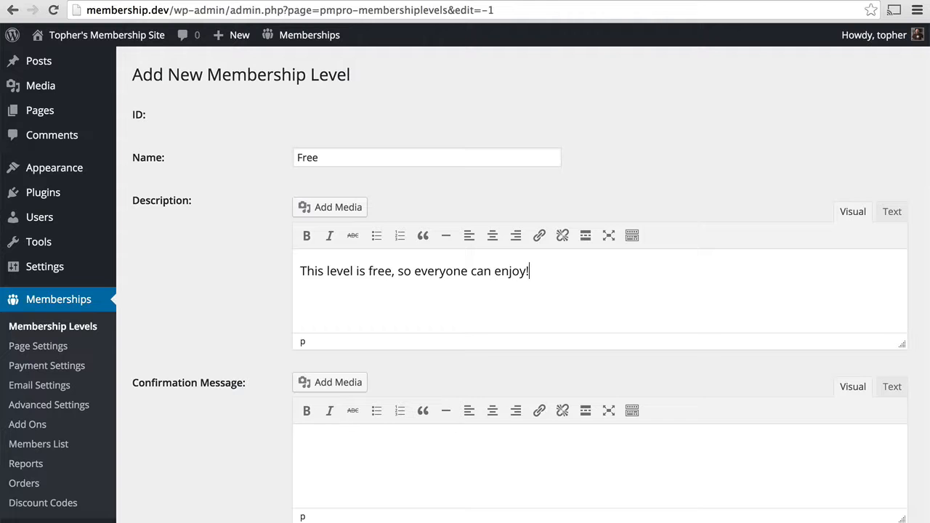
Set the confirmation message to 'Welcome! Enjoy our free content!'
scroll(358, 232, down, 5)
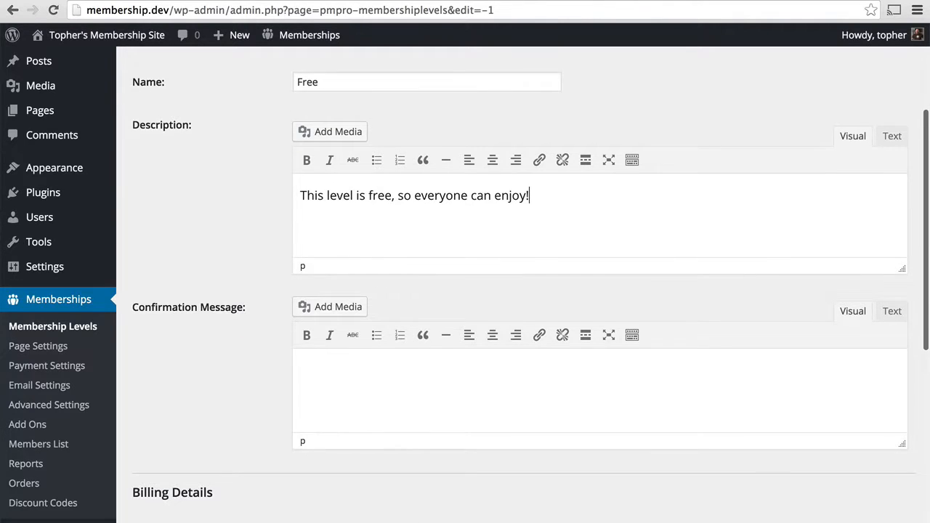
click(393, 253)
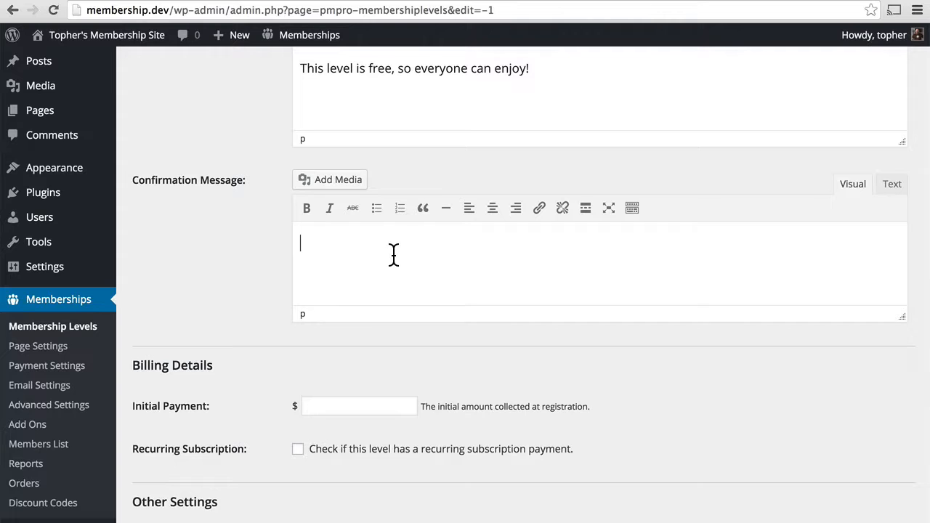
text(Welcome! Eny)
key(BackSpace)
text(joy our)
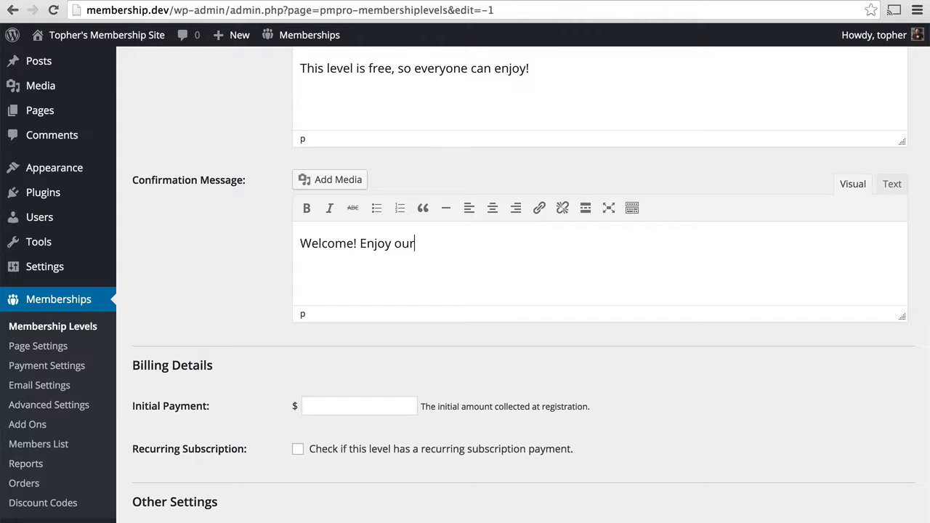
text( free content!)
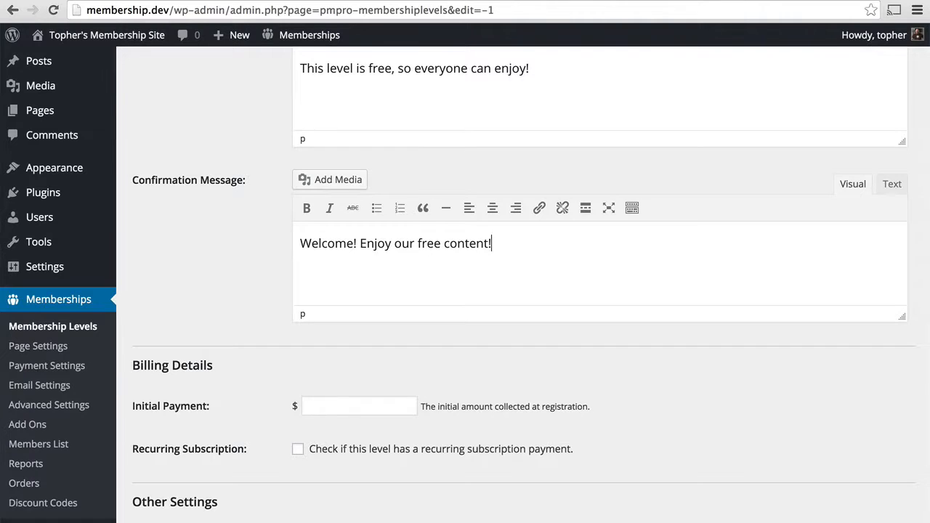
Set a 0 initial payment, no expiration, Uncategorized category access, and save the level
scroll(523, 290, down, 3)
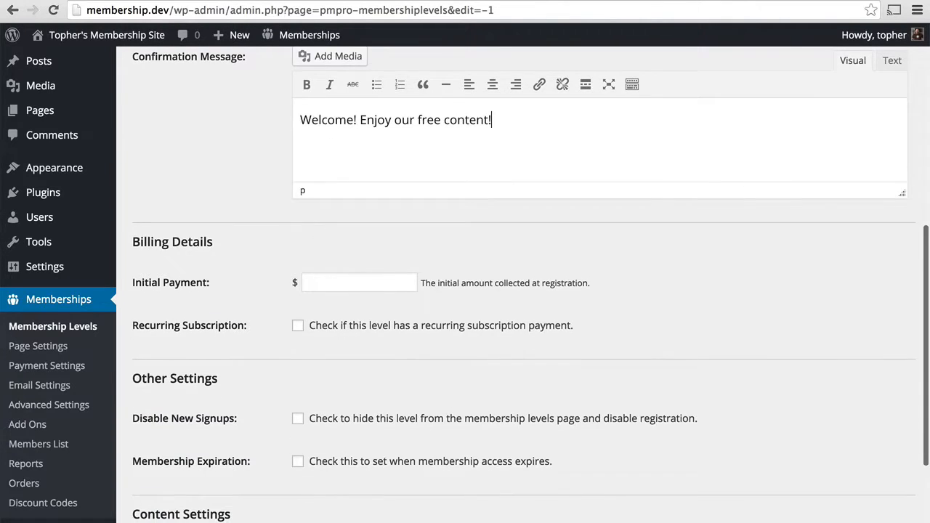
scroll(524, 291, down, 2)
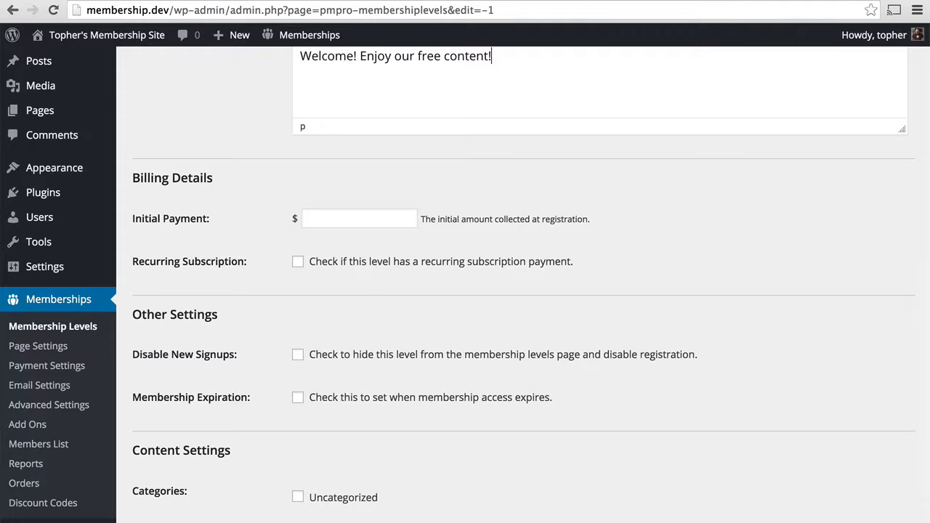
click(341, 215)
text(0)
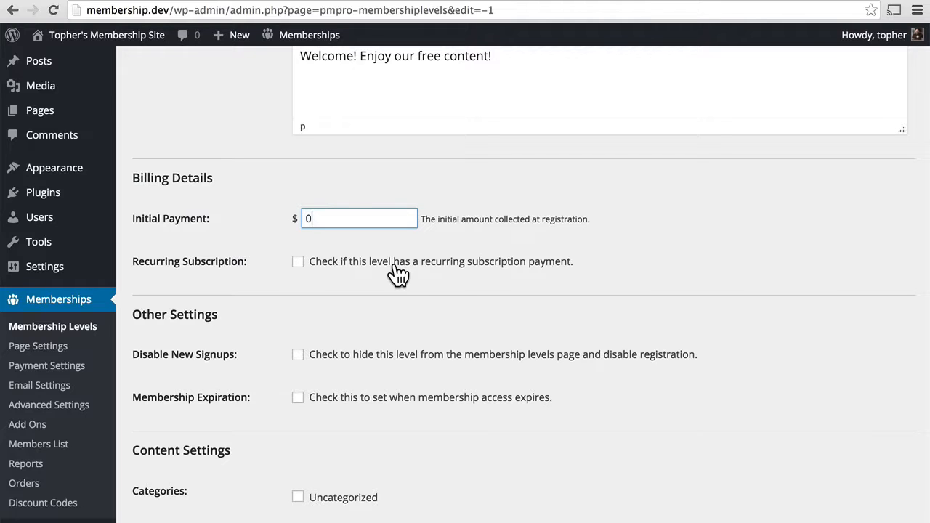
scroll(398, 275, down, 3)
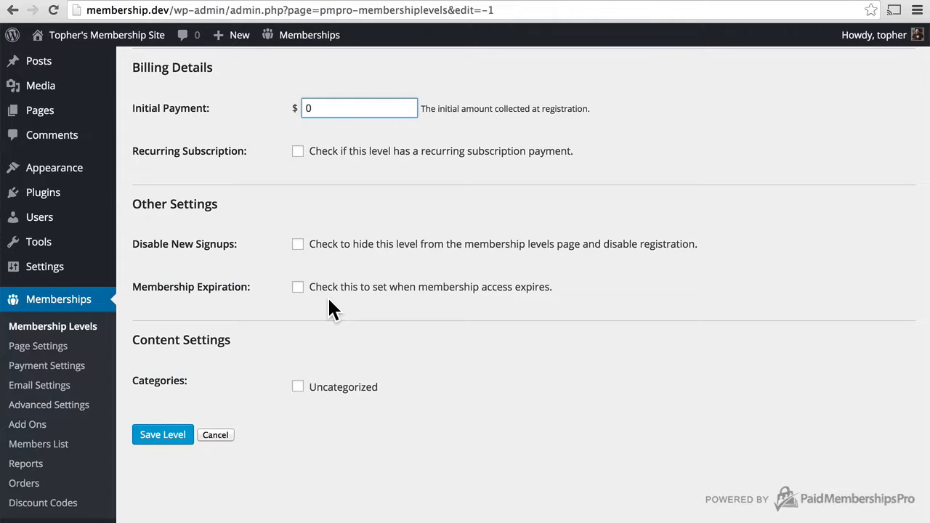
click(298, 288)
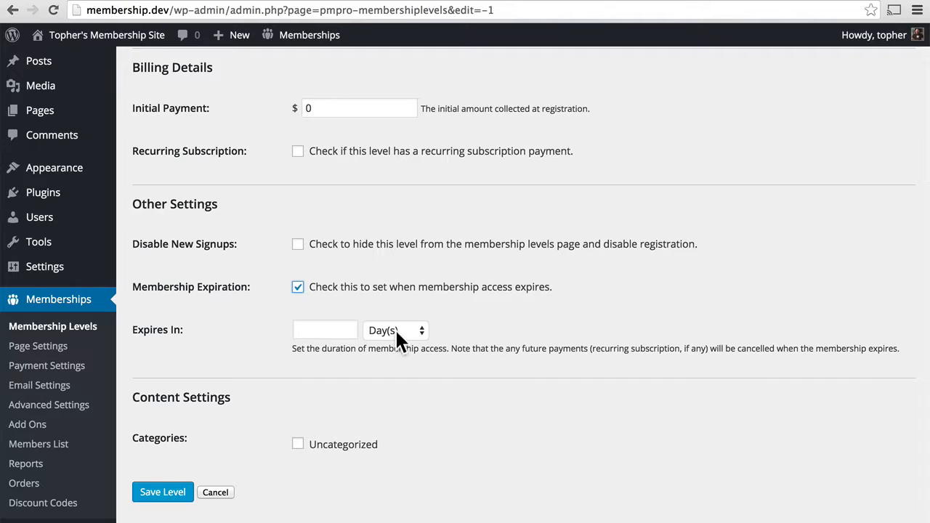
click(299, 291)
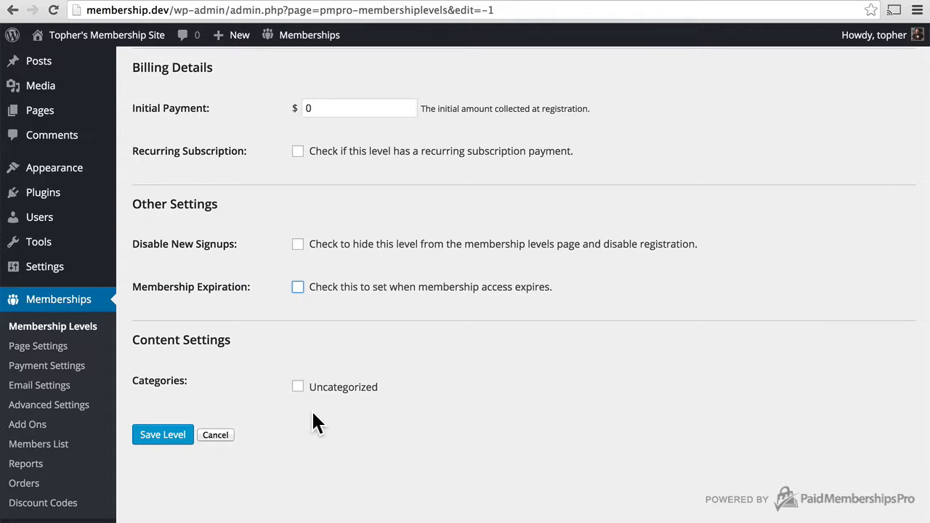
click(299, 389)
click(157, 438)
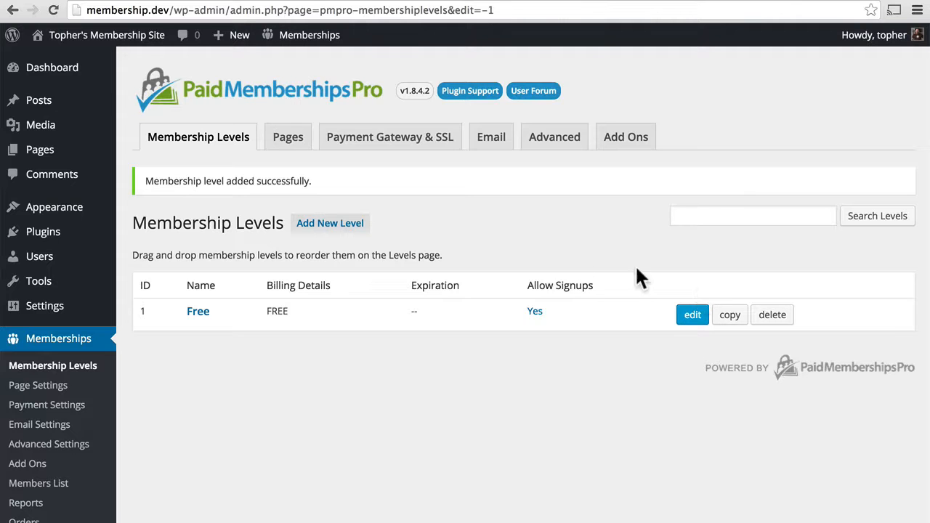
Copy the Free level as '10mo', ending its description with 'for the more discerning amongst us.'
click(731, 318)
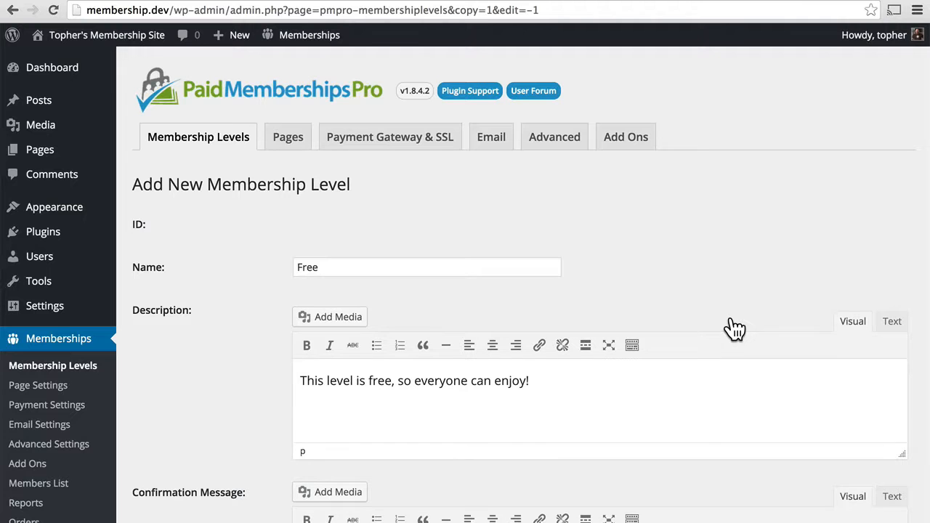
scroll(734, 328, down, 10)
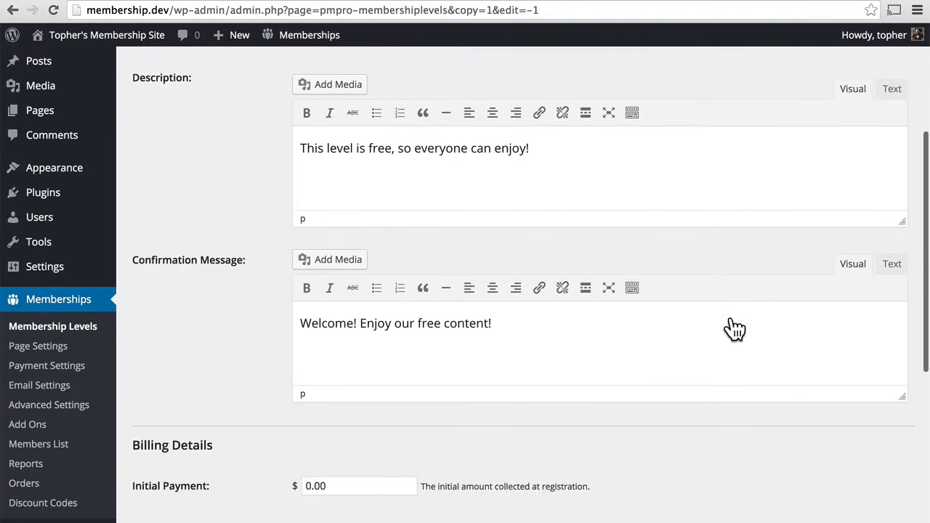
scroll(735, 328, up, 9)
scroll(734, 328, up, 3)
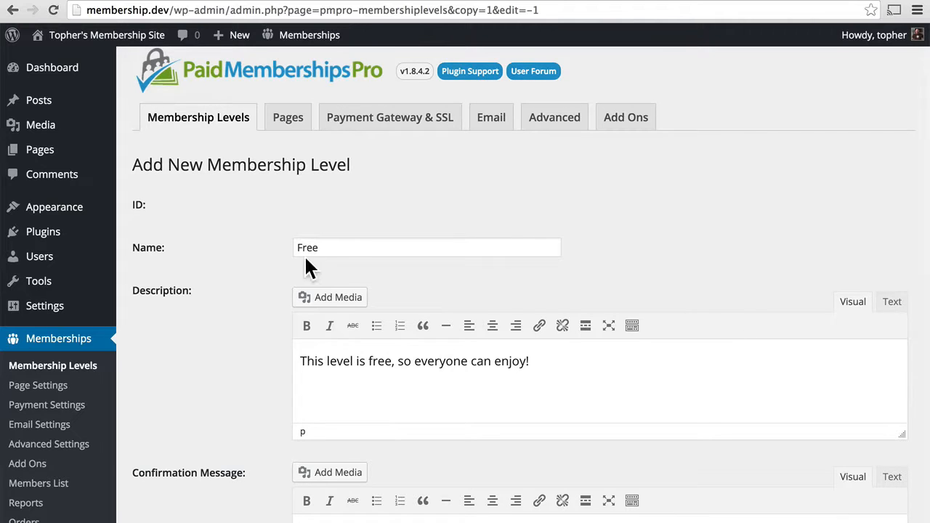
double_click(349, 254)
text(10mo)
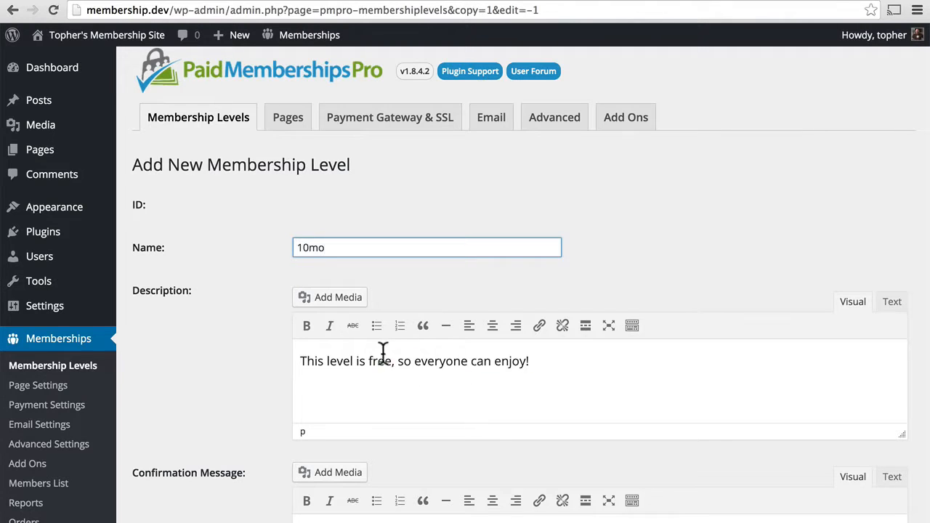
drag(369, 362, 532, 361)
text(for )
text(th)
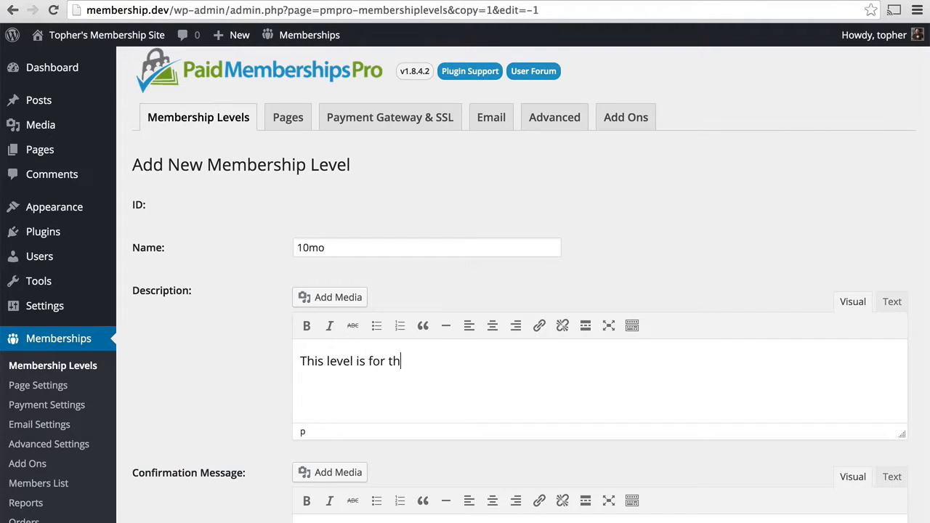
text(e more discern)
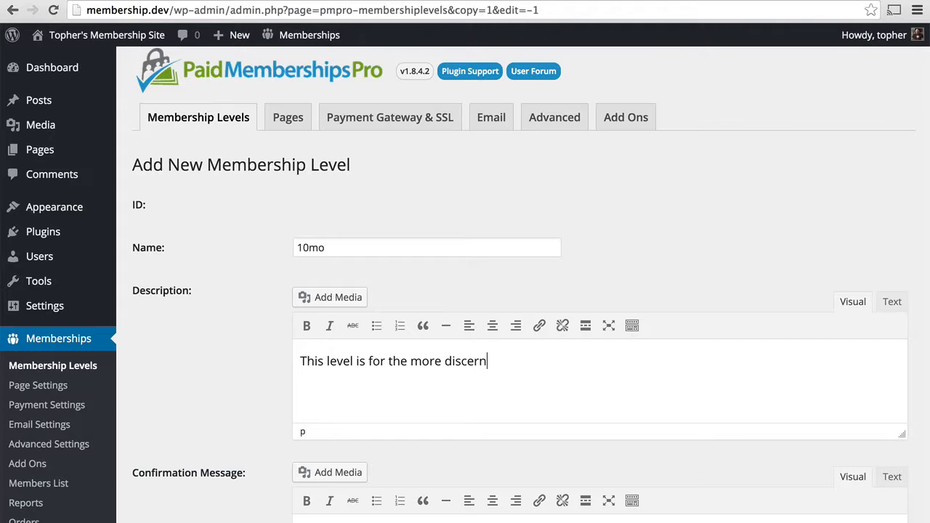
text(ing amongst)
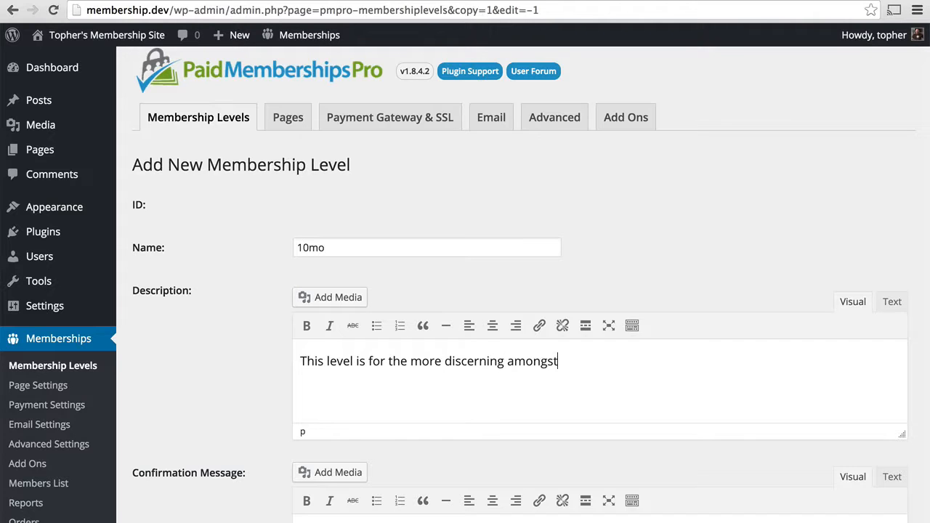
text( us.)
Change the welcome message to 'Welcome! Enjoy our content!' and set initial payment to $10.00
scroll(587, 232, down, 5)
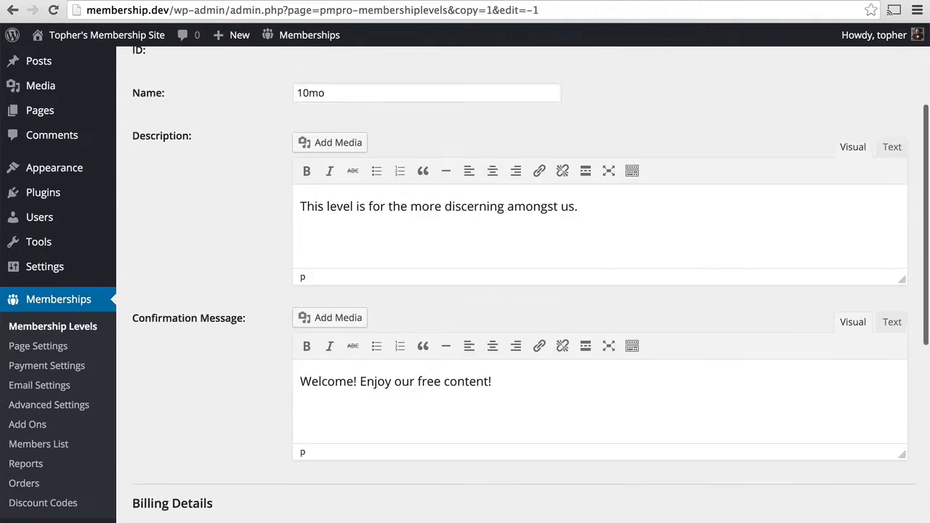
double_click(427, 160)
key(BackSpace)
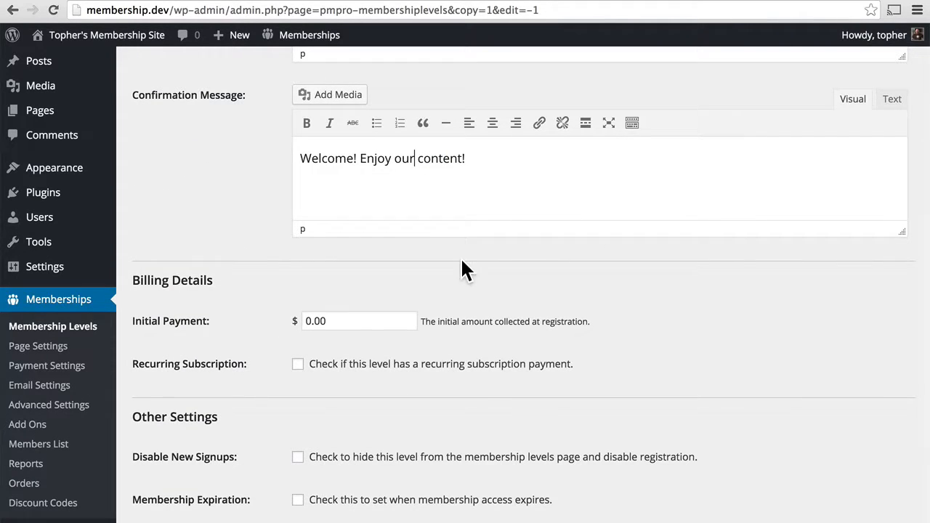
click(306, 321)
text(1)
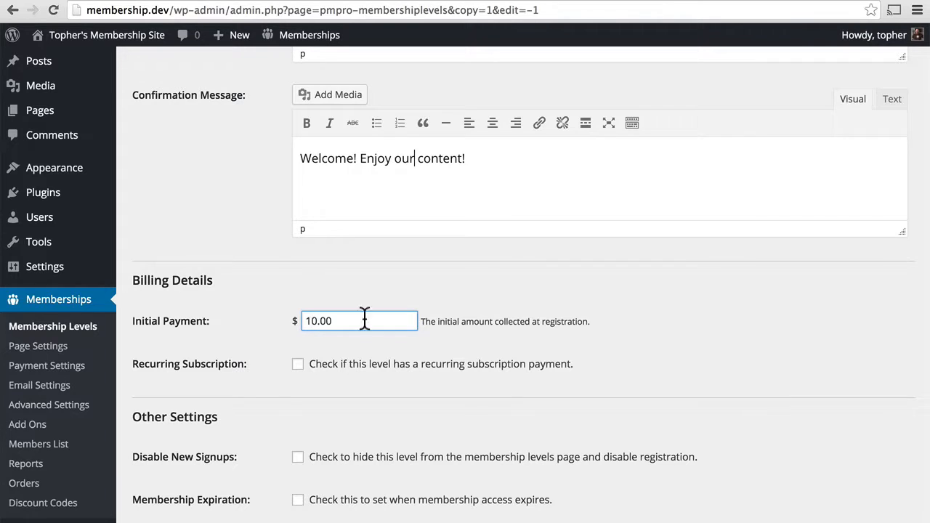
scroll(546, 320, down, 1)
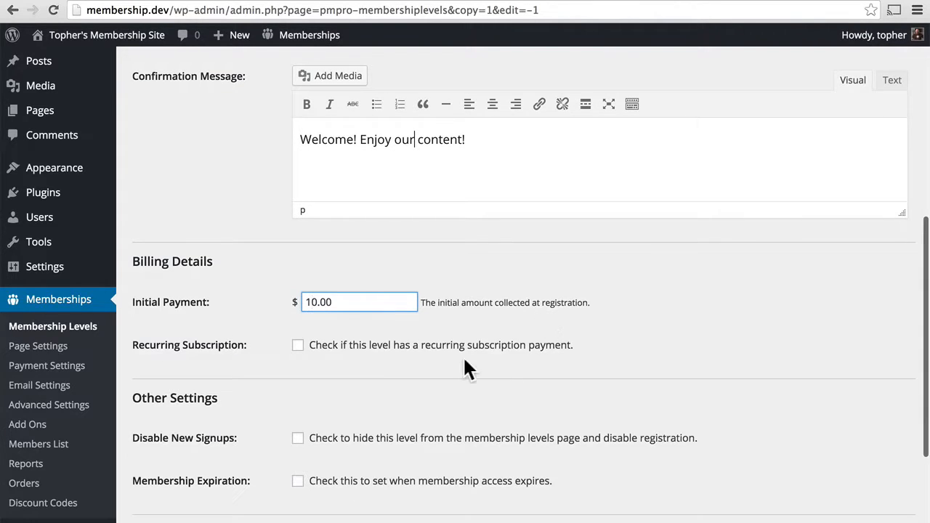
Make the level a recurring subscription billing $10.00 every 1 Month
click(388, 349)
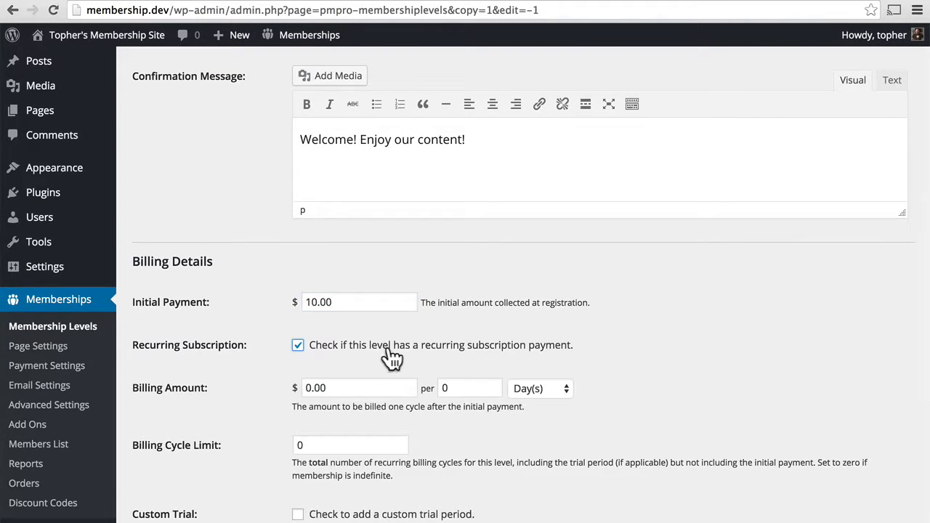
scroll(642, 317, down, 3)
scroll(642, 317, down, 3)
click(306, 236)
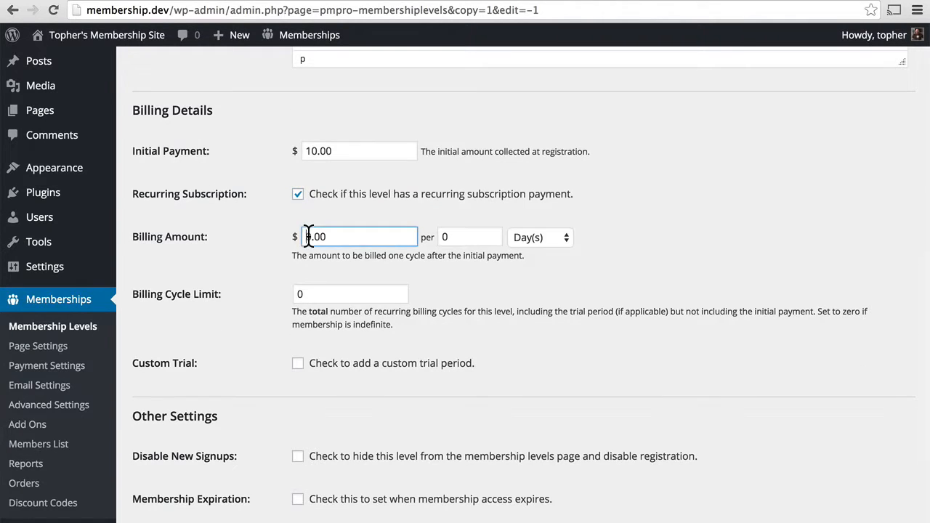
text(1)
click(442, 237)
text(3)
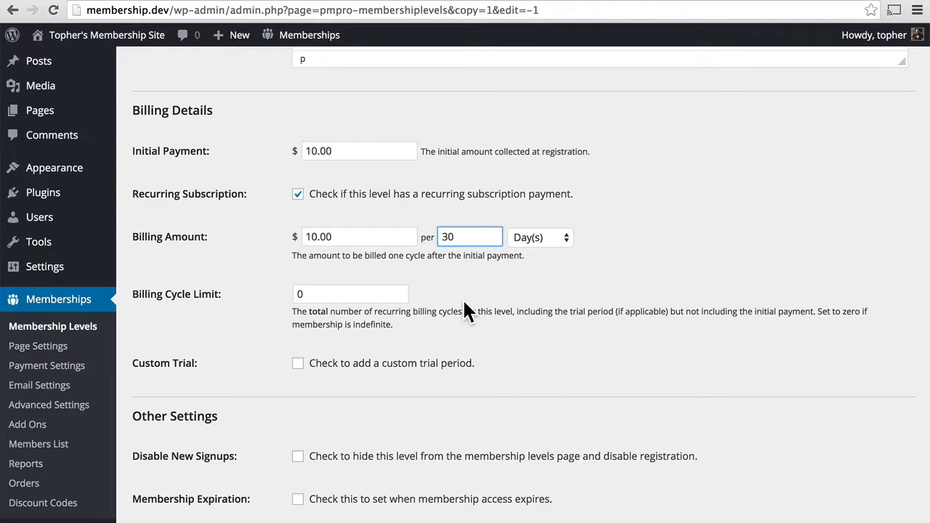
double_click(465, 236)
text(1)
click(540, 237)
click(537, 262)
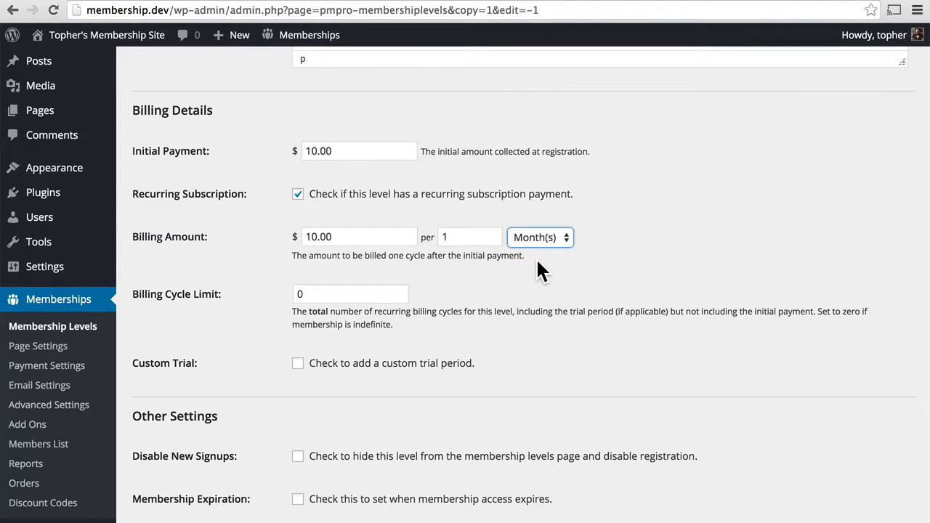
Keep the cycle limit at 0 and add a custom trial of $5.00 for 3 payments
double_click(338, 296)
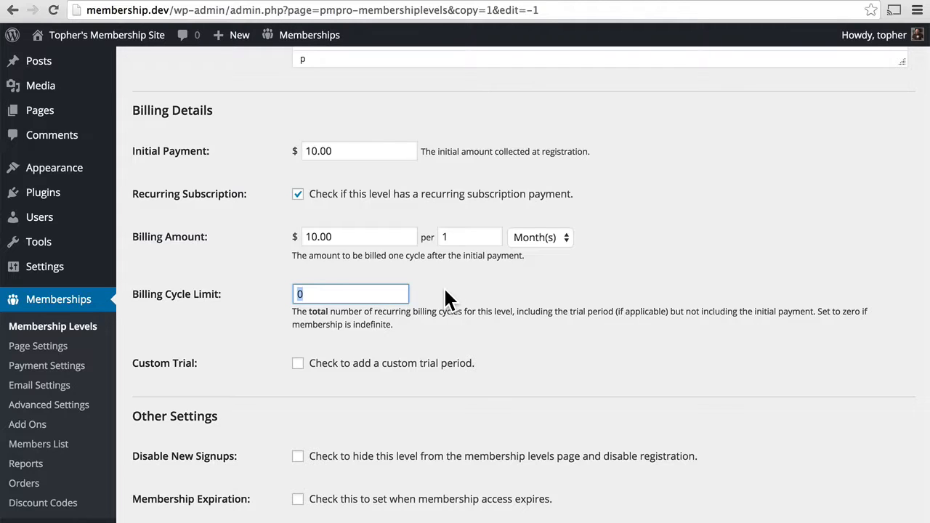
text(12)
key(BackSpace)
key(BackSpace)
text(0)
scroll(666, 233, down, 5)
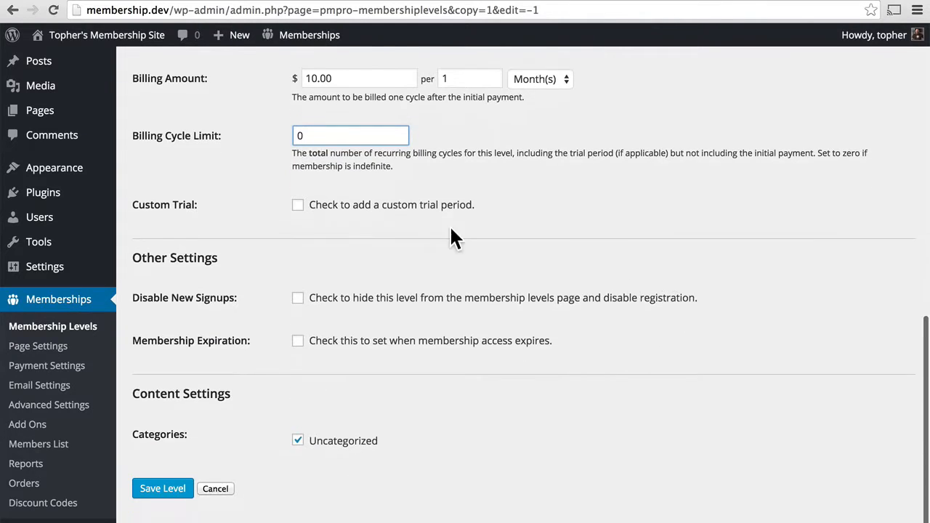
click(404, 207)
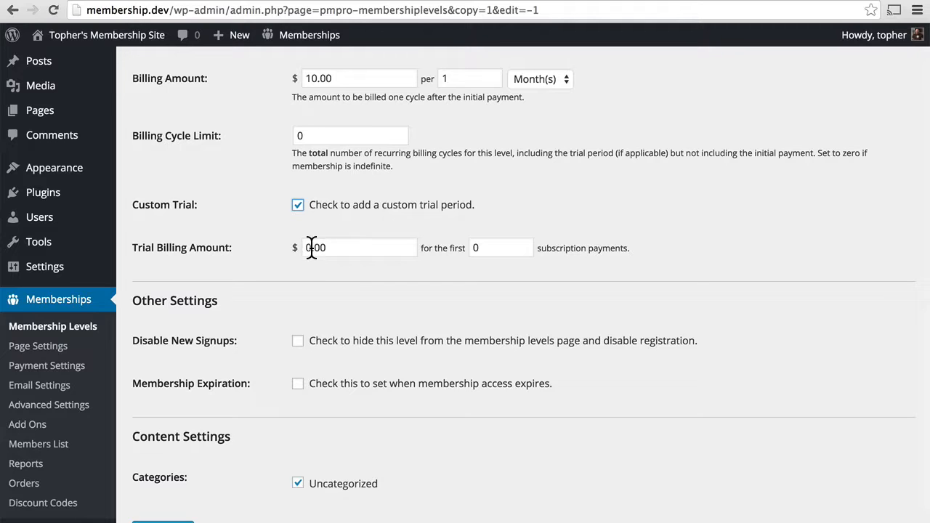
drag(311, 248, 299, 249)
text(5)
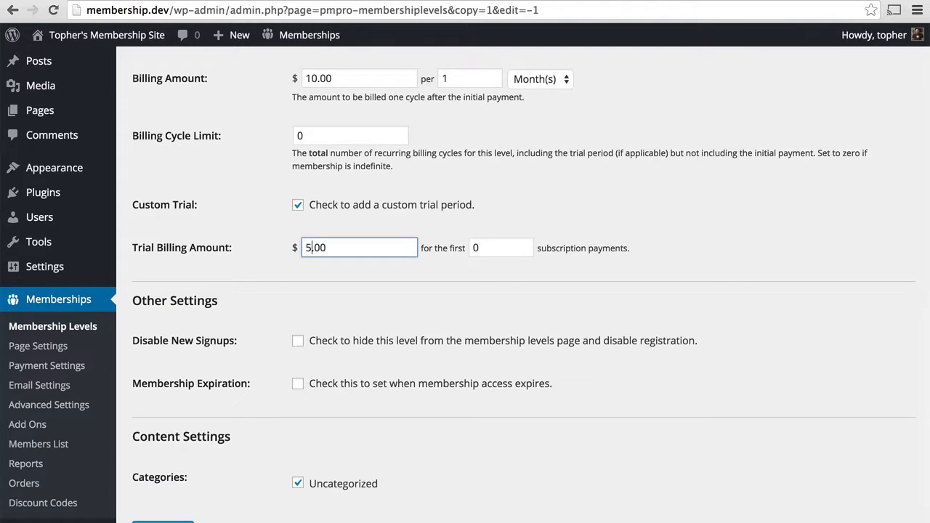
double_click(488, 246)
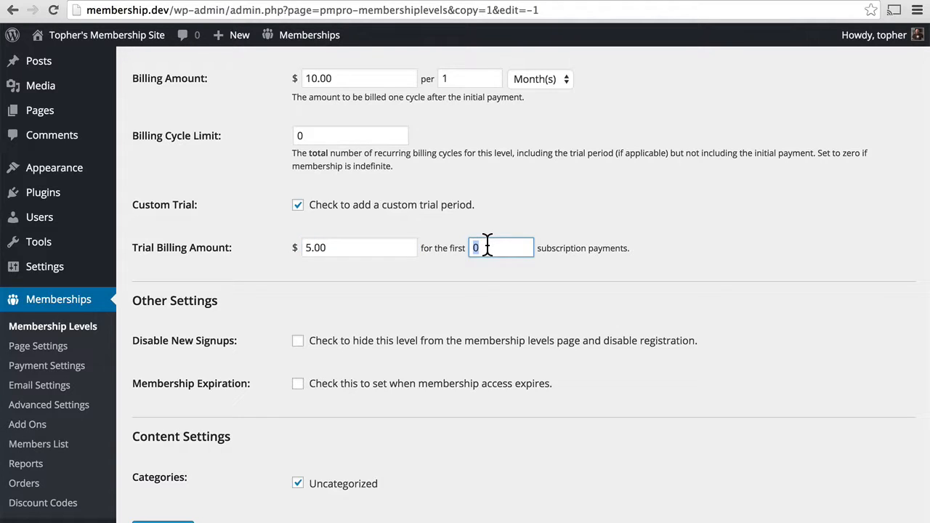
text(3)
scroll(735, 195, down, 3)
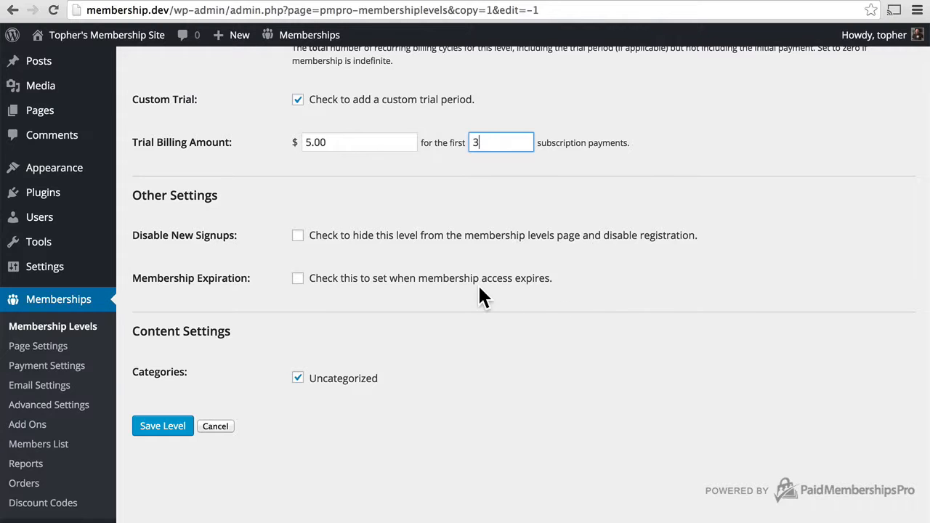
Leave membership expiration off and save the 10mo level
click(378, 282)
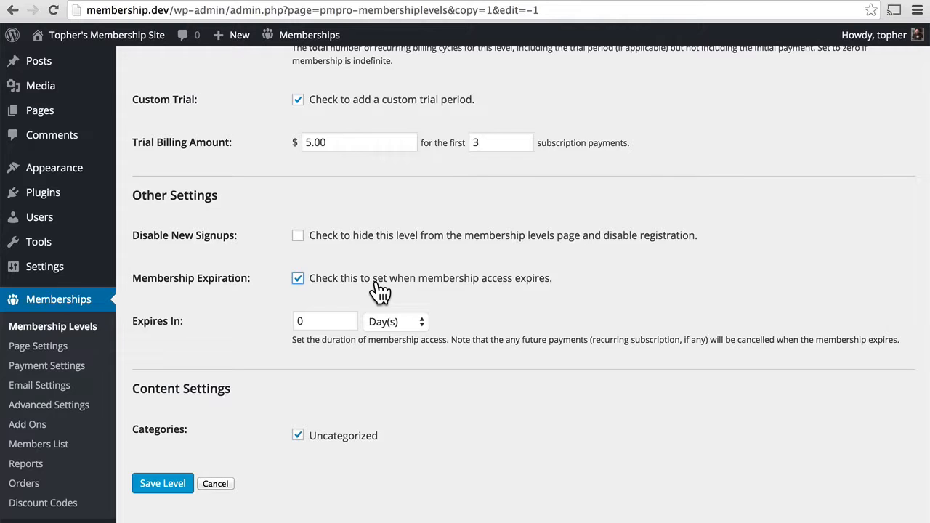
click(380, 290)
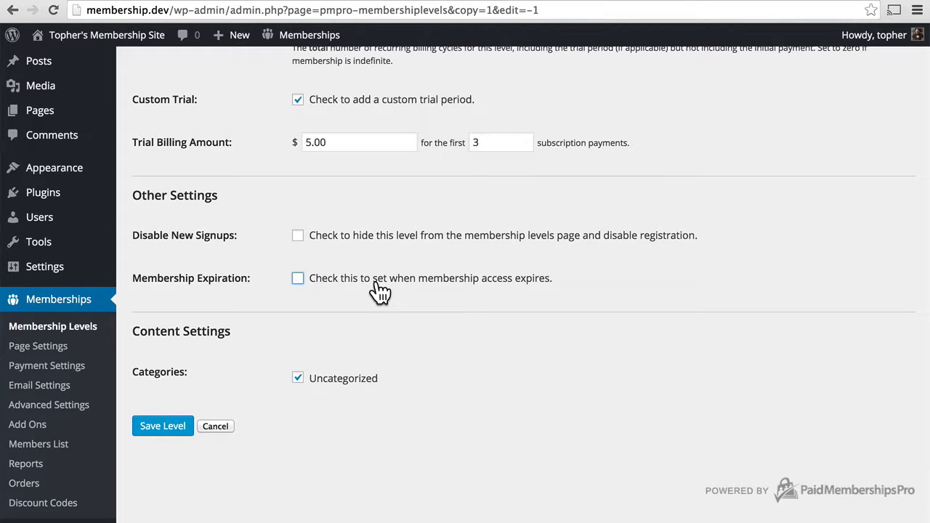
click(380, 291)
click(399, 325)
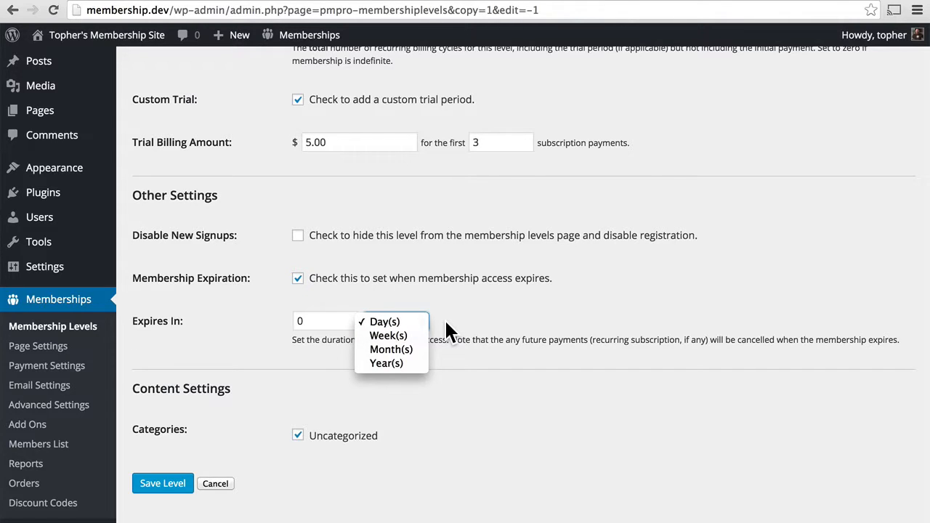
click(445, 319)
click(407, 282)
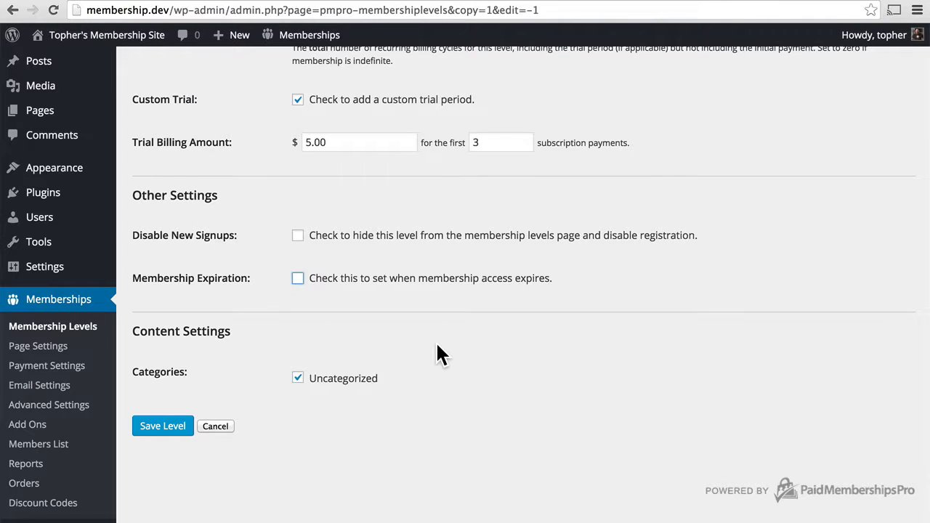
scroll(437, 344, up, 3)
scroll(436, 345, down, 3)
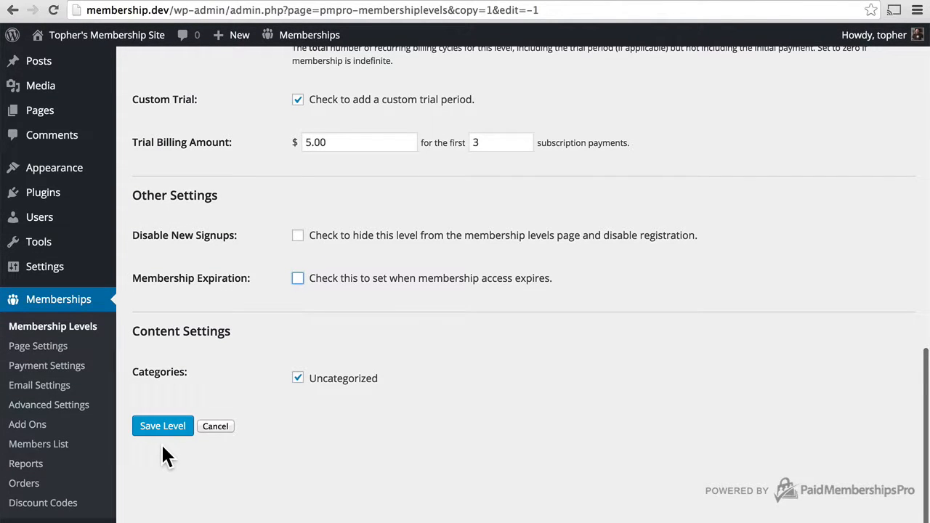
click(158, 429)
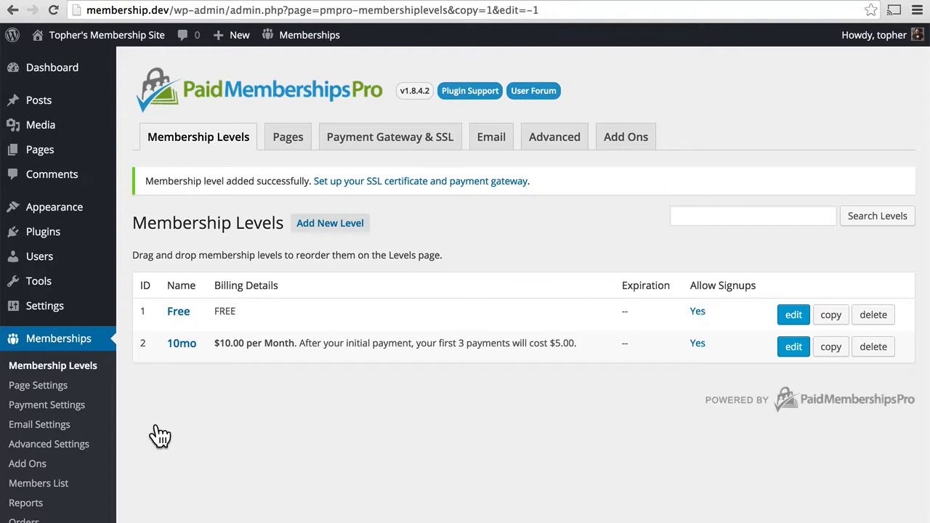
Add a new post category named 'Members'
mouse_move(51, 107)
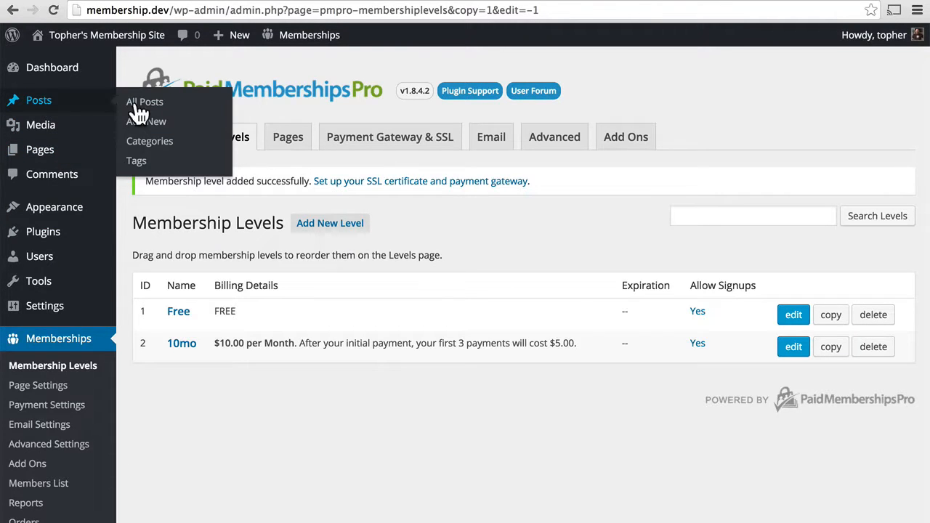
click(148, 149)
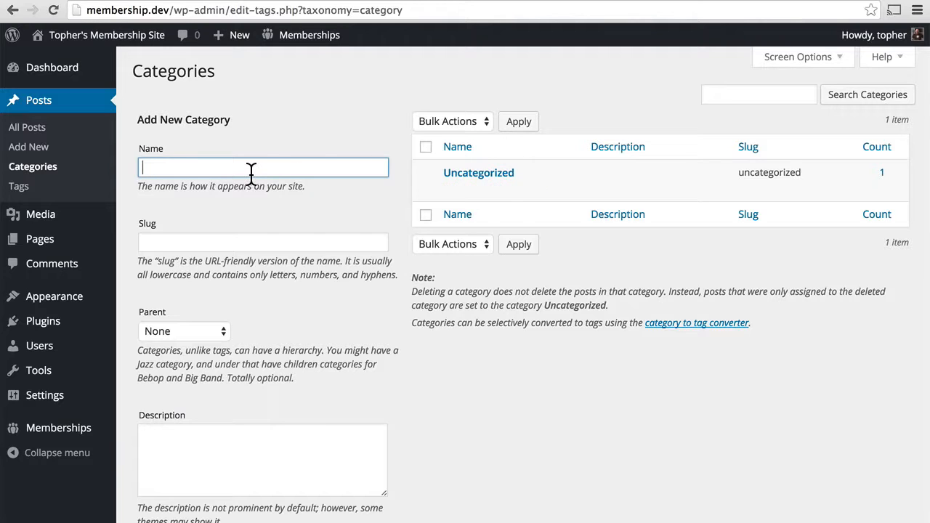
text(Members)
click(191, 522)
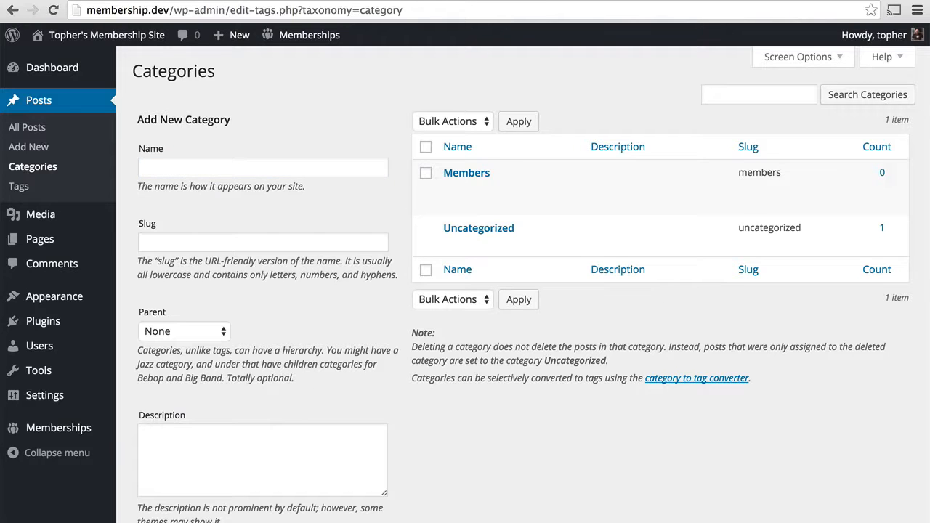
Return to the Membership Levels list
mouse_move(67, 309)
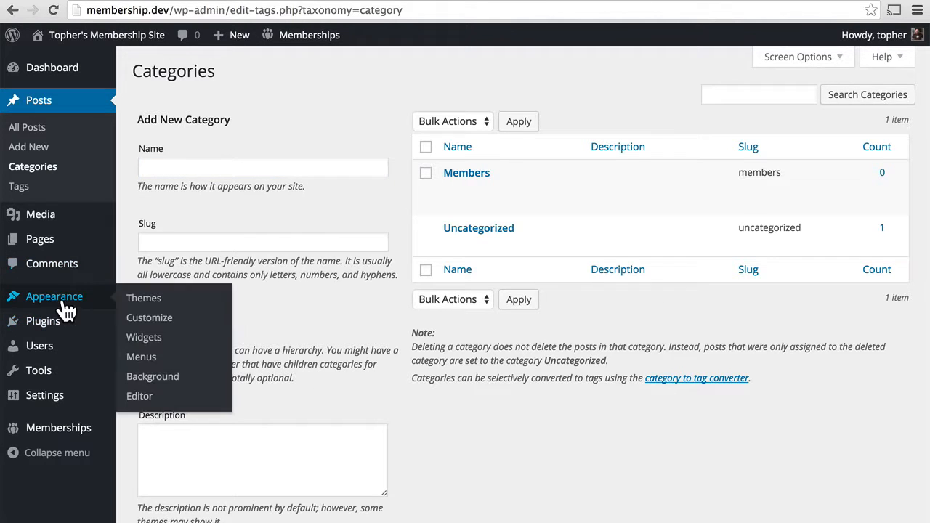
mouse_move(57, 434)
click(184, 338)
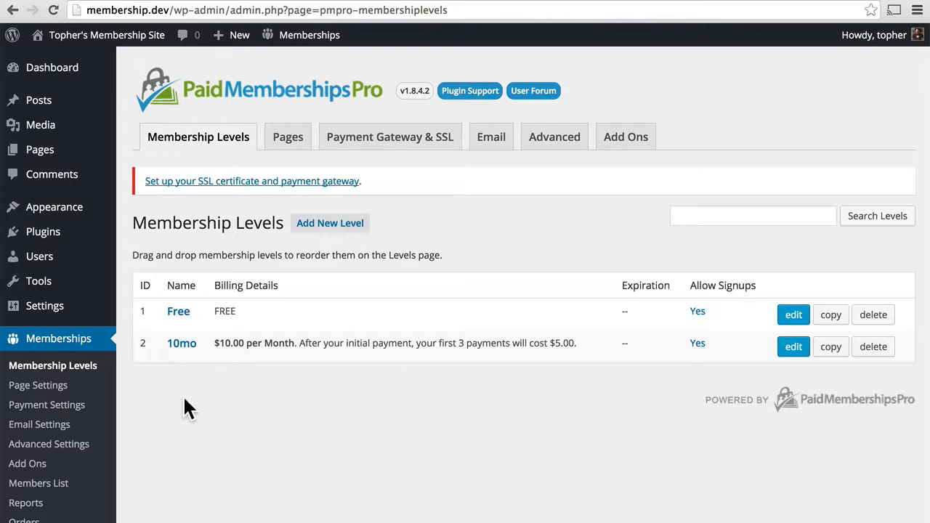
Edit the 10mo level, check the Members category under Content Settings, and save it
click(794, 347)
scroll(597, 374, down, 5)
scroll(596, 367, down, 10)
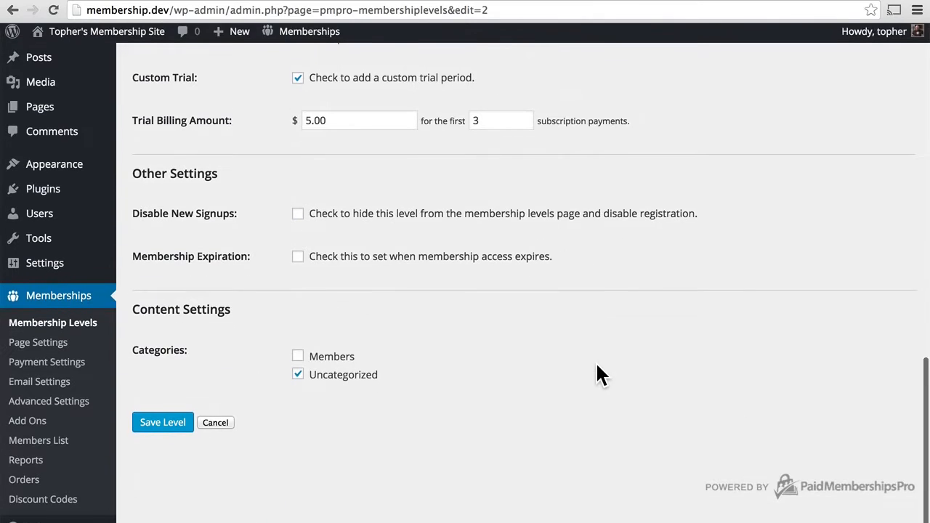
click(298, 359)
click(153, 429)
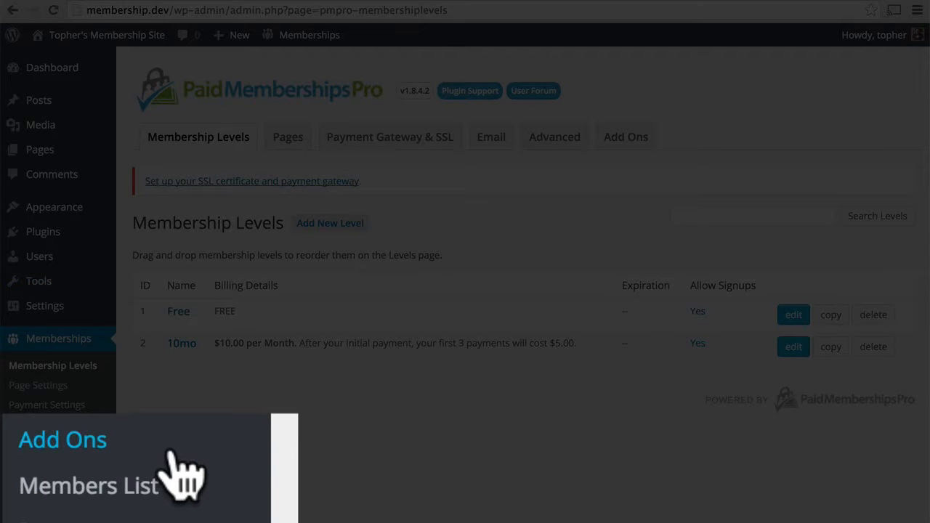
Open the Paid Memberships Pro Members List, which shows no members found yet
click(123, 491)
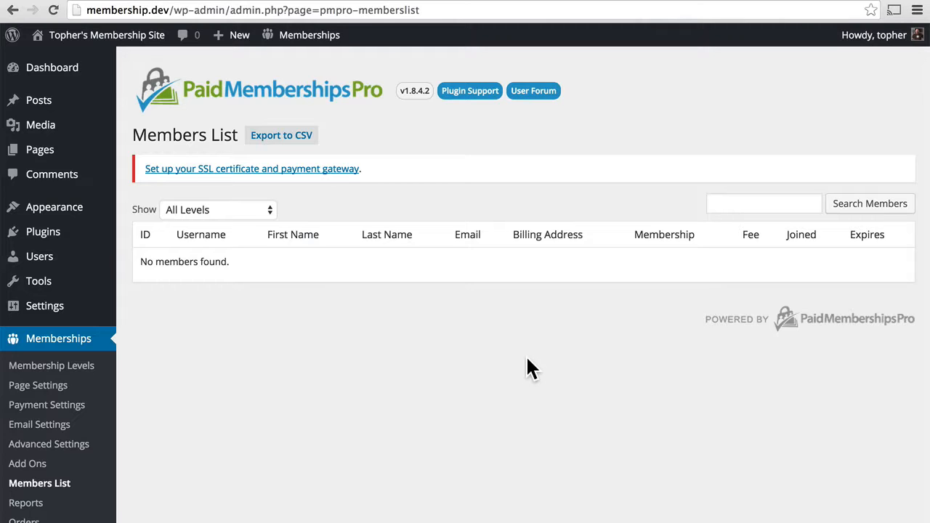
Start a new user and enter the first tester's username, e-mail address and first name
mouse_move(74, 266)
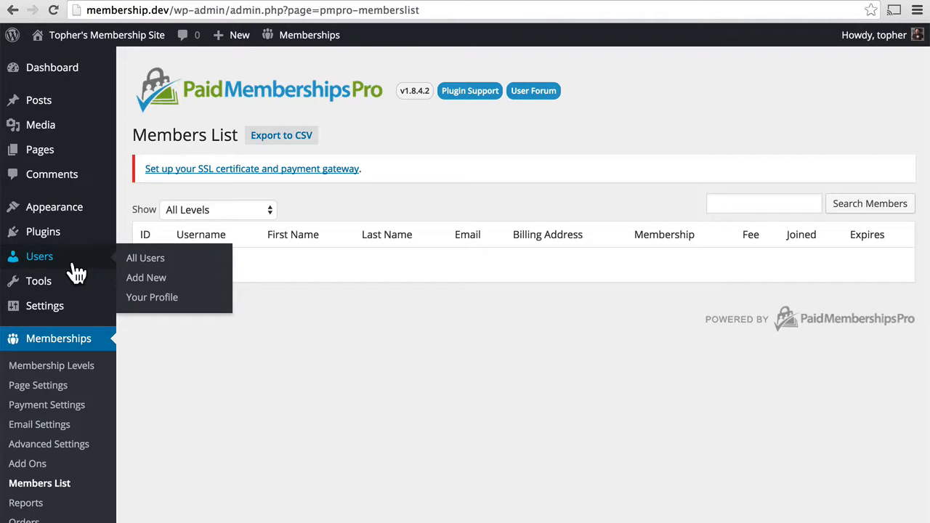
click(160, 278)
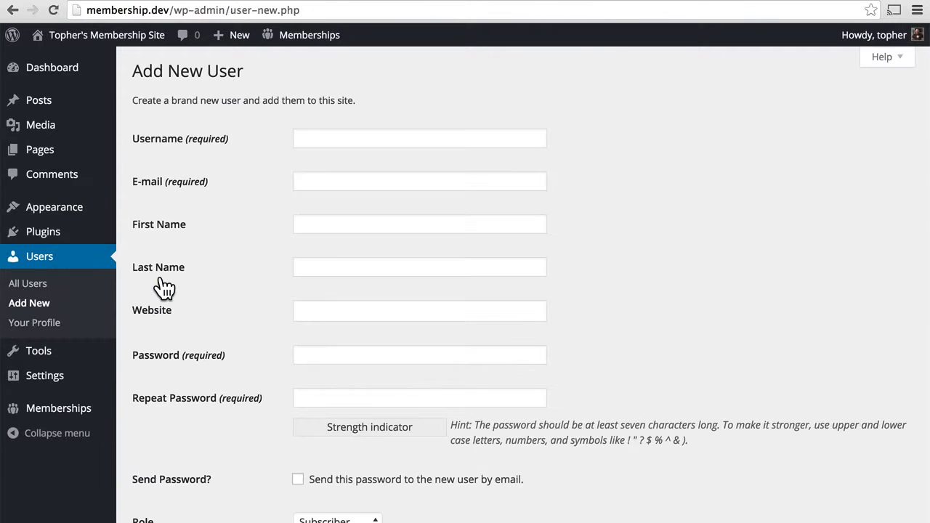
click(330, 141)
text(alice)
key(Tab)
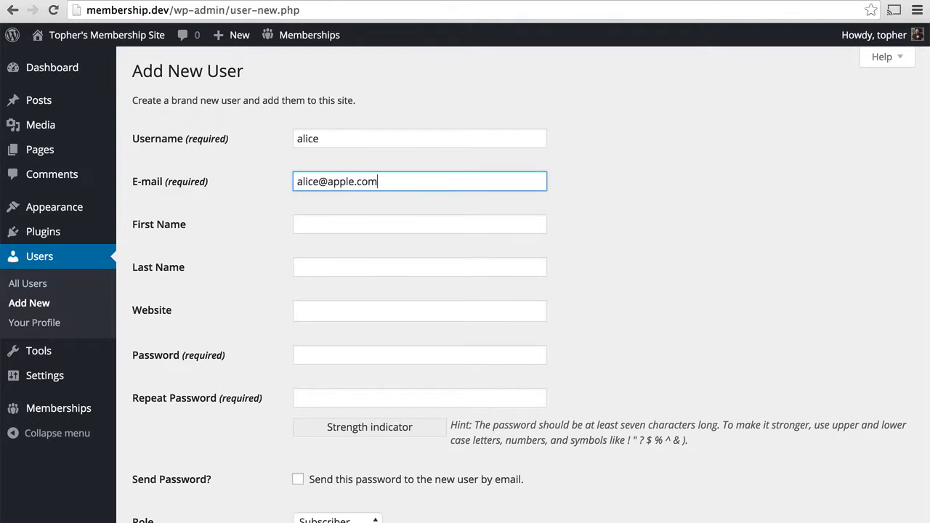
key(Tab)
text(Alice)
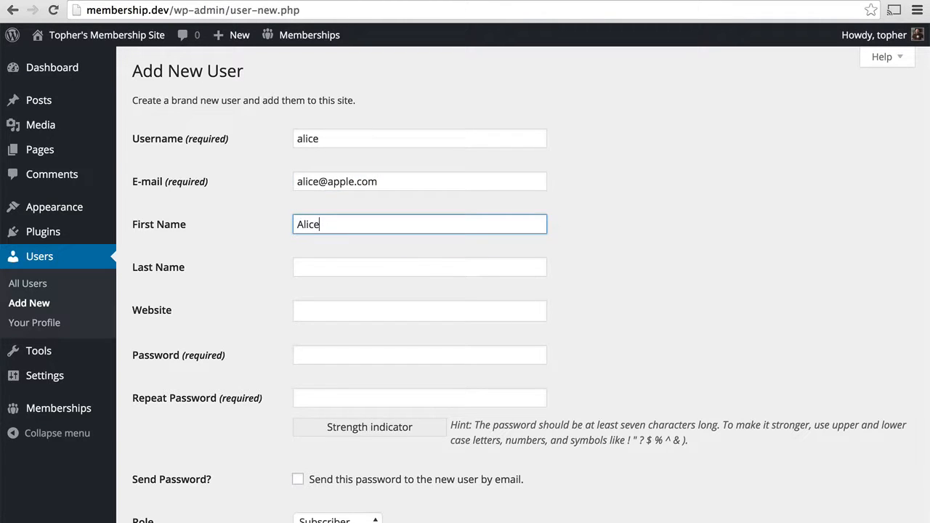
Enter the account password twice, keep the Subscriber role, and create the user
click(318, 354)
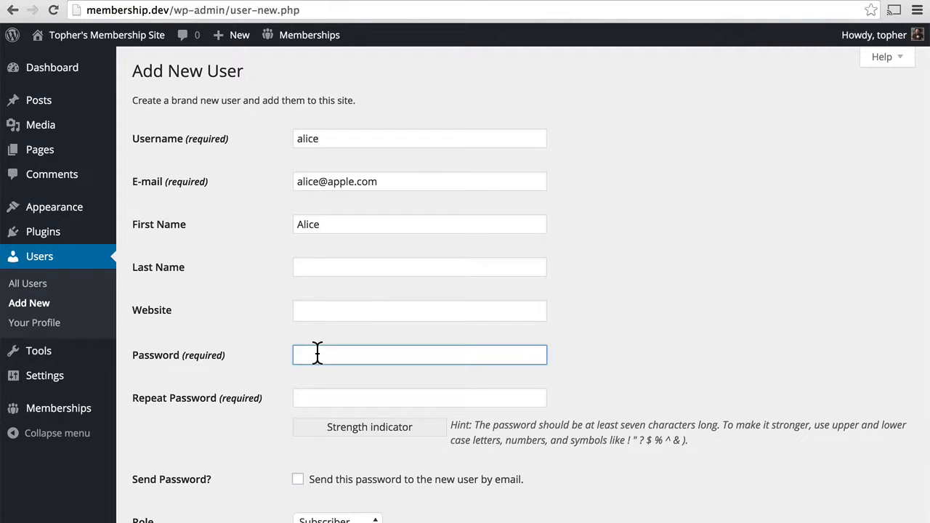
text(••••)
key(Tab)
text(••••)
scroll(465, 290, down, 3)
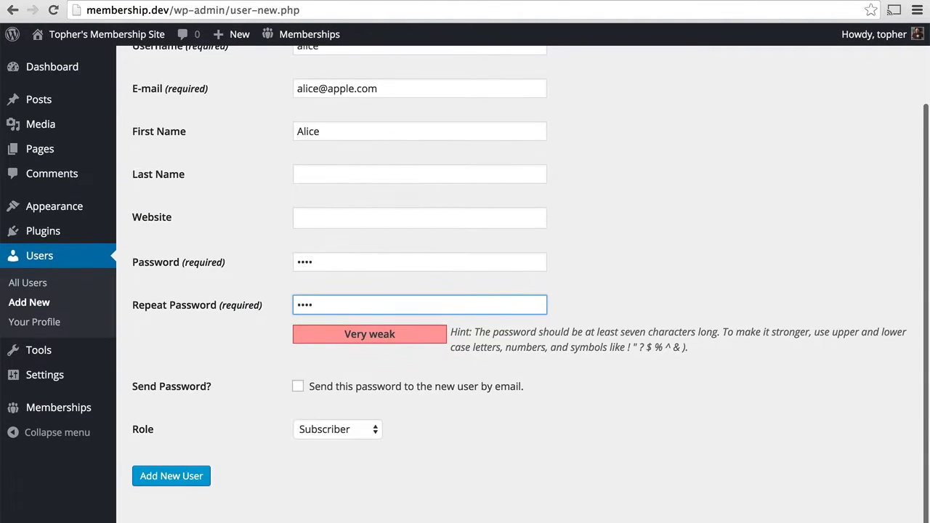
click(356, 429)
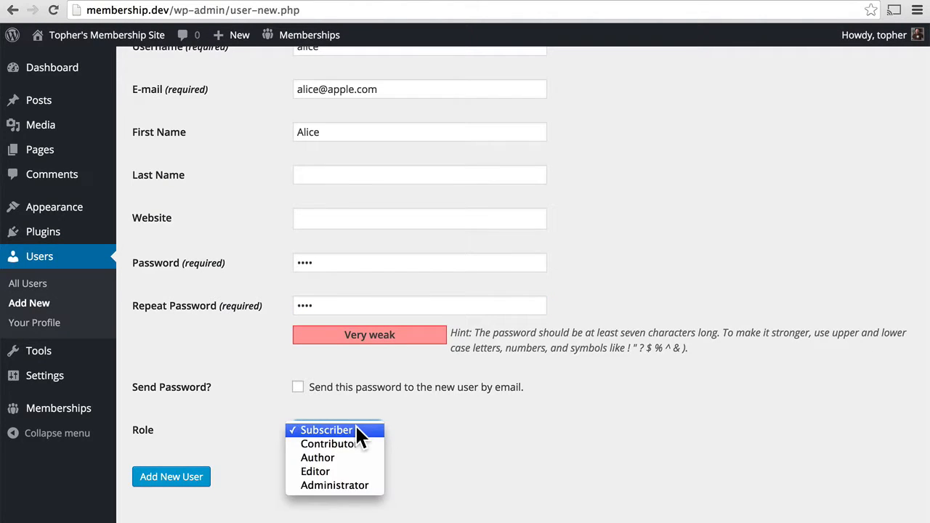
click(356, 430)
click(195, 481)
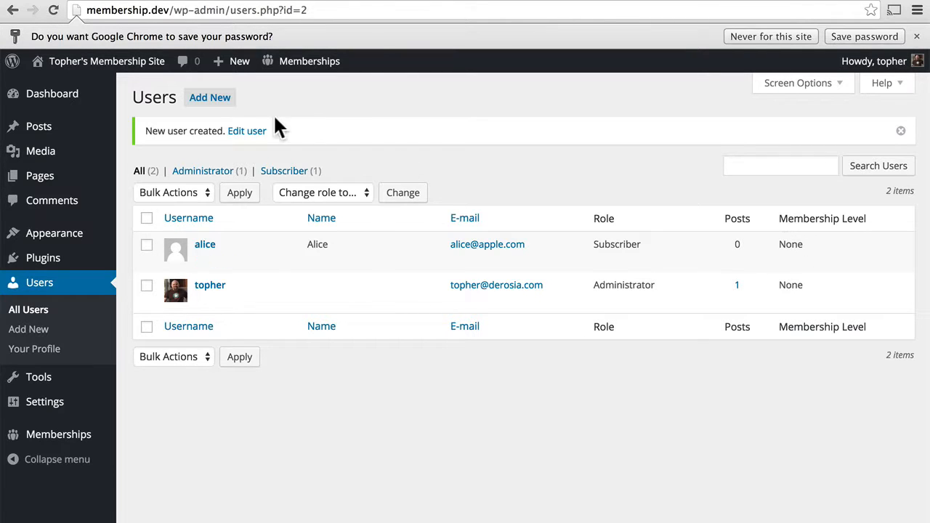
Start another new user and fill in the second tester's username, e-mail and first name
click(222, 109)
click(328, 142)
text(bob)
key(Tab)
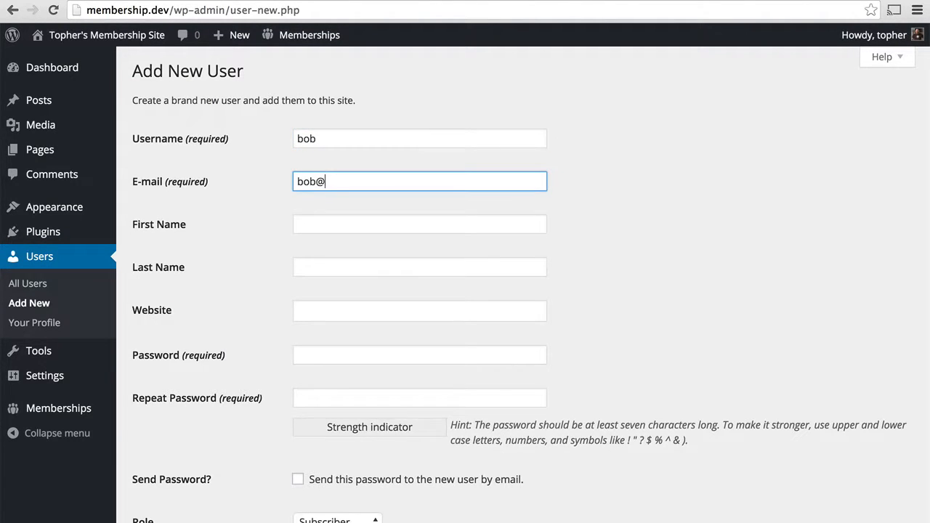
key(Tab)
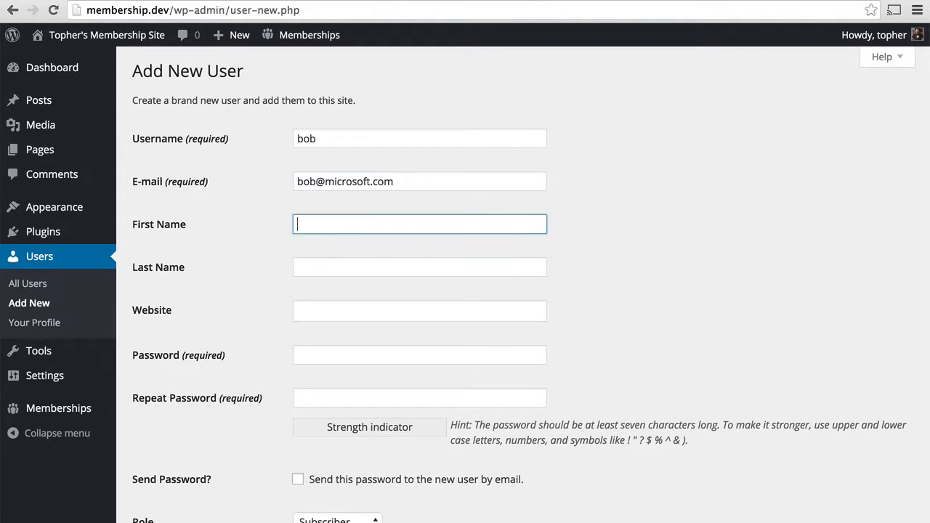
text(Bob)
Enter the password twice, keep Subscriber as the role, and create the second account
key(Tab)
key(Tab)
key(Tab)
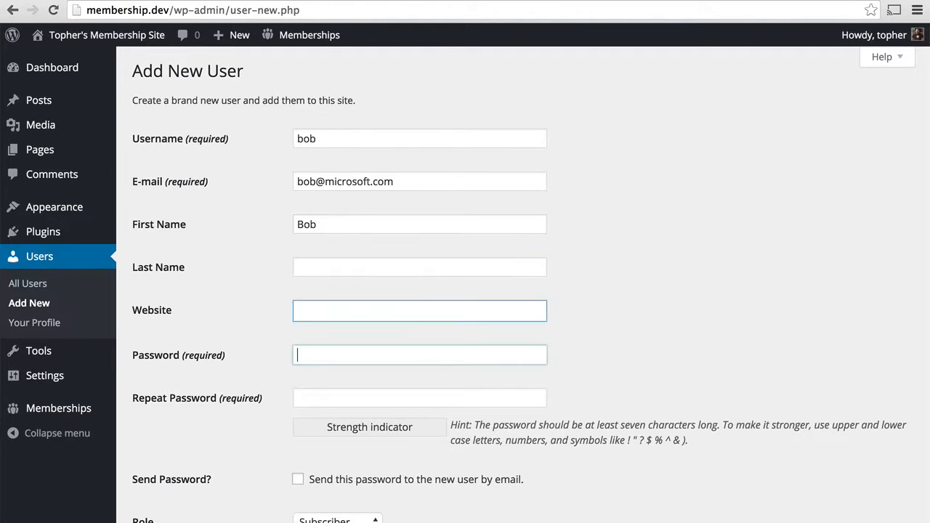
text(bob1)
key(Tab)
text(bob1)
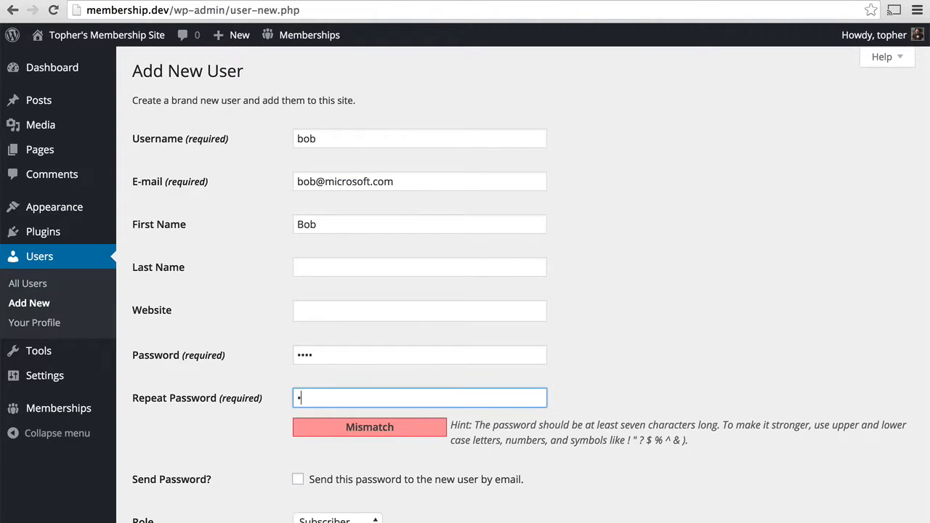
click(341, 519)
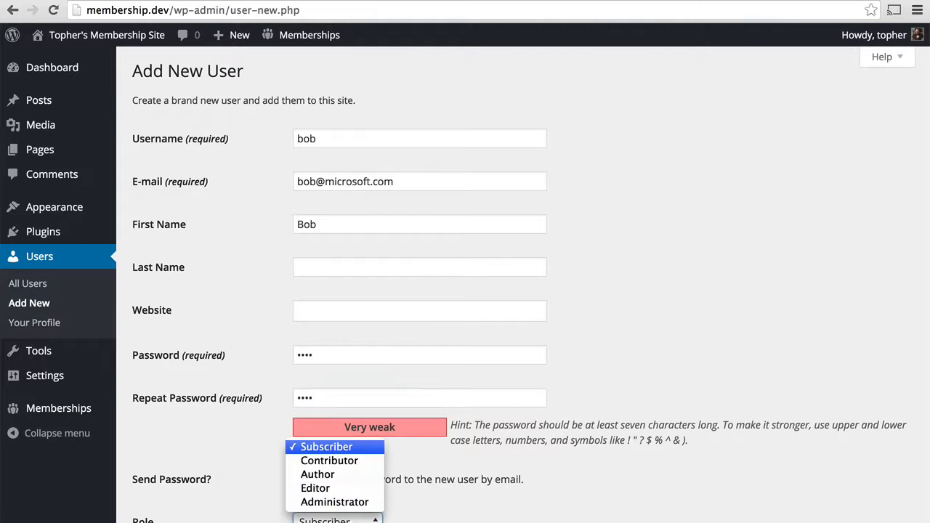
click(436, 516)
scroll(491, 516, down, 3)
click(156, 481)
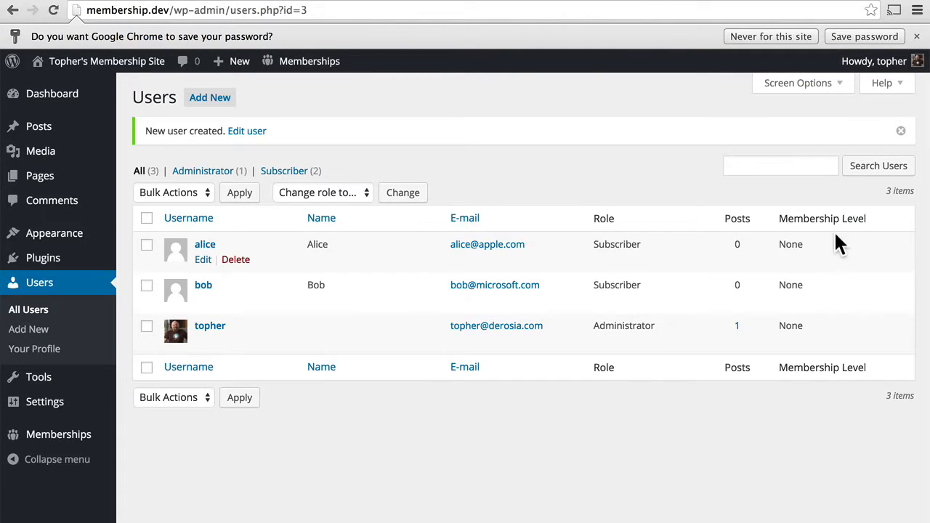
Edit the first test user's profile and set Current Level to Free
click(204, 260)
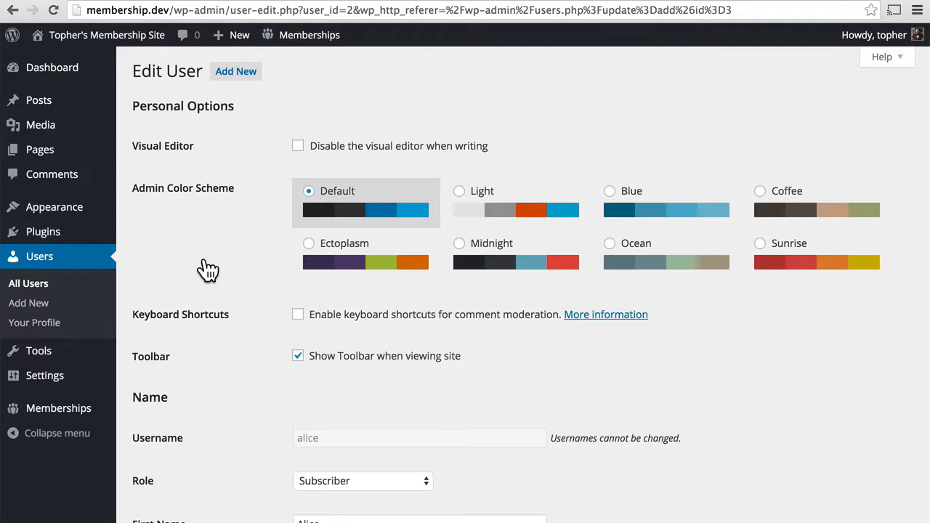
scroll(209, 270, down, 5)
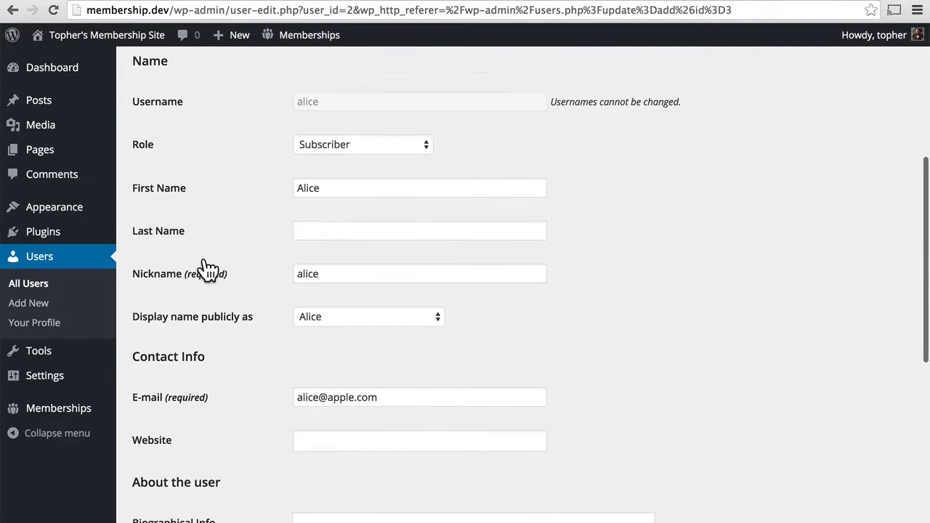
scroll(593, 308, down, 3)
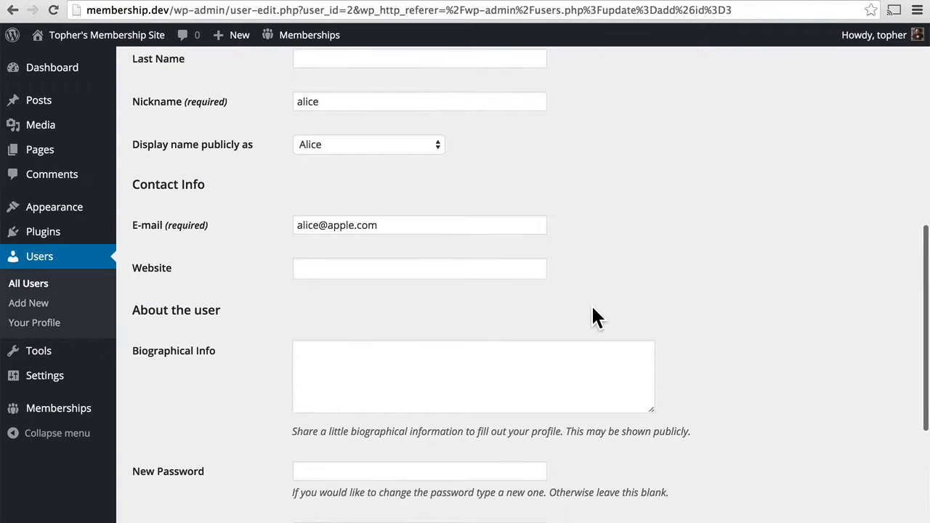
scroll(593, 309, down, 1)
scroll(592, 308, down, 5)
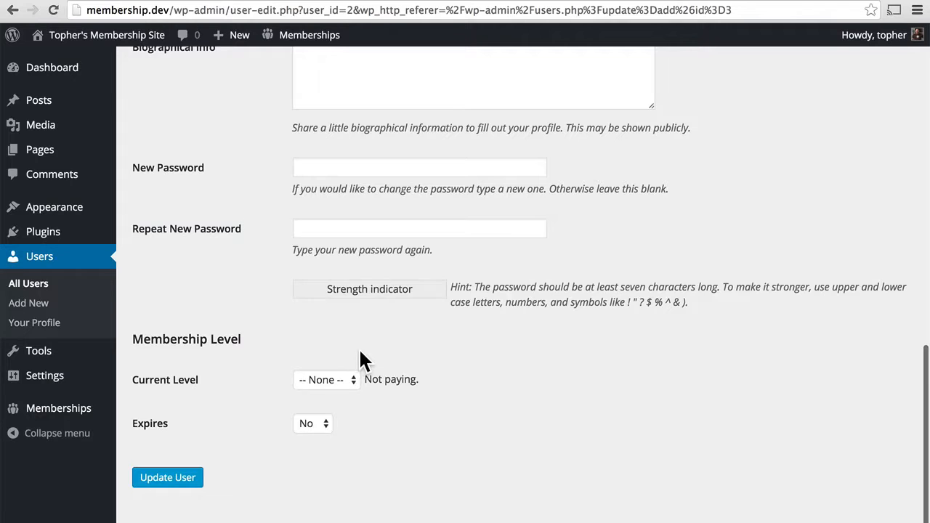
click(338, 379)
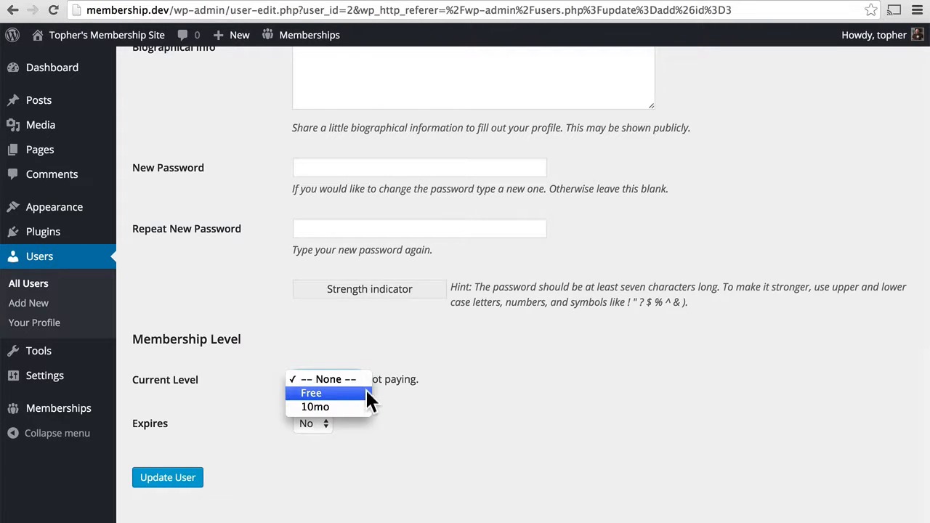
click(348, 392)
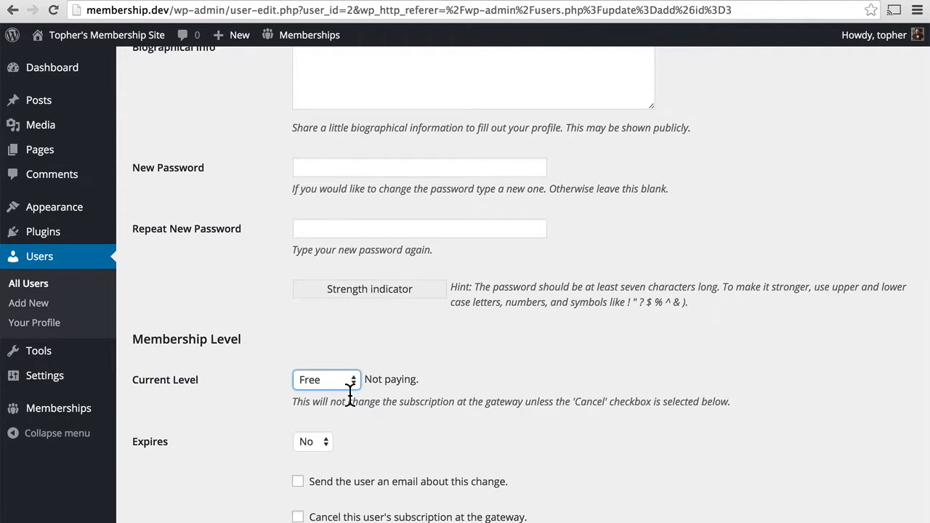
Leave Expires at No, update the user, and return to the All Users list
scroll(500, 375, down, 2)
click(330, 352)
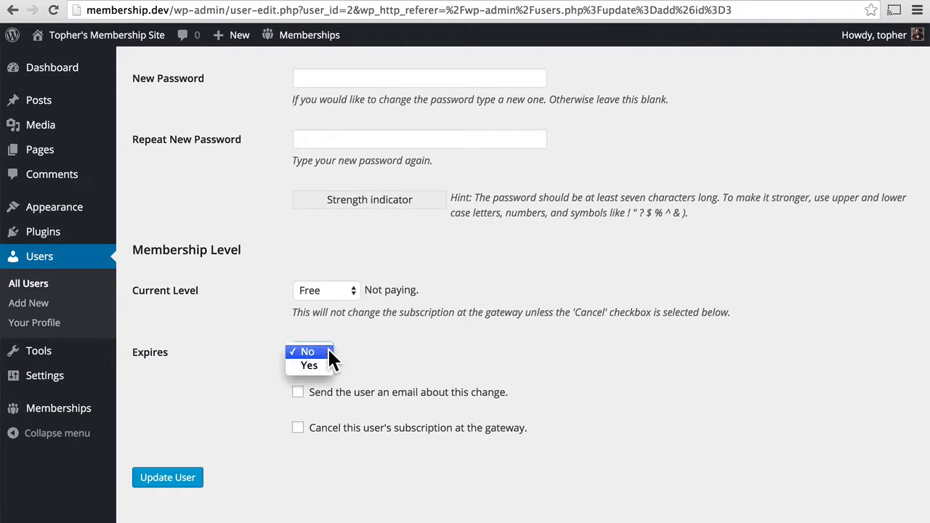
click(380, 352)
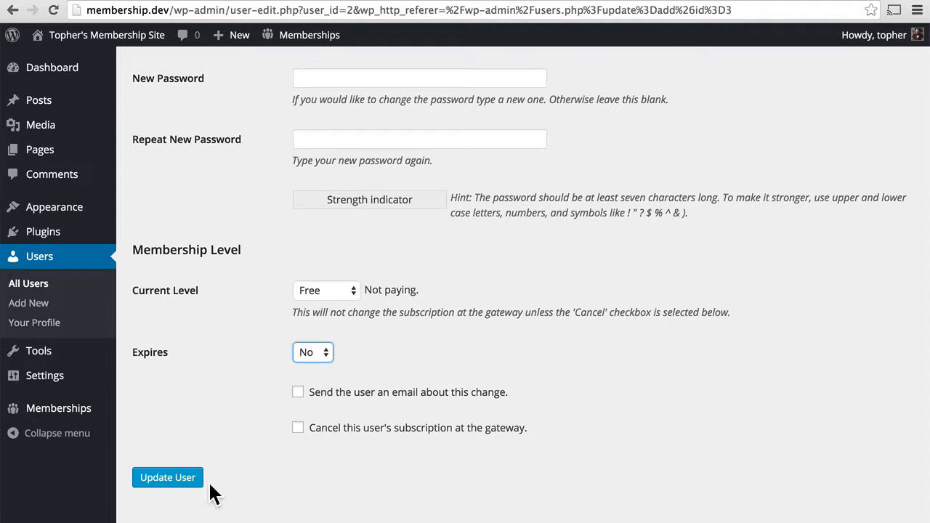
click(170, 479)
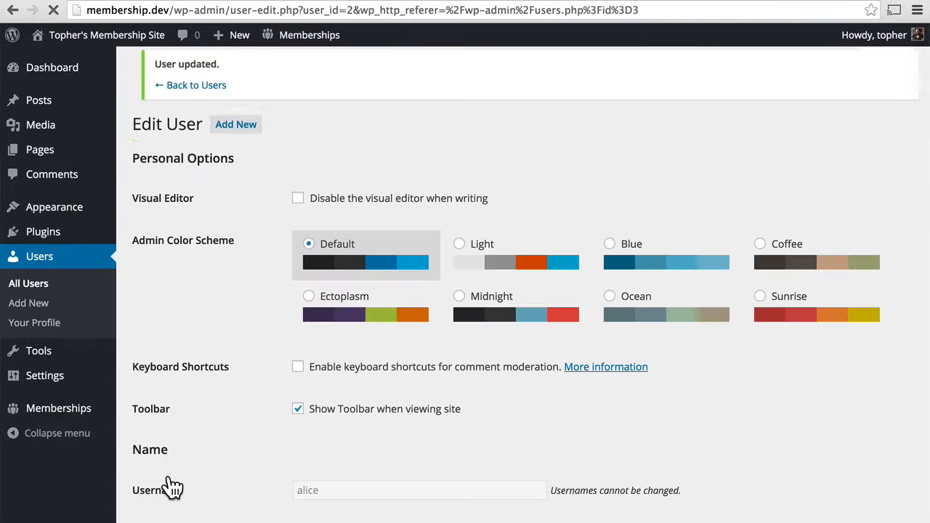
scroll(518, 413, down, 10)
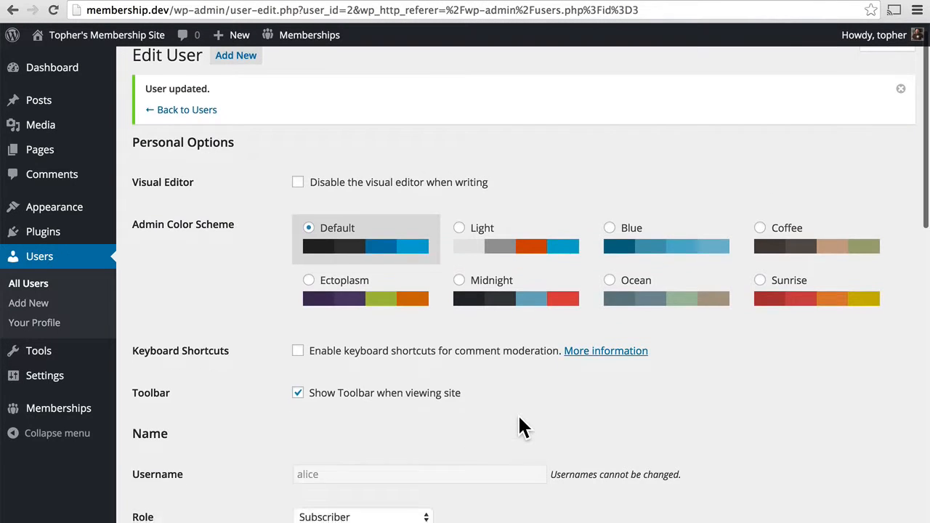
scroll(518, 413, down, 1)
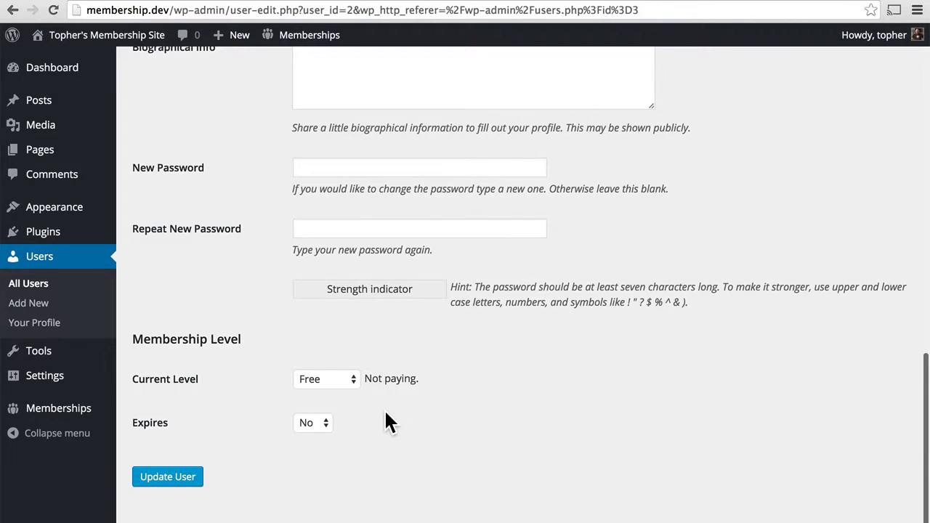
scroll(359, 381, up, 10)
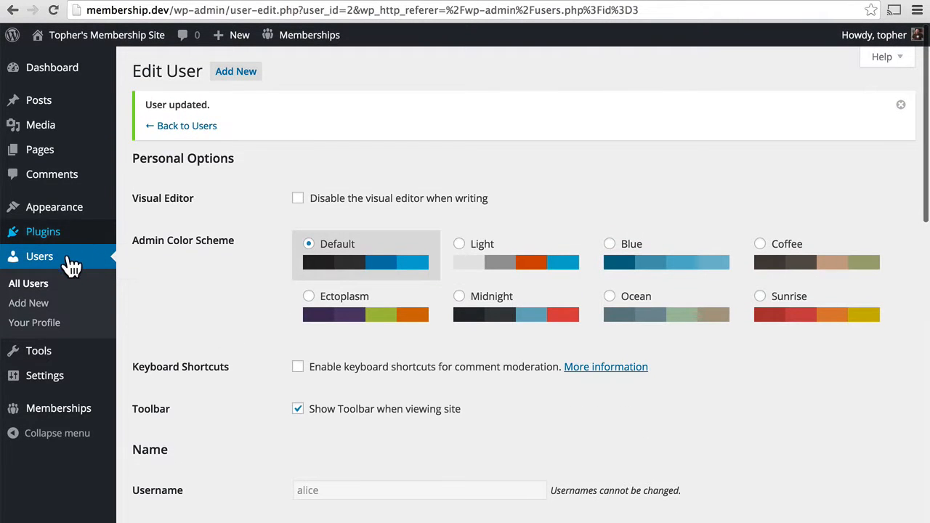
click(63, 264)
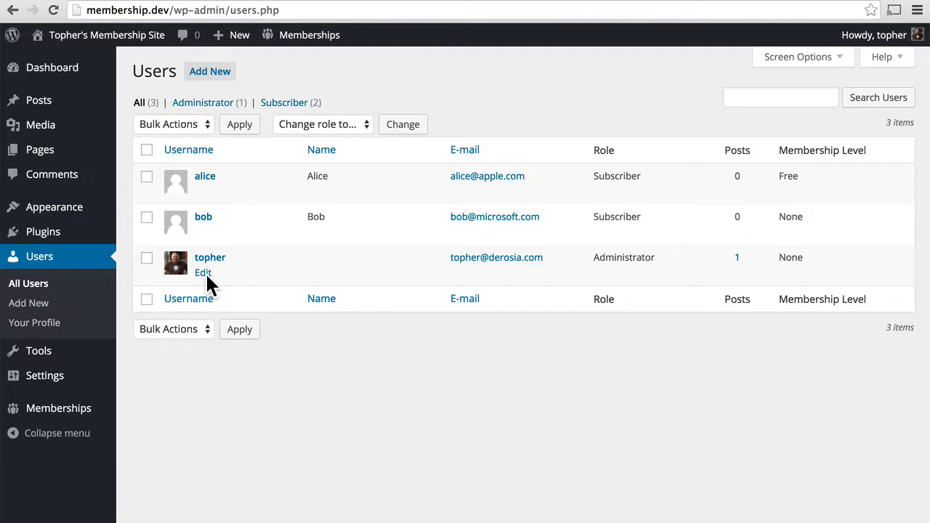
Edit the second subscriber, set Current Level to 10mo, update the user, and return to All Users
click(201, 232)
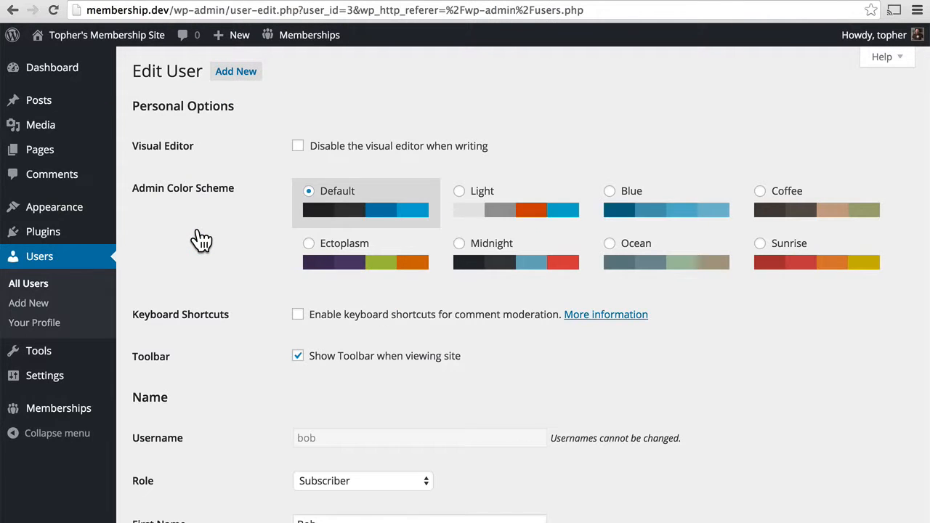
scroll(201, 239, down, 10)
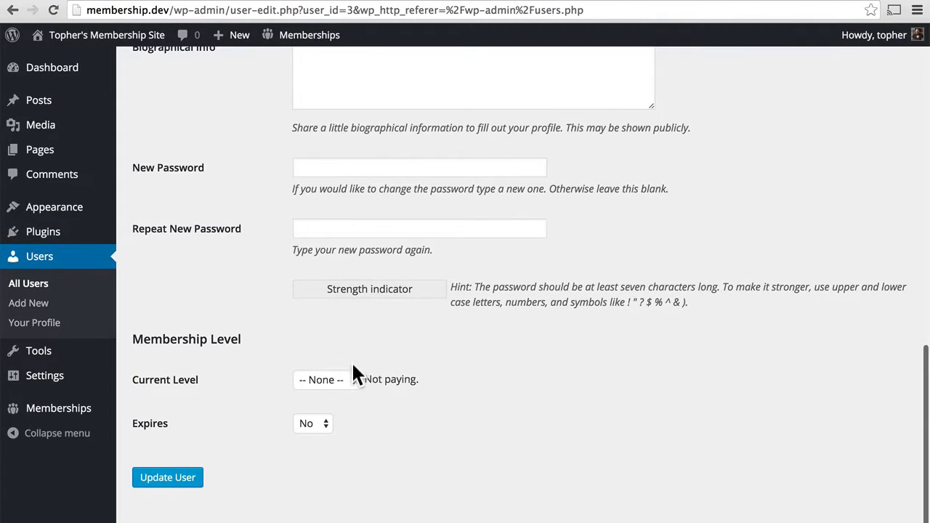
click(334, 379)
click(330, 406)
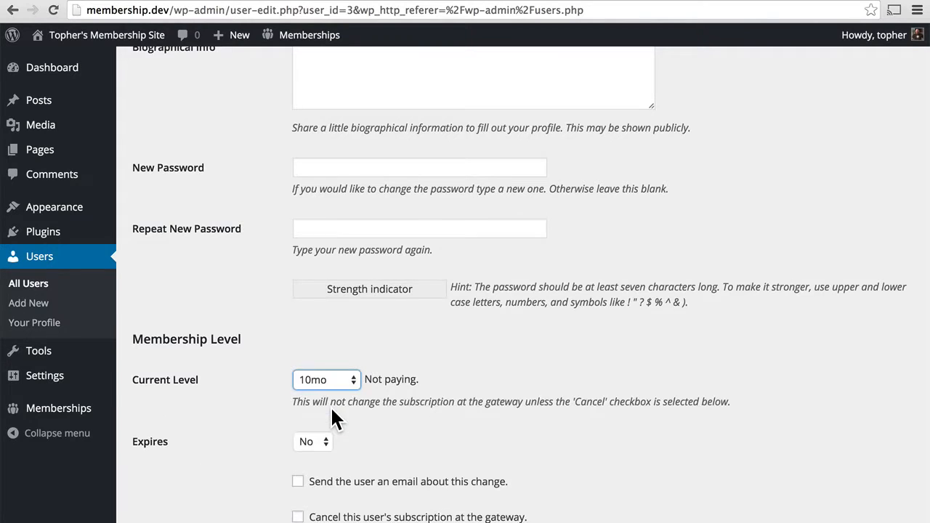
scroll(617, 404, down, 2)
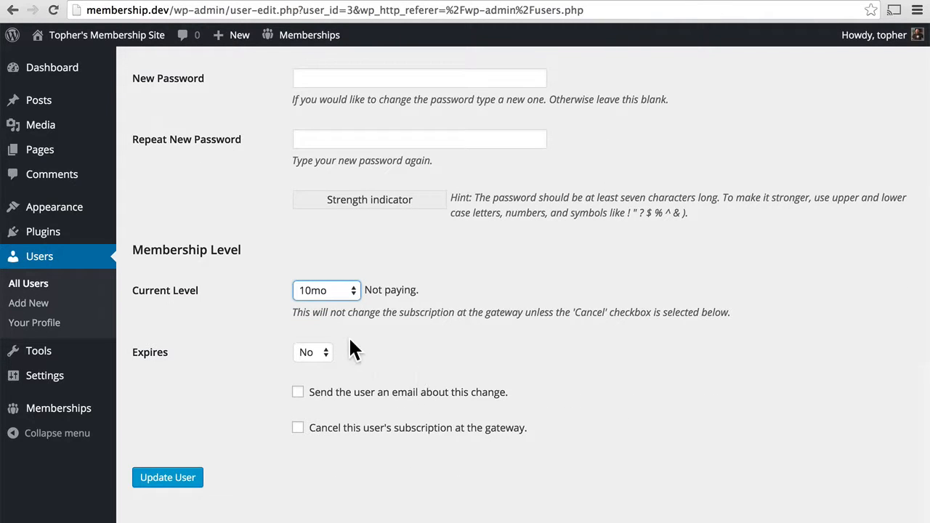
click(161, 482)
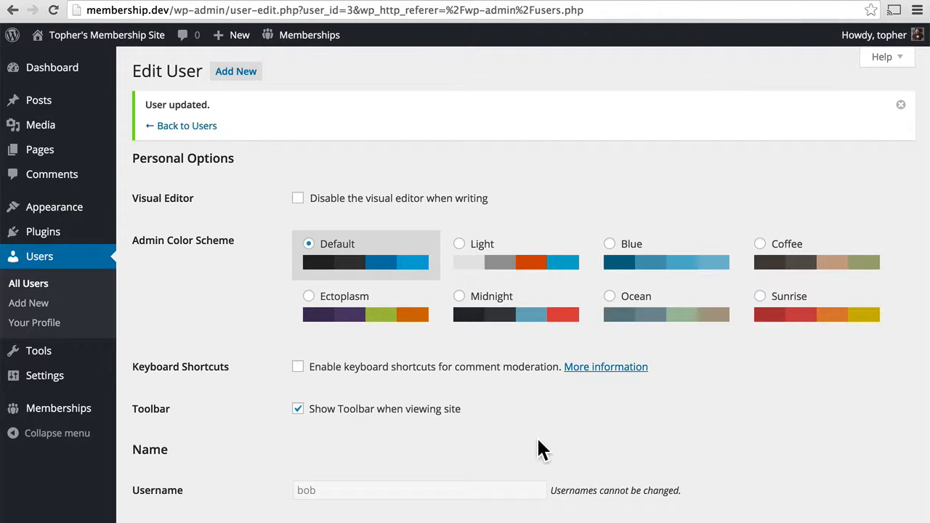
scroll(648, 433, down, 10)
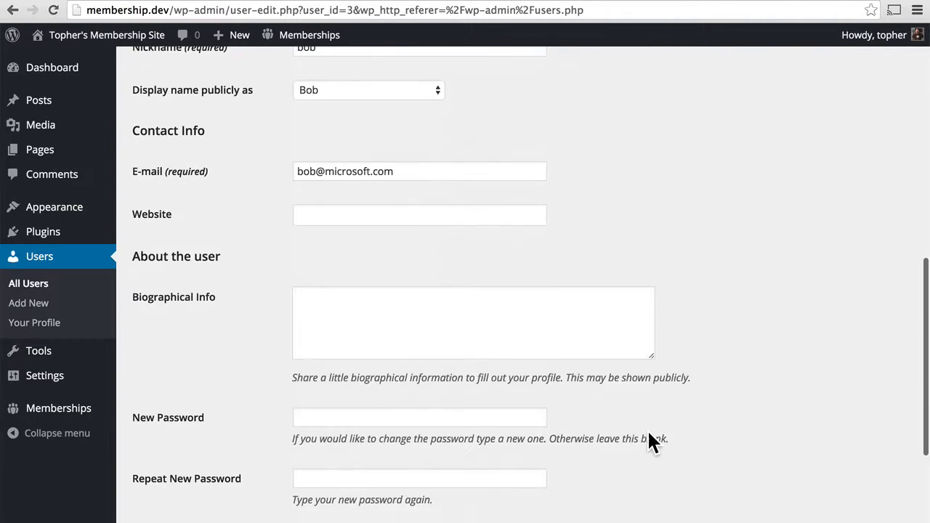
scroll(649, 442, down, 2)
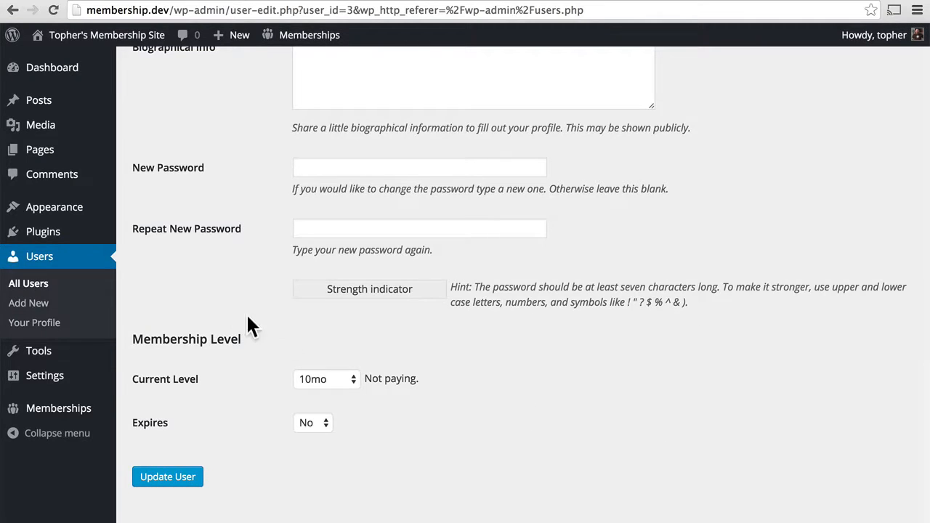
click(36, 285)
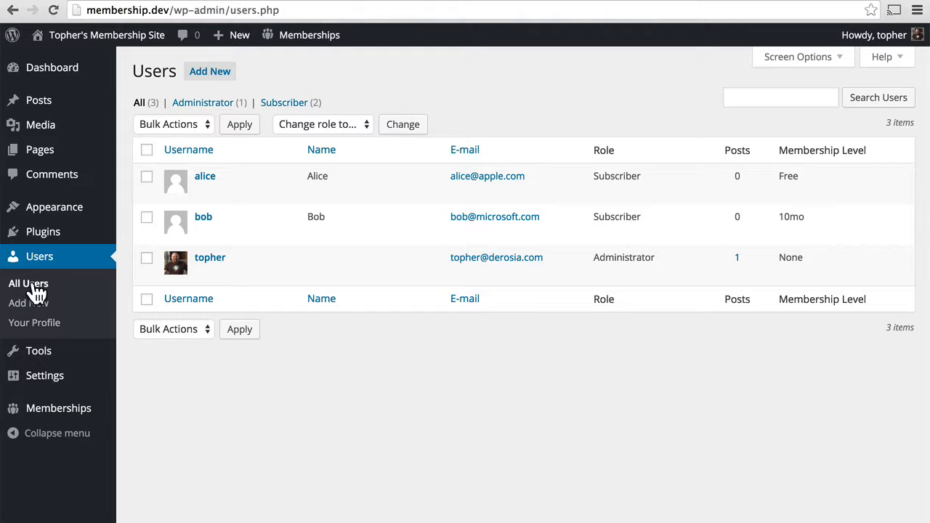
Trash the Hello world! post from the Posts list and start a blank new post
click(60, 107)
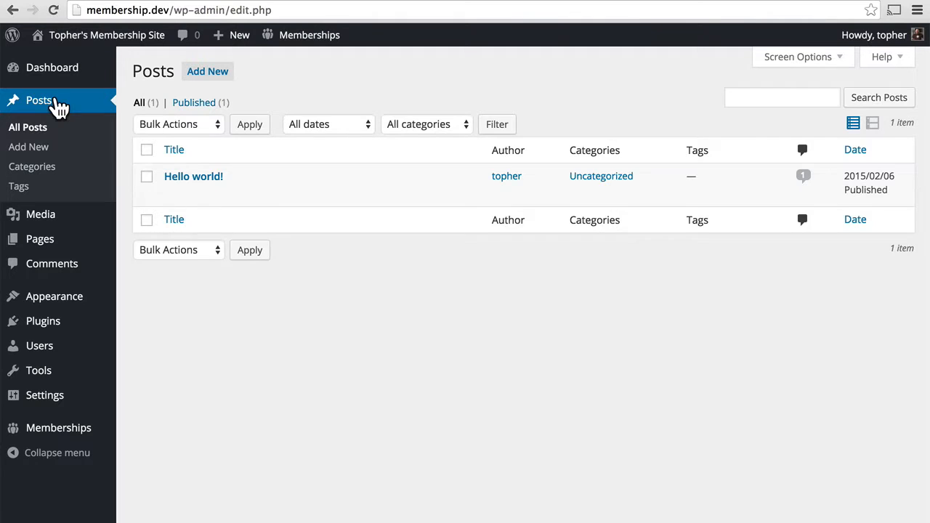
mouse_move(239, 206)
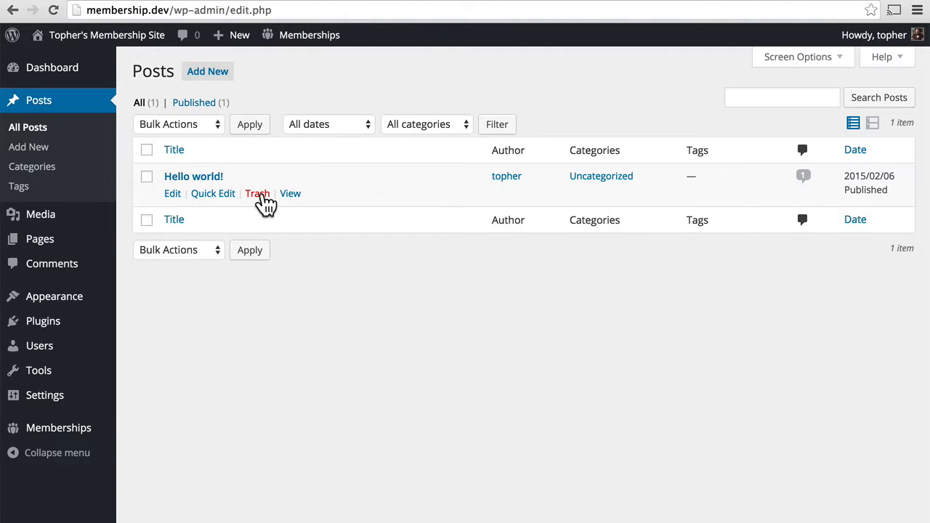
click(258, 195)
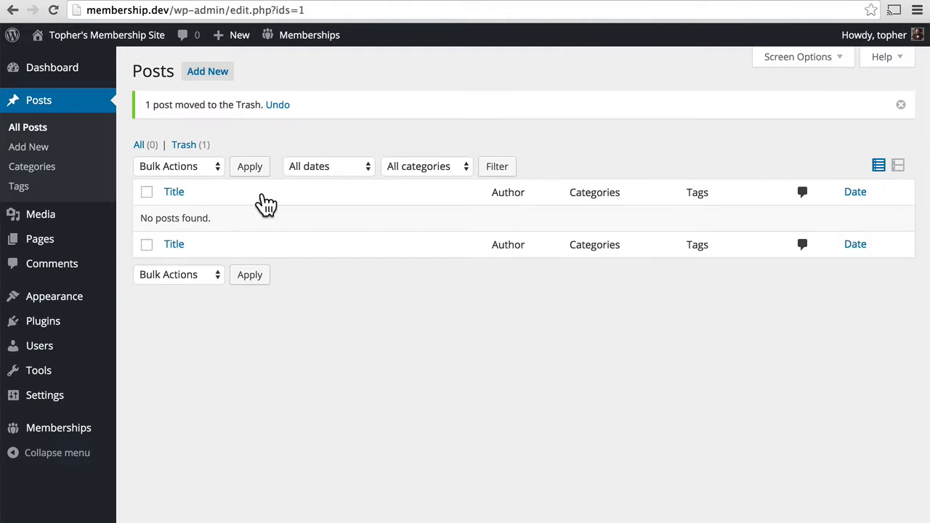
click(218, 77)
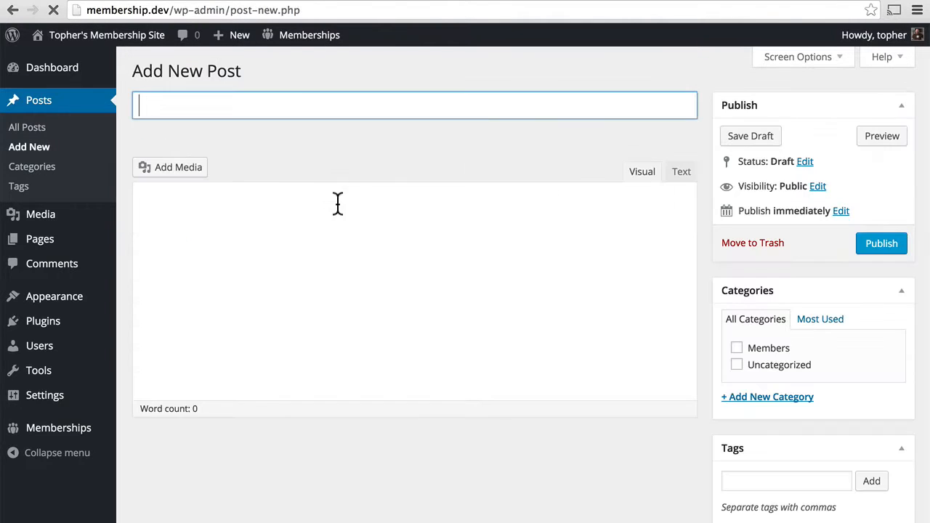
Title the post 'This is a free post!' and dismiss the writing tip
click(252, 102)
text(This )
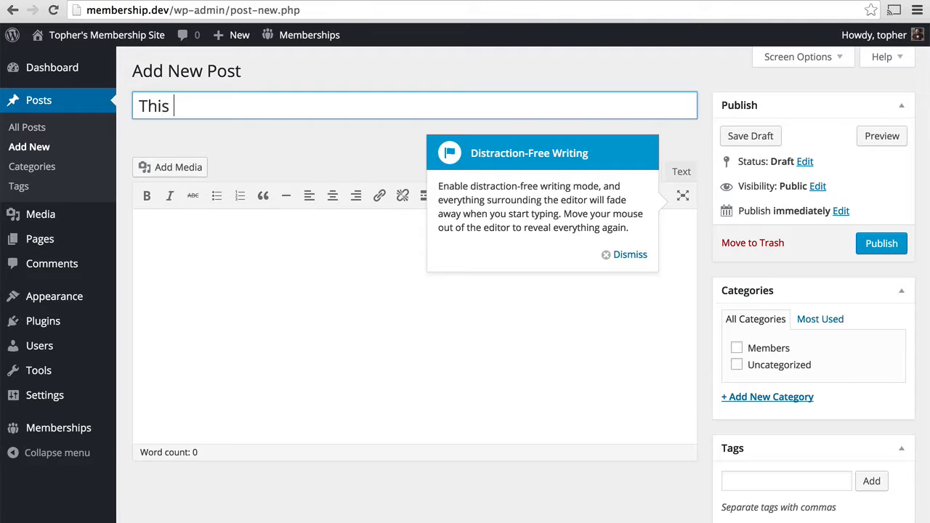
text(is a free post!)
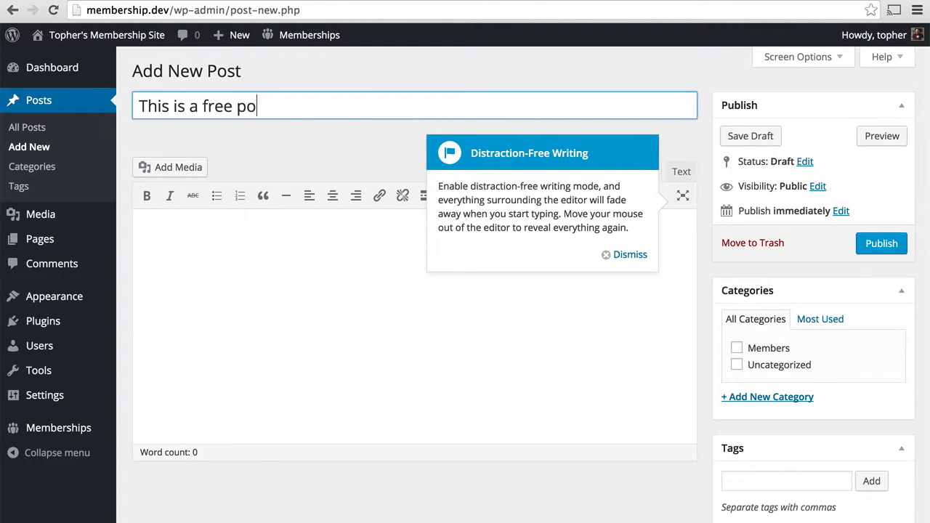
click(619, 255)
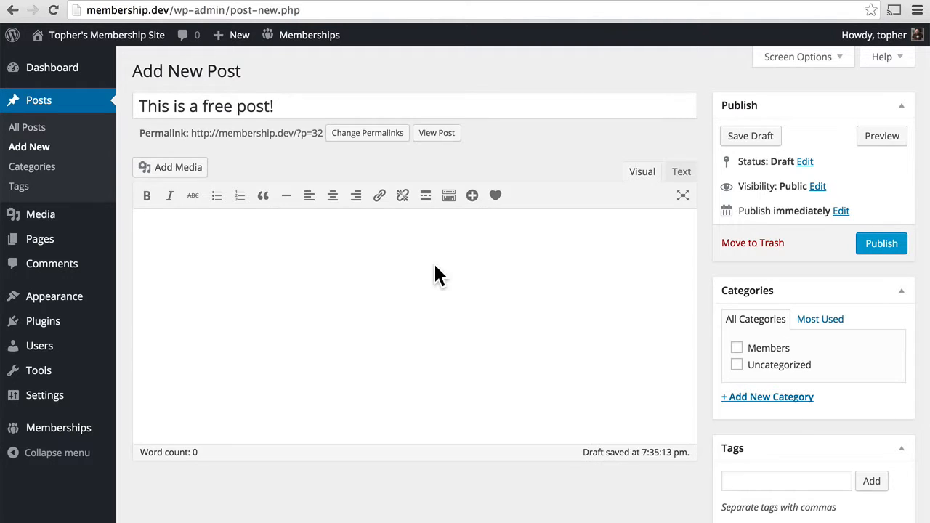
scroll(572, 267, down, 1)
scroll(572, 267, down, 3)
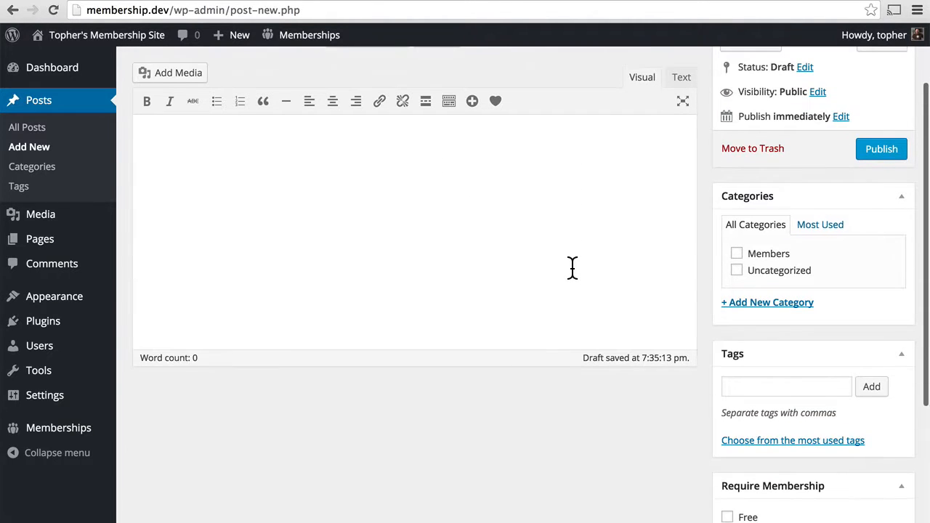
File it under Members and Uncategorized, require Free membership, and publish it
click(737, 253)
click(737, 268)
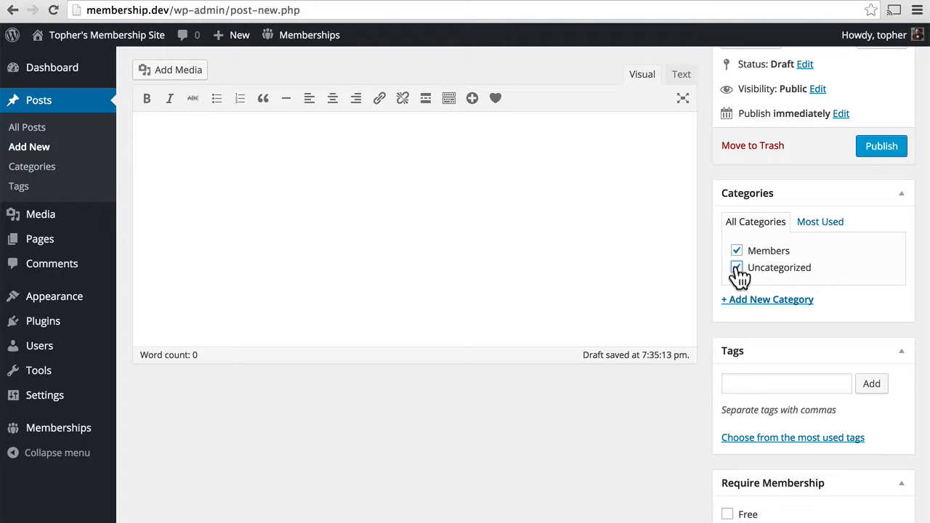
scroll(670, 426, down, 5)
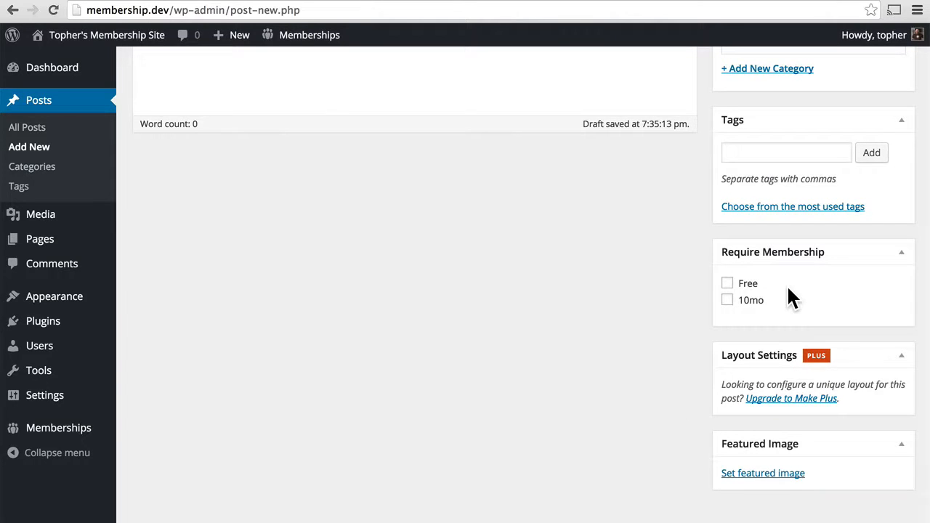
click(728, 283)
scroll(782, 280, up, 5)
click(882, 244)
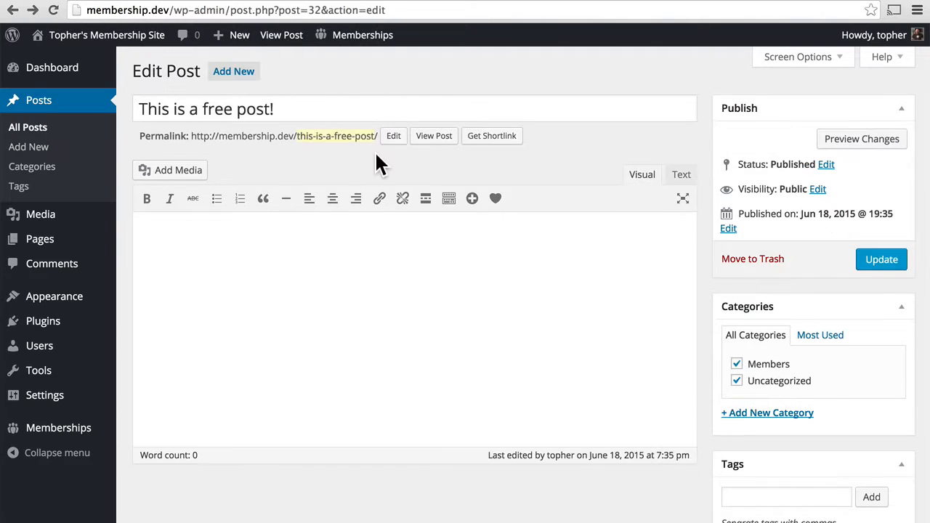
Rename the 10mo membership level to $10/mo and reload the live free post page
click(434, 138)
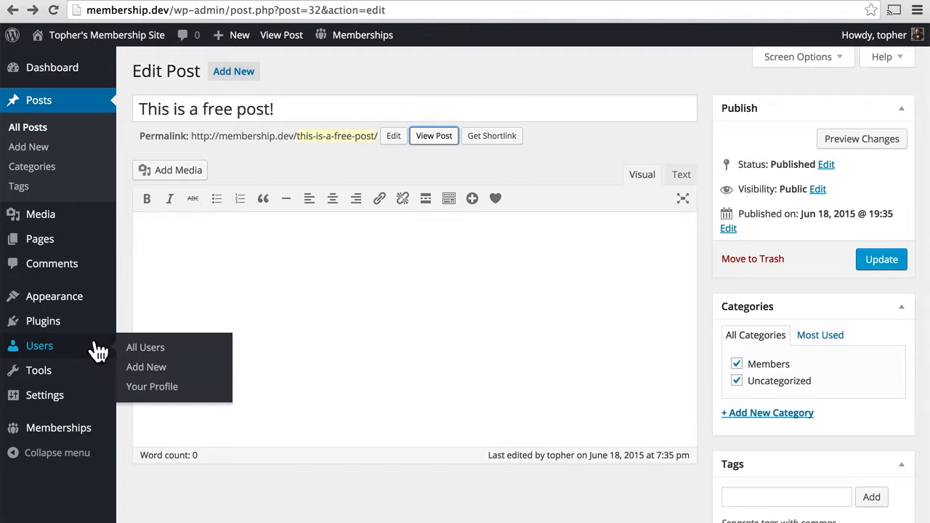
mouse_move(62, 431)
click(202, 339)
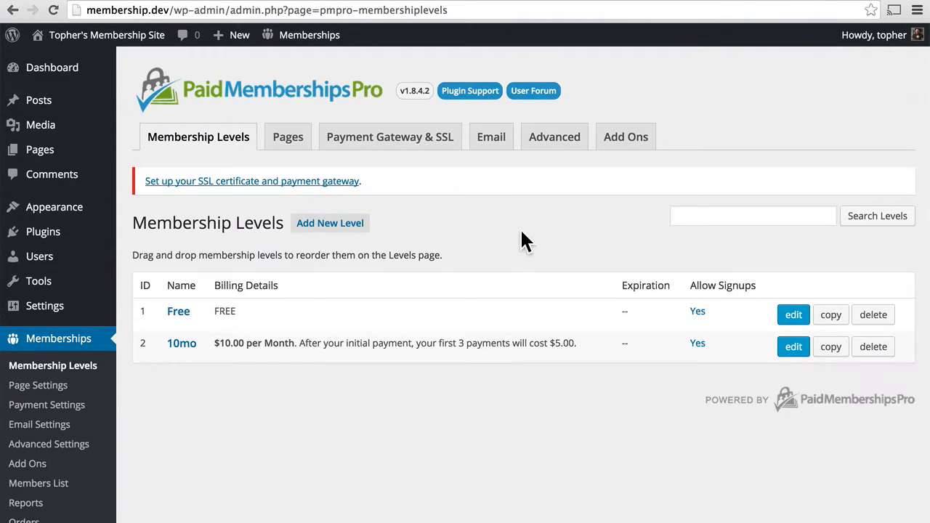
click(792, 347)
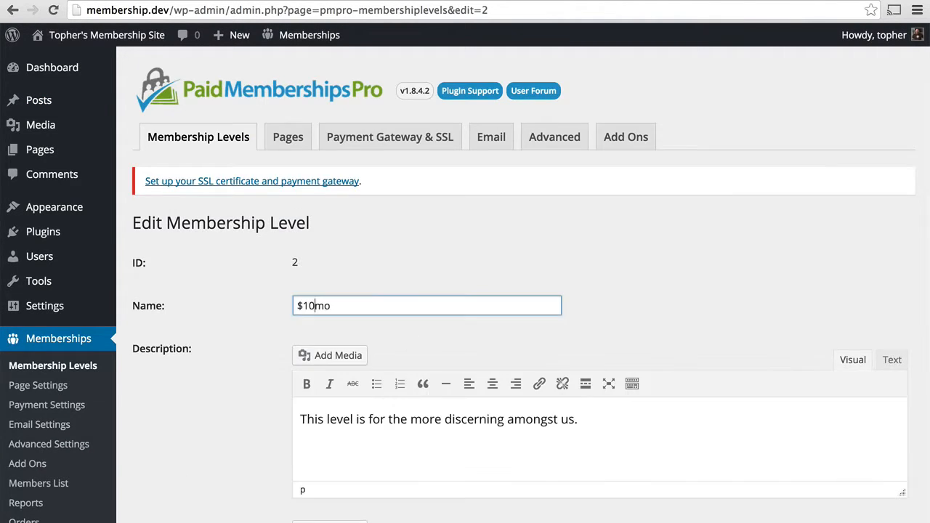
text(/)
key(Return)
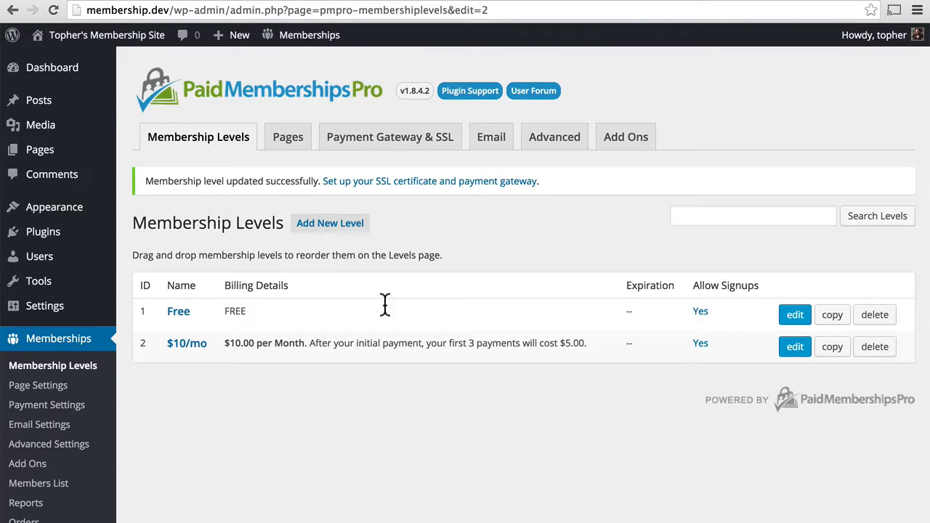
click(218, 1)
click(50, 12)
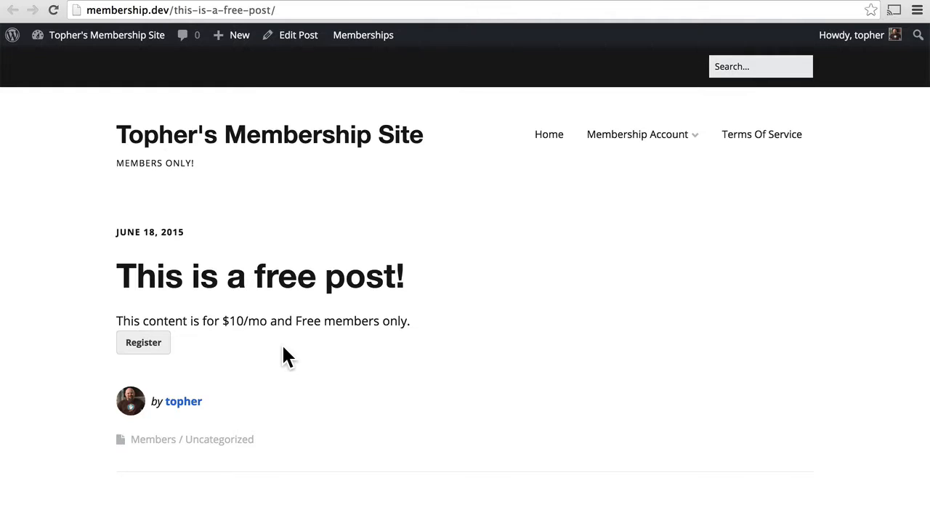
In a private browsing window, load the free post's URL and go to the login page
key(super+shift+n)
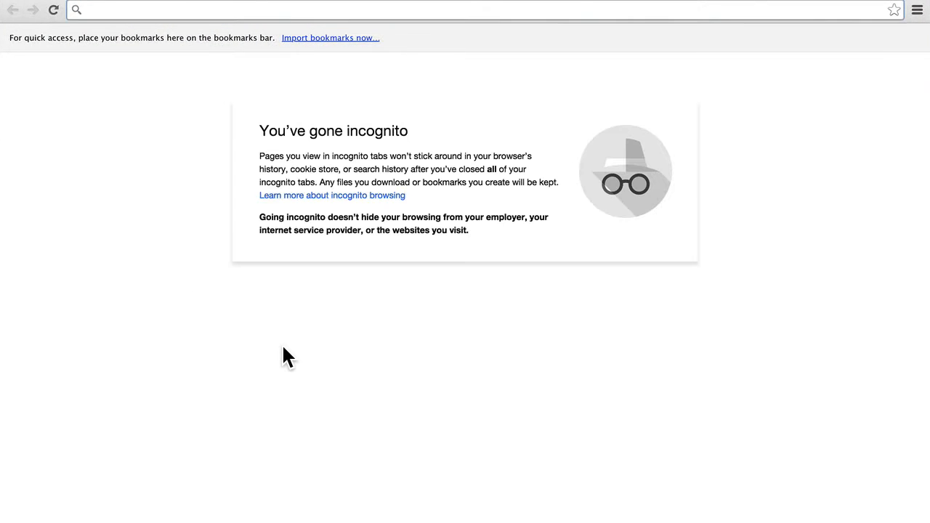
text(http://membership.dev/this-is-a-free-post/)
key(Return)
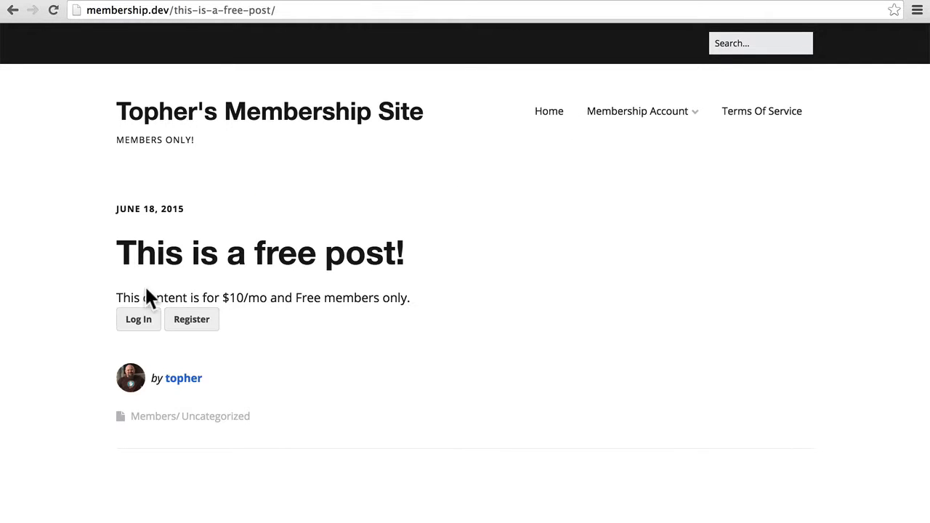
click(138, 327)
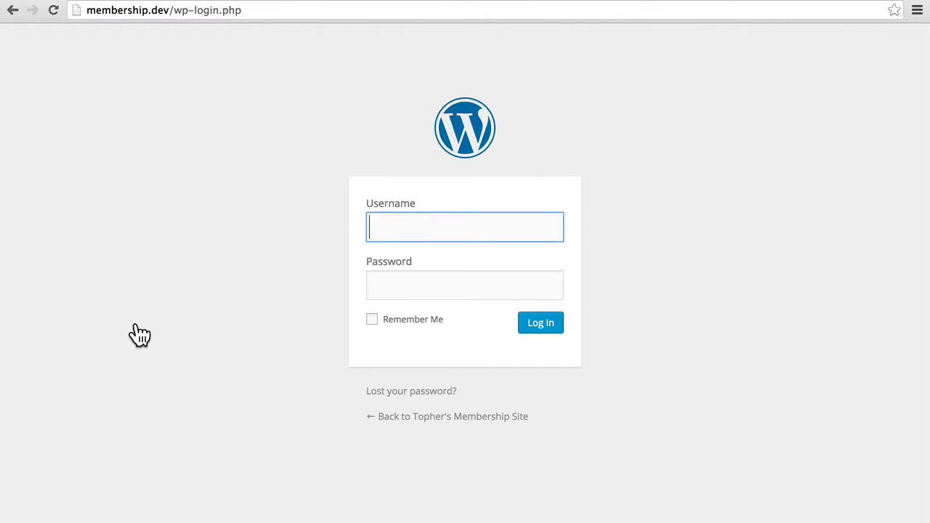
Log in with the Free-level test member's username and password, then navigate back
text(alice)
key(Tab)
text(test)
key(Return)
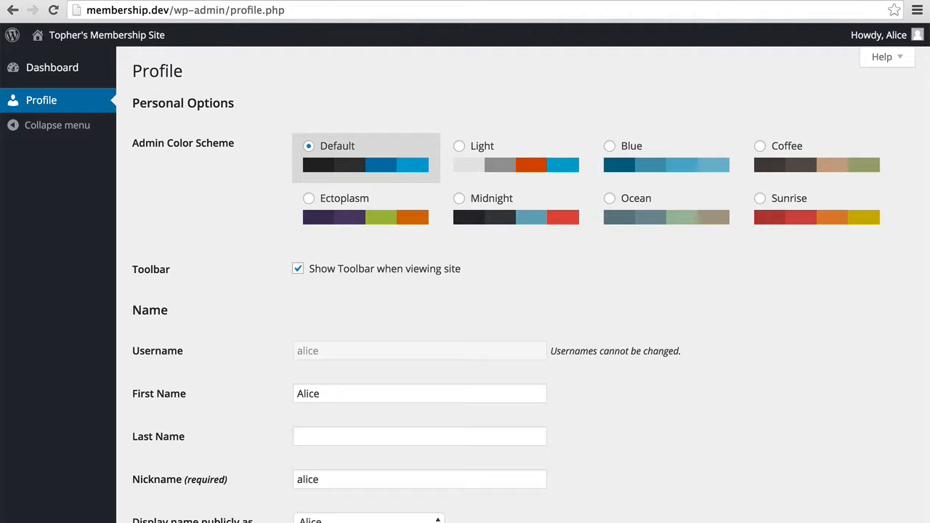
key(super+Left)
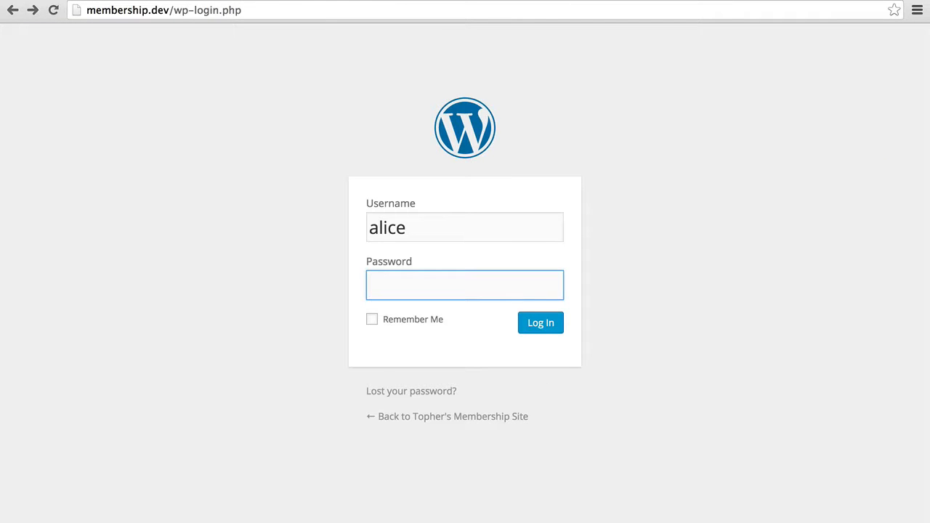
click(13, 10)
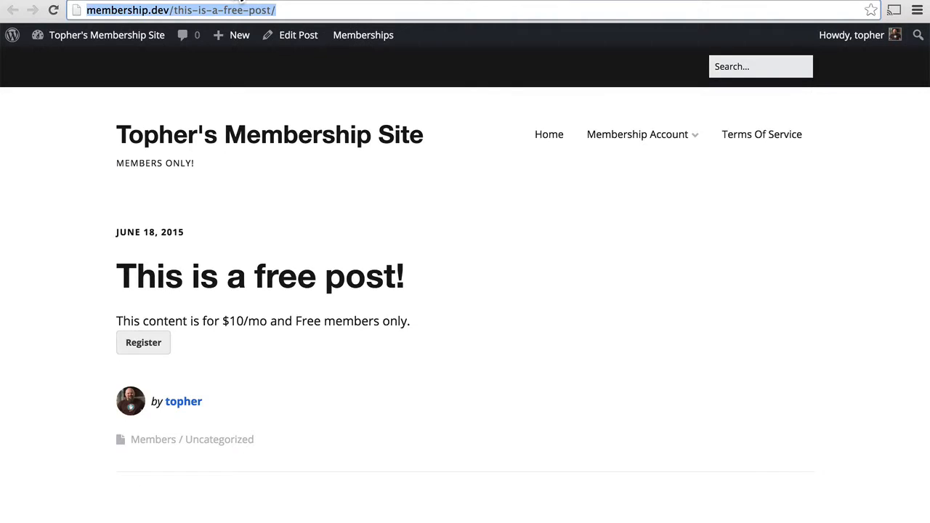
Add the body text 'This is hidden text.' to the free post, update it, and view it
click(294, 36)
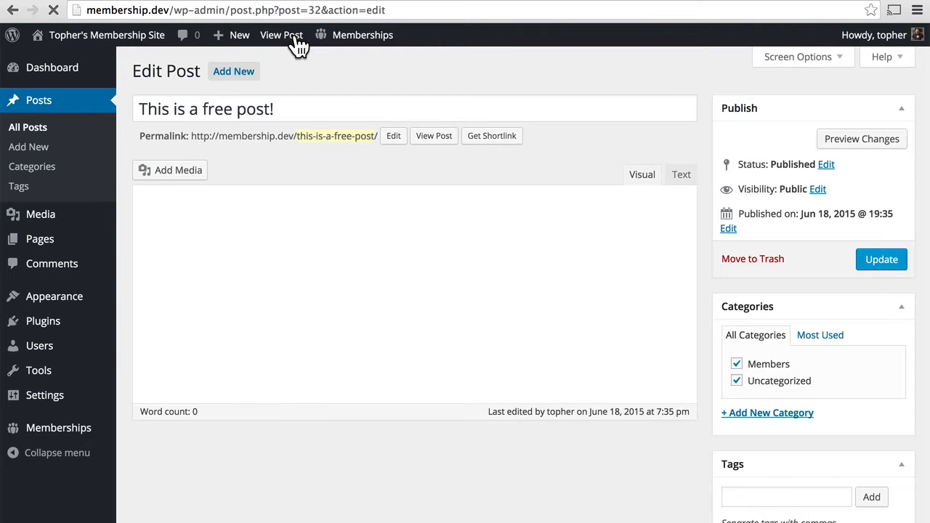
click(259, 254)
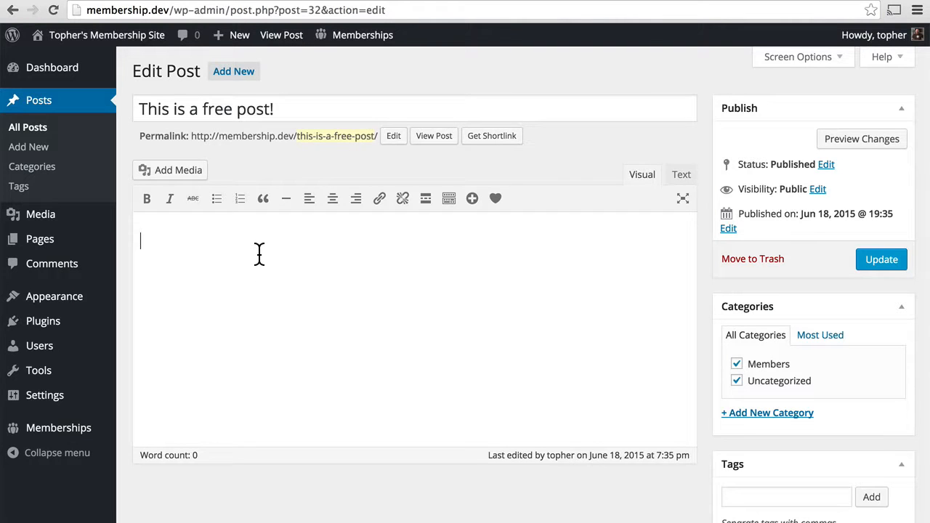
text(This is hidden text.)
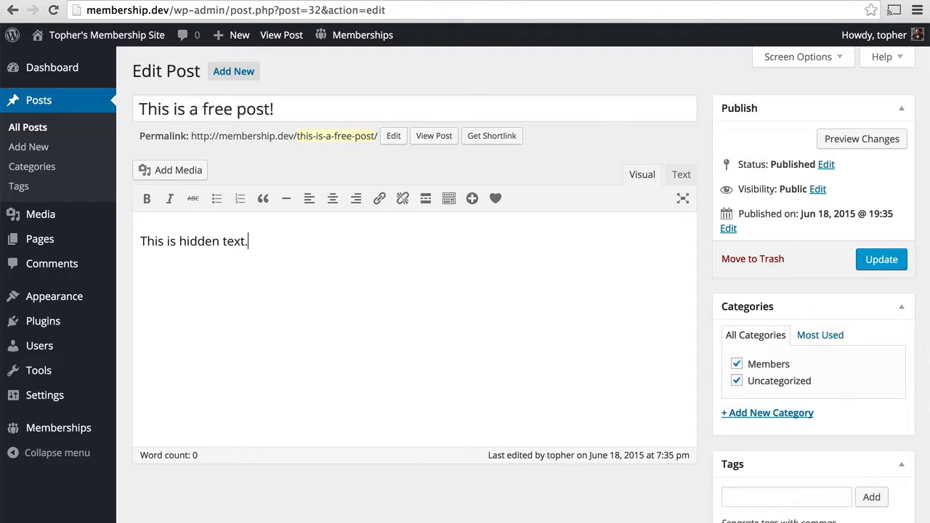
click(876, 260)
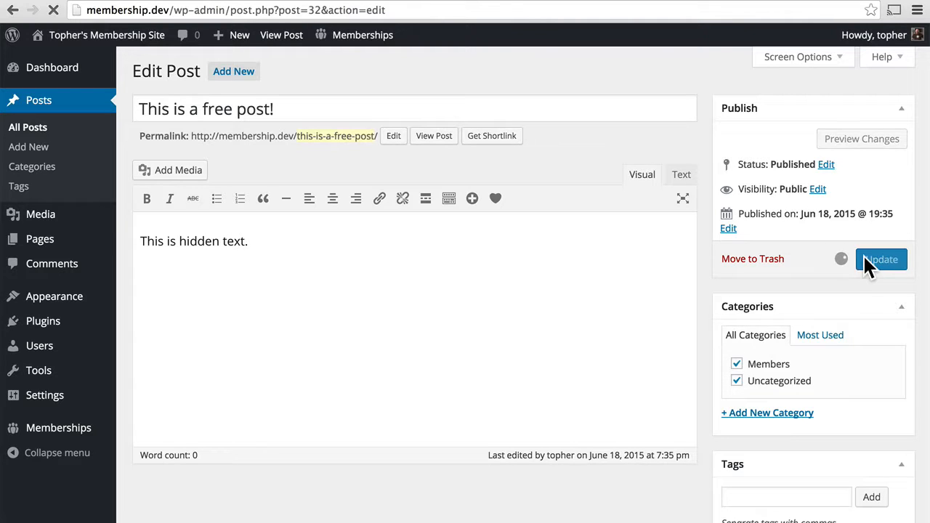
click(436, 183)
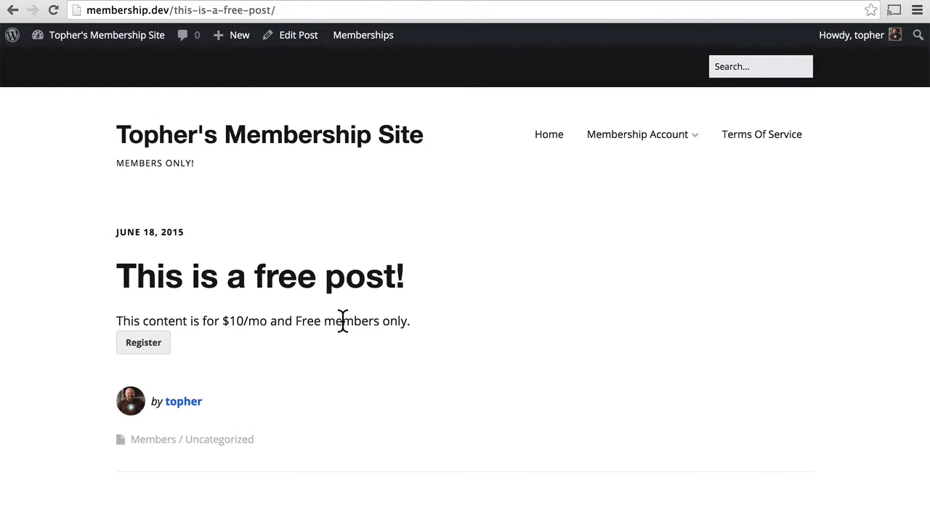
Reload the post in the Free member's window to confirm the hidden text shows
key(ctrl+Right)
key(super+r)
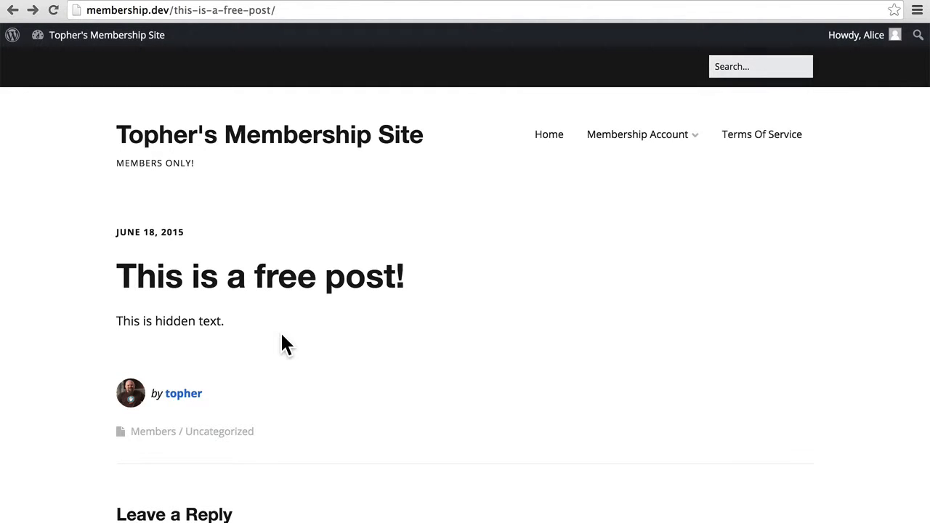
key(super+r)
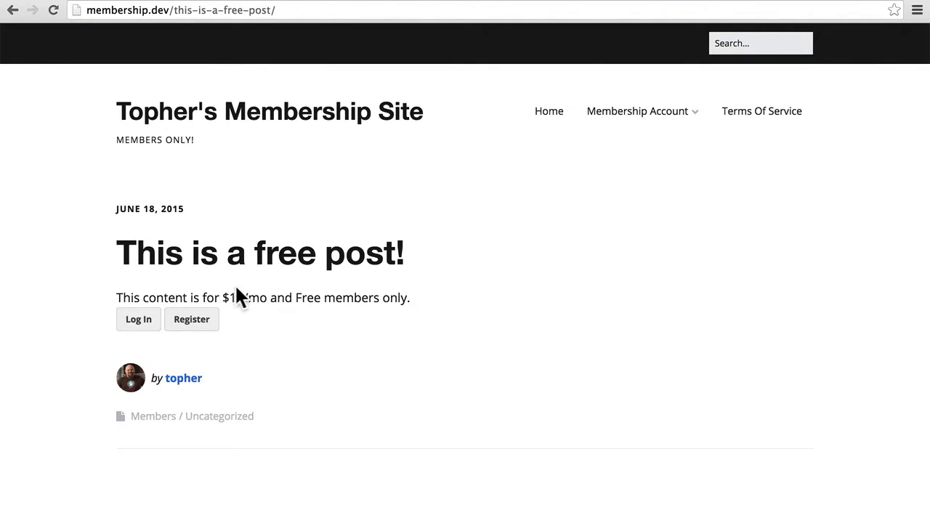
Log in as the $10/mo test member with their username and password
click(134, 319)
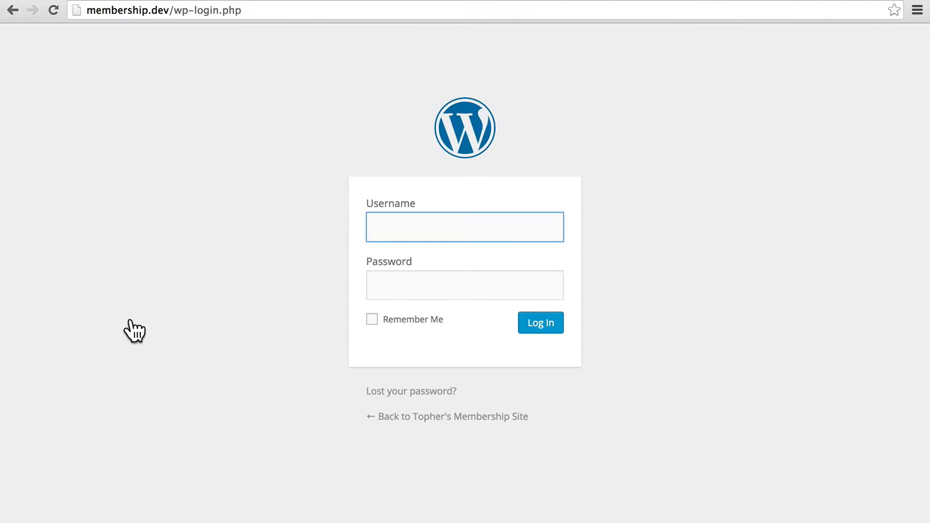
text(bob)
key(Tab)
text(pass)
key(Return)
Reload the post as the $10/mo member to verify access, then log out
key(super+bracketleft)
key(super+bracketleft)
key(super+r)
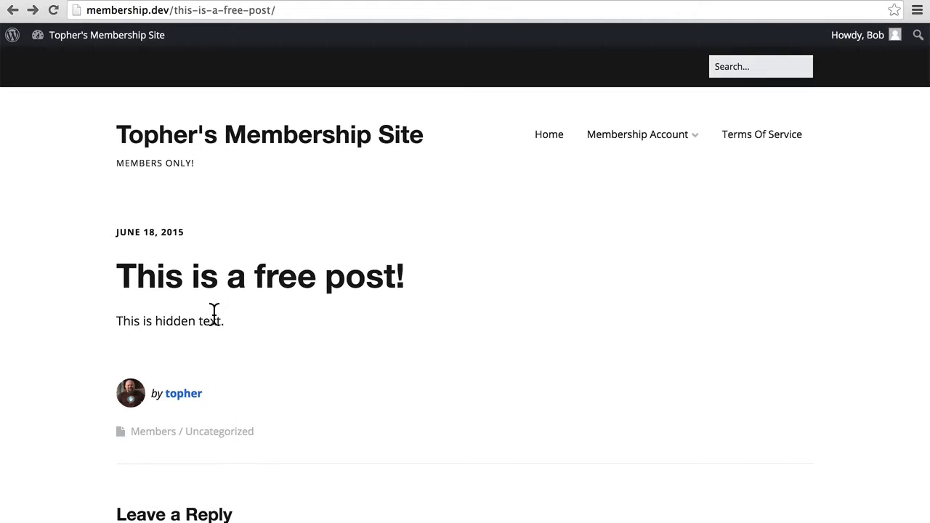
scroll(497, 320, down, 5)
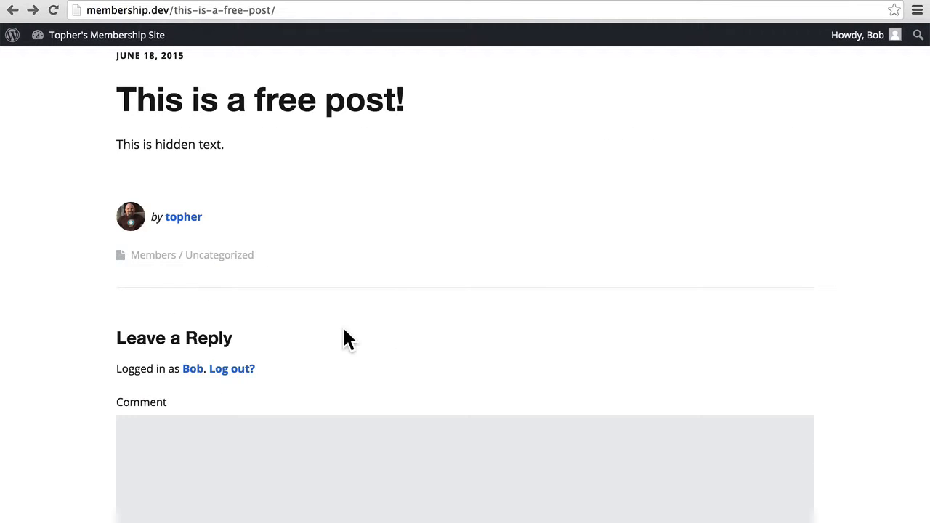
click(242, 371)
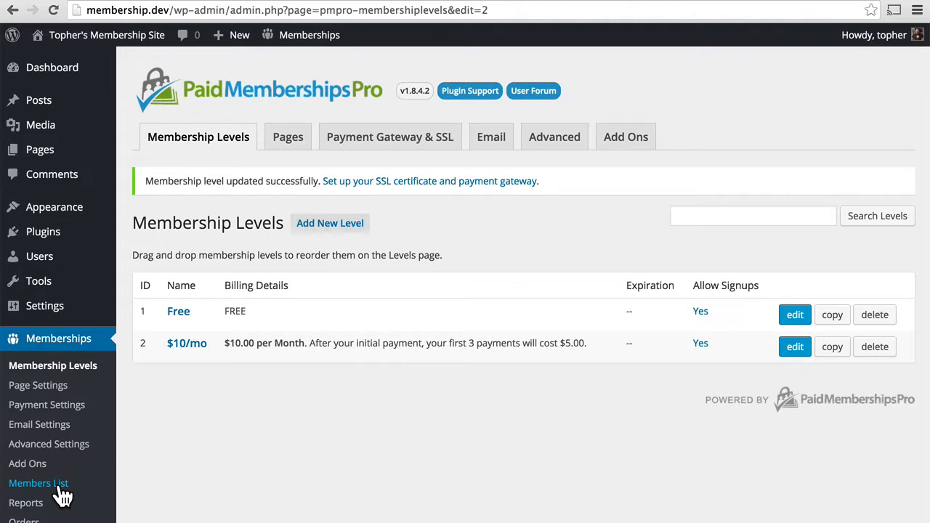
Review the site's users, then bring up the Memberships Members List
click(63, 267)
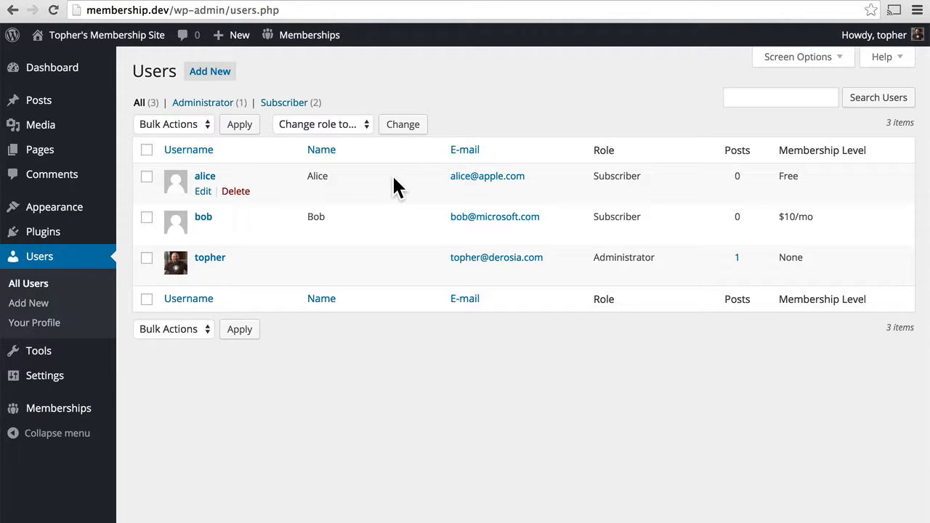
mouse_move(77, 410)
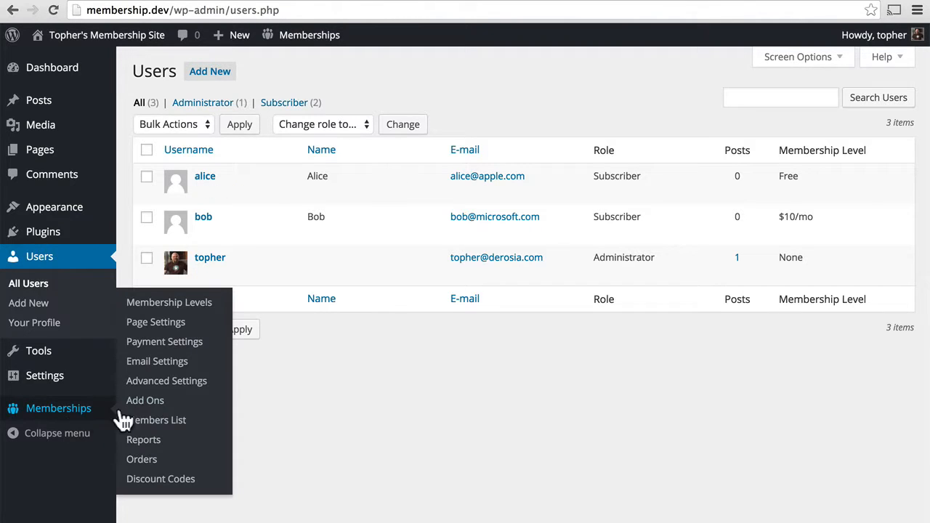
click(173, 429)
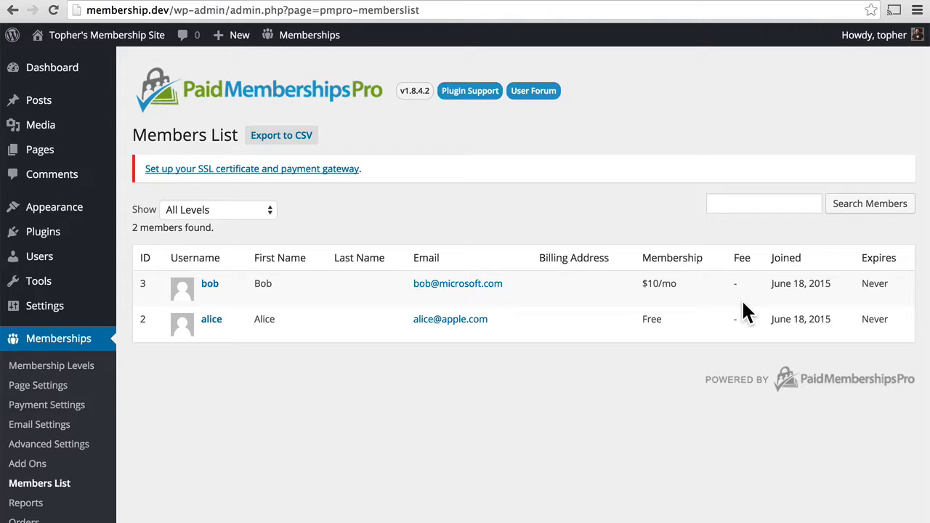
Open the Free member's user profile to check their membership level
click(216, 324)
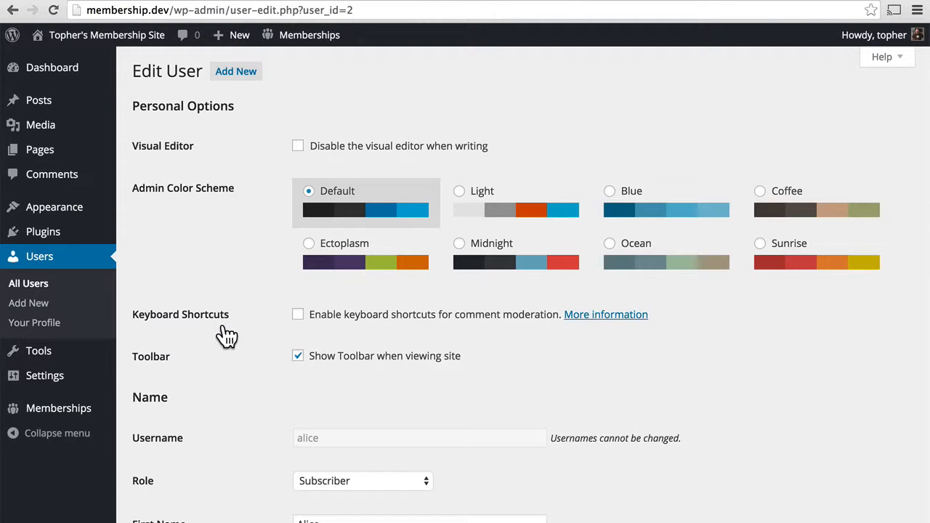
scroll(245, 392, down, 10)
scroll(245, 389, down, 3)
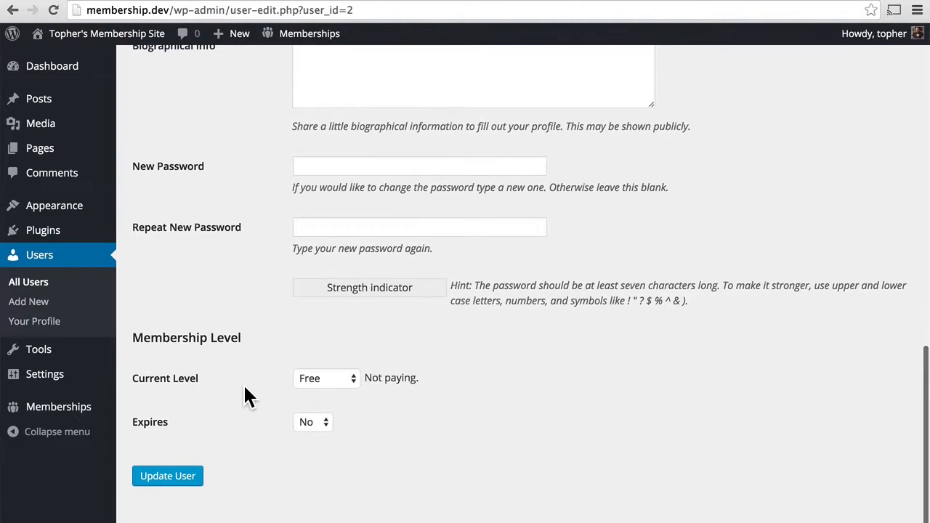
scroll(245, 389, up, 12)
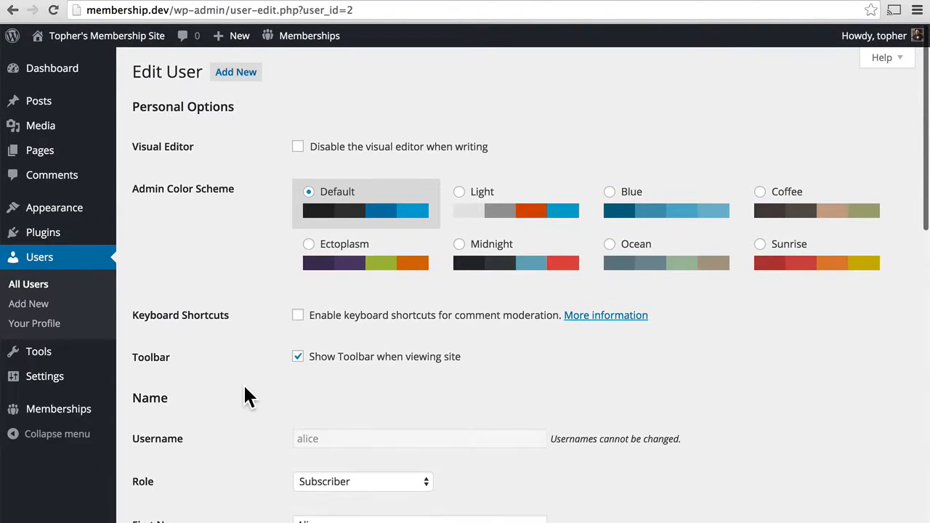
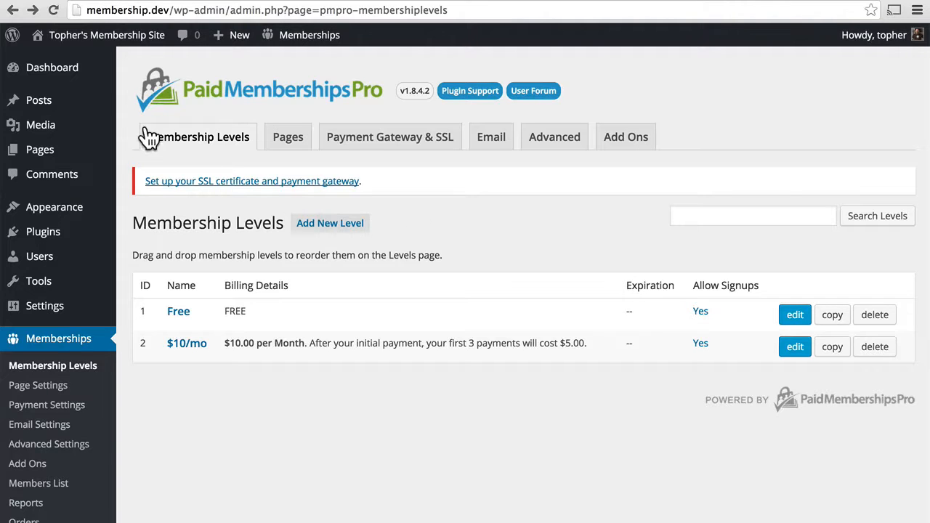
View the post Categories list and the Free and $10/mo levels' protected categories
mouse_move(69, 99)
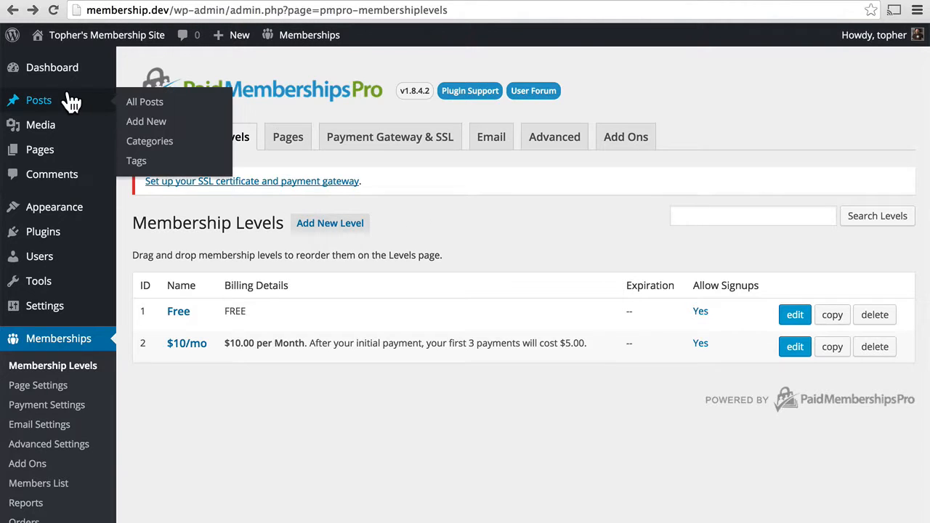
click(158, 142)
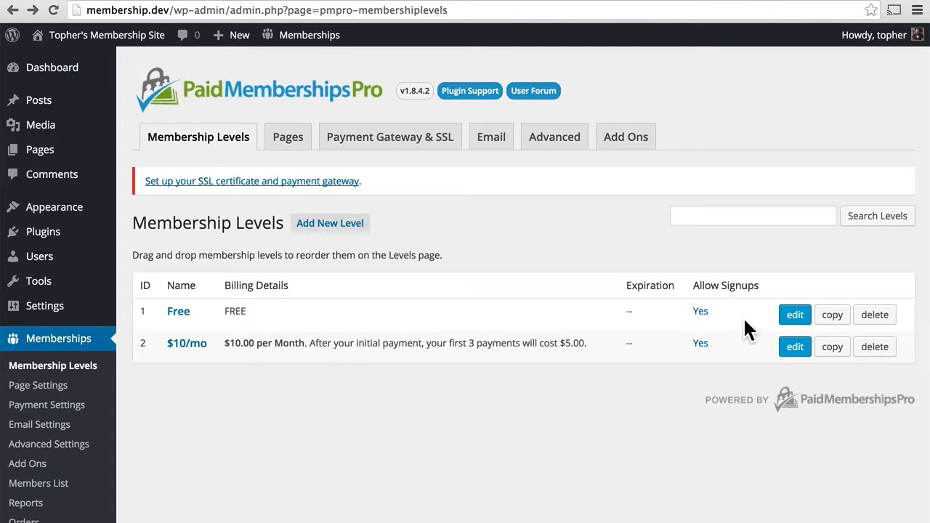
click(791, 320)
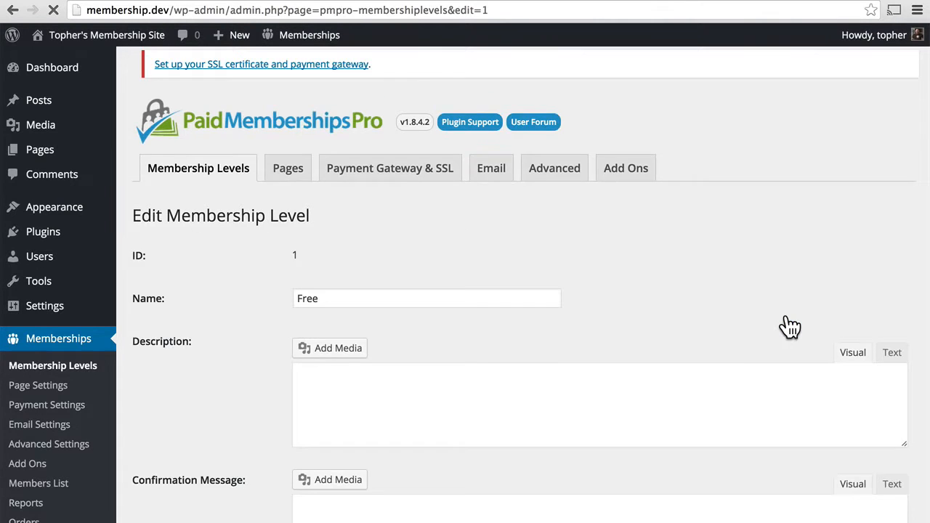
scroll(790, 327, down, 3)
scroll(790, 327, down, 6)
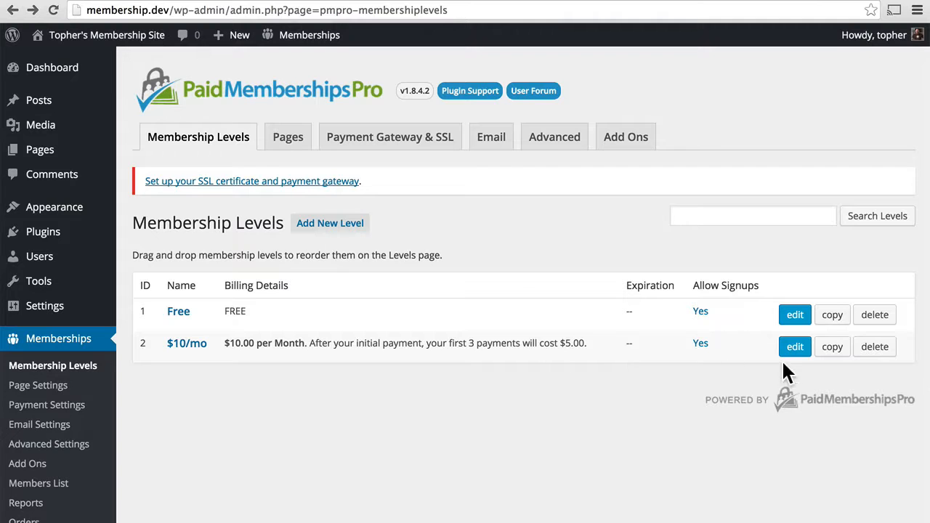
click(795, 348)
scroll(799, 361, down, 12)
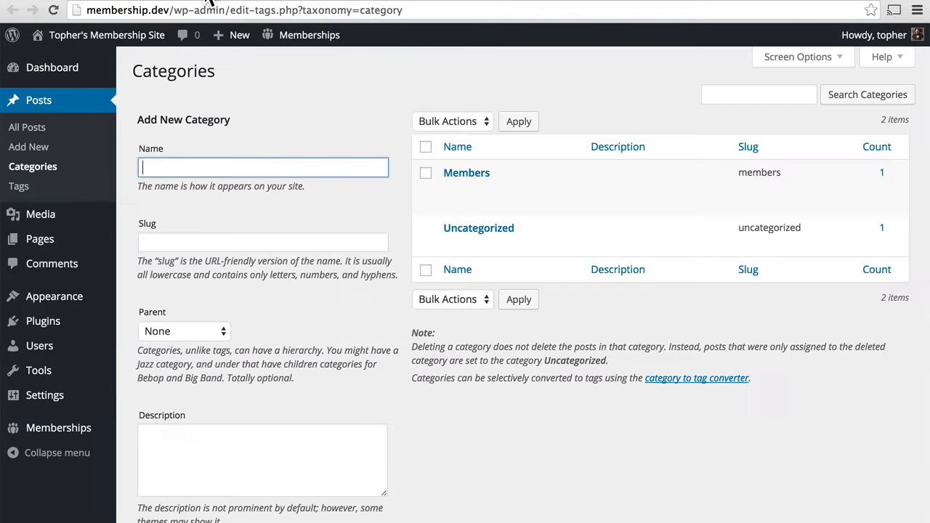
Open 'This is a free post!' for editing from the All Posts list
click(44, 132)
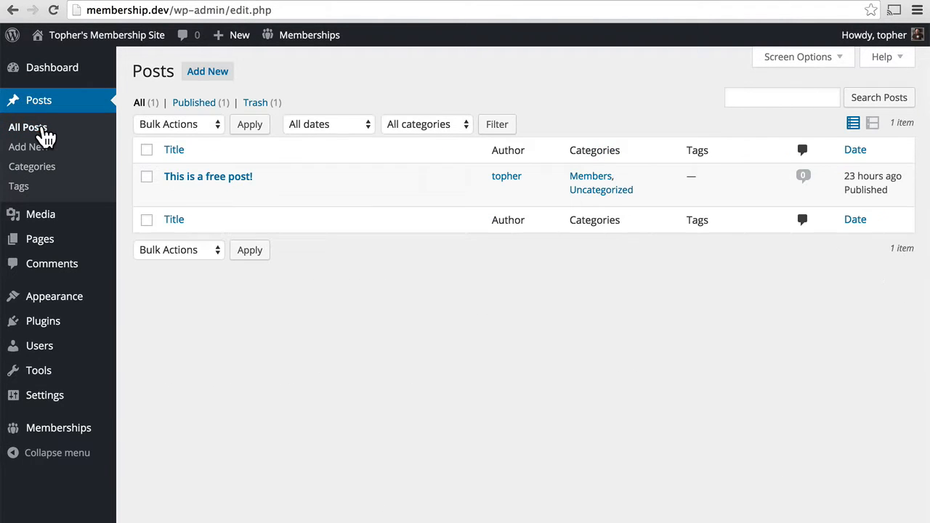
click(171, 191)
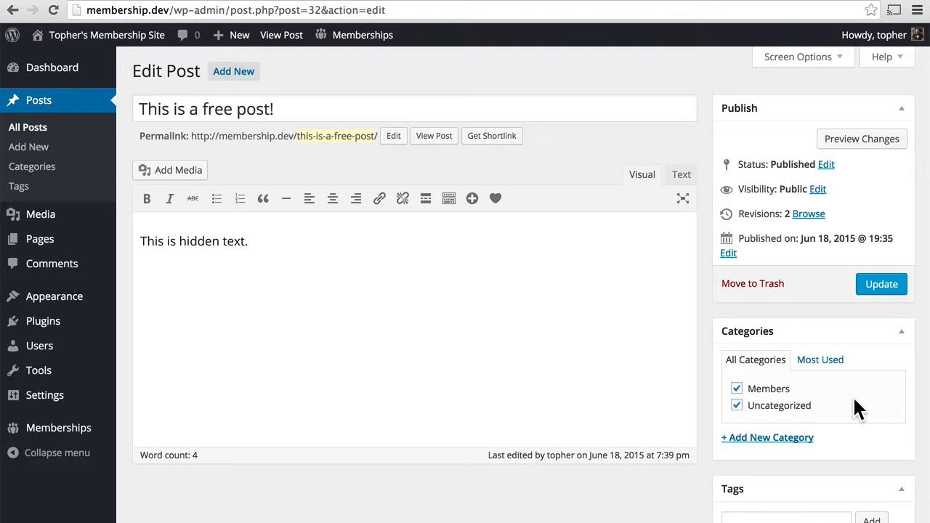
scroll(854, 410, down, 8)
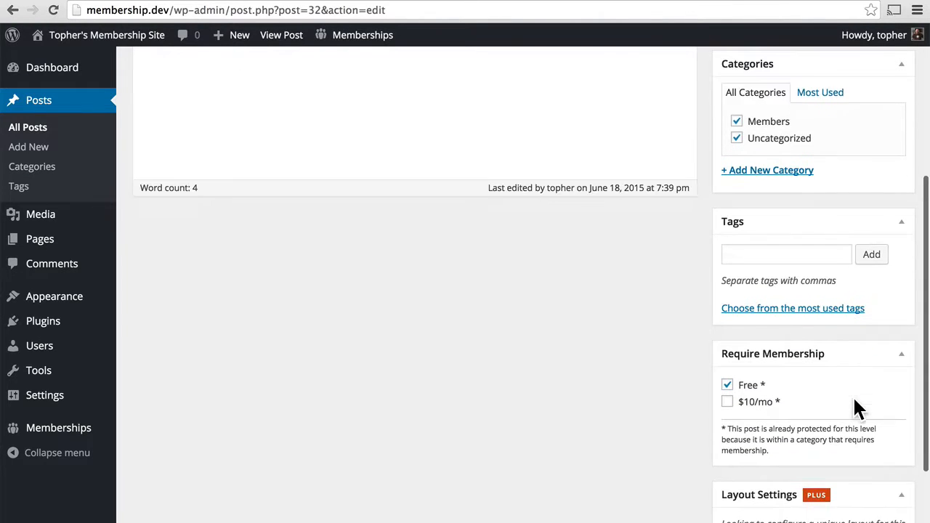
scroll(856, 400, down, 3)
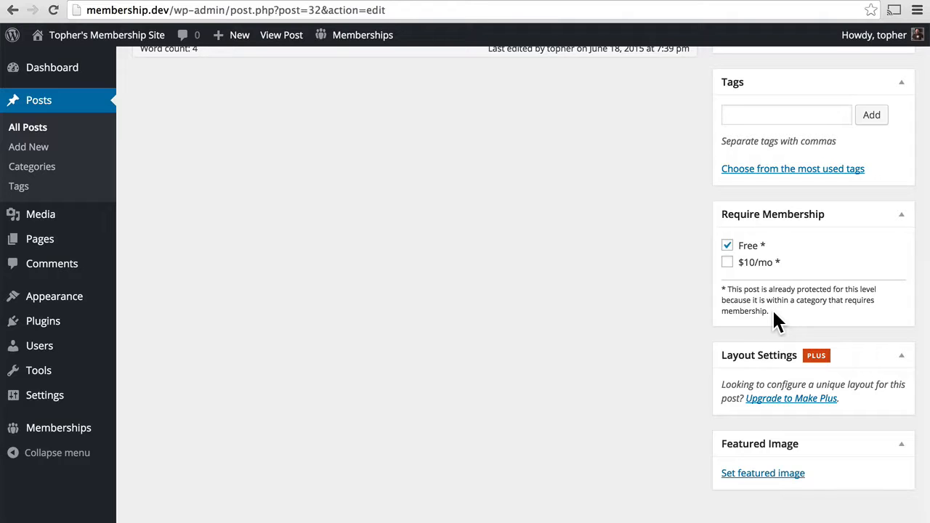
Clear the post's Free requirement and its Members and Uncategorized categories
click(728, 246)
scroll(817, 265, up, 10)
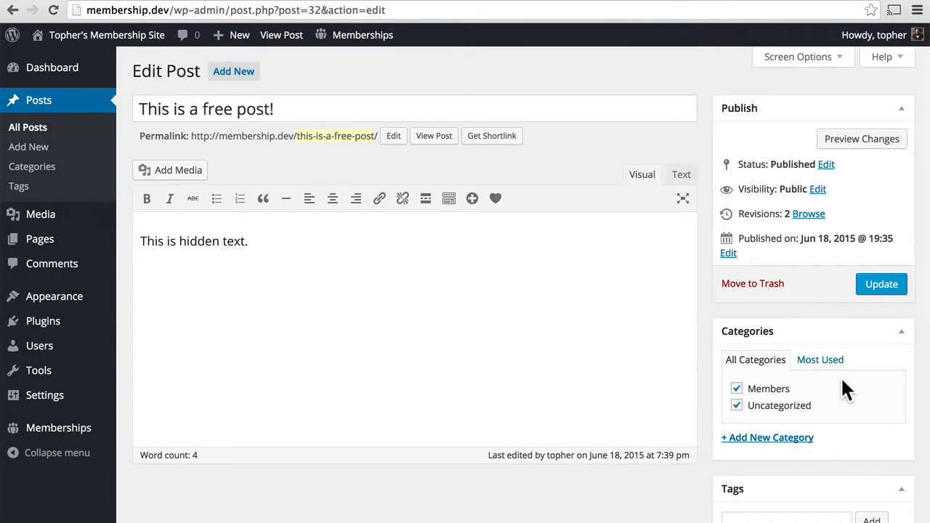
click(737, 389)
click(737, 406)
Update the post, then remove Members and Uncategorized protection from the $10/mo level
click(869, 284)
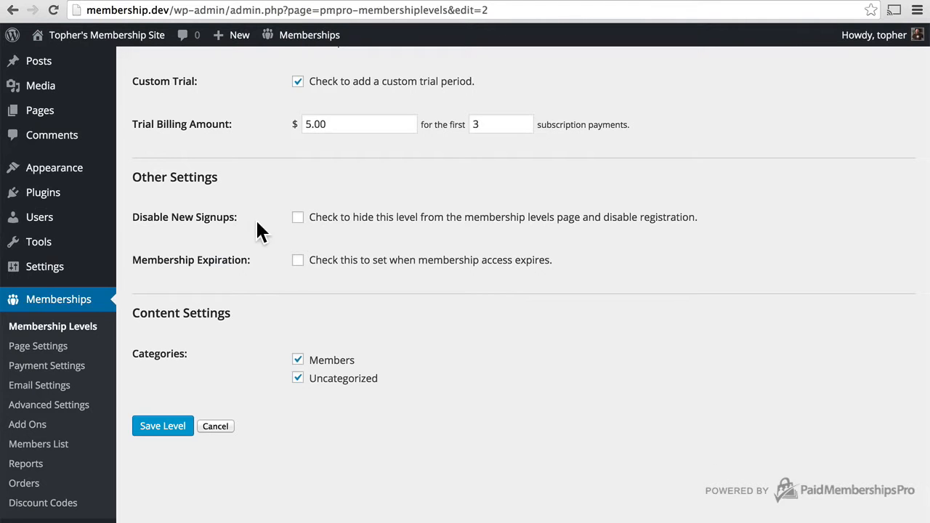
click(298, 359)
click(298, 378)
click(162, 428)
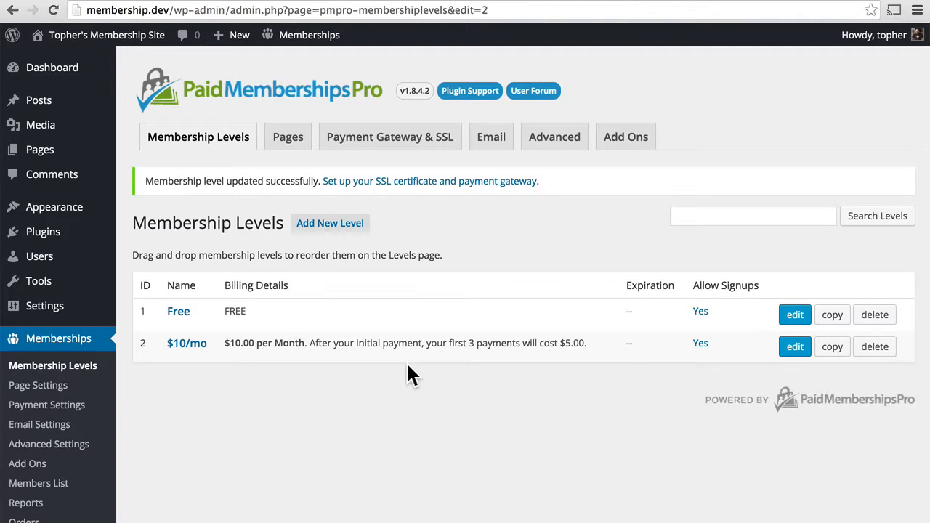
Stop the Free level protecting Uncategorized posts and save the level
click(792, 317)
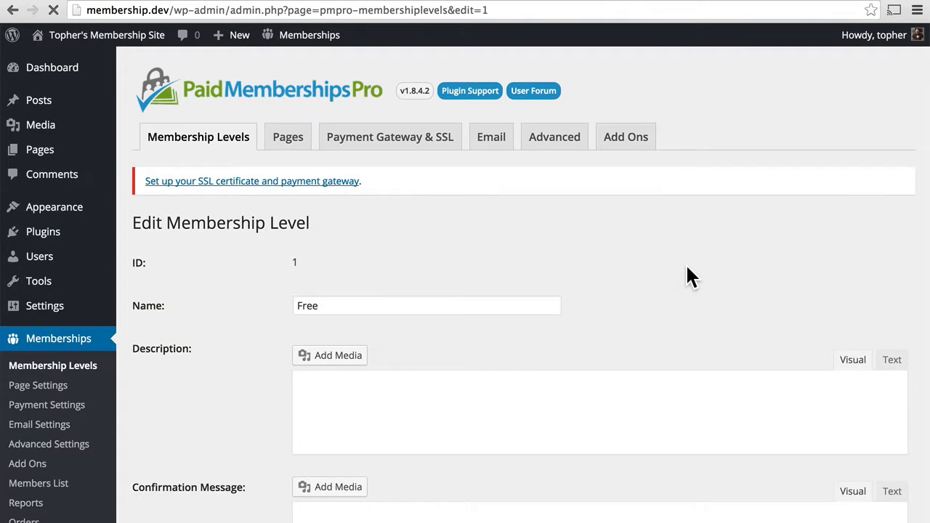
scroll(687, 276, down, 10)
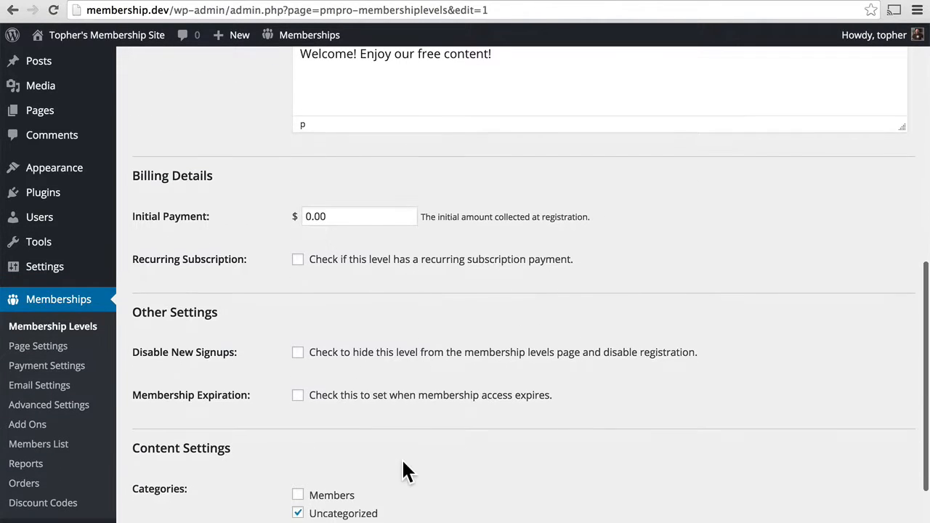
click(297, 487)
click(163, 522)
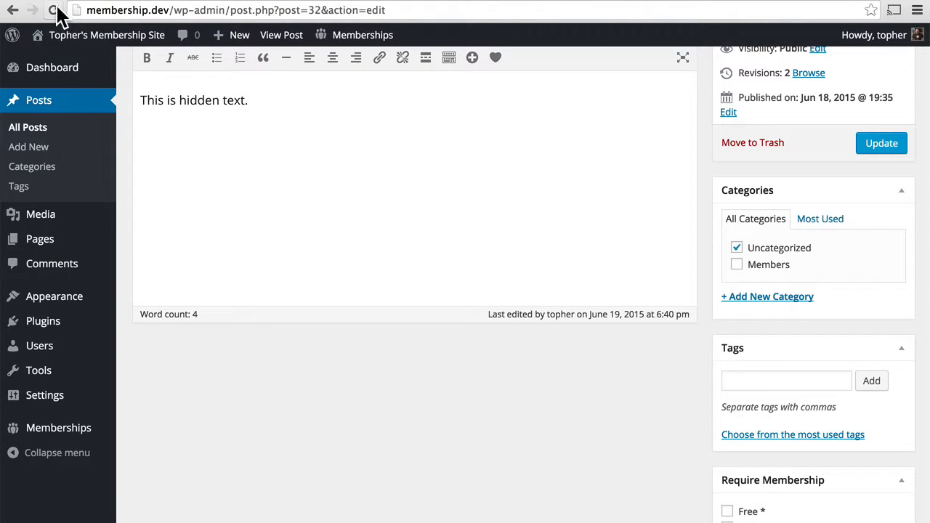
Require the $10/mo level on 'This is a free post!' and update it
click(879, 142)
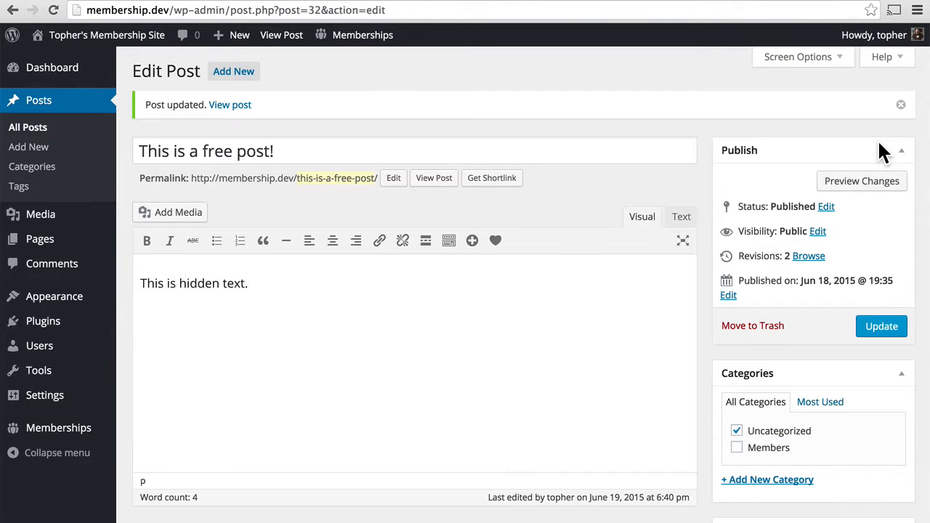
scroll(882, 151, down, 5)
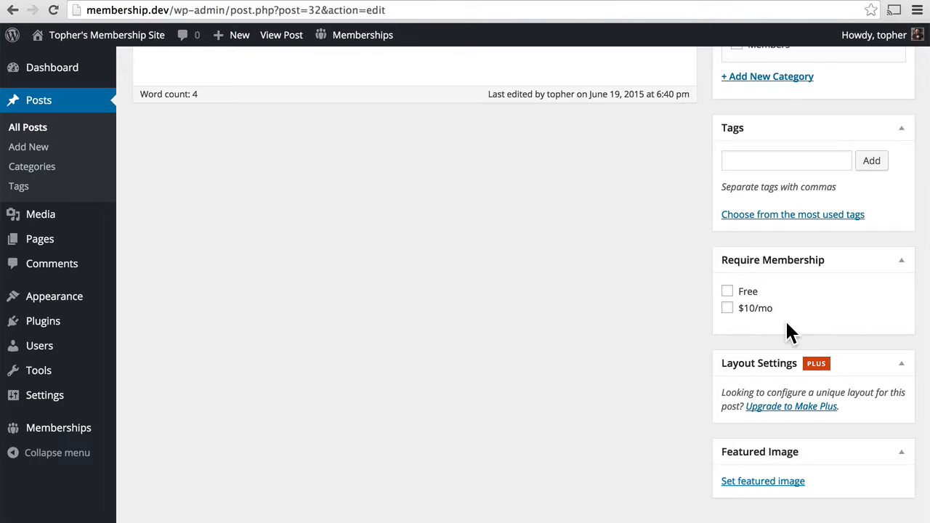
click(728, 308)
scroll(650, 305, up, 10)
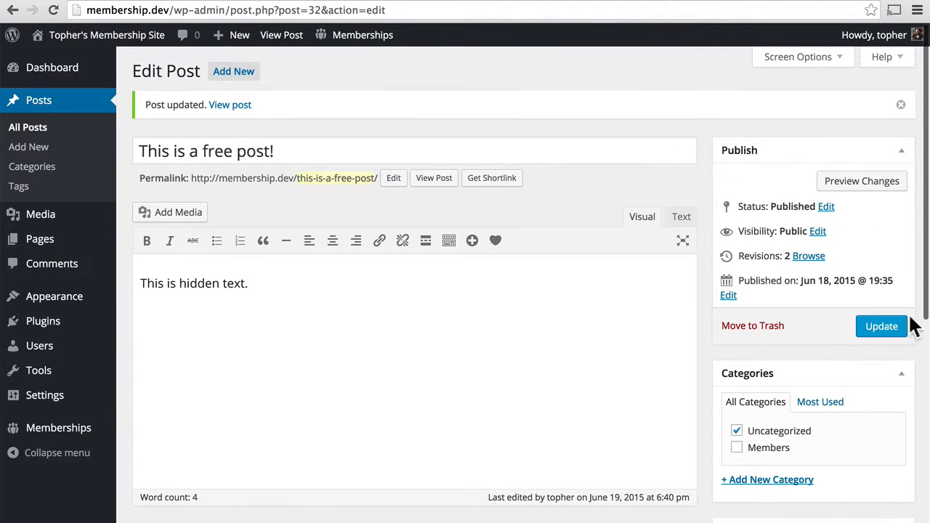
click(883, 329)
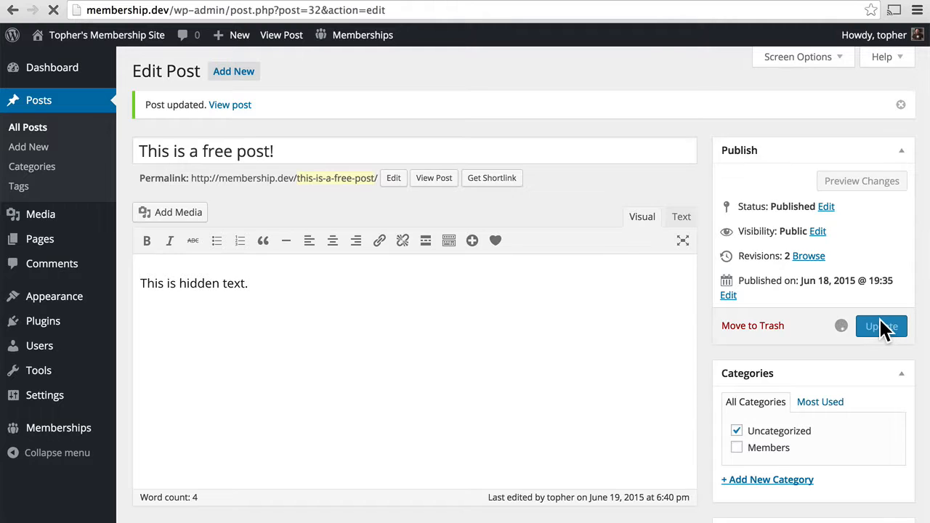
scroll(880, 324, down, 10)
scroll(880, 322, up, 4)
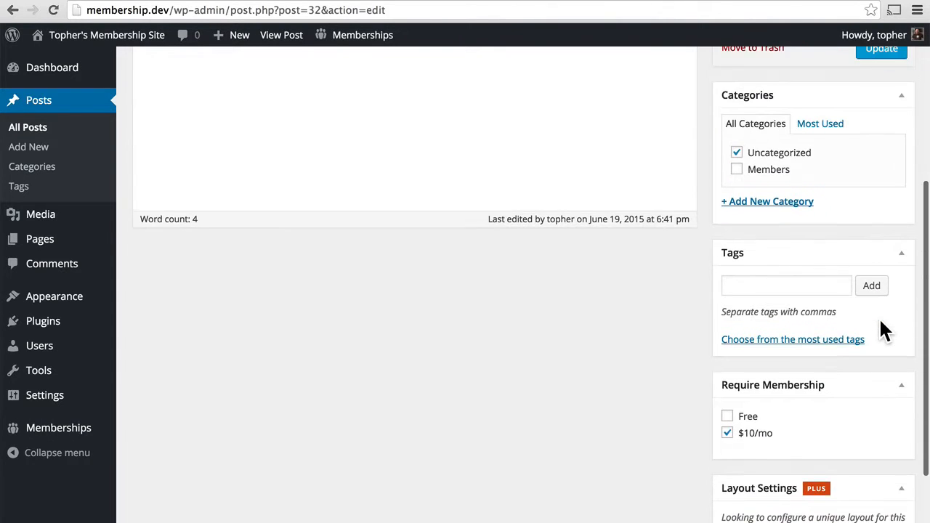
scroll(881, 322, down, 3)
scroll(880, 322, down, 3)
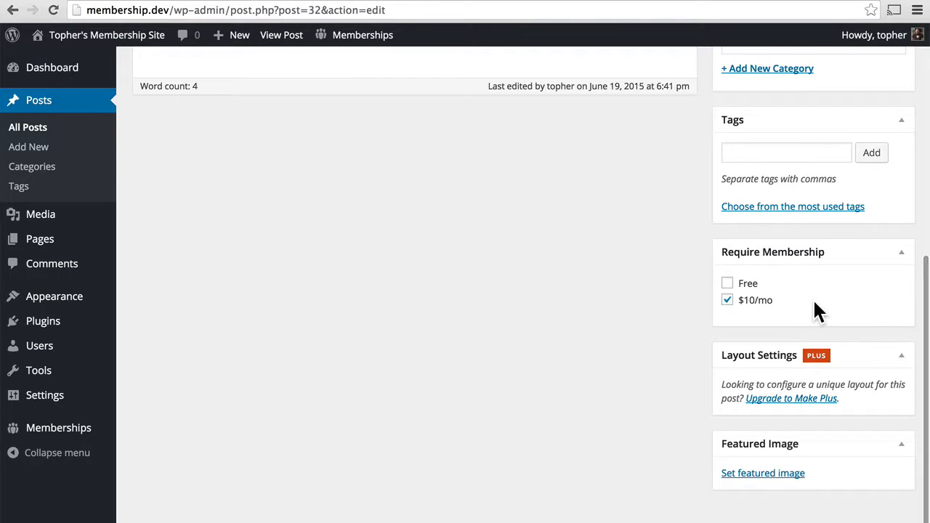
Start a new page titled 'Test Page', with no membership level required
mouse_move(38, 245)
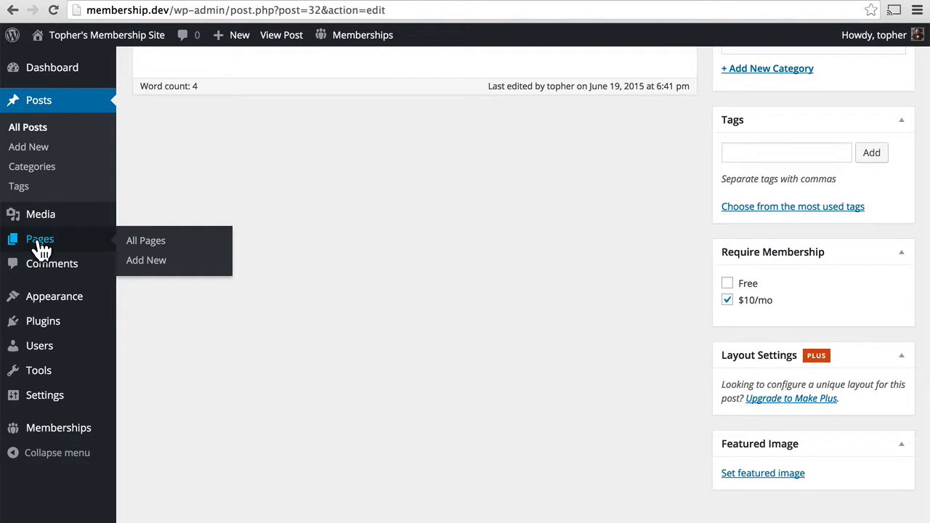
click(146, 268)
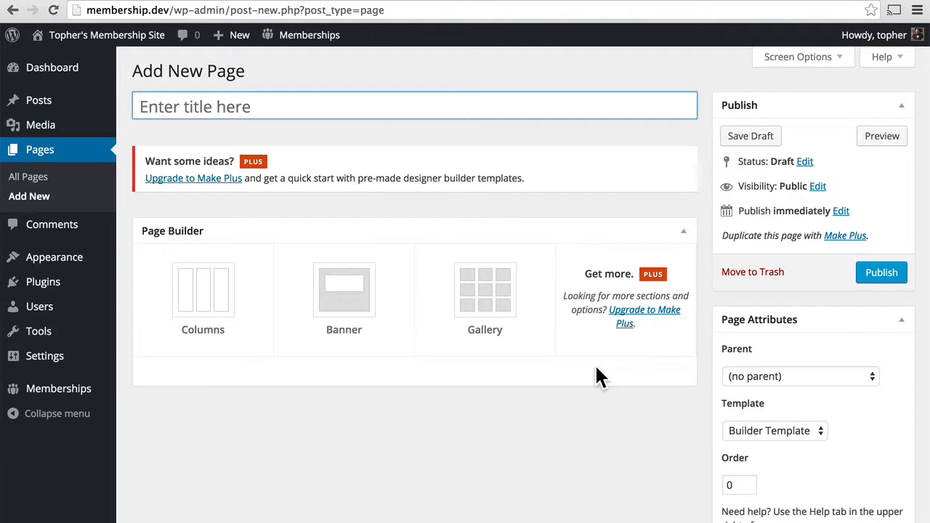
scroll(596, 368, down, 5)
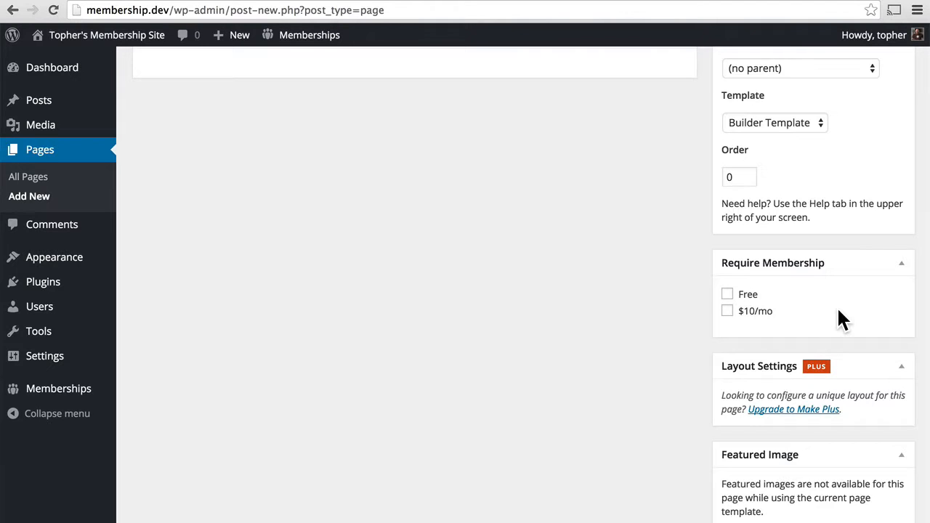
scroll(822, 309, up, 5)
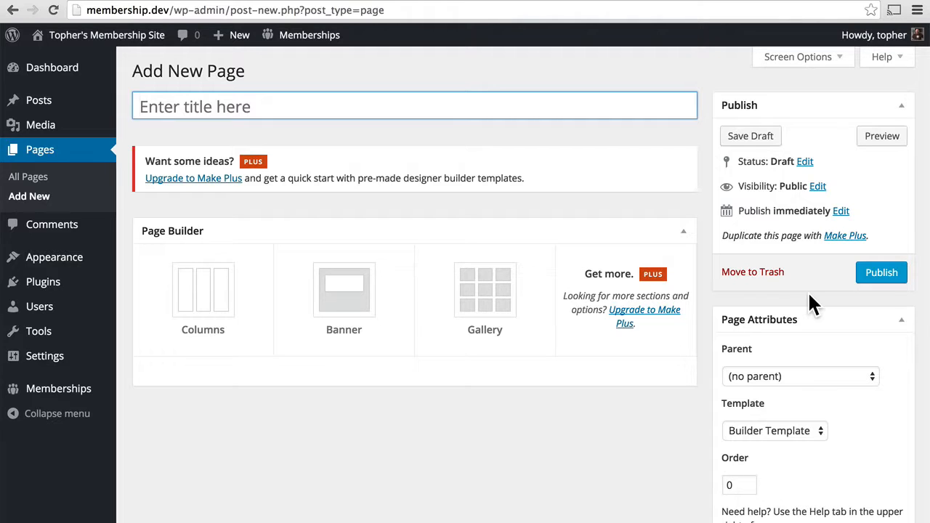
scroll(809, 295, down, 5)
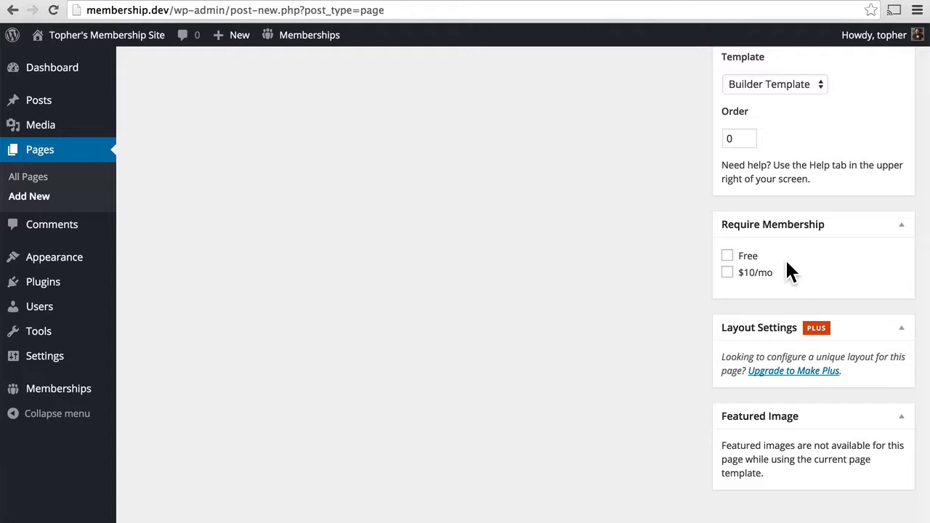
scroll(785, 258, up, 5)
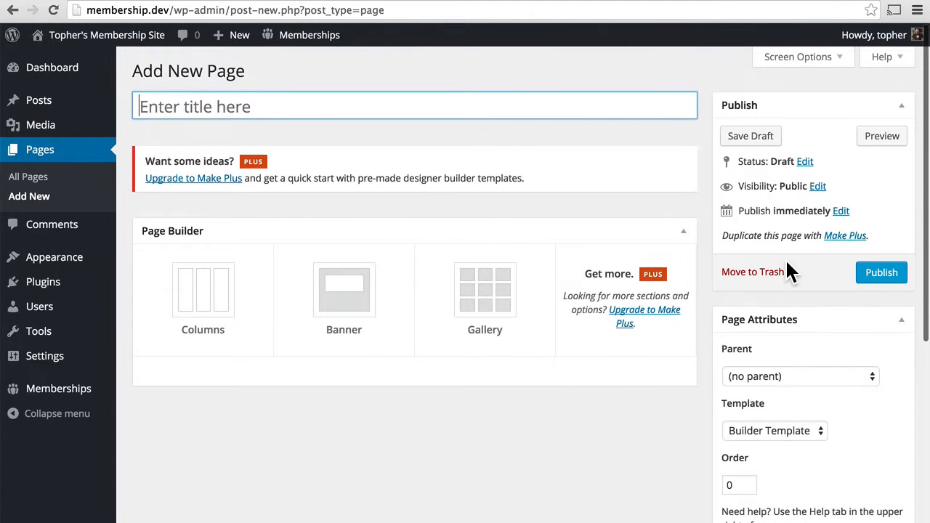
text(Test Page)
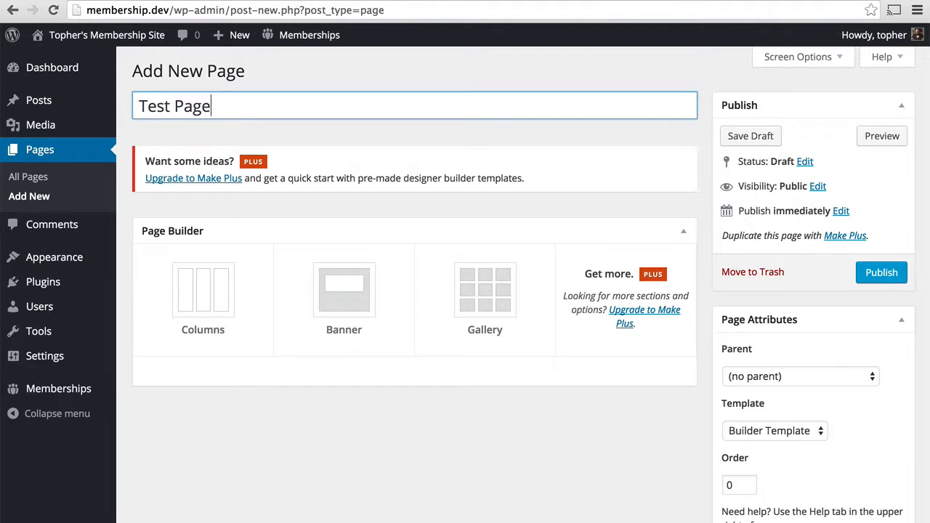
Set Test Page to the Default Template and publish it
click(780, 430)
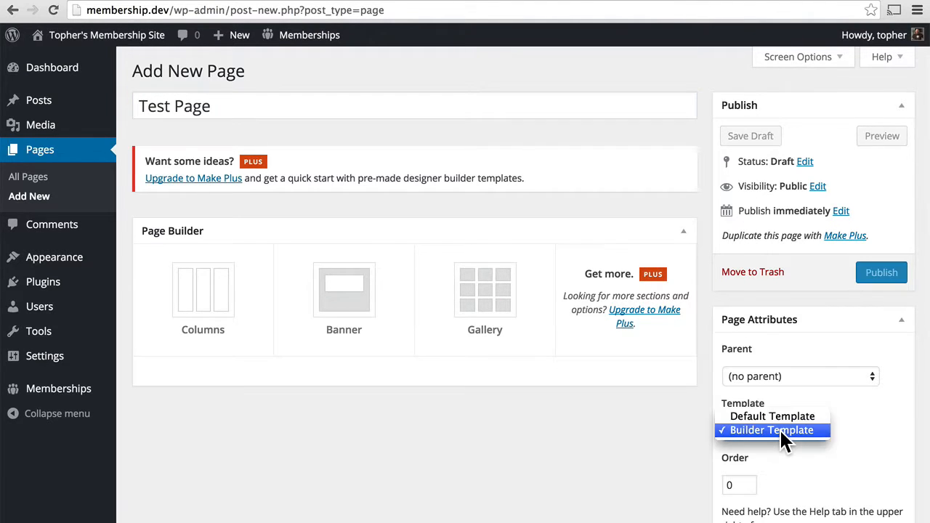
click(765, 416)
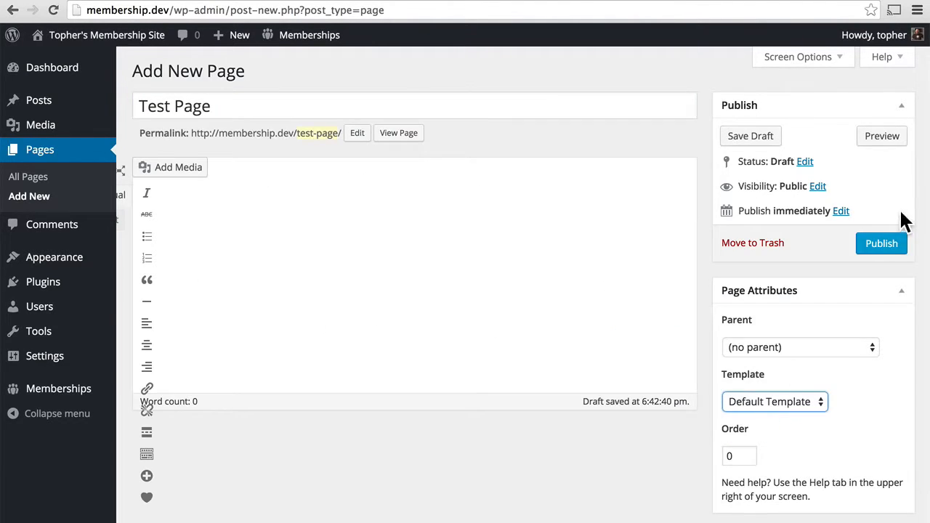
click(879, 246)
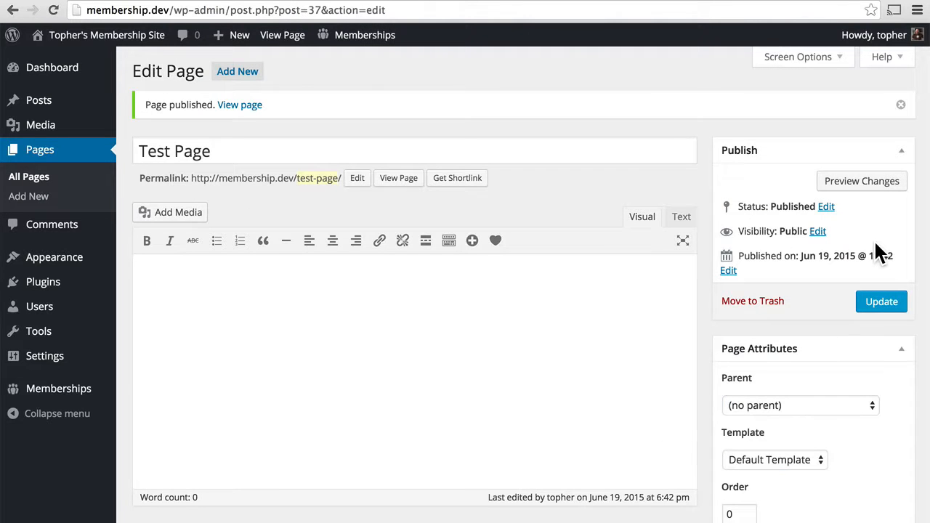
Add the body text 'Free content' to Test Page and update it
scroll(619, 163, down, 3)
click(402, 260)
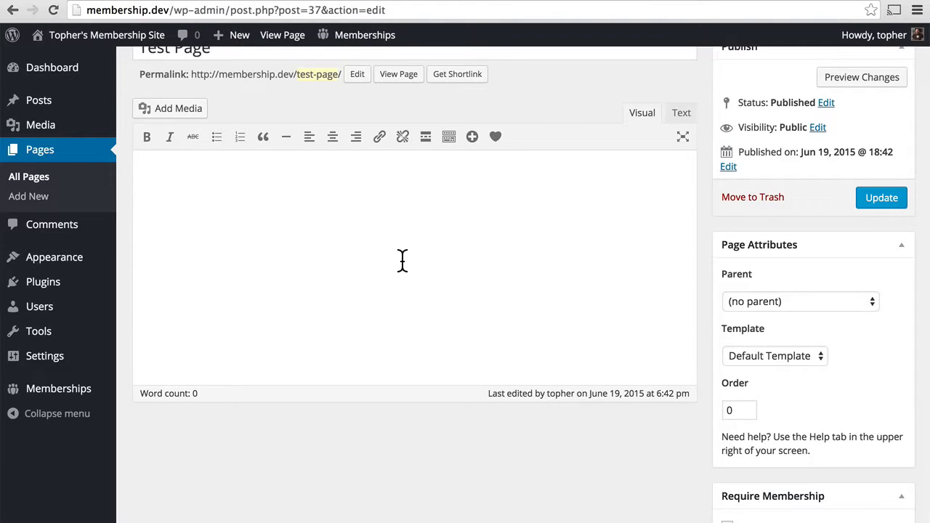
text(T)
key(BackSpace)
text(Free content)
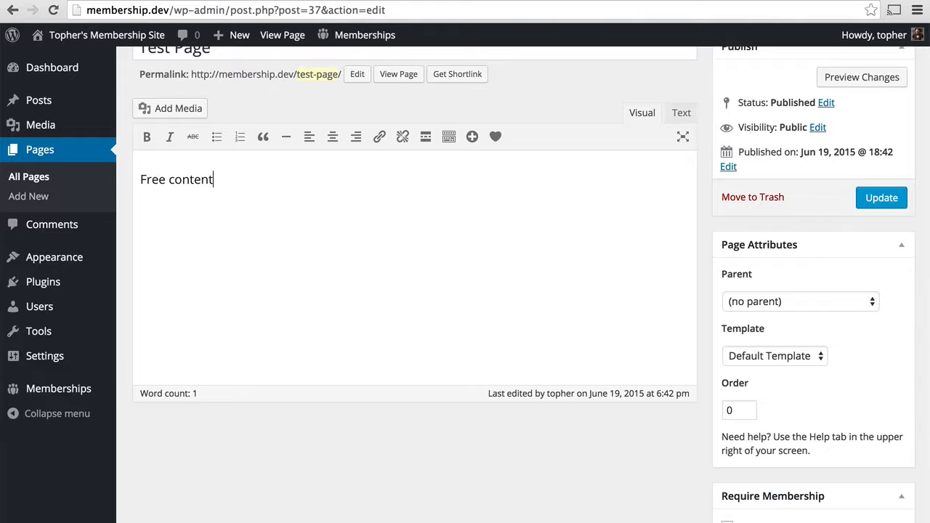
click(885, 207)
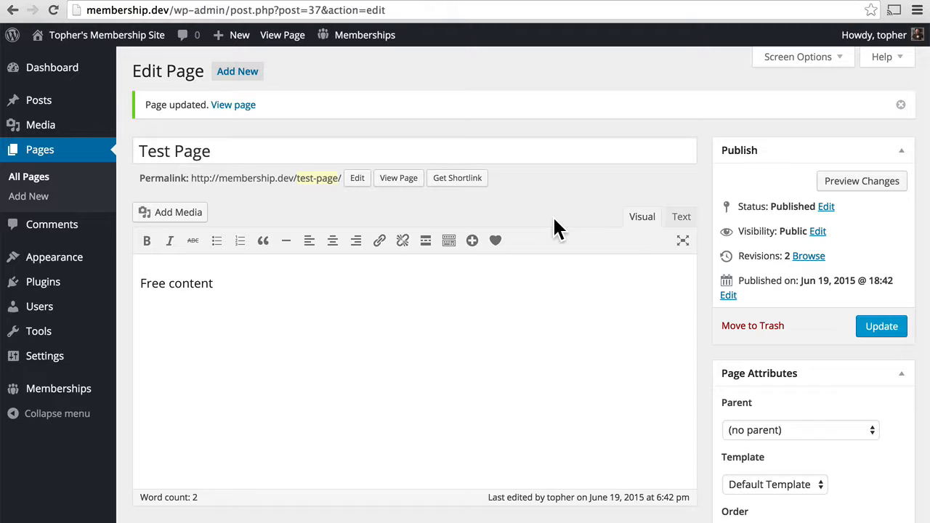
View the published Test Page on the live site
click(403, 188)
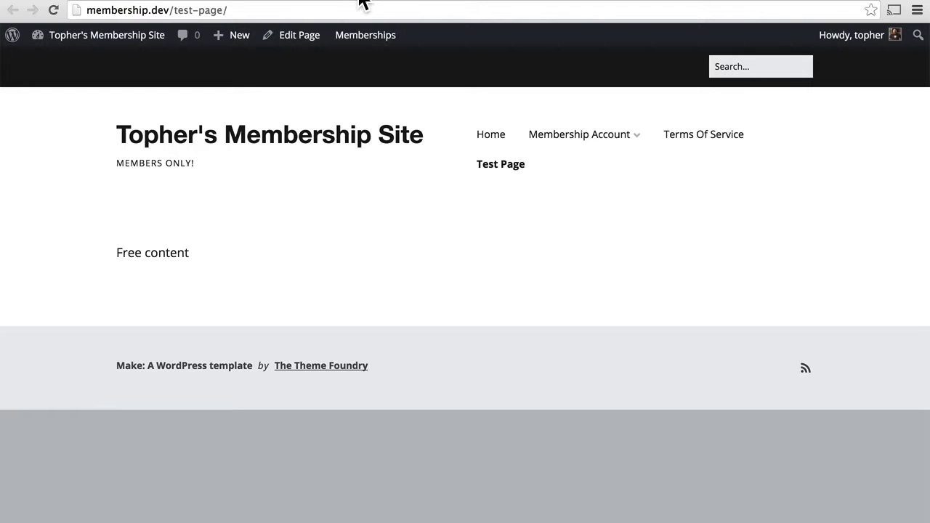
click(421, 1)
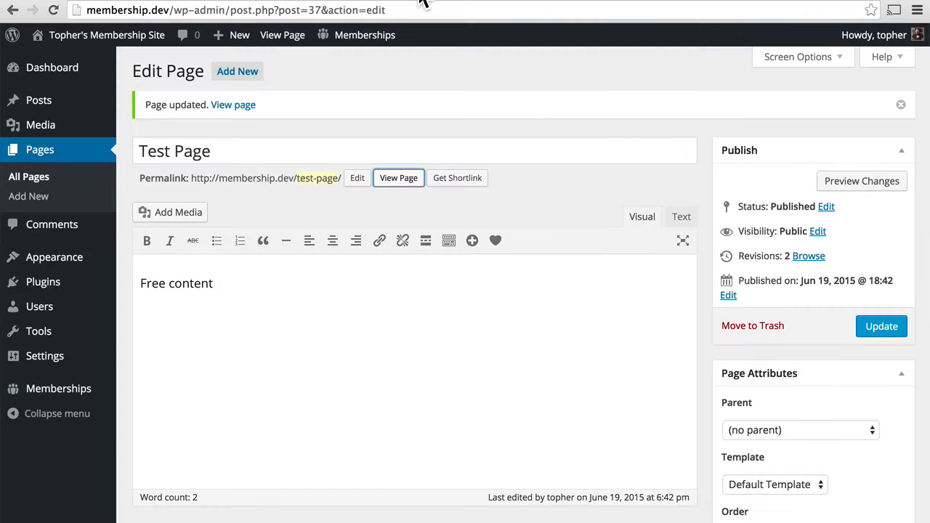
click(363, 2)
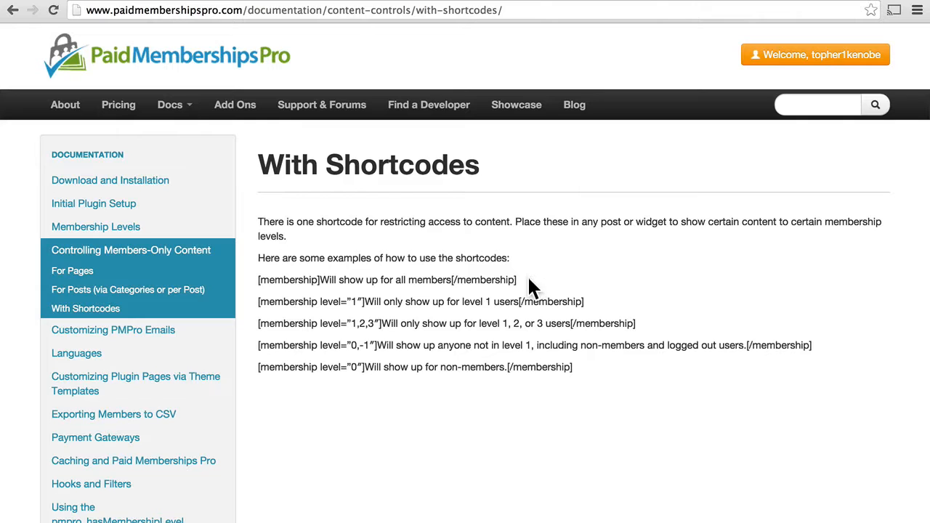
Paste '[membership]Will show up for all members[/membership]' on a new line below Free content
drag(518, 279, 258, 280)
key(super+c)
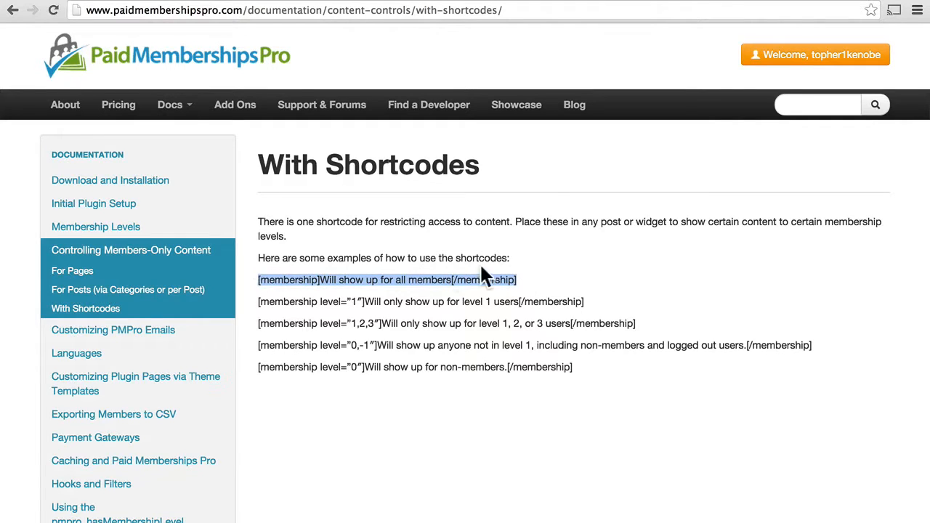
click(212, 1)
click(232, 383)
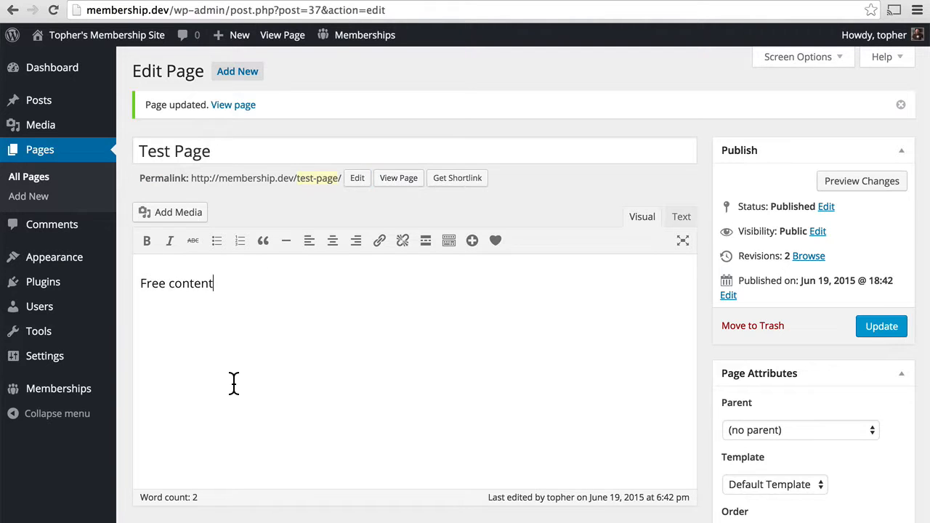
key(Return)
key(super+v)
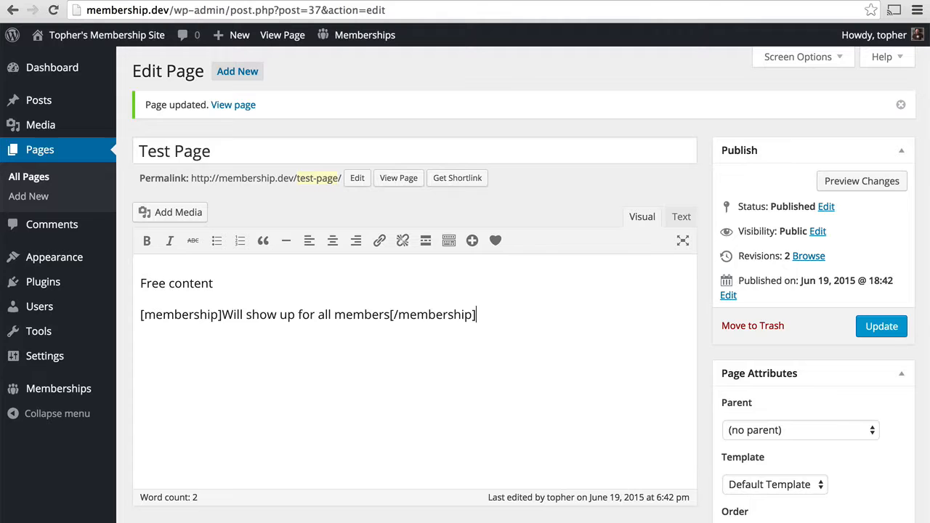
Update Test Page and confirm the live page still shows only 'Free content'
click(883, 329)
click(410, 185)
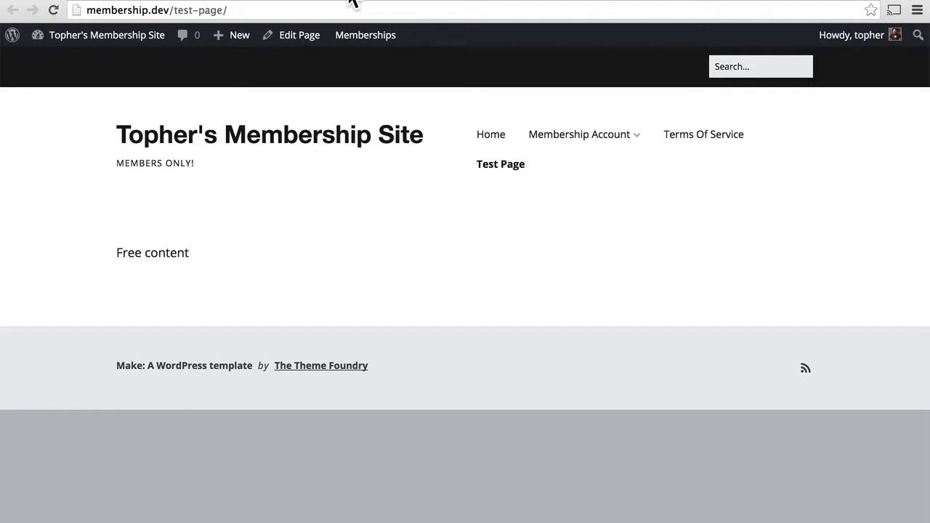
click(235, 0)
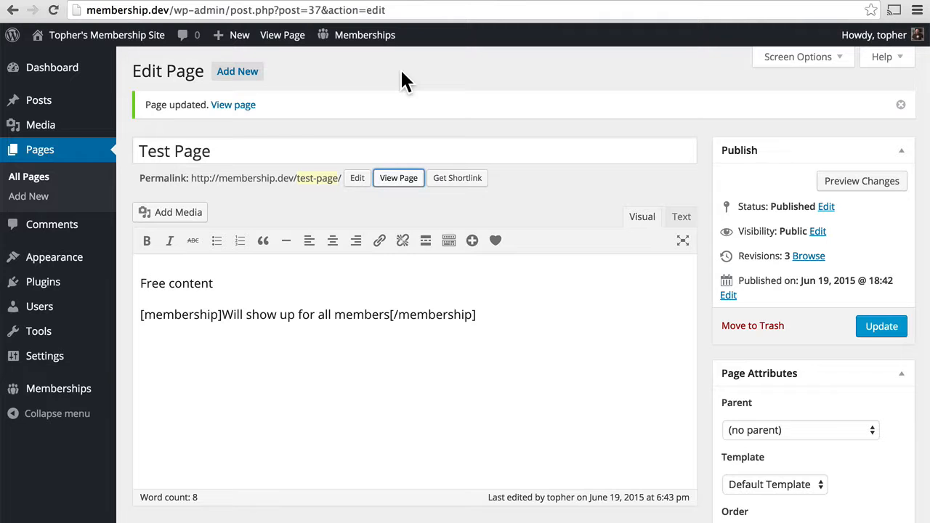
click(471, 0)
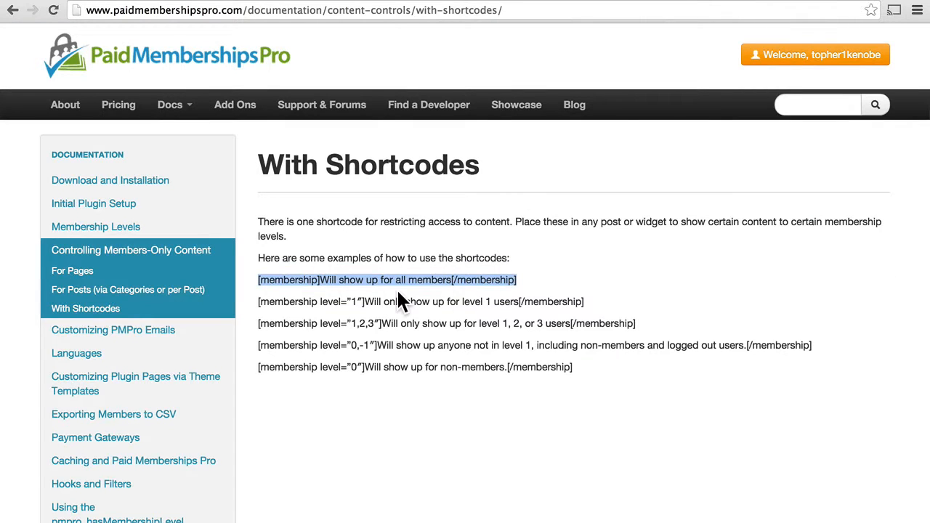
Select and copy the [membership level="0"] non-members example line from the docs
drag(367, 302, 256, 302)
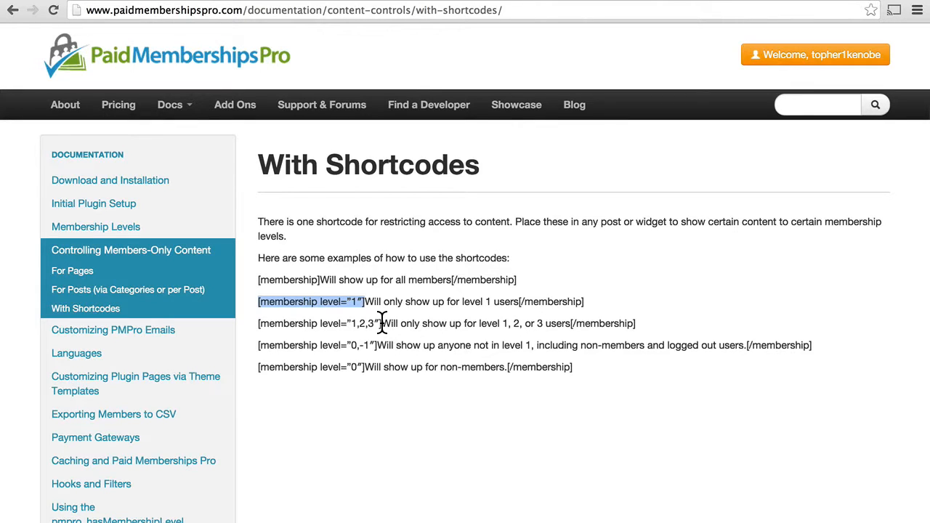
drag(382, 324, 255, 366)
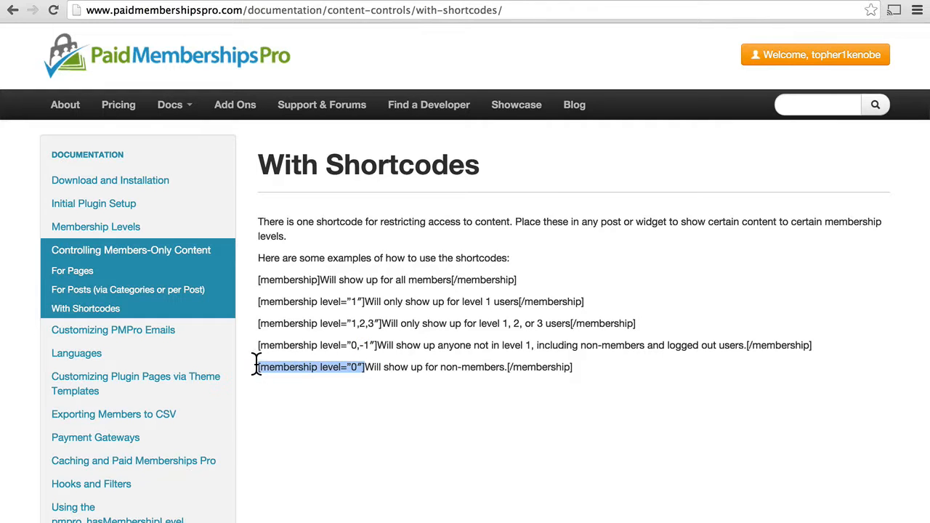
click(546, 317)
drag(574, 368, 251, 366)
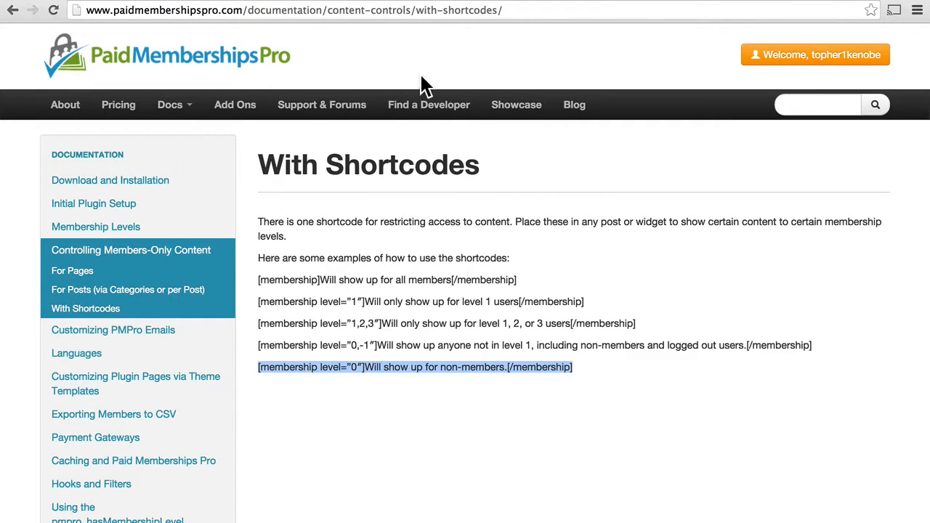
click(240, 1)
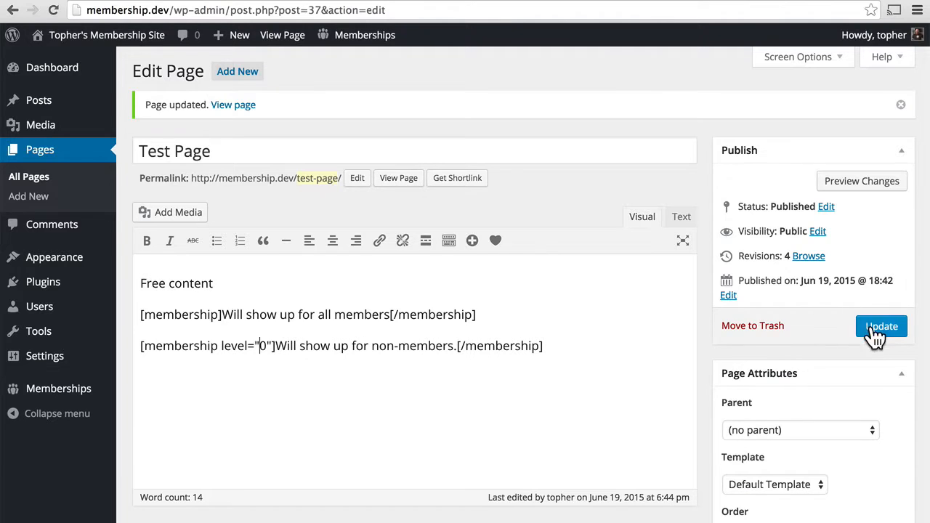
Update Test Page with the level="0" line and check 'Will show up for non-members.' appears live
click(872, 325)
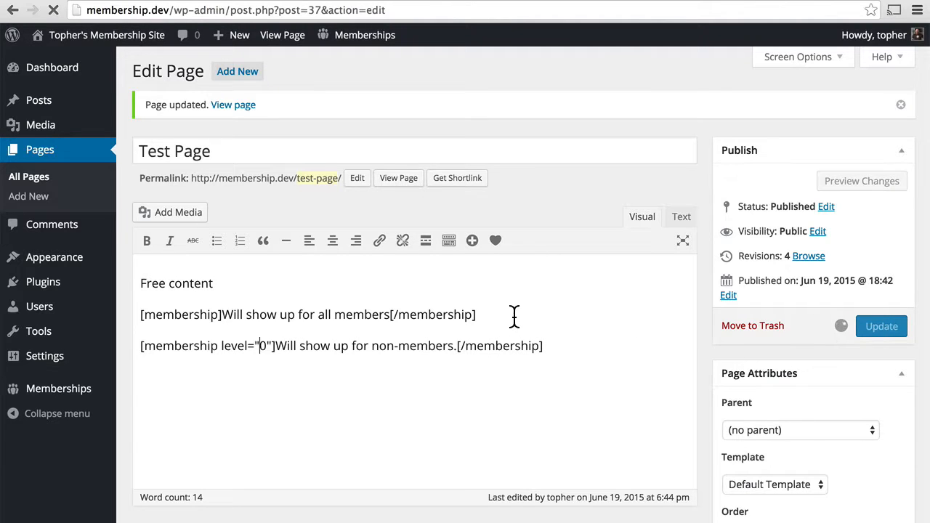
click(371, 1)
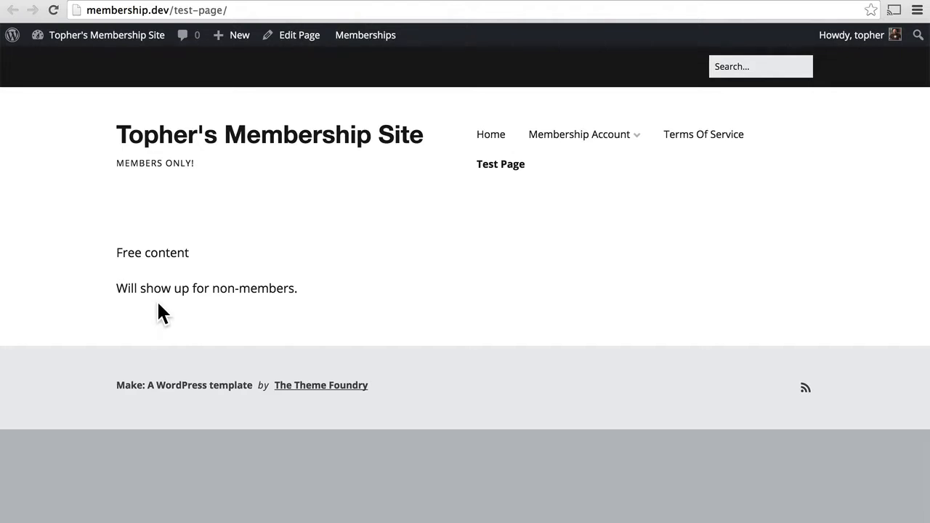
click(202, 2)
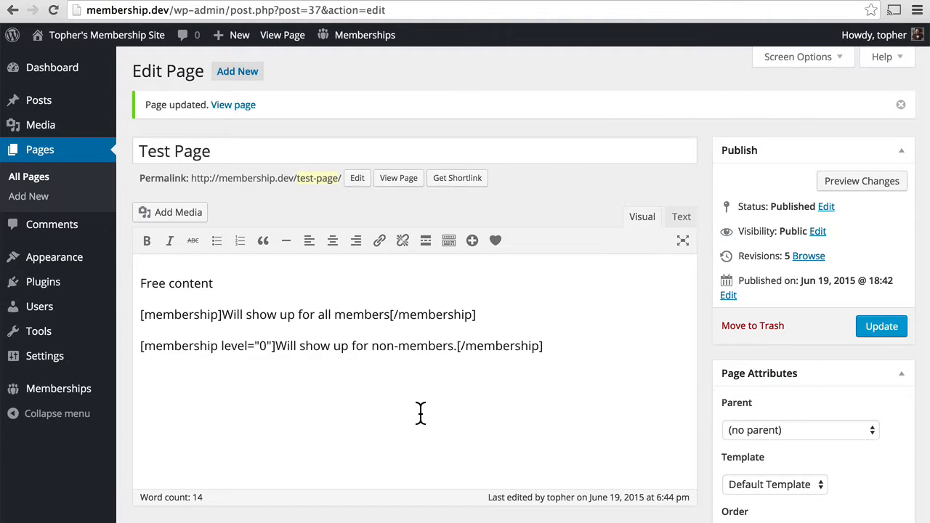
scroll(420, 413, down, 5)
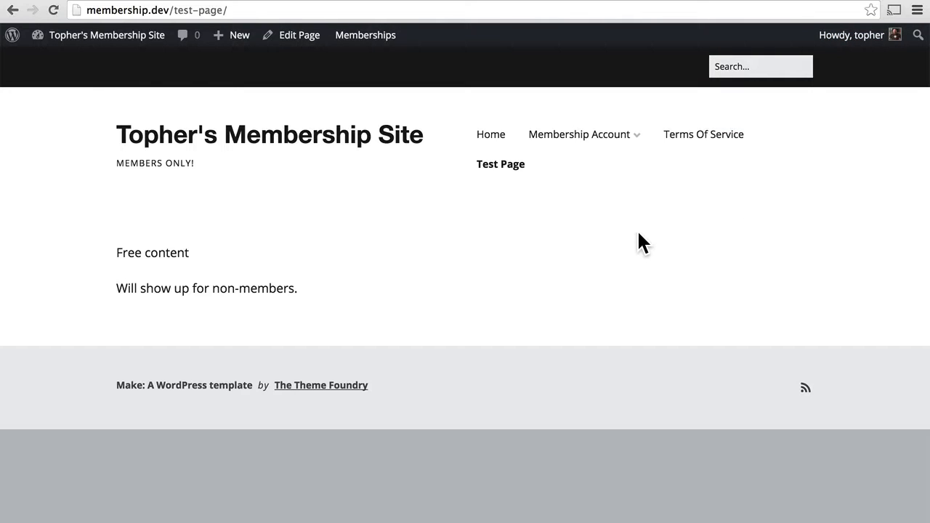
Go to Membership Levels from the Membership Account menu on the live site
mouse_move(612, 135)
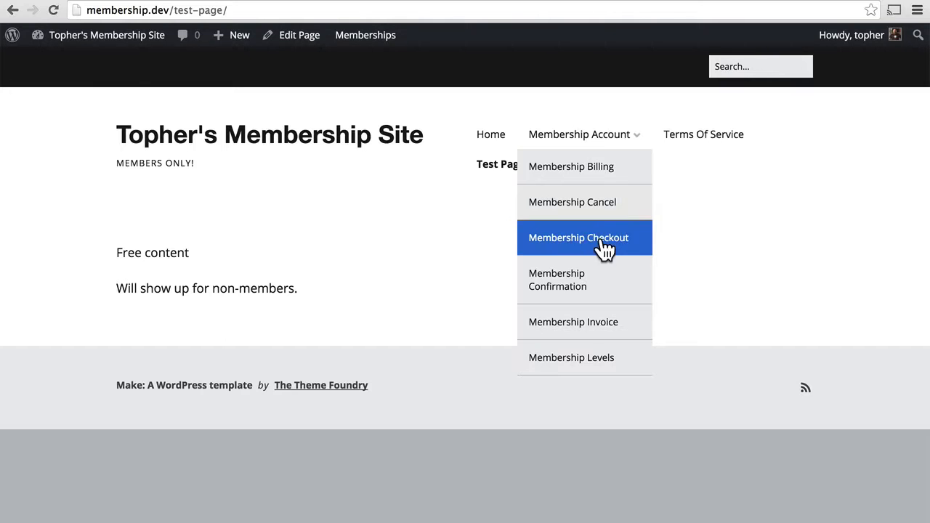
click(580, 361)
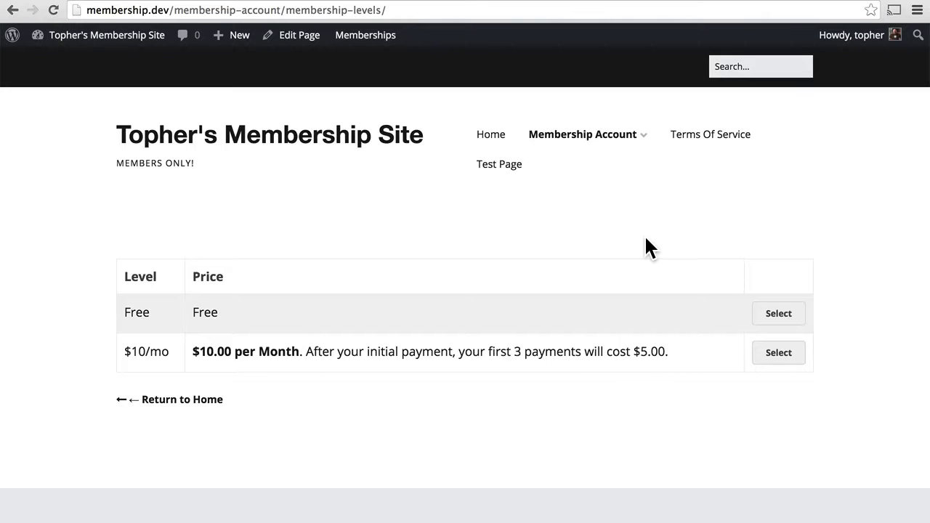
Select the Free level and submit its checkout to activate the Free membership
click(779, 317)
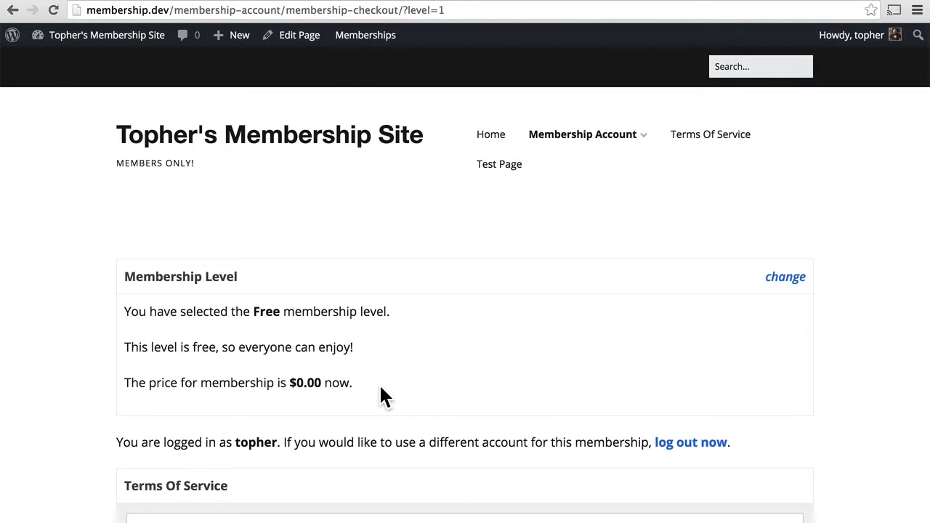
scroll(381, 389, down, 3)
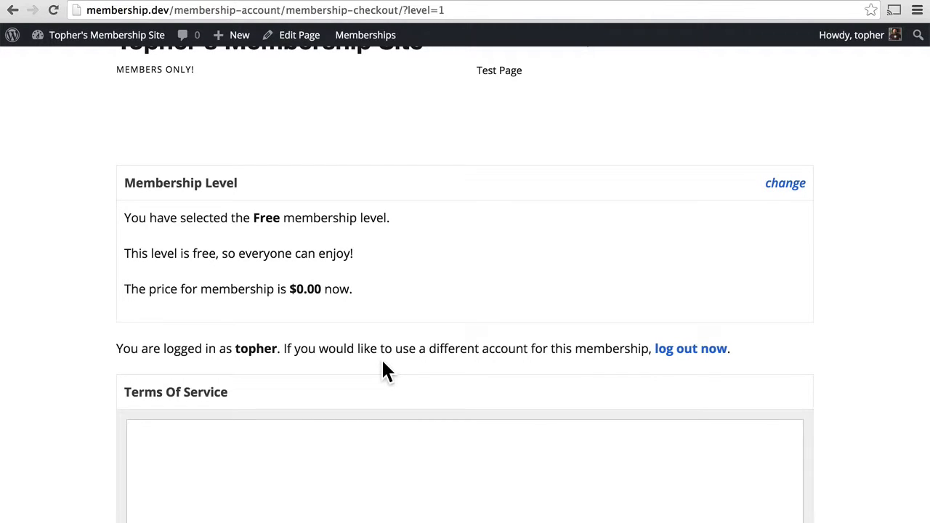
scroll(383, 362, down, 3)
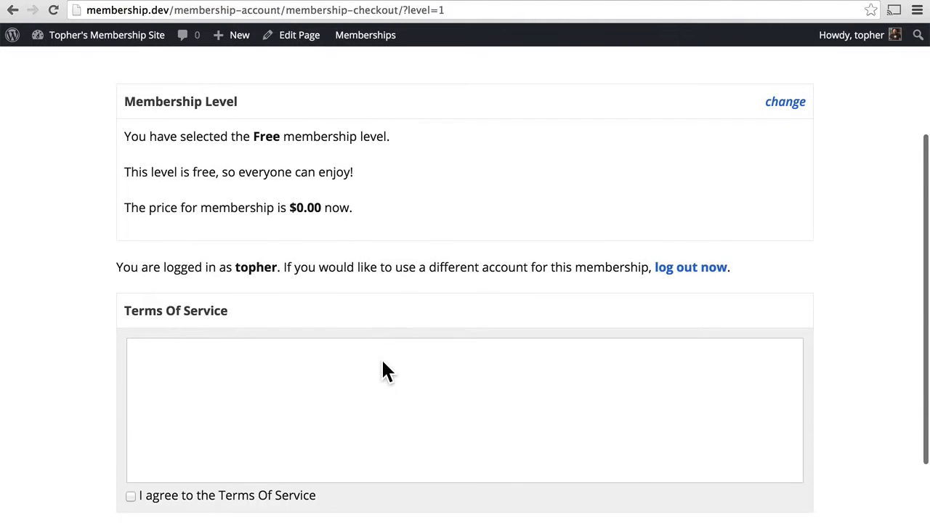
scroll(383, 362, down, 3)
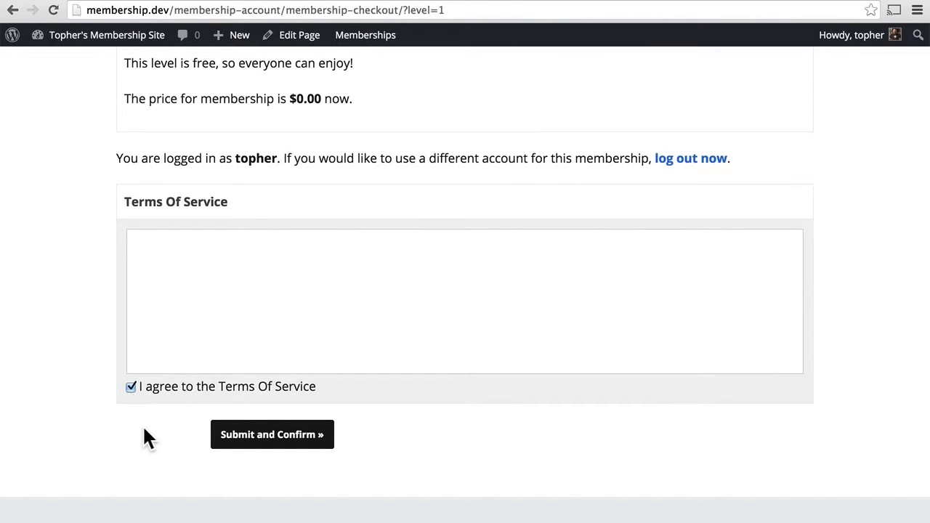
click(245, 436)
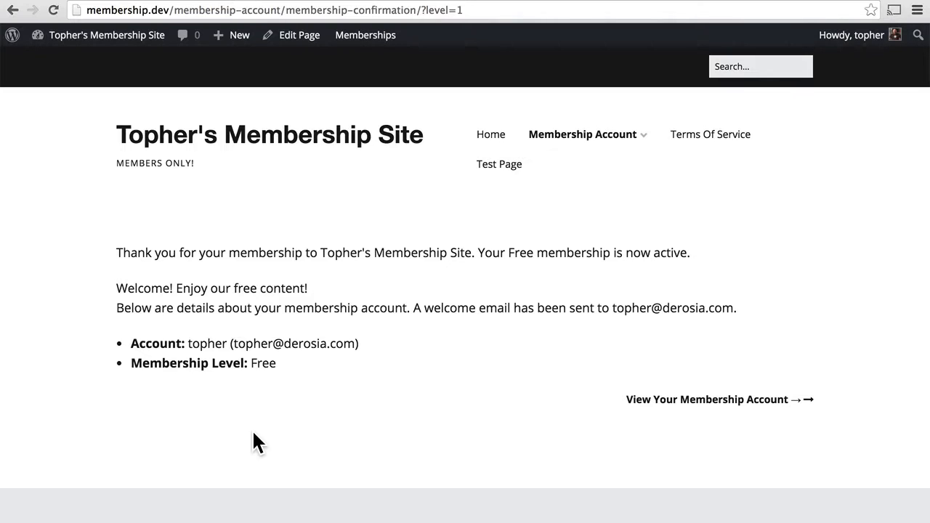
Review My Memberships and the $0.00 past invoice, then view all membership options
click(655, 401)
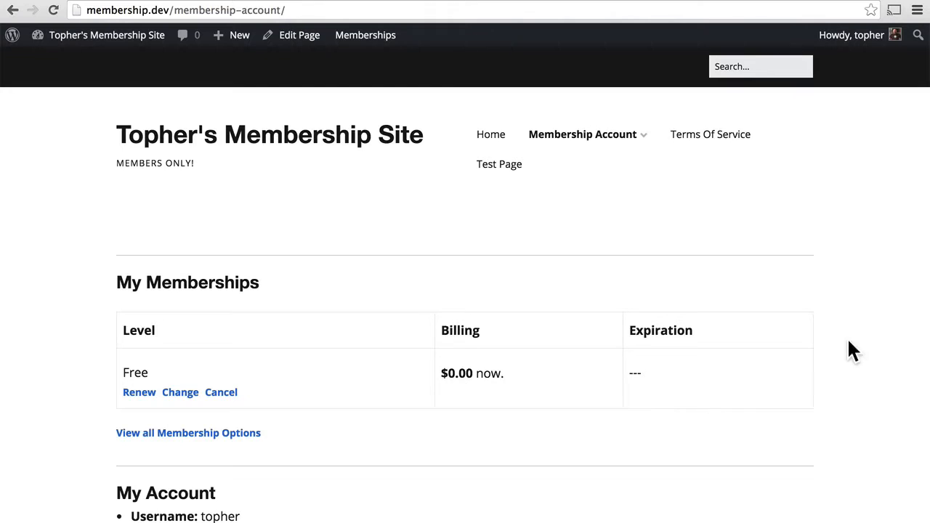
scroll(893, 301, down, 3)
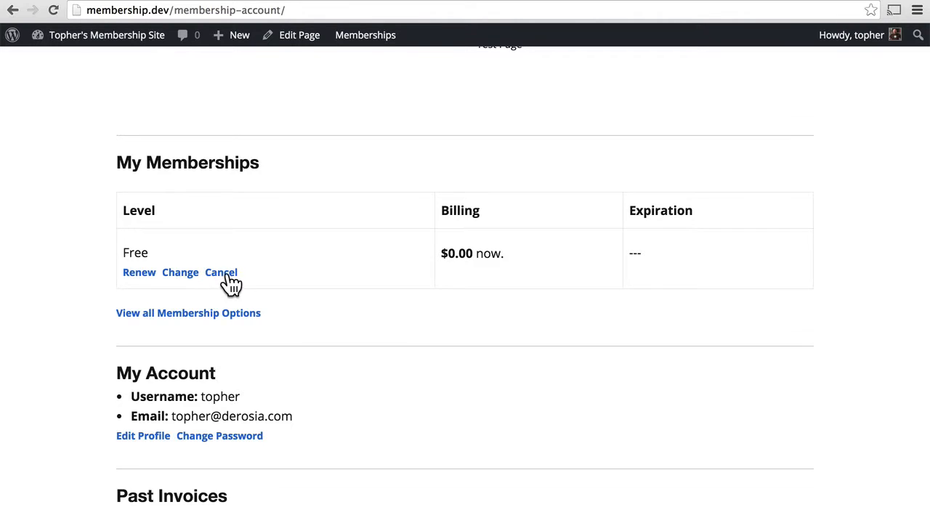
scroll(332, 308, down, 3)
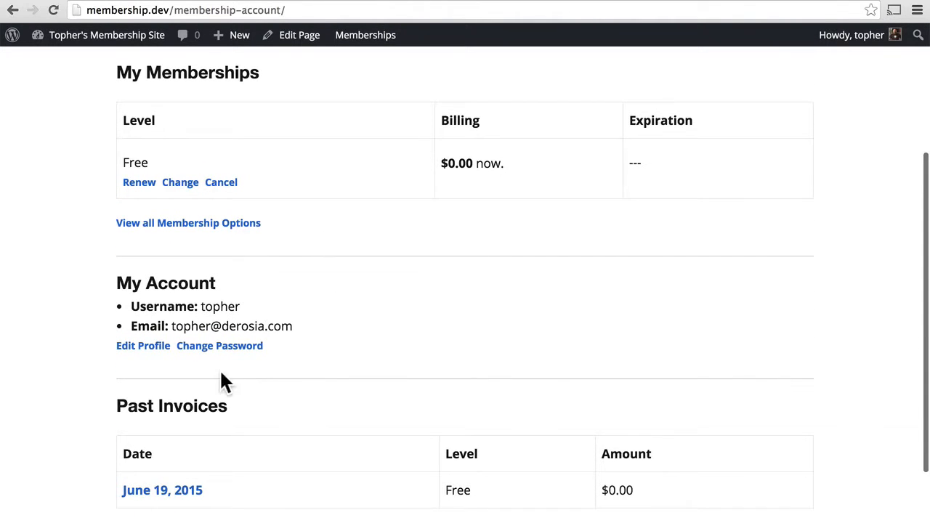
scroll(242, 362, down, 2)
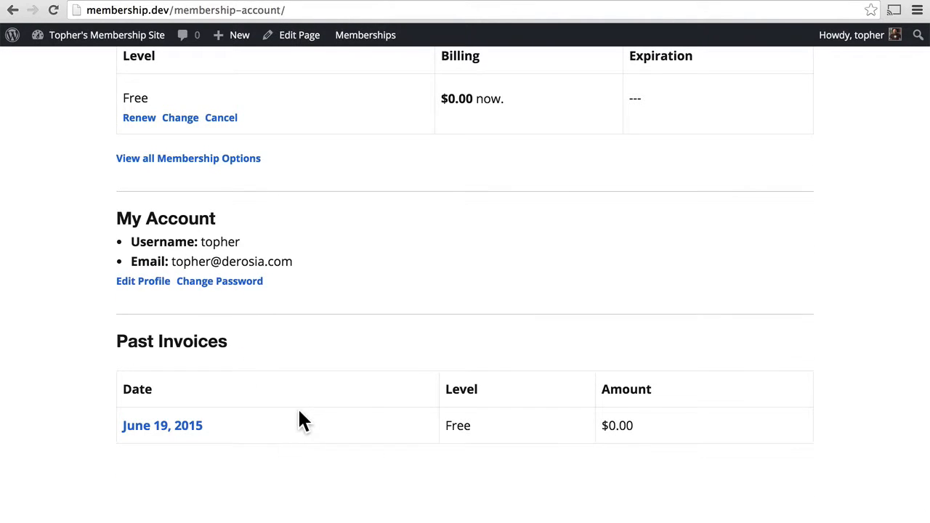
scroll(299, 414, up, 4)
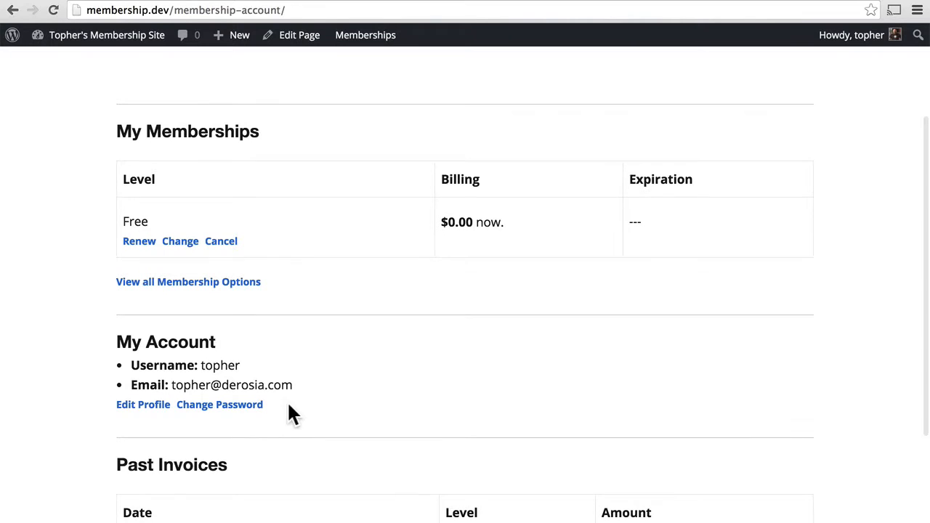
click(188, 283)
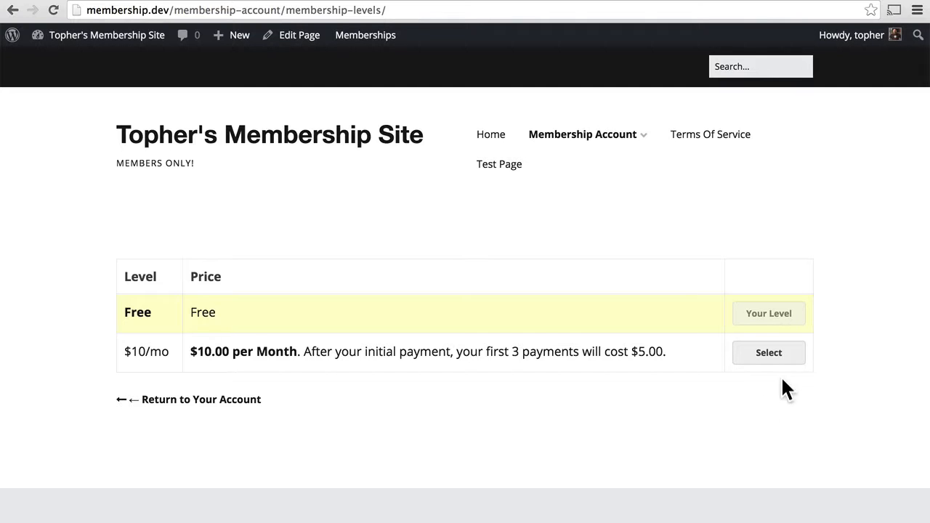
Go back to Membership Levels and select the Free row to reach its $0.00 checkout
click(13, 10)
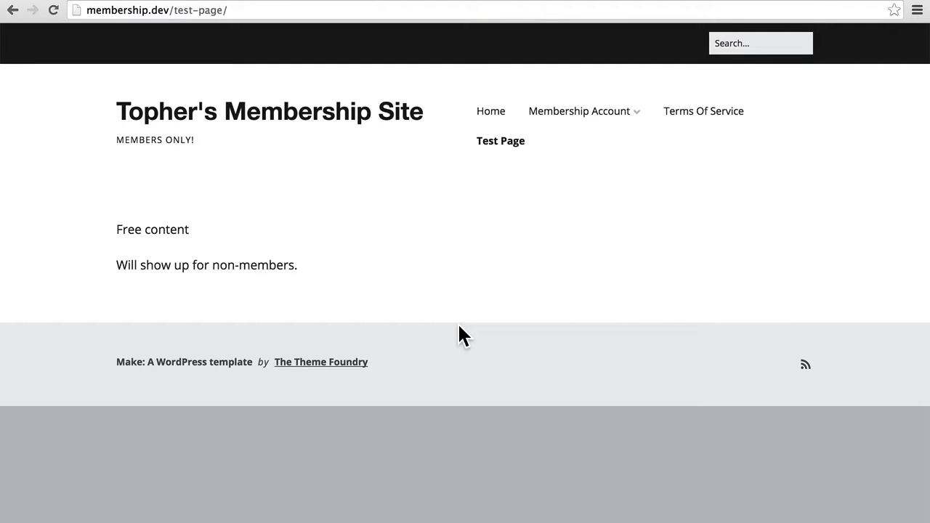
mouse_move(586, 121)
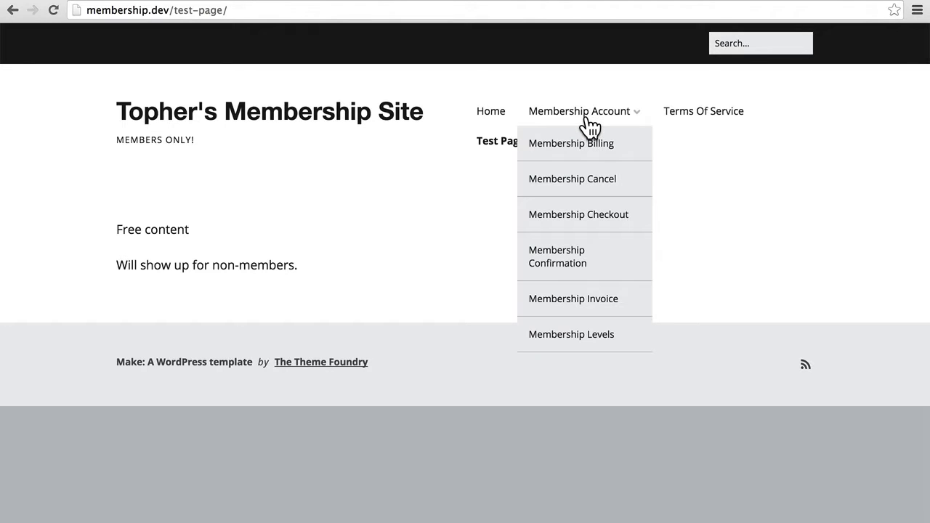
click(574, 339)
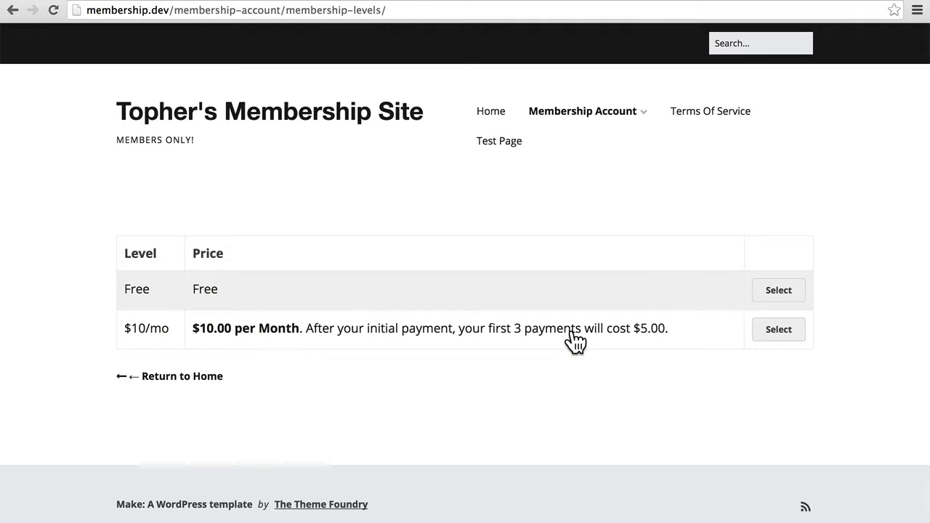
click(765, 295)
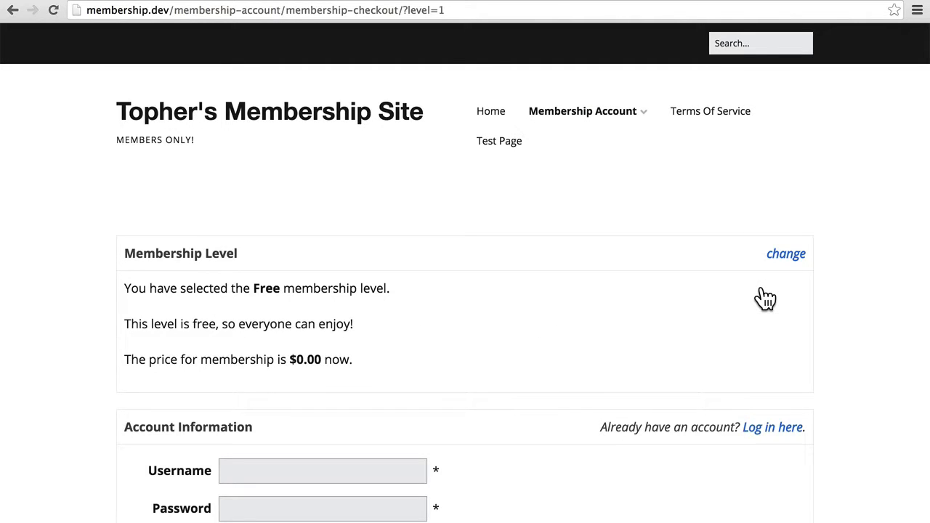
scroll(765, 298, down, 5)
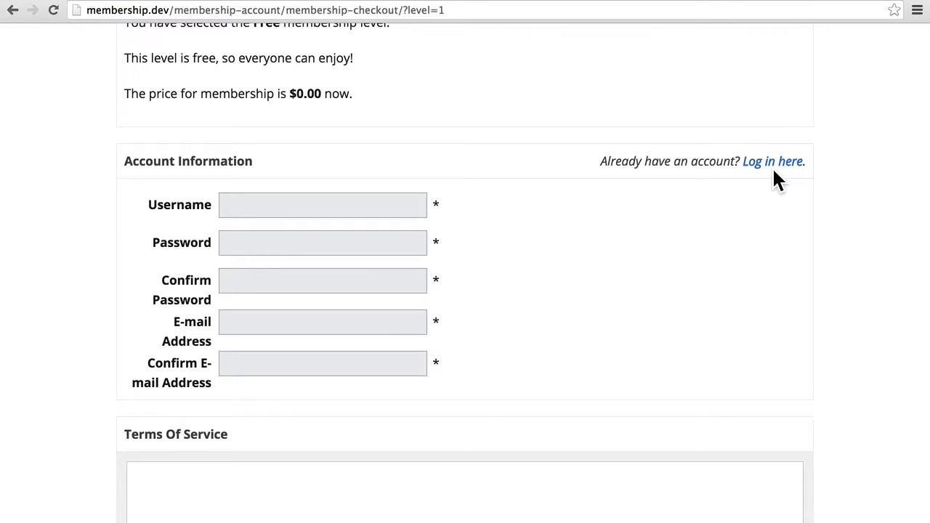
Enter a new username, password and e-mail address, confirming both the password and e-mail
click(339, 208)
text(charlie)
key(Tab)
text(pass)
key(Tab)
text(pass)
key(Tab)
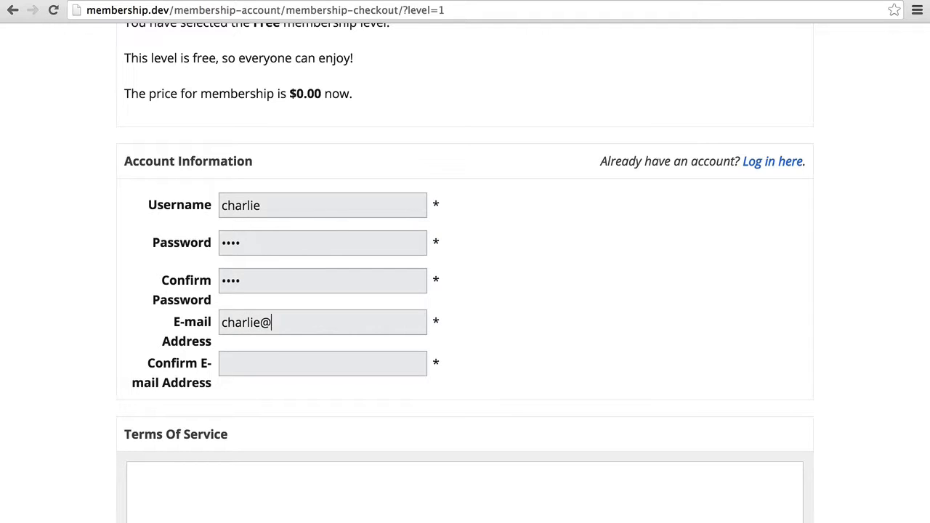
key(Tab)
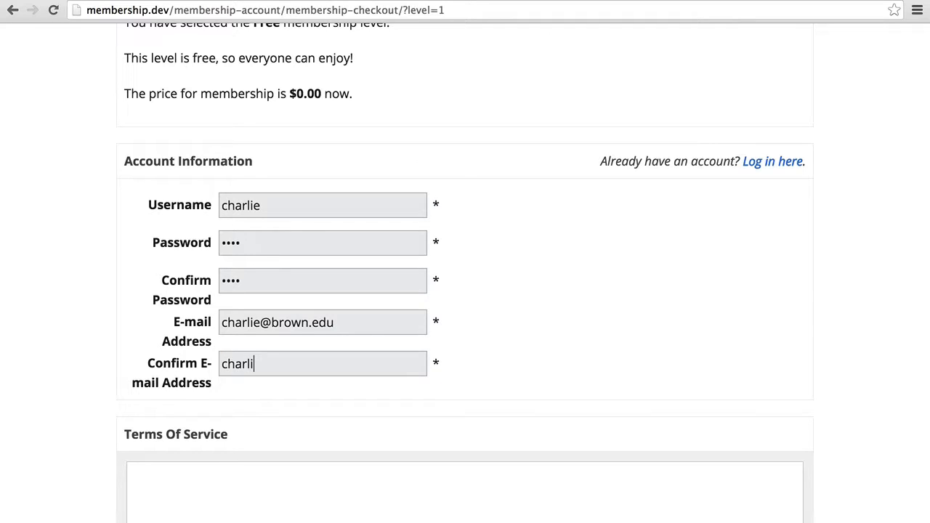
Accept the Terms Of Service and submit the Free membership signup
scroll(219, 376, down, 3)
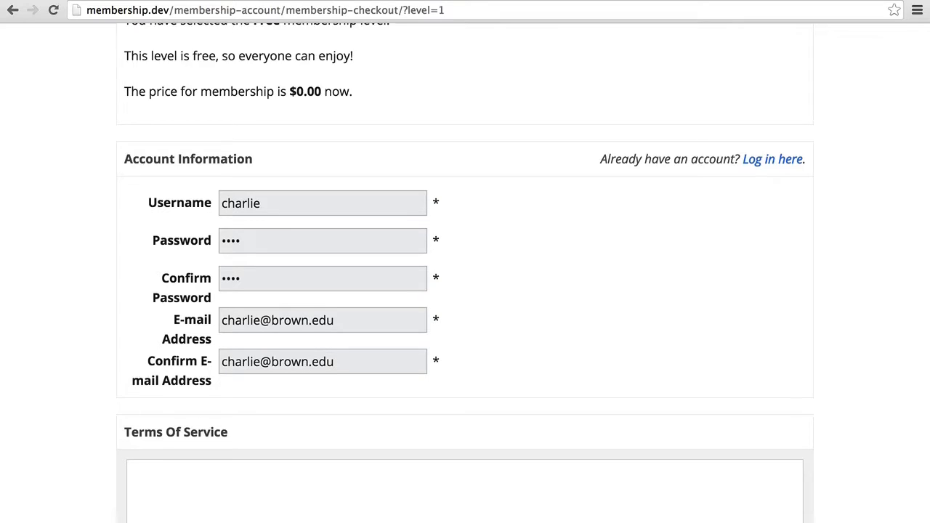
click(145, 434)
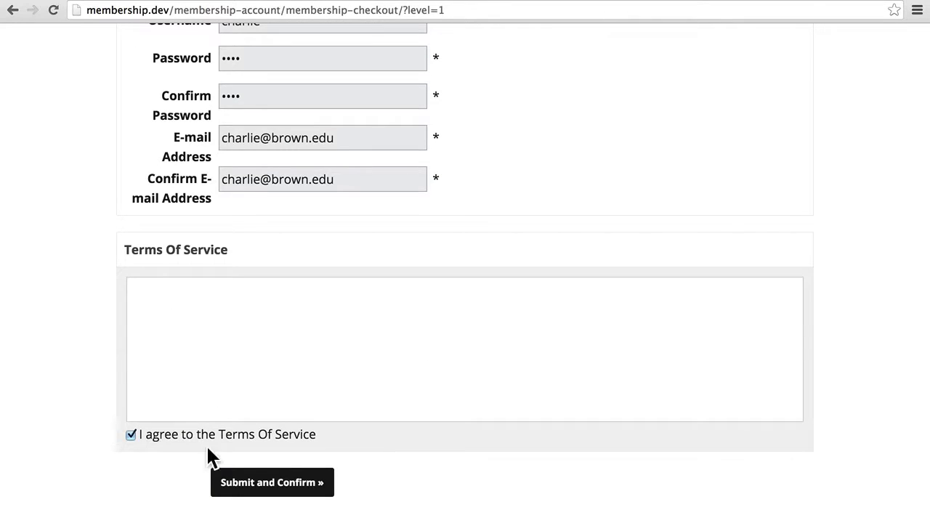
click(253, 487)
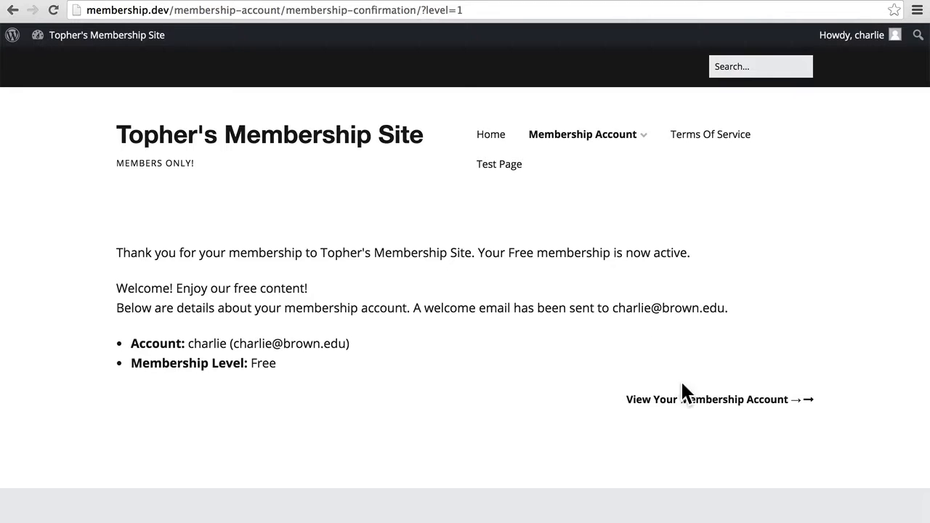
Open and scroll through the new member's membership account page
click(683, 399)
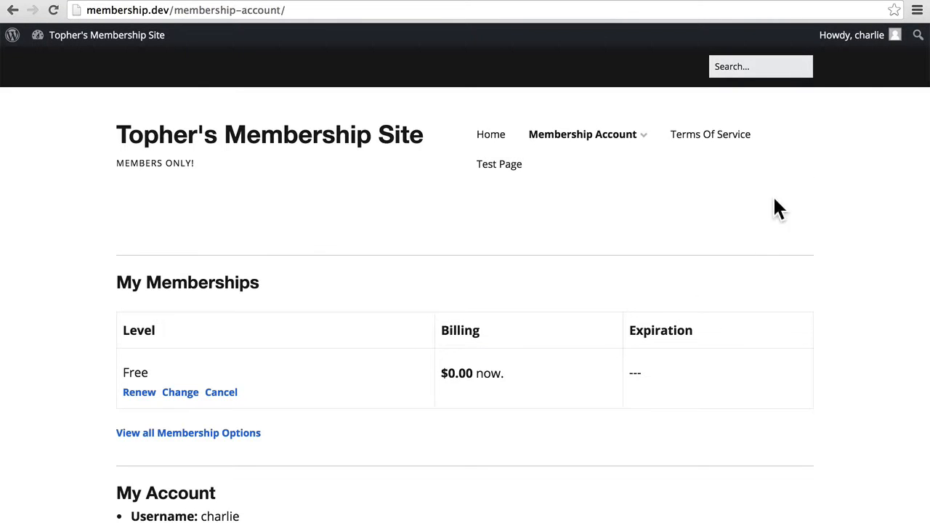
mouse_move(855, 49)
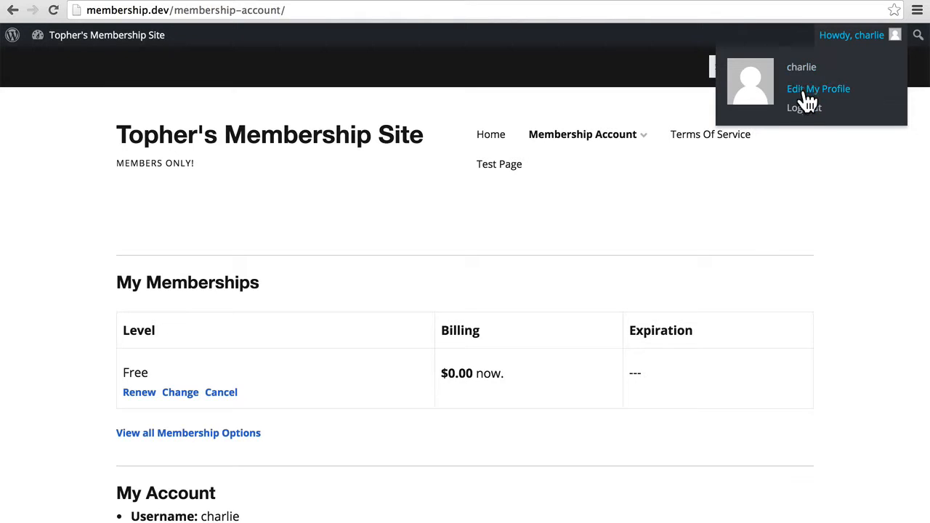
scroll(694, 313, down, 3)
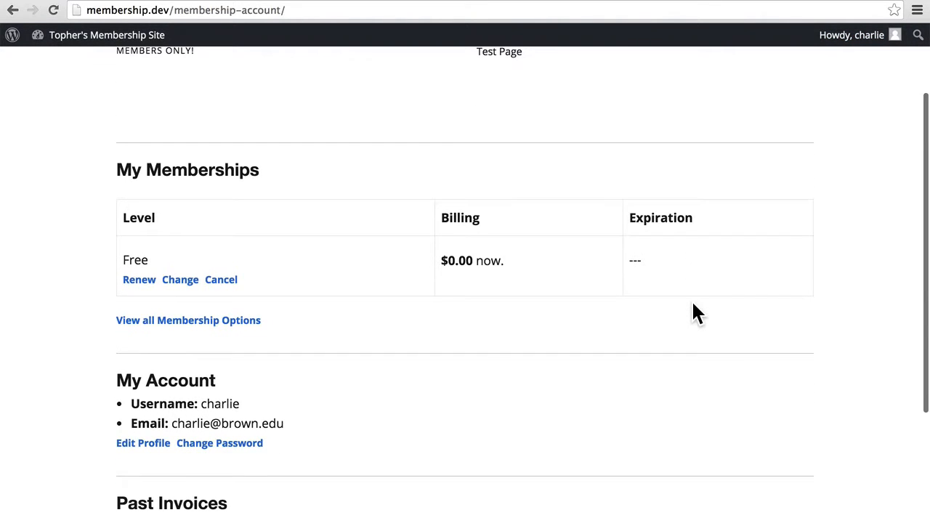
scroll(693, 305, down, 5)
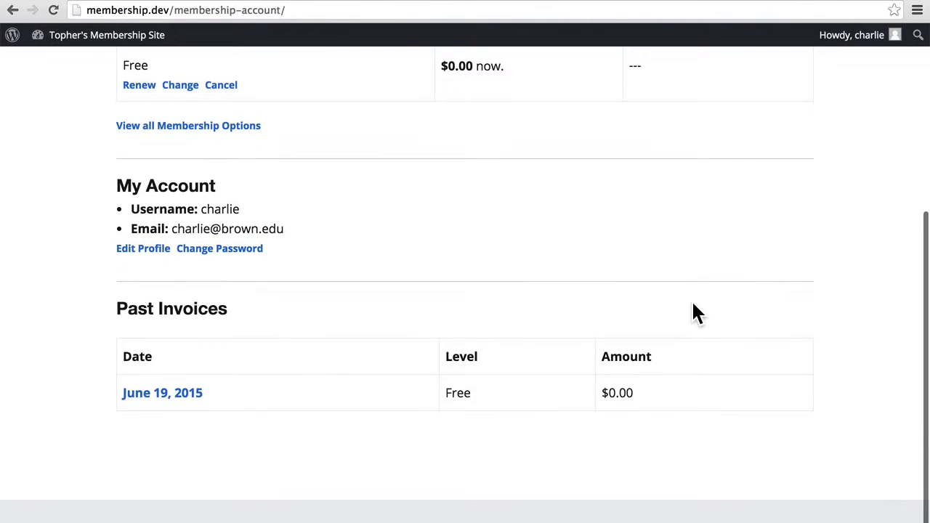
scroll(695, 313, up, 8)
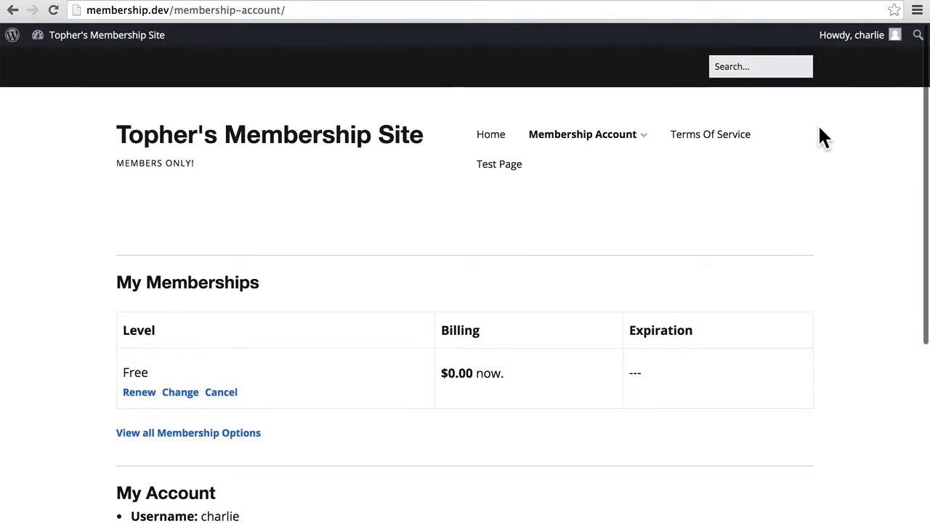
Log out via the Howdy menu and reload the site's home page from back history
click(807, 109)
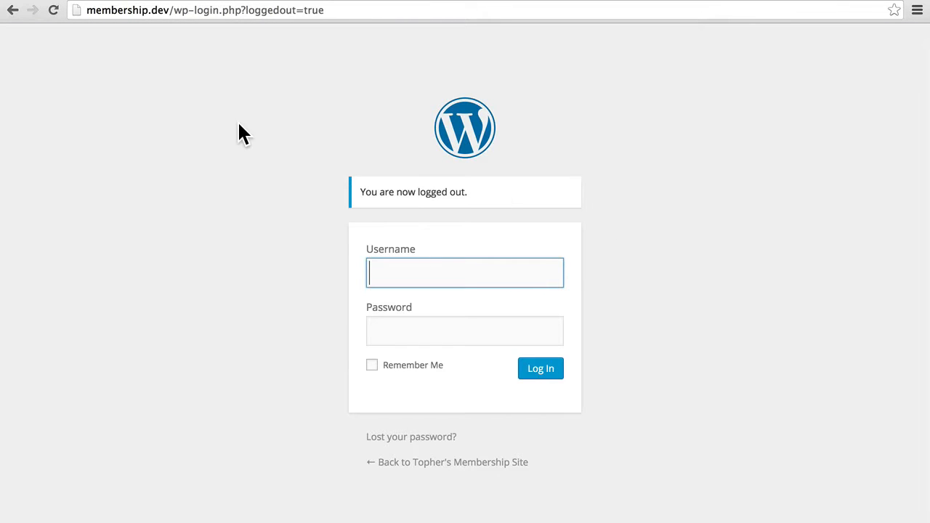
right_click(13, 11)
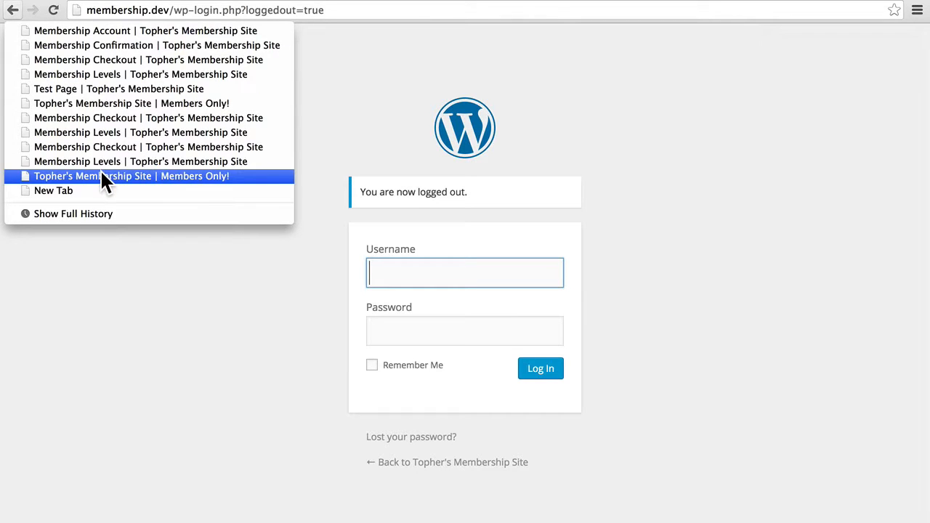
click(101, 179)
click(55, 11)
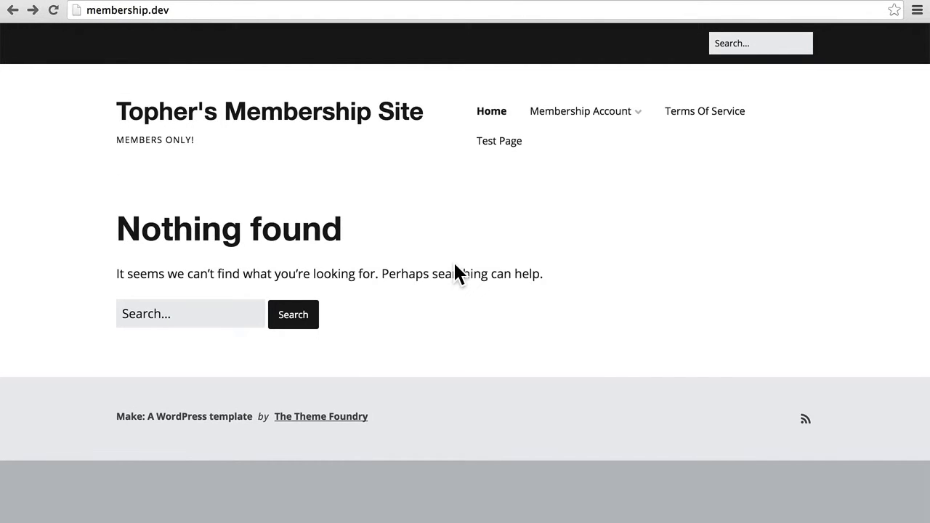
Open Membership Levels and select the Free level checkout
mouse_move(598, 116)
click(570, 336)
click(776, 294)
scroll(461, 363, down, 4)
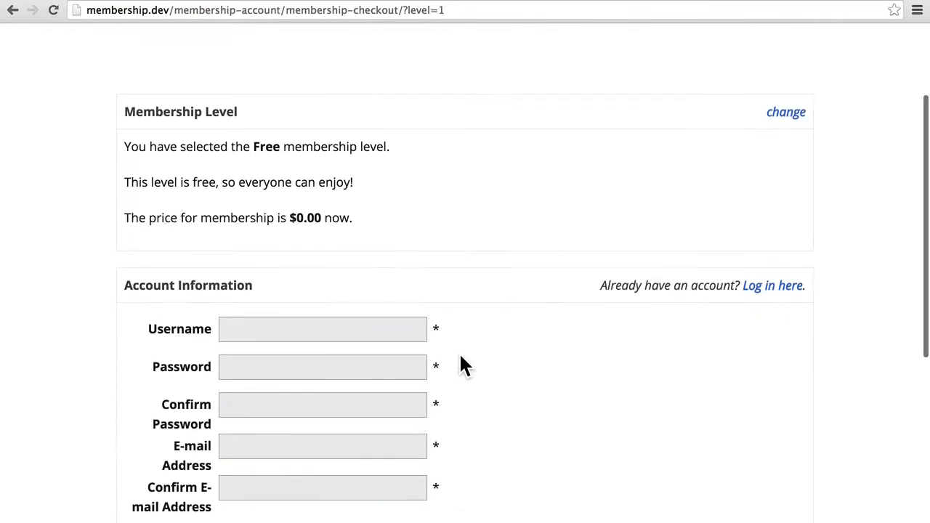
scroll(460, 365, down, 4)
Fill in username, password and confirmed e-mail, accept the terms, and submit the signup
click(318, 160)
text(charlie)
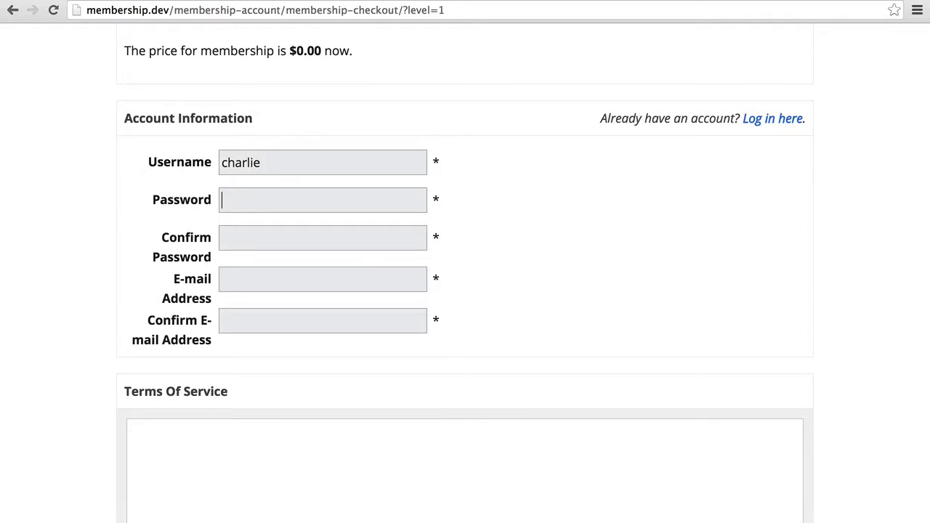
key(Tab)
text(•)
key(Tab)
text(••••)
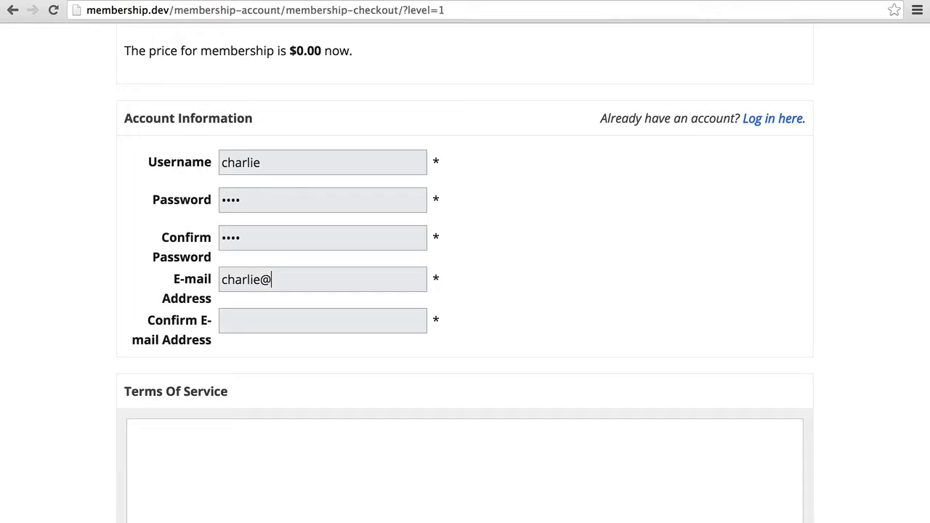
key(Tab)
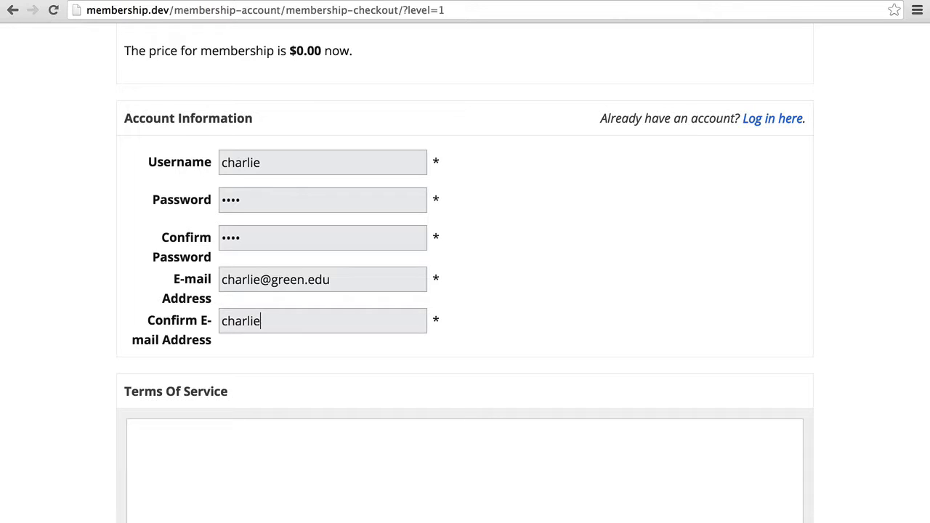
scroll(465, 290, down, 3)
click(163, 359)
click(236, 412)
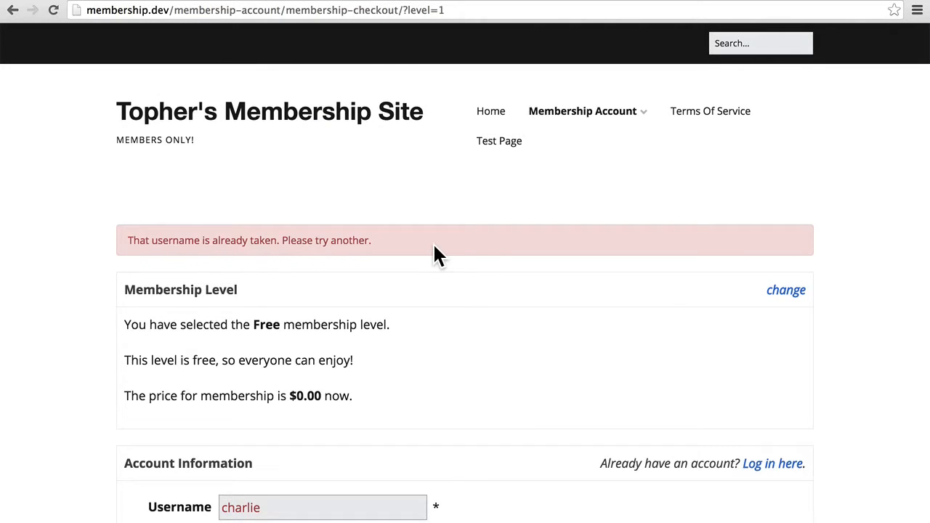
Append a suffix to the already-taken username, re-accept the terms and resubmit the checkout
scroll(434, 255, down, 5)
click(302, 337)
text(_green)
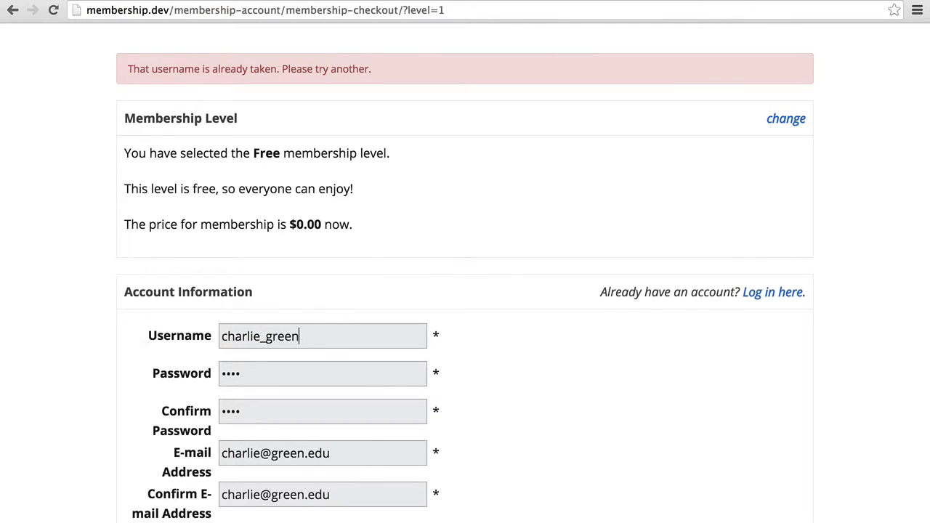
scroll(465, 291, down, 1)
scroll(163, 378, down, 11)
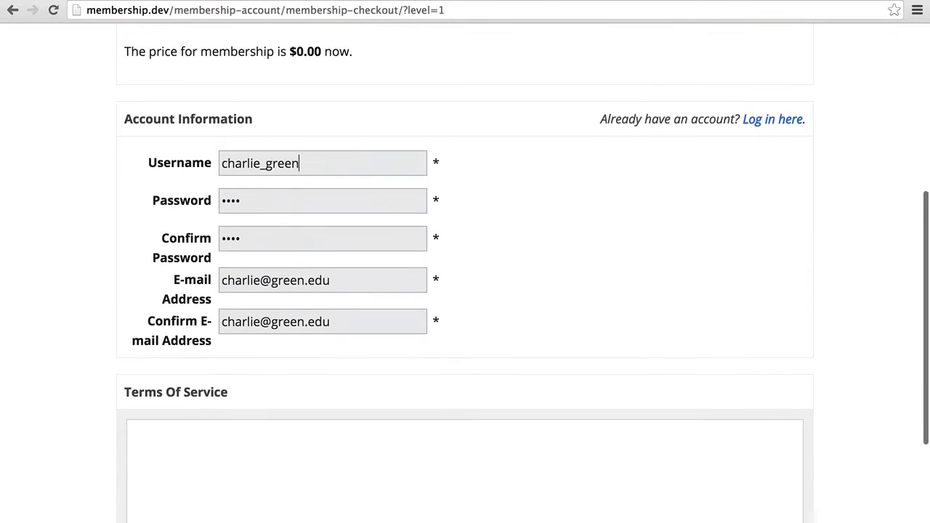
click(164, 360)
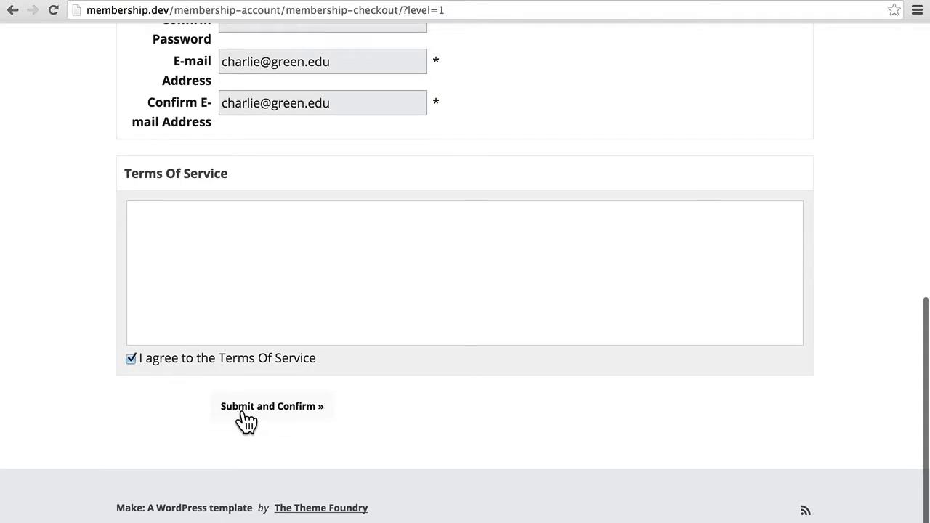
click(238, 414)
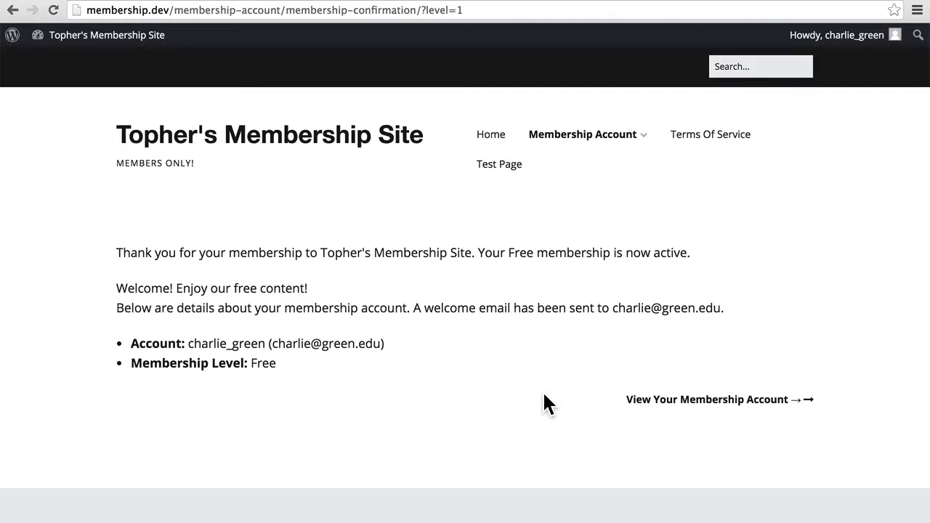
Log the new member out and return to the site's home page
mouse_move(865, 44)
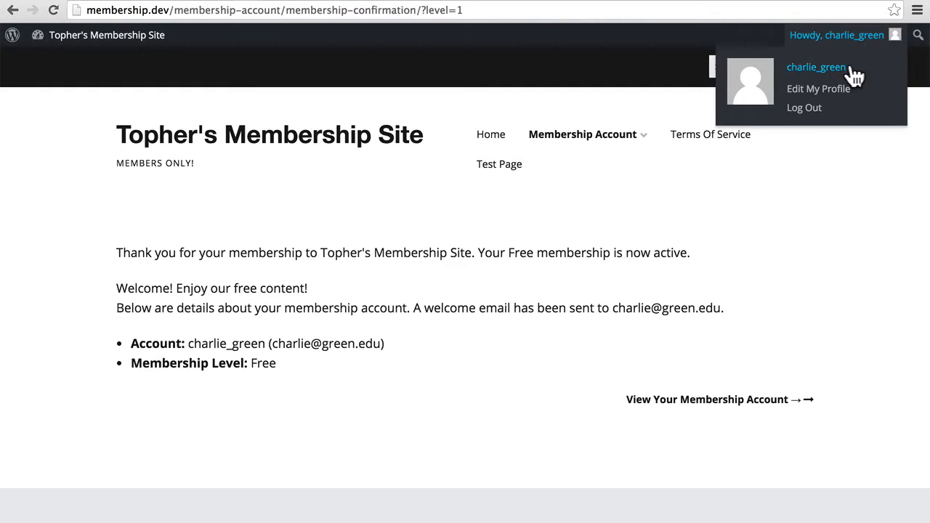
click(811, 109)
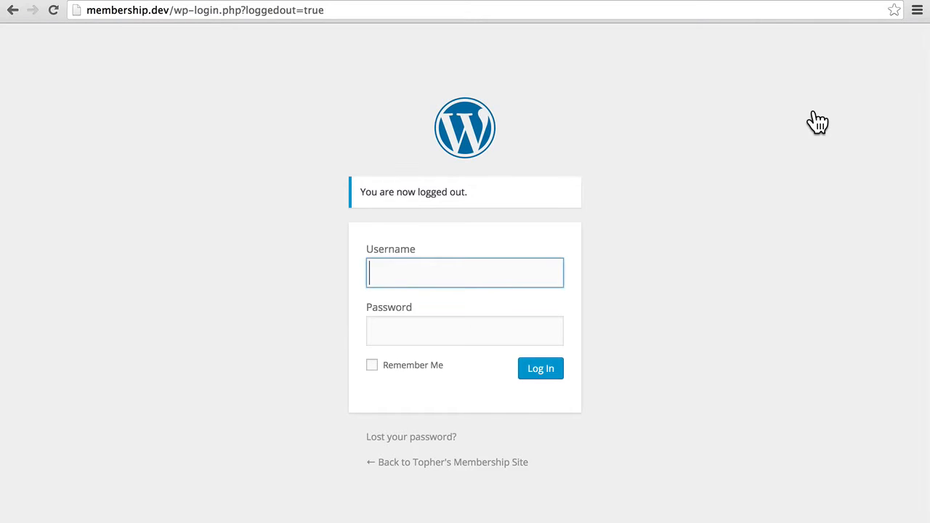
right_click(13, 10)
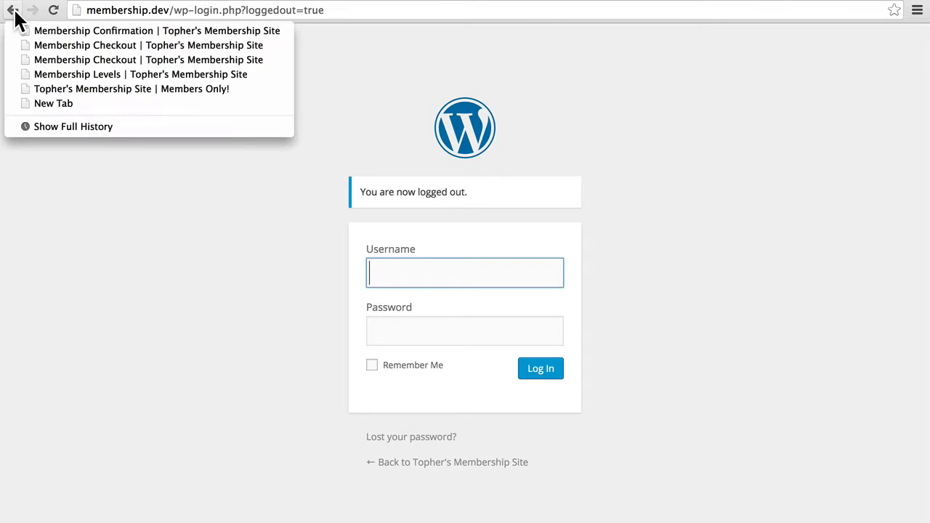
click(46, 89)
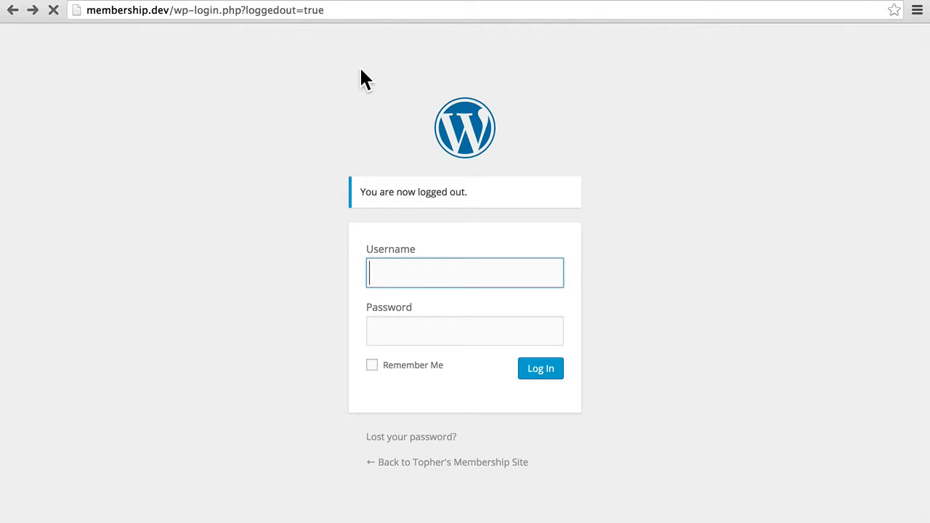
Select the $10/mo level on Membership Levels and review its checkout with 3 payments at $5.00
mouse_move(592, 118)
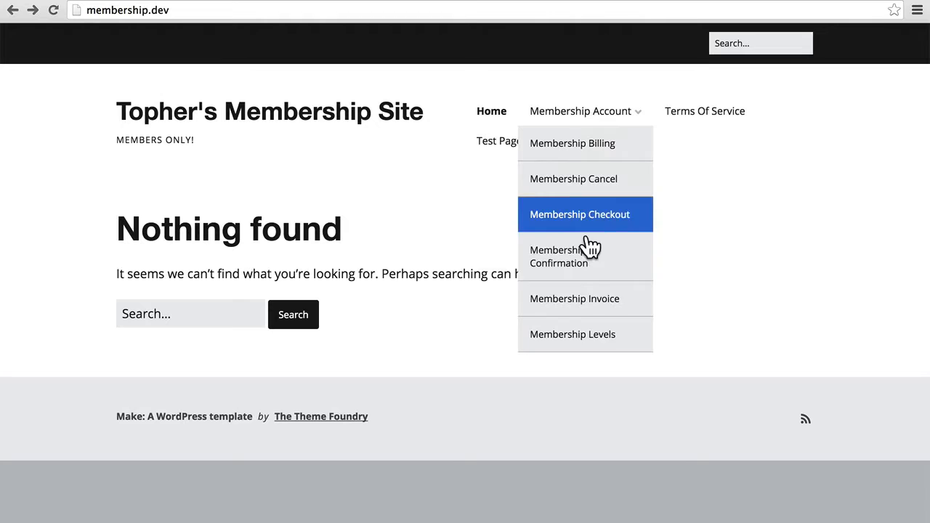
click(570, 344)
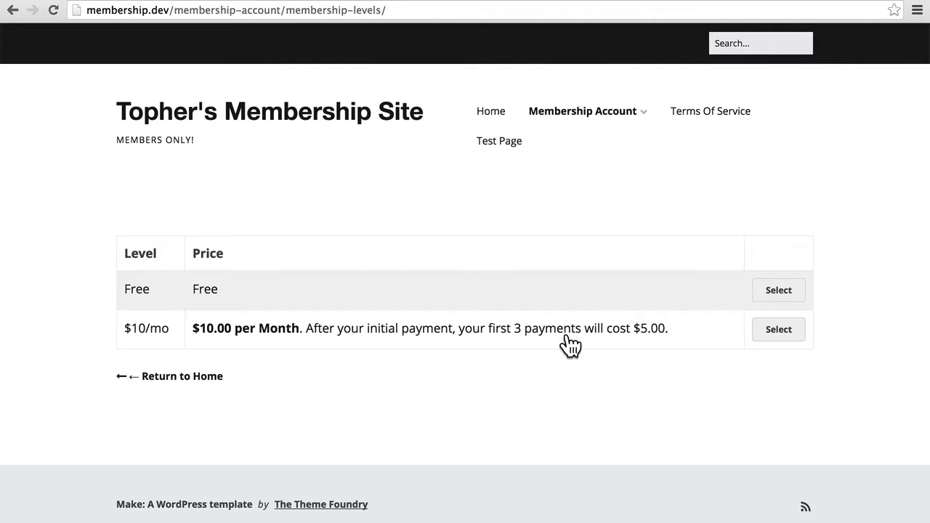
click(761, 335)
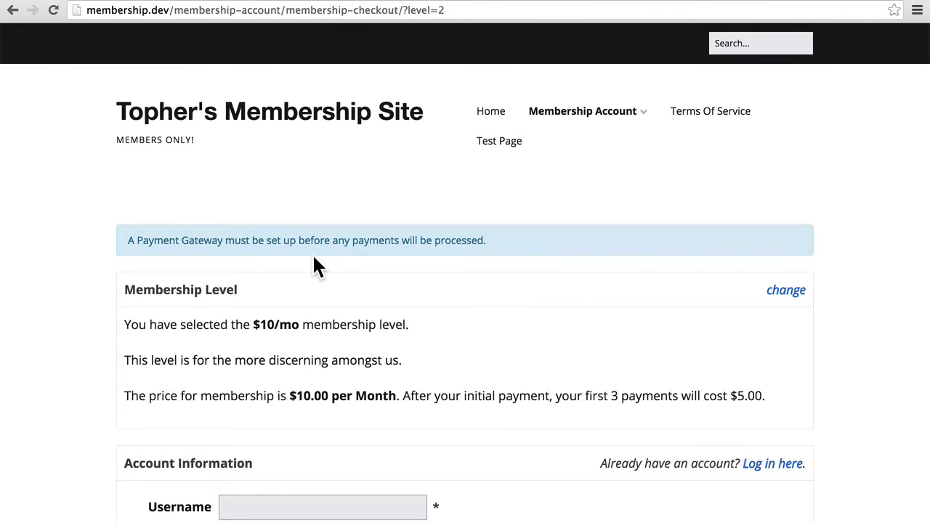
scroll(315, 258, down, 5)
scroll(315, 266, down, 1)
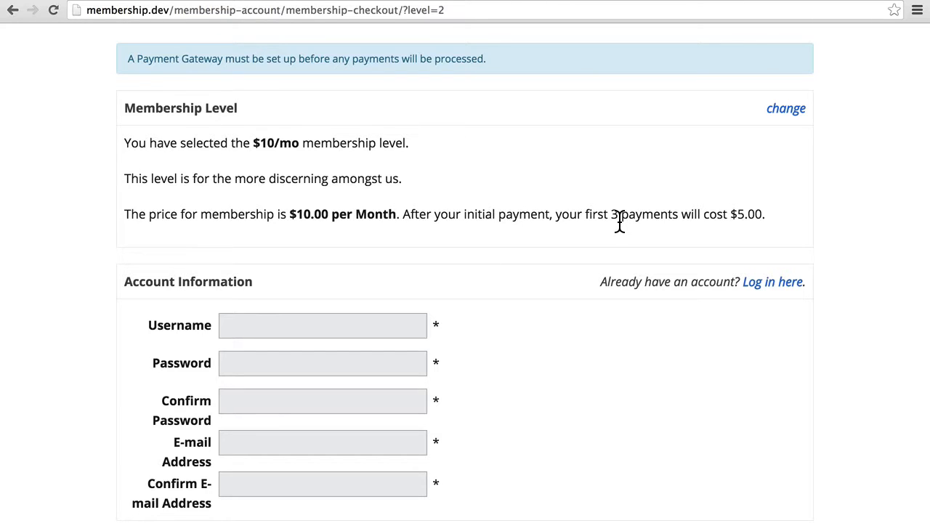
scroll(619, 222, down, 3)
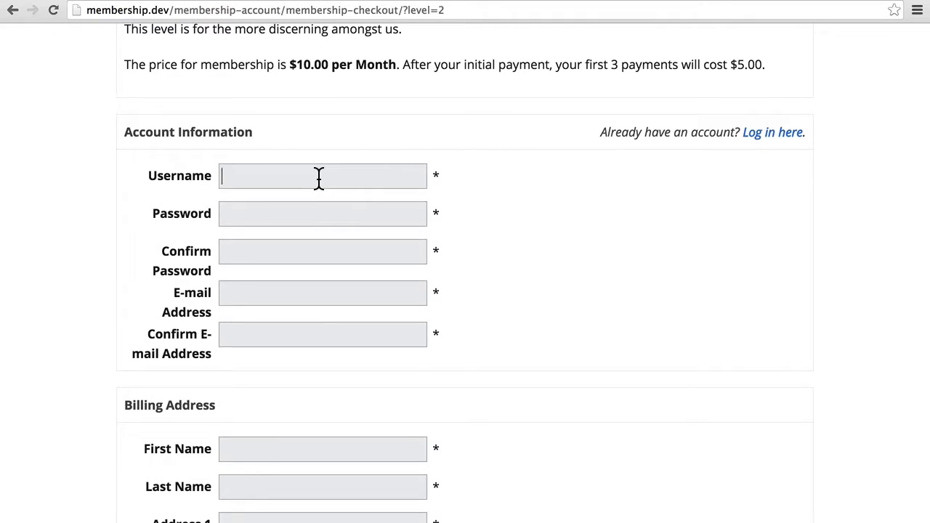
Enter the test member's username, password and confirmed e-mail address
click(318, 179)
text(davidtest)
key(Tab)
text(test)
key(Tab)
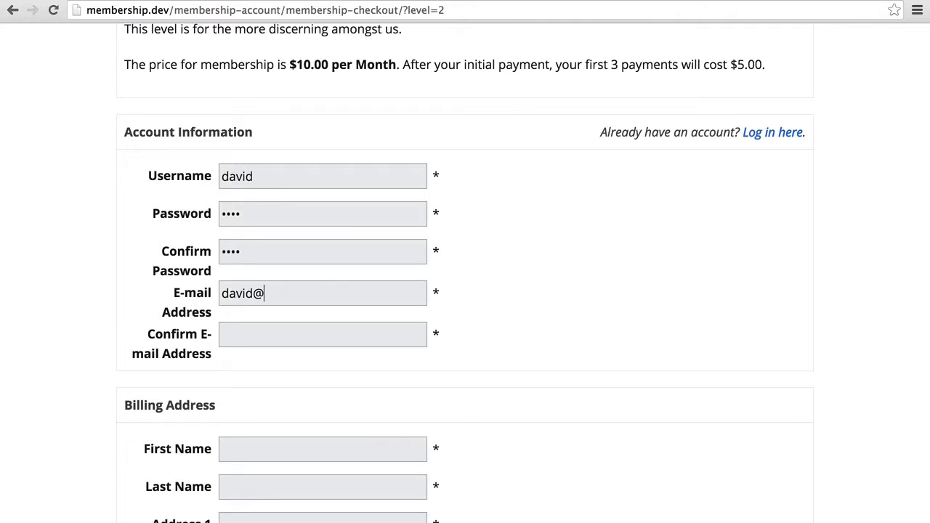
key(Tab)
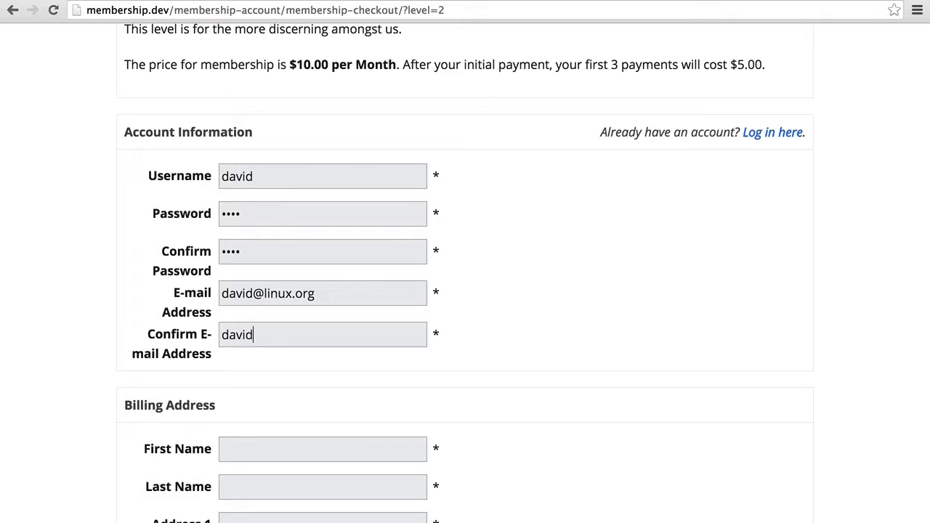
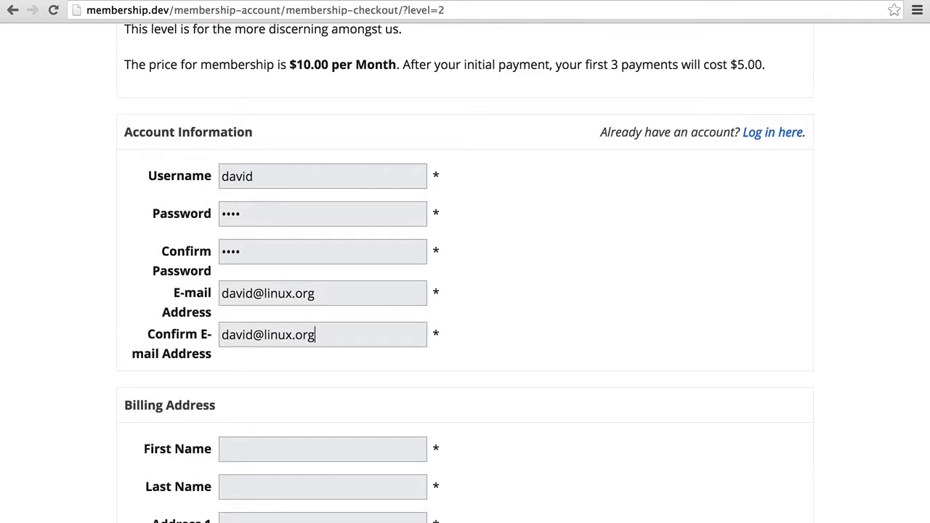
scroll(465, 273, down, 8)
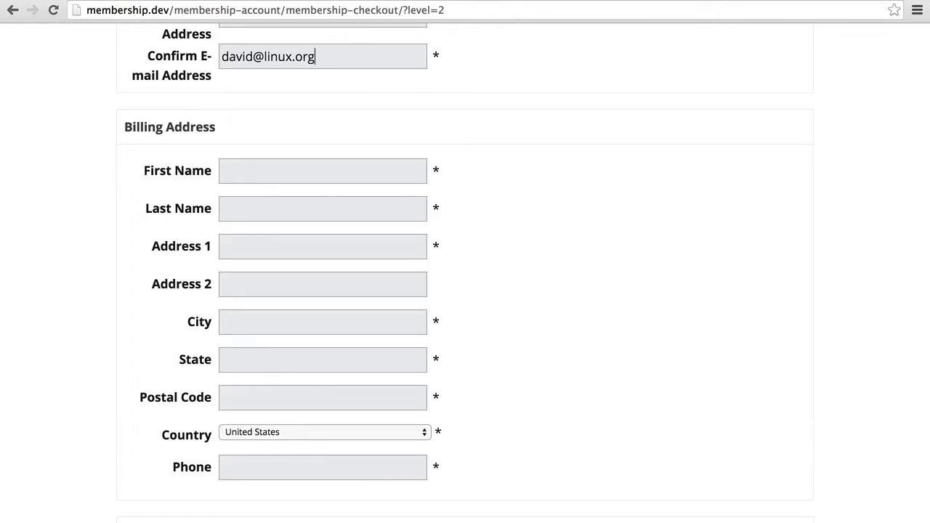
Enter the billing first and last name and accept the saved autofill address, country United States
click(286, 175)
text(David)
key(Tab)
text(Penguin)
key(Tab)
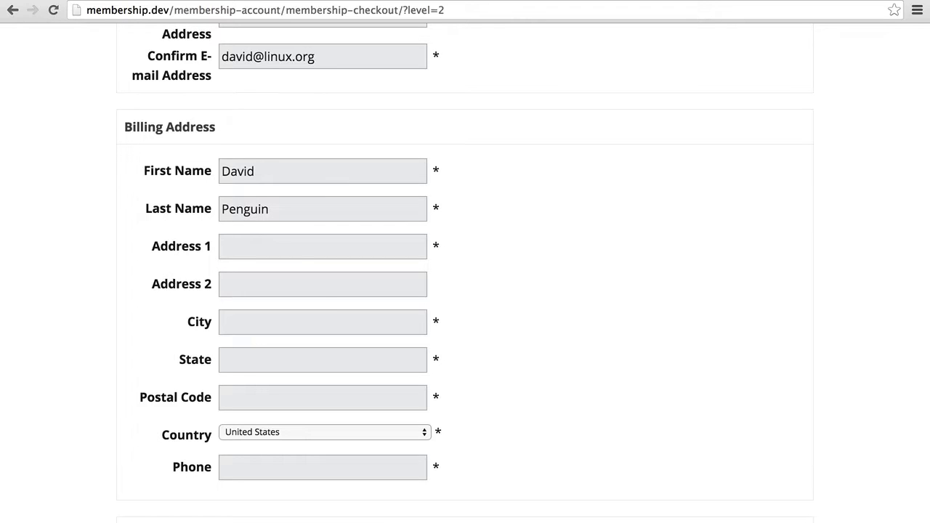
text(1234)
key(Down)
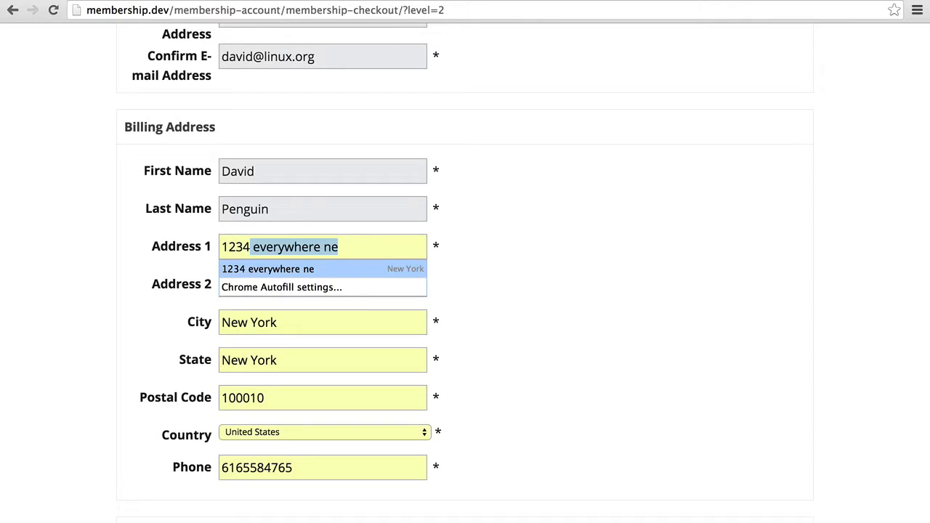
key(Return)
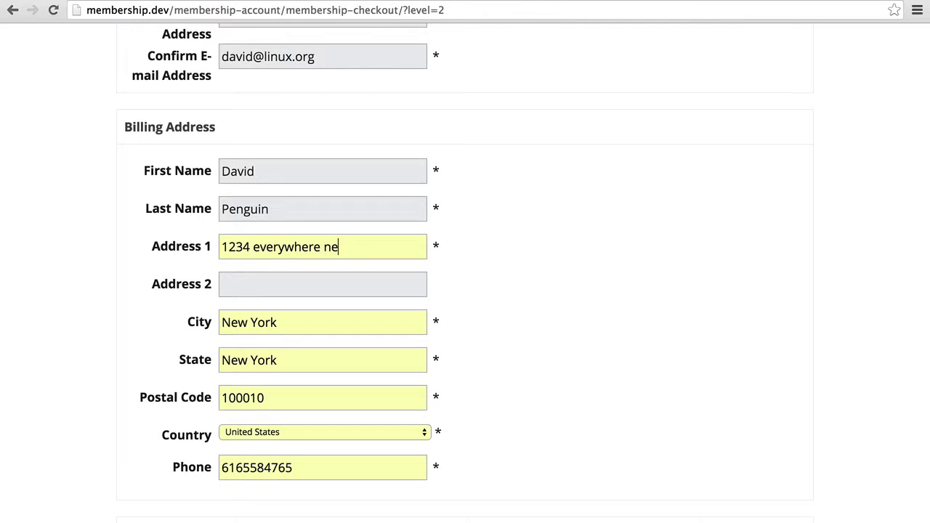
scroll(523, 273, down, 1)
scroll(328, 206, down, 10)
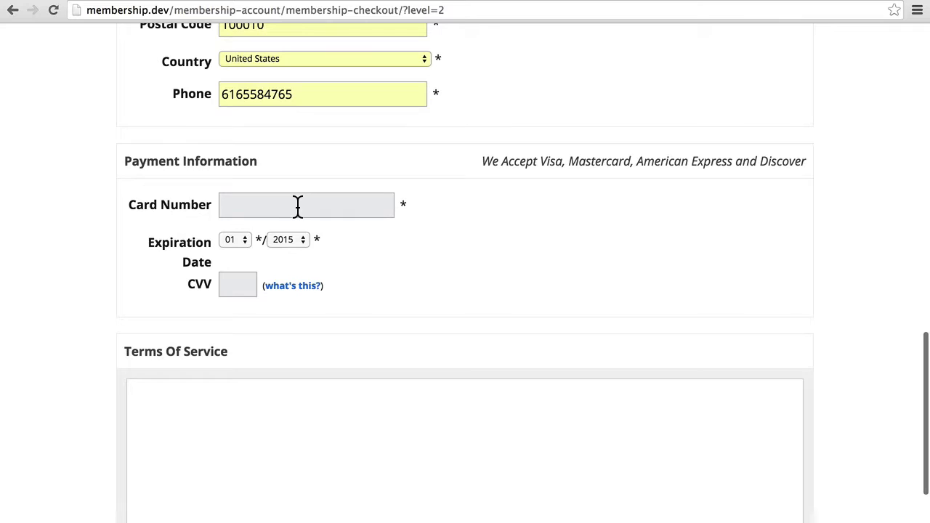
click(298, 205)
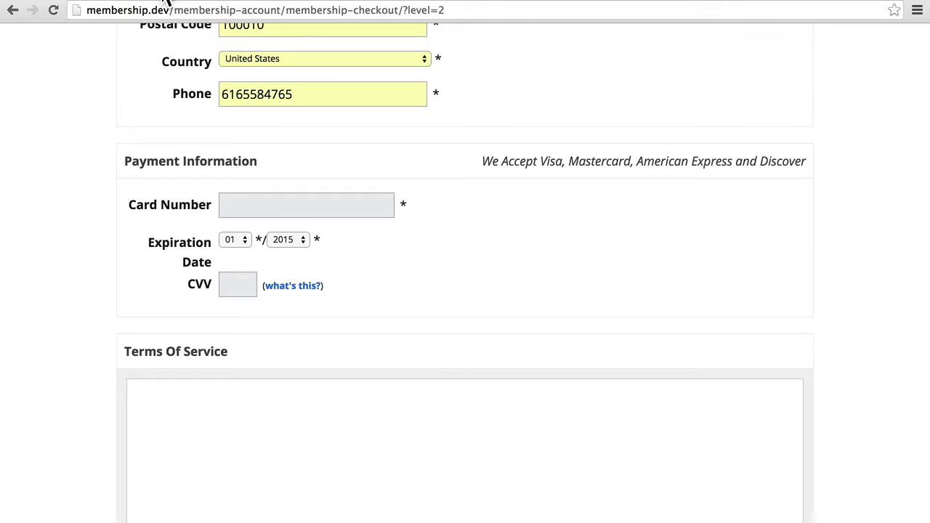
key(super+shift+n)
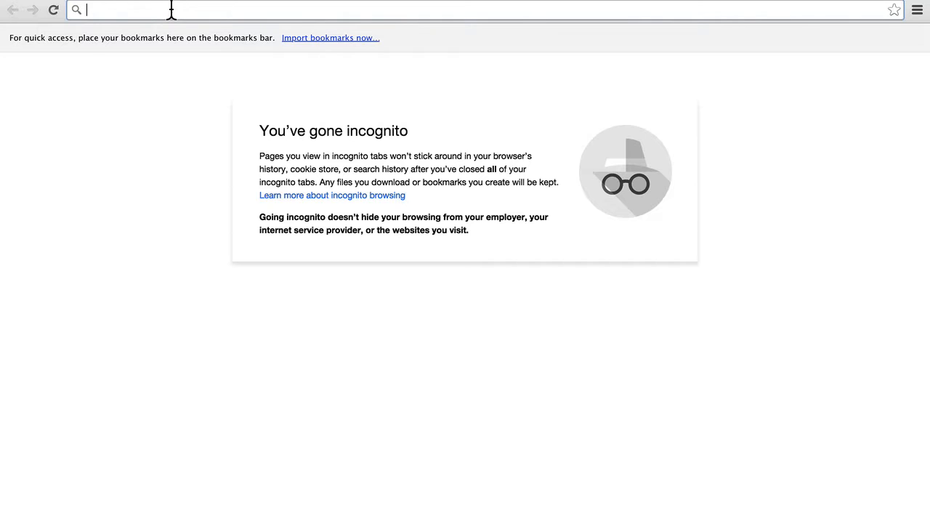
text(s)
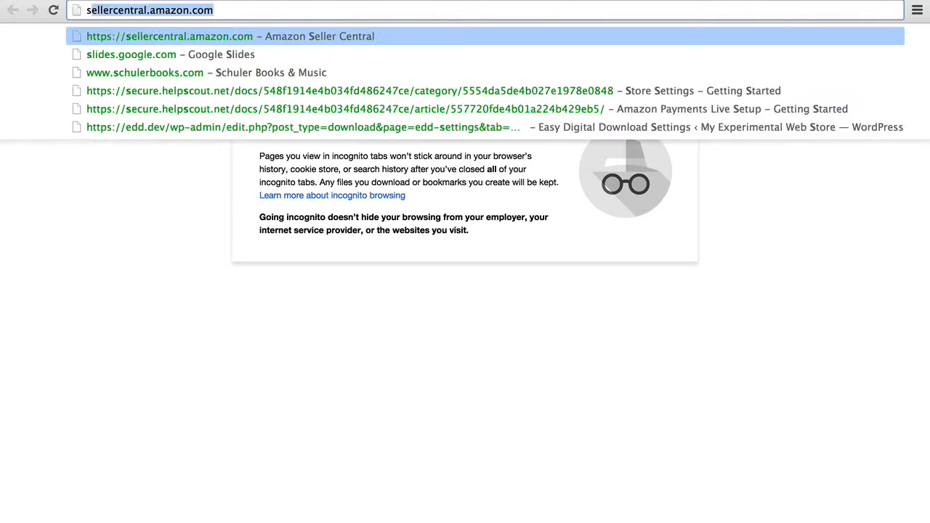
text(tripe test cards)
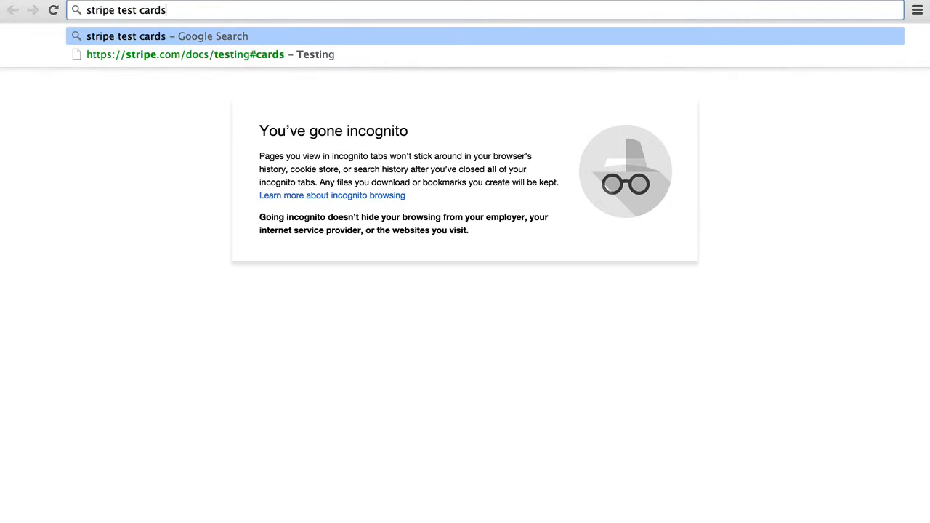
key(Return)
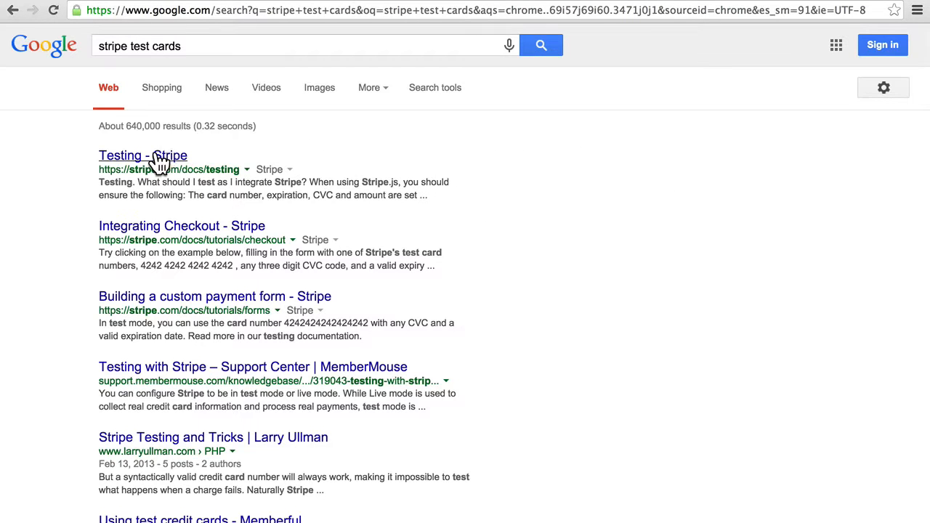
click(160, 161)
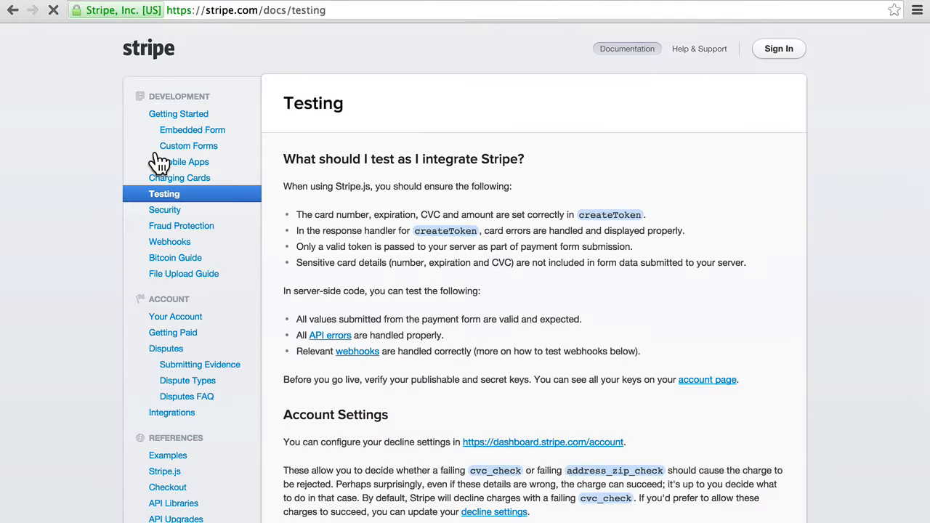
scroll(491, 156, down, 8)
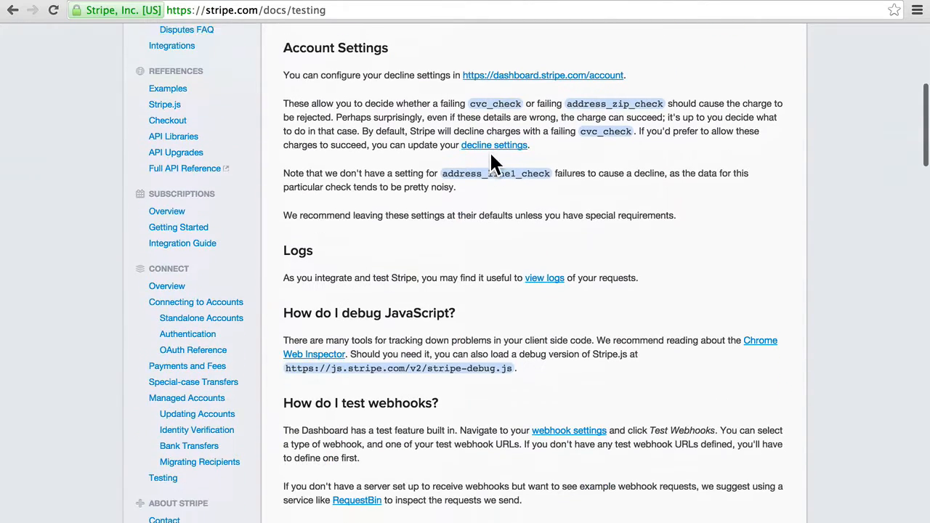
scroll(491, 156, down, 8)
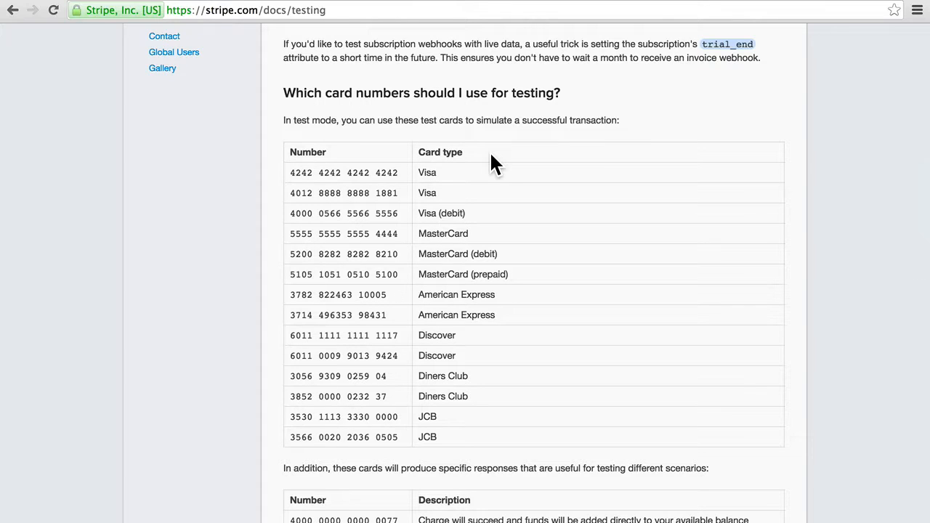
triple_click(382, 173)
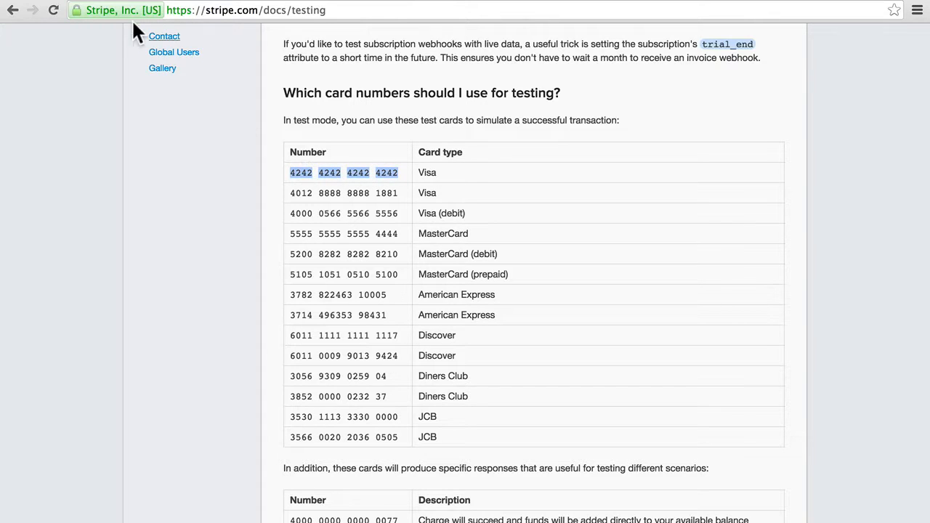
click(93, 2)
Enter the pasted Visa test card number, expiry year 2016 and CVV 767
click(260, 207)
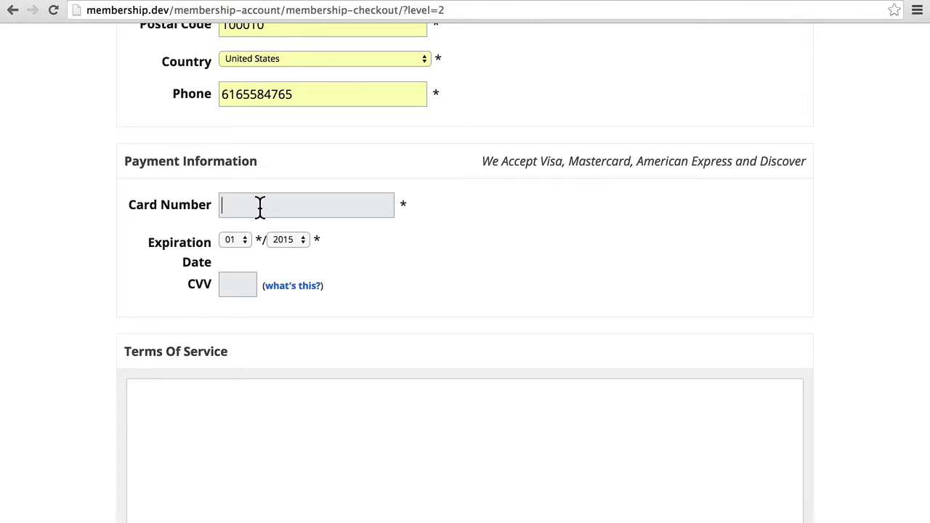
key(super+v)
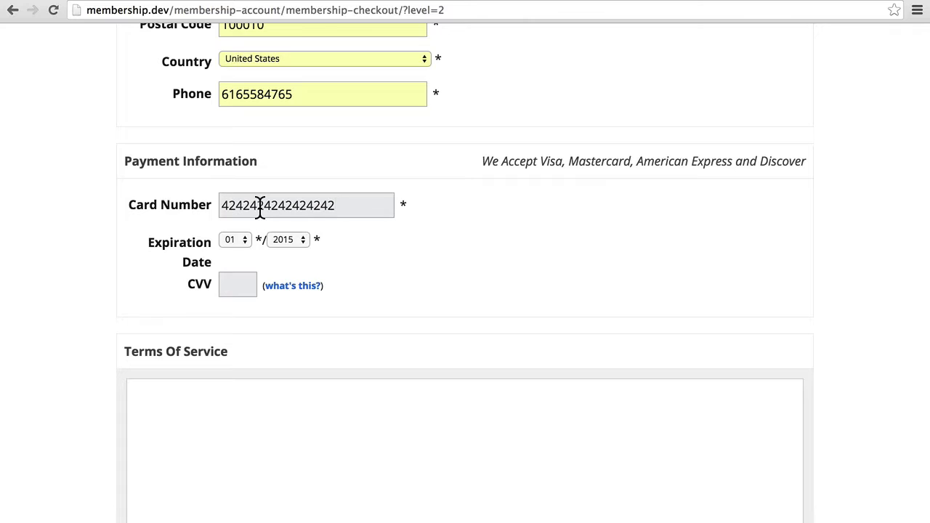
click(280, 239)
key(Escape)
text(767)
Submit the $10/mo checkout and review the confirmation receipt for the Visa ending 4242
scroll(427, 262, down, 5)
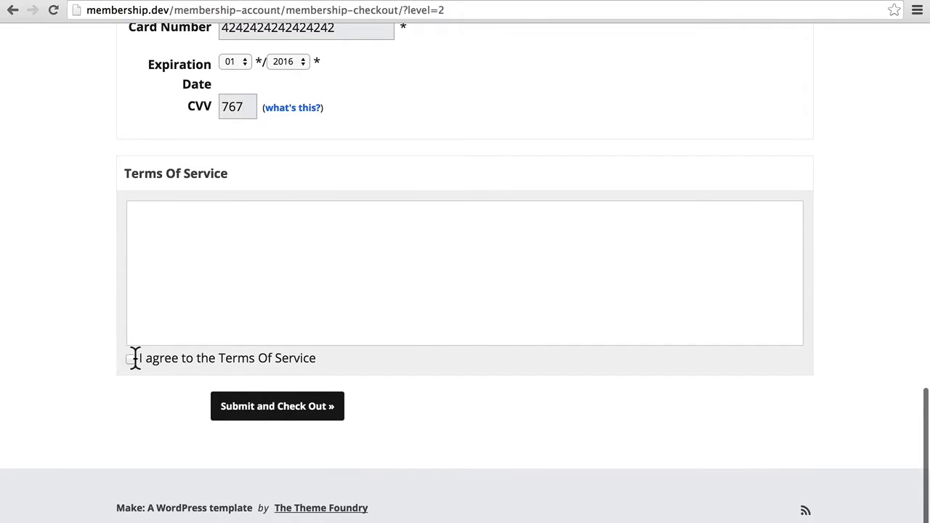
click(242, 406)
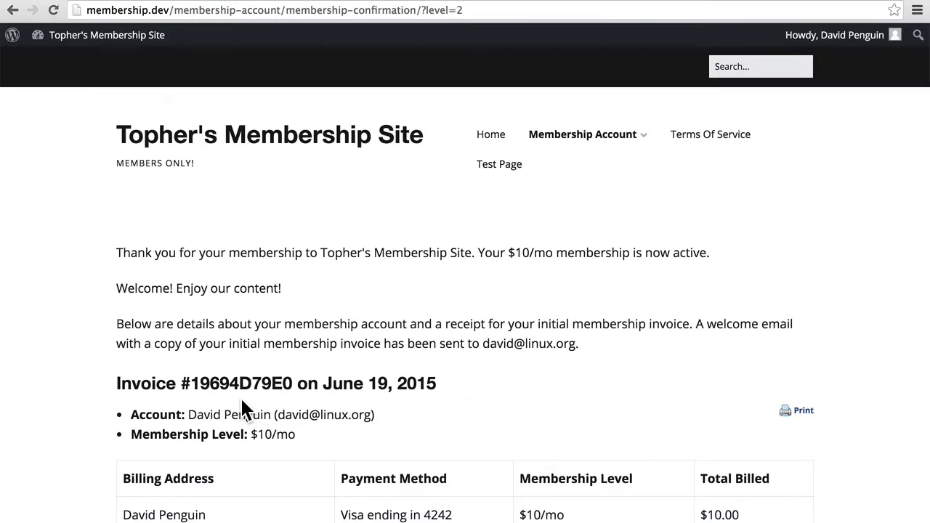
scroll(471, 390, down, 3)
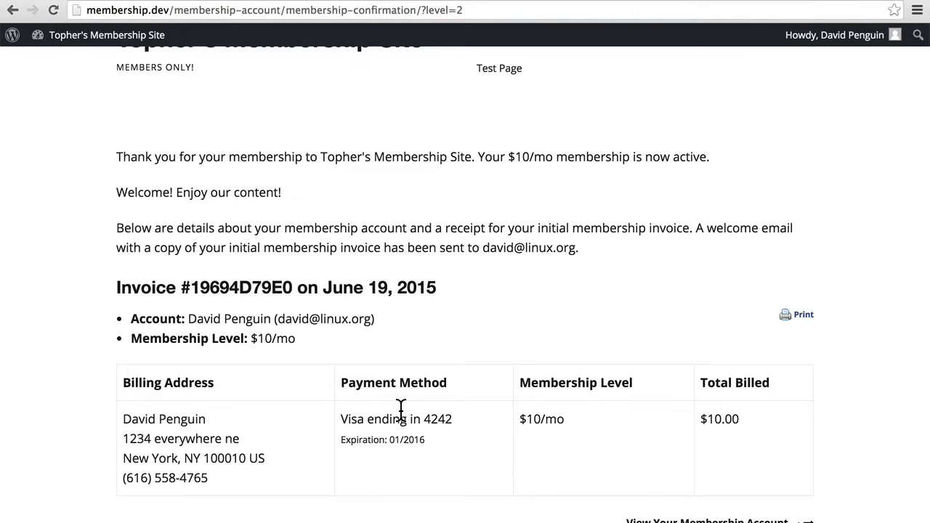
scroll(597, 414, down, 3)
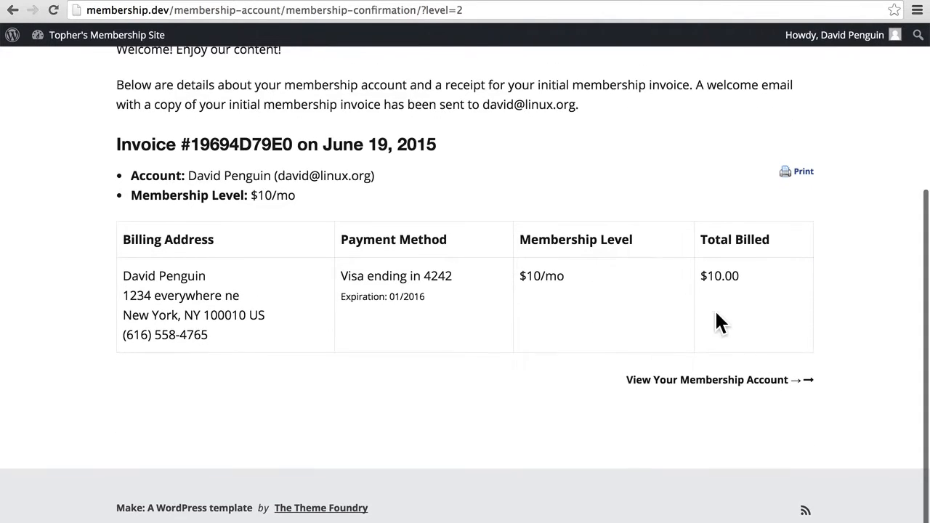
Open the membership account page and view the June 19, 2015 past invoice
click(703, 384)
scroll(704, 391, down, 4)
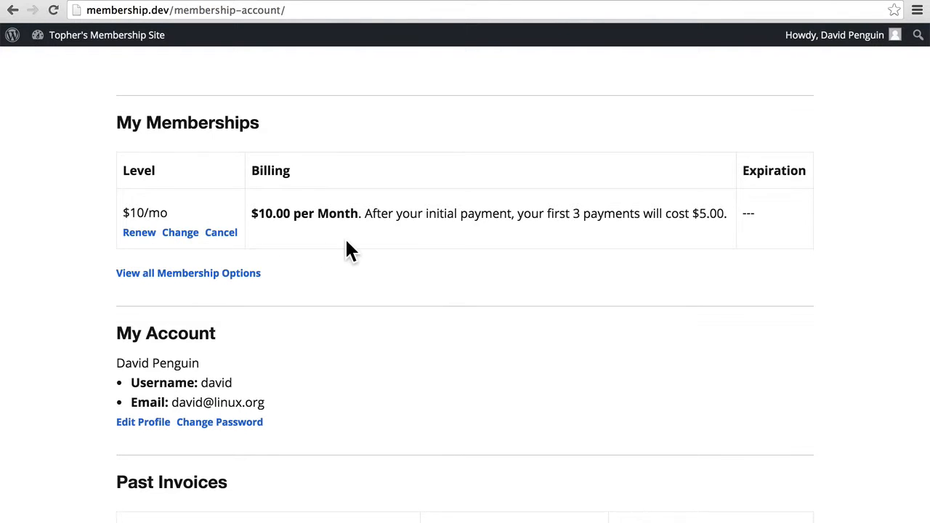
scroll(346, 244, down, 3)
scroll(346, 247, down, 2)
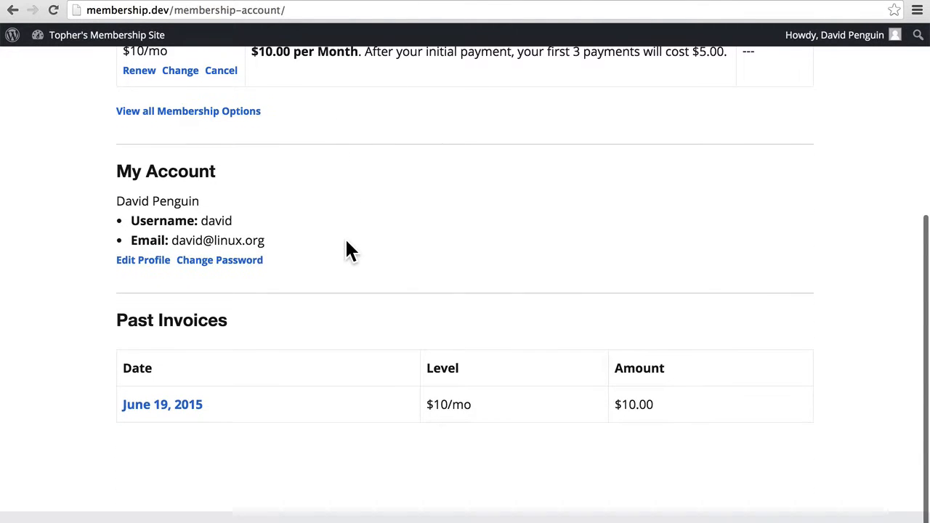
click(166, 409)
scroll(475, 378, down, 3)
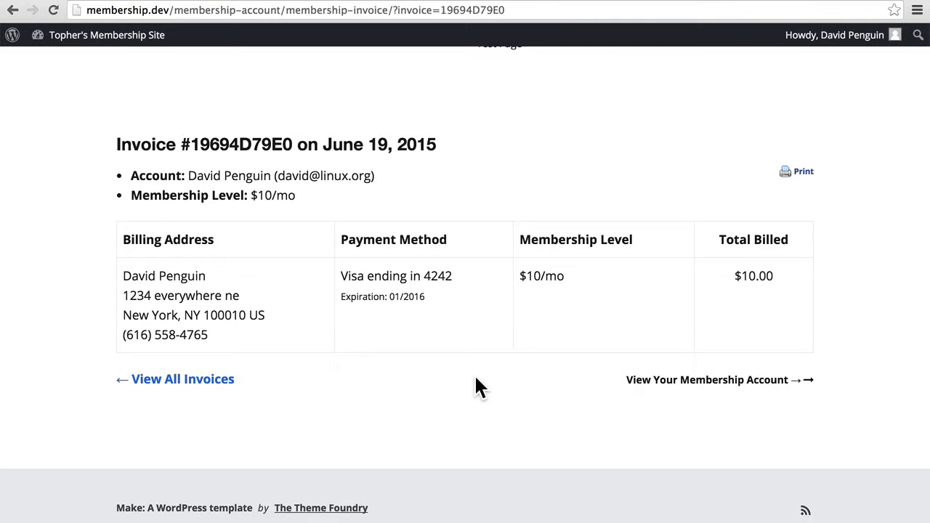
scroll(478, 388, up, 3)
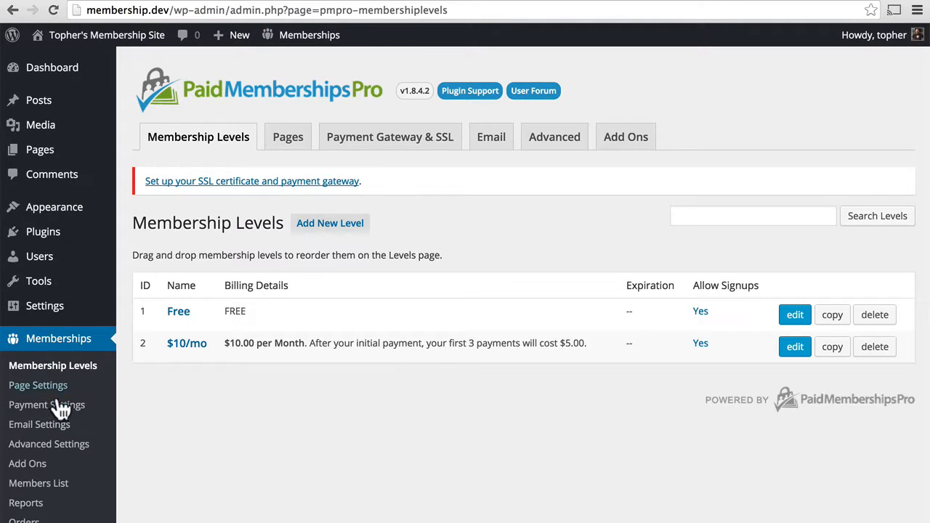
Show the Memberships Orders list with the $10.00 paid order and three free orders
click(25, 520)
scroll(550, 173, down, 2)
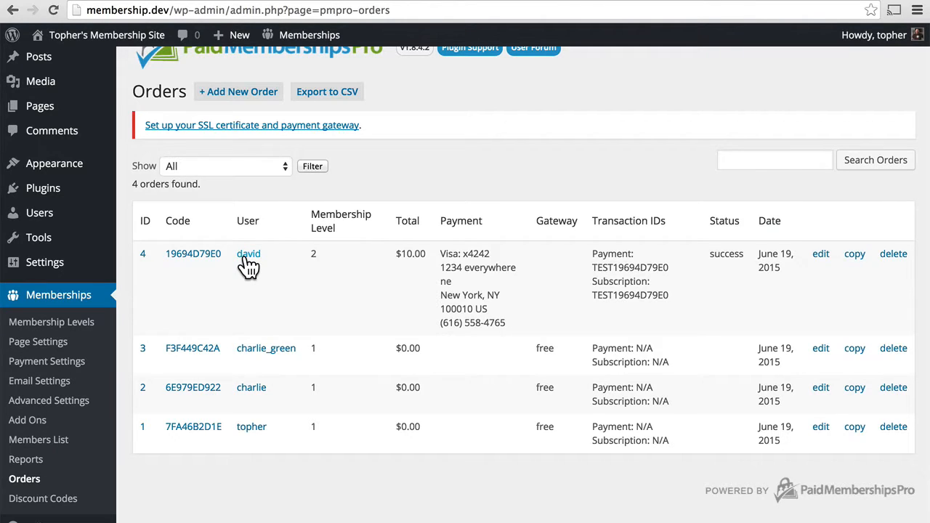
Inspect the $10.00 order's total, 01/2016 Visa expiry, success status and masked account number
click(192, 256)
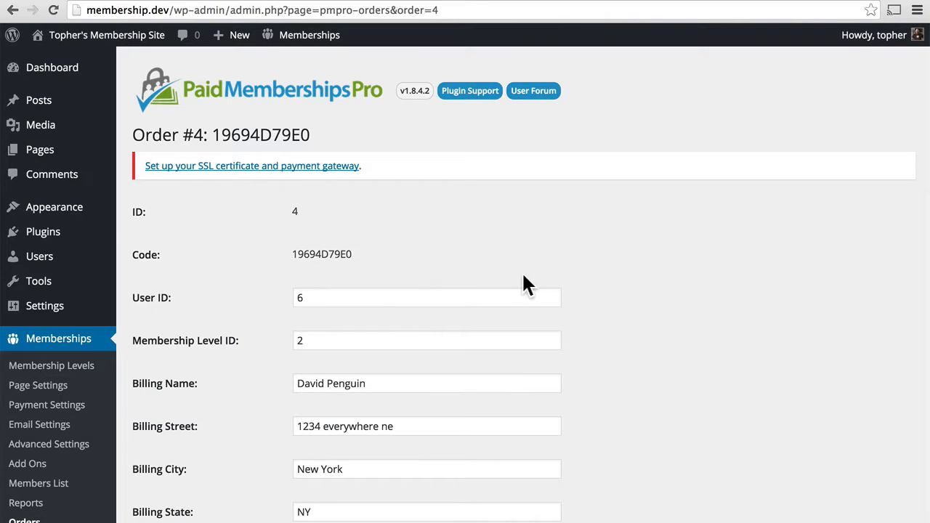
scroll(669, 291, down, 5)
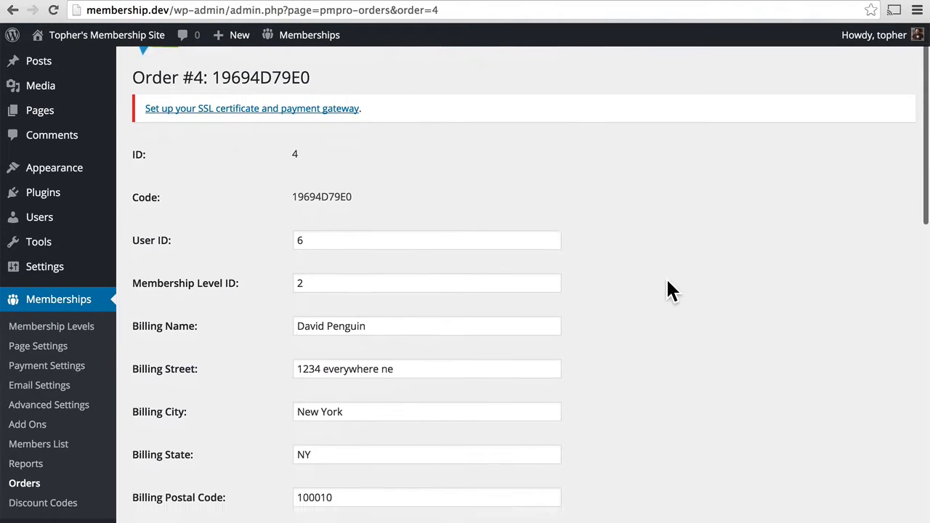
scroll(669, 291, down, 4)
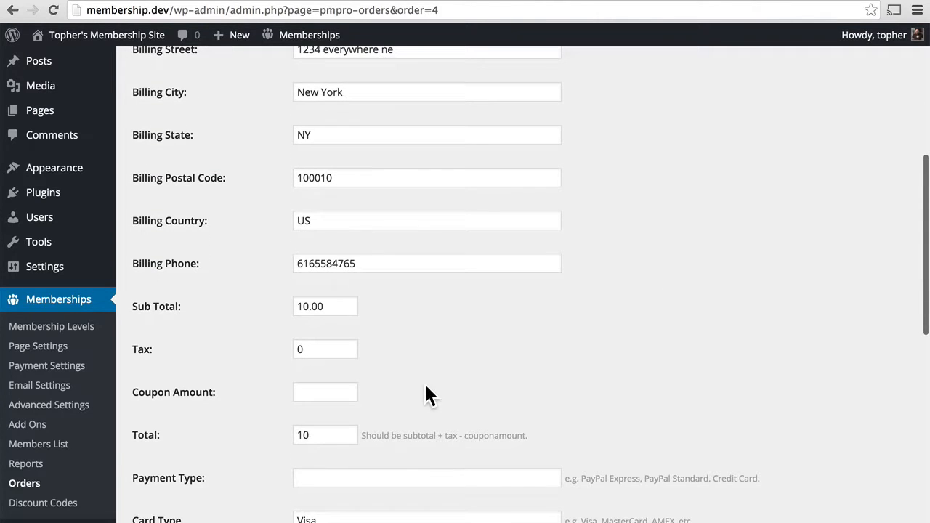
scroll(405, 441, down, 2)
scroll(408, 453, down, 4)
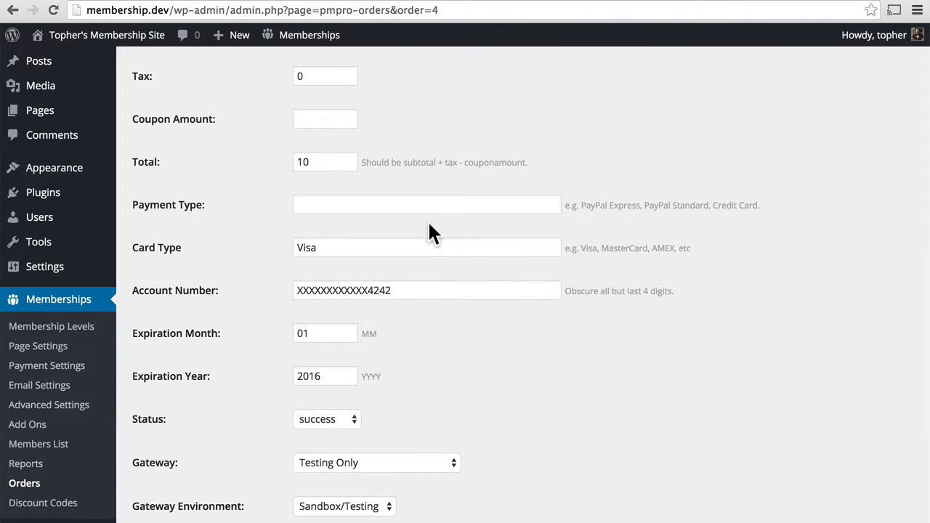
click(403, 293)
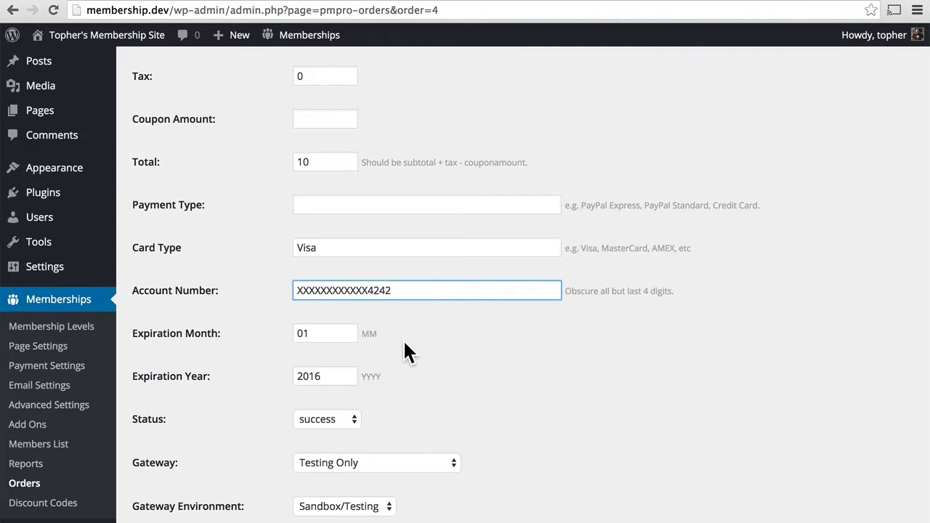
Keep the paid order's status at success, then open free order #3's details
click(349, 422)
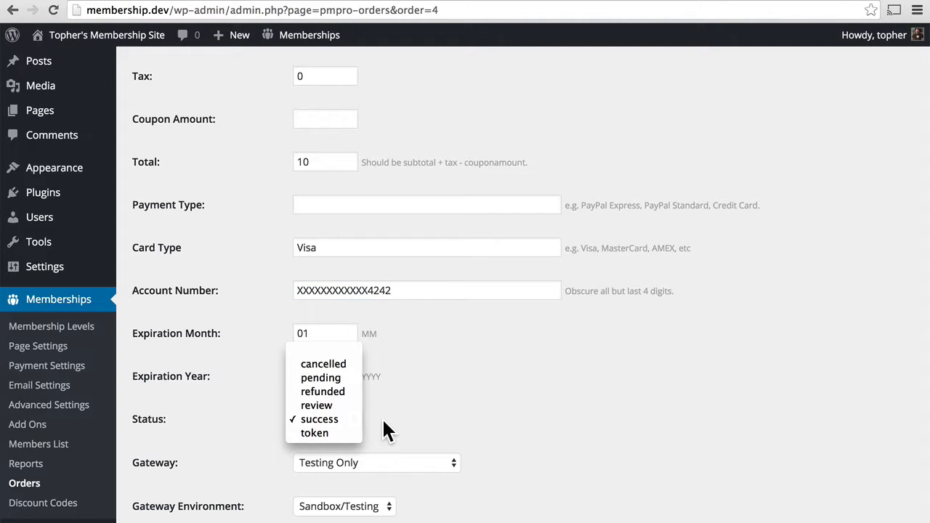
click(382, 417)
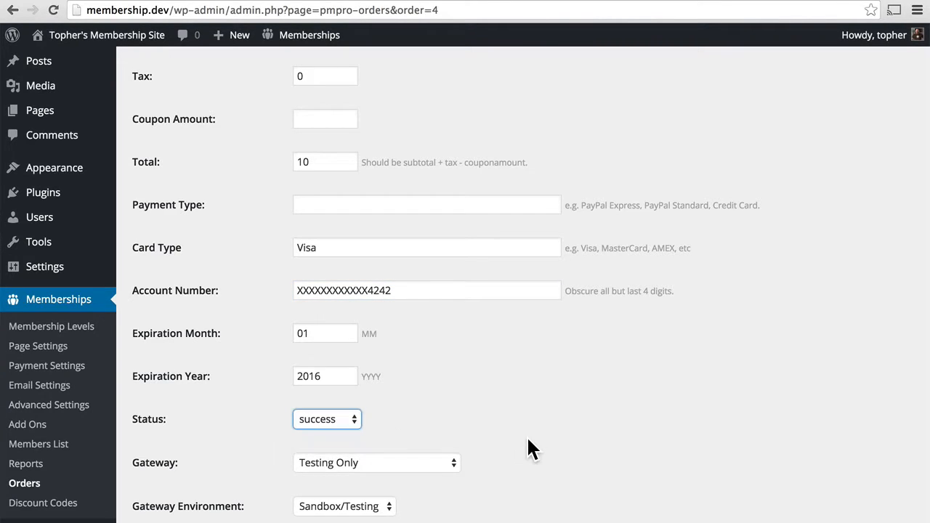
scroll(526, 435, down, 4)
scroll(528, 439, down, 1)
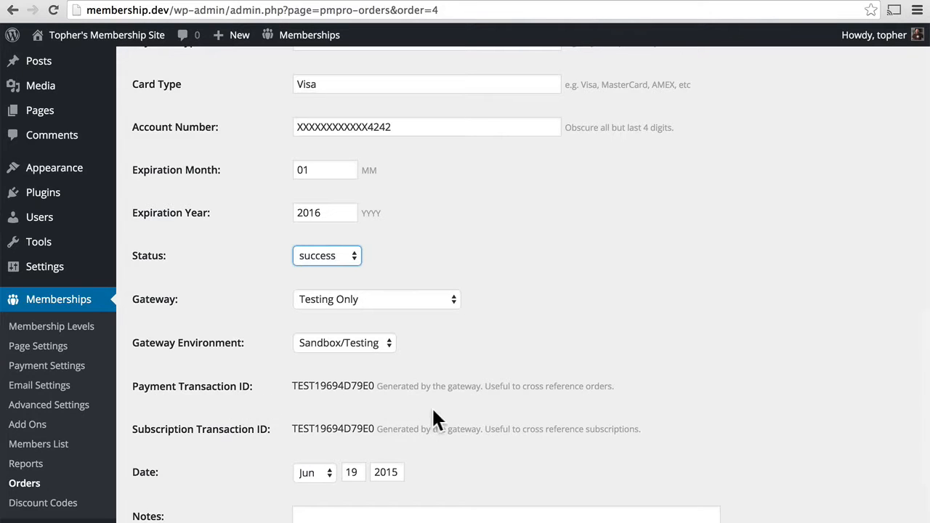
scroll(439, 405, down, 5)
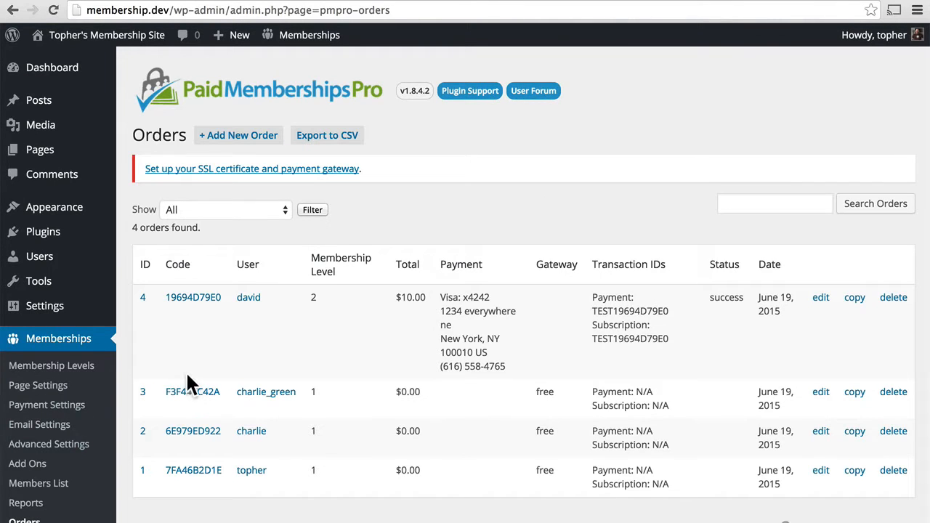
click(193, 394)
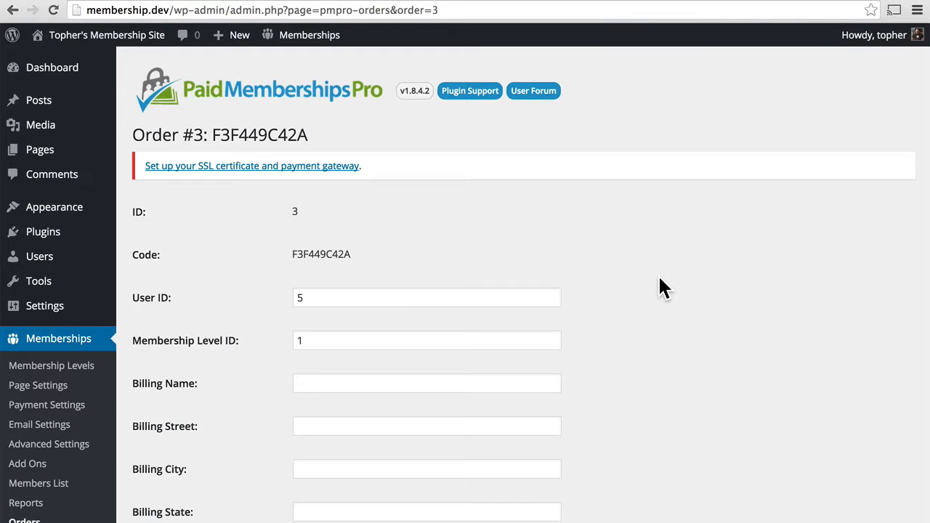
Scroll through free order #3's form and its empty billing fields
scroll(659, 278, down, 5)
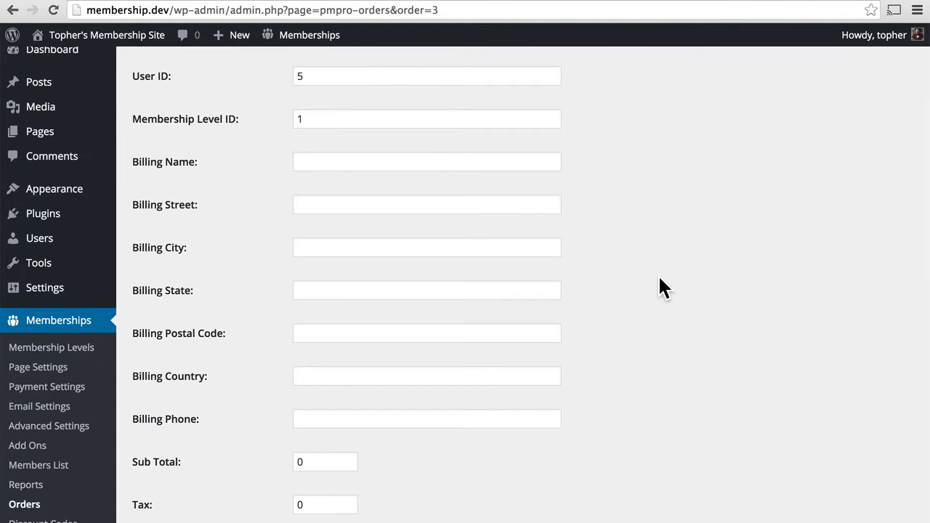
scroll(659, 279, down, 4)
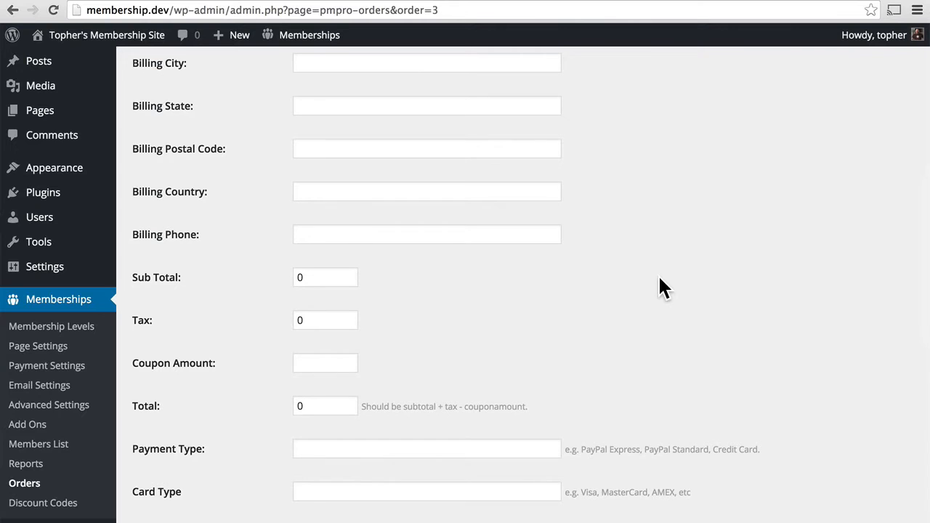
scroll(660, 278, down, 3)
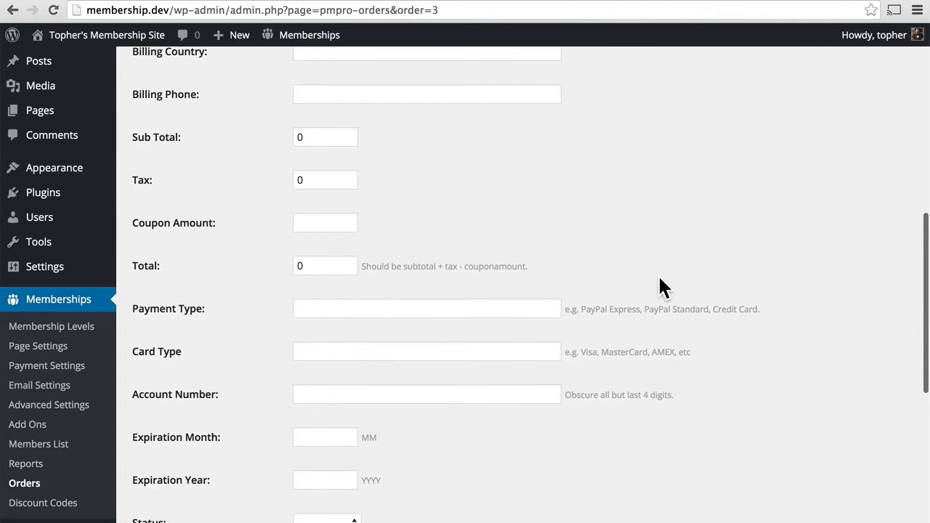
scroll(660, 279, down, 7)
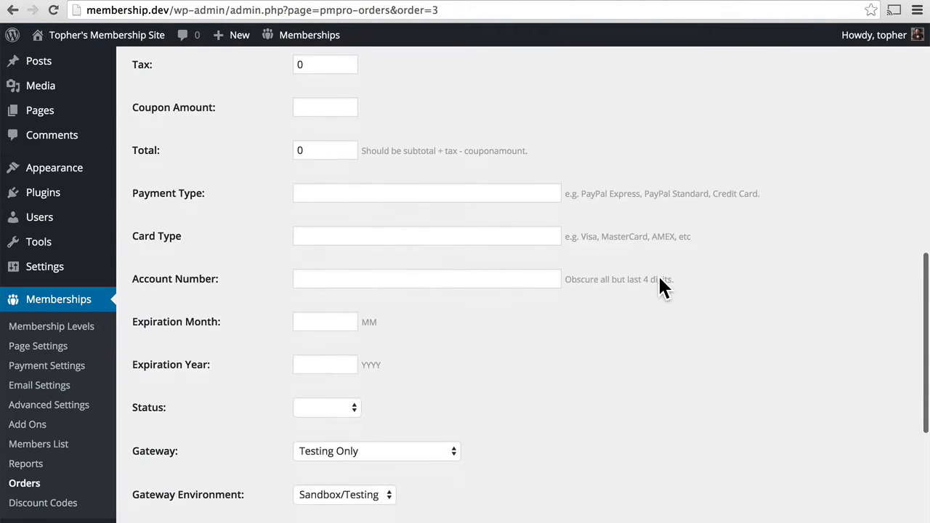
scroll(660, 279, up, 1)
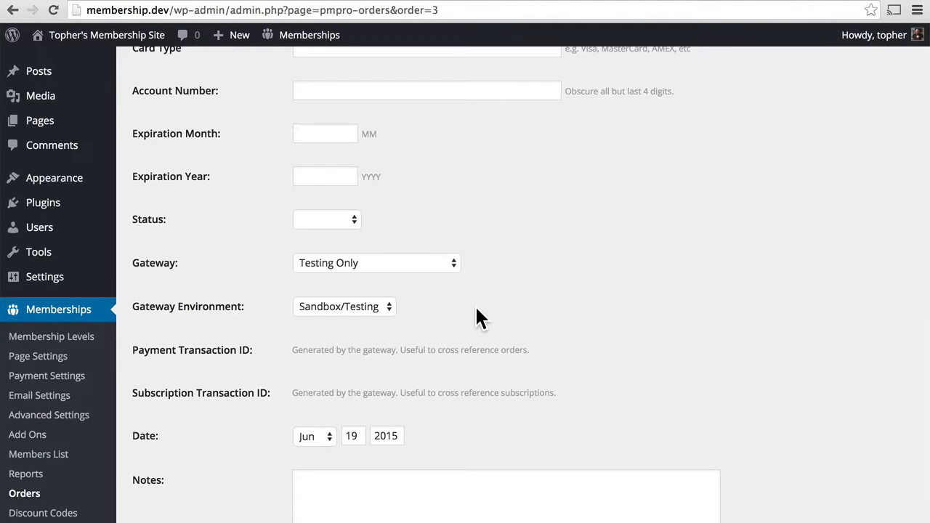
scroll(476, 309, up, 1)
scroll(477, 309, up, 5)
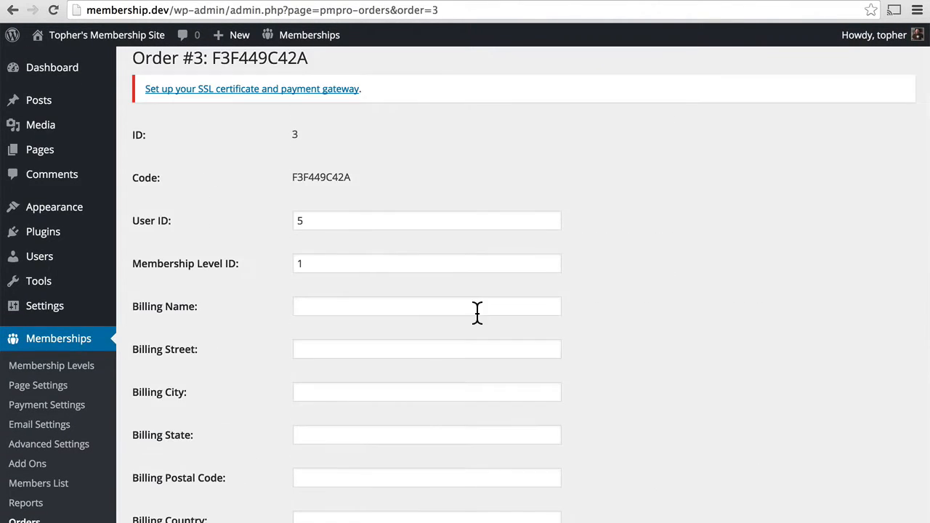
Return to the Orders list and open free order 7FA46B2D1E
scroll(476, 313, down, 10)
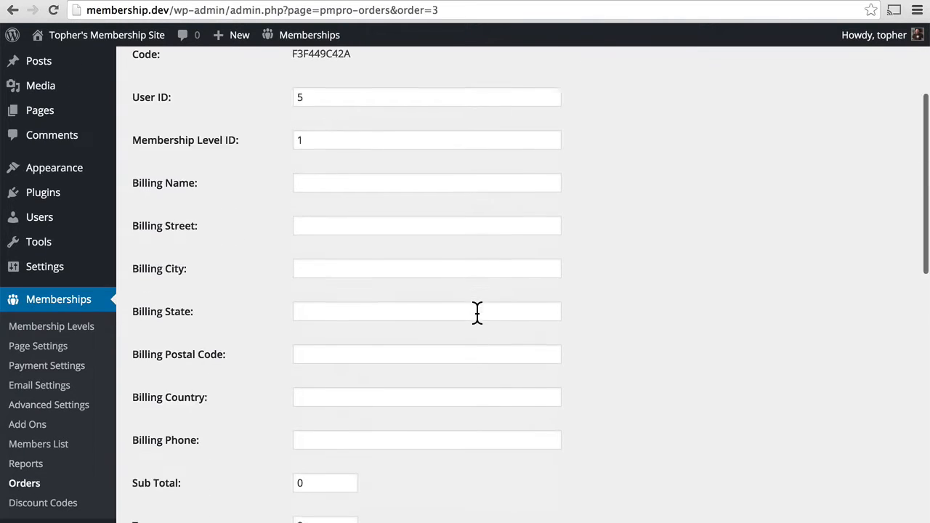
scroll(477, 314, down, 2)
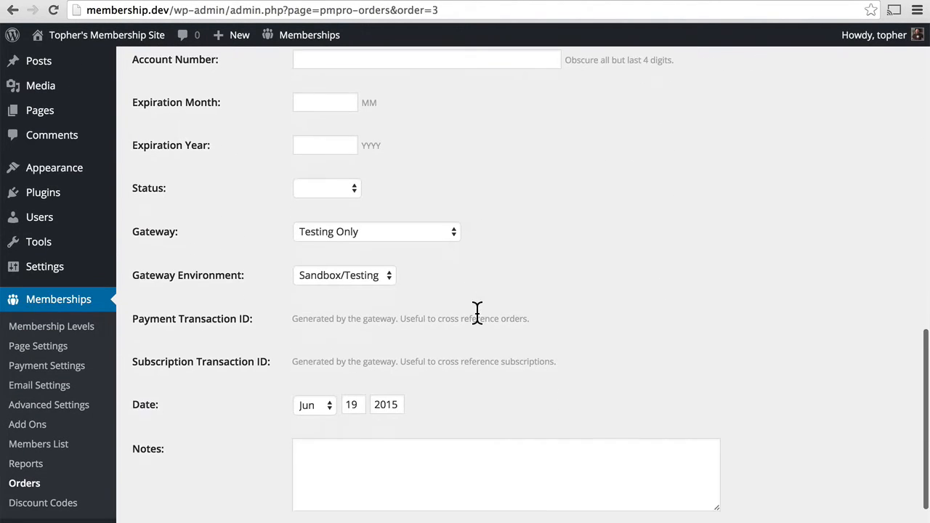
click(29, 485)
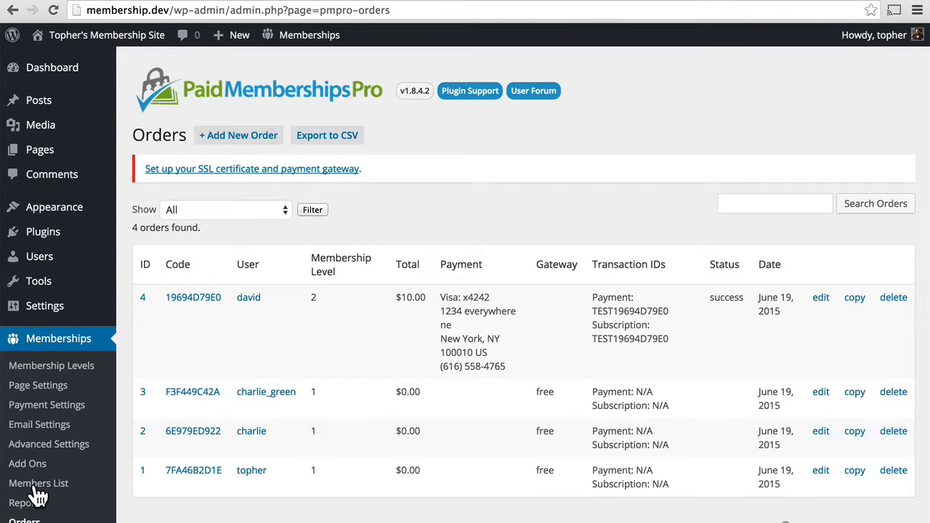
click(193, 473)
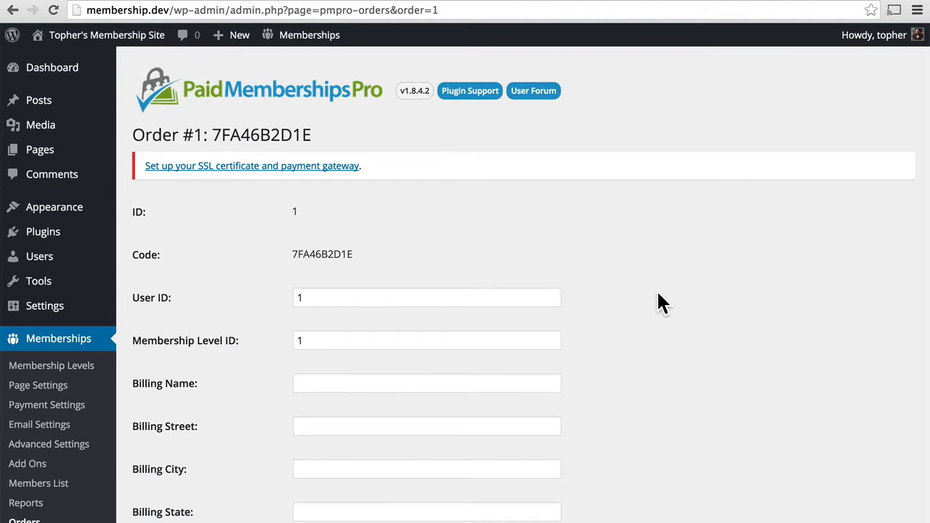
Check order 7FA46B2D1E's User ID and Membership Level fields, then go back to Orders
scroll(659, 296, down, 5)
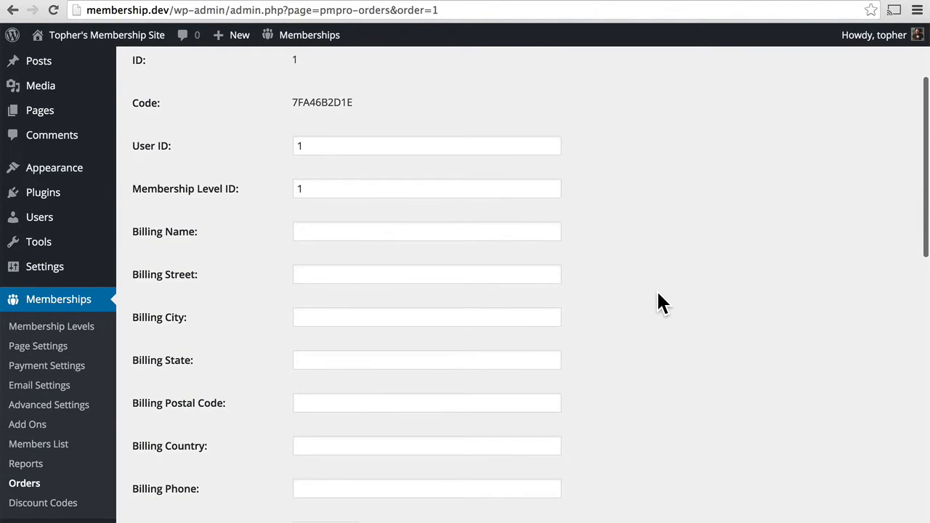
click(343, 189)
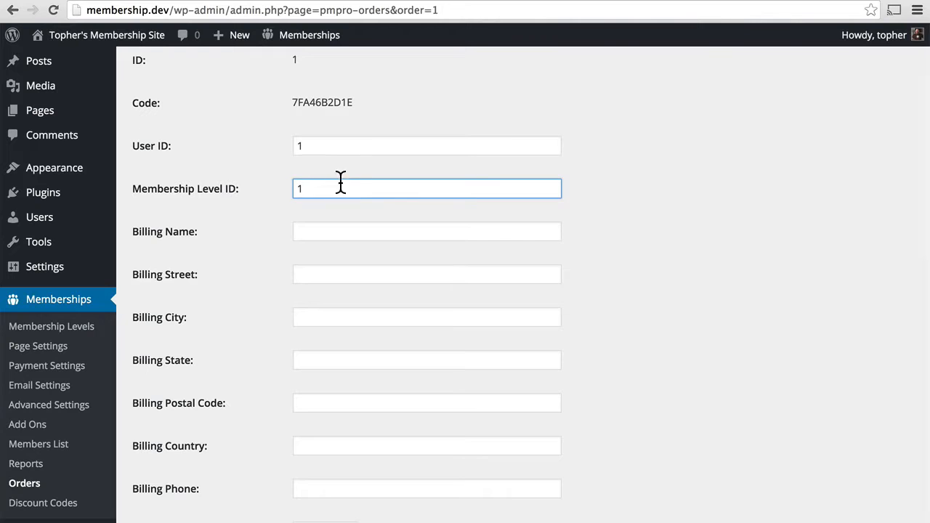
double_click(320, 149)
click(429, 144)
scroll(614, 216, down, 6)
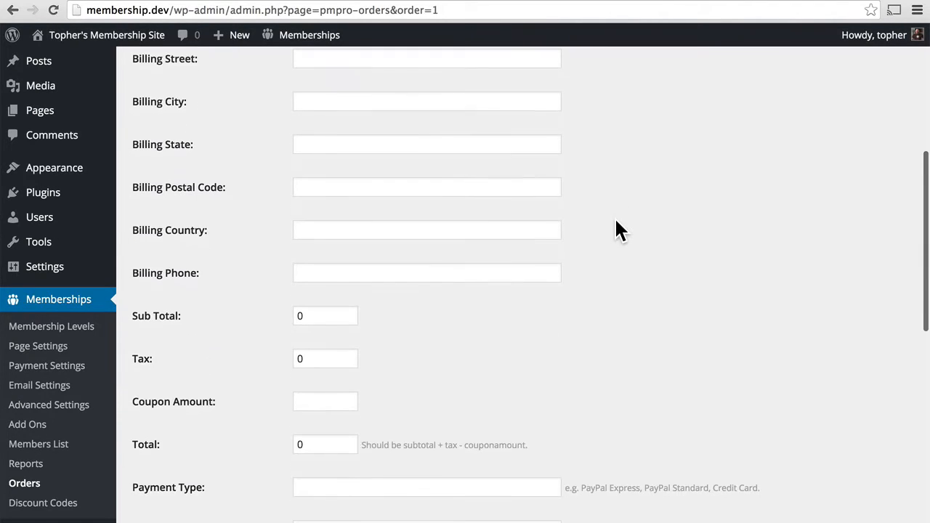
scroll(616, 221, down, 10)
scroll(616, 222, down, 3)
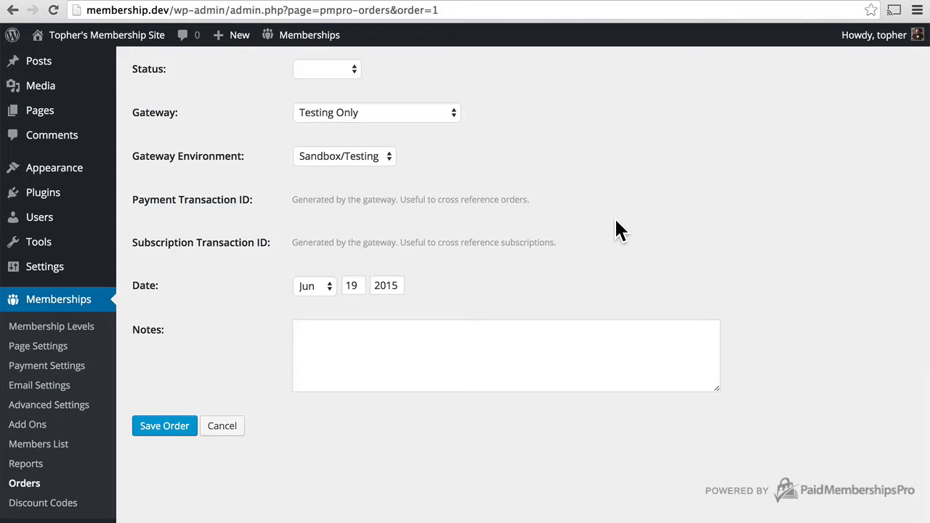
scroll(616, 222, up, 18)
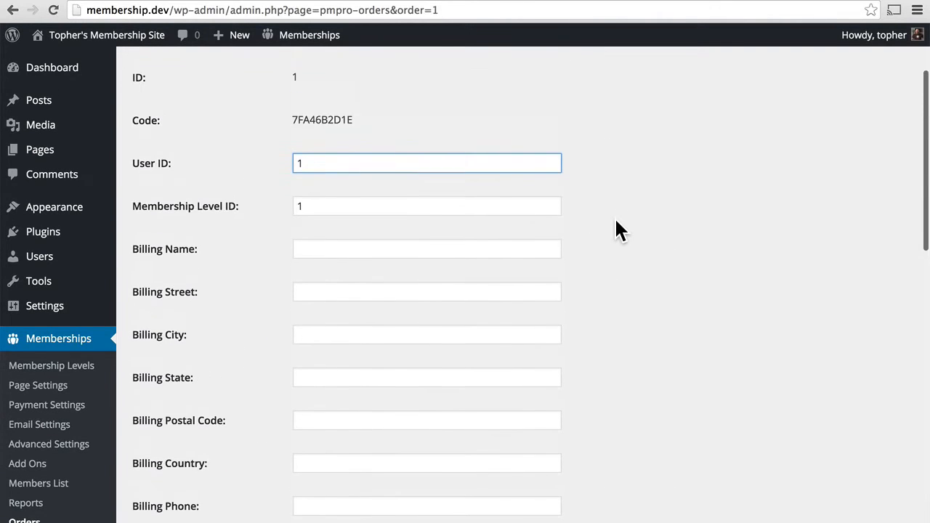
click(24, 521)
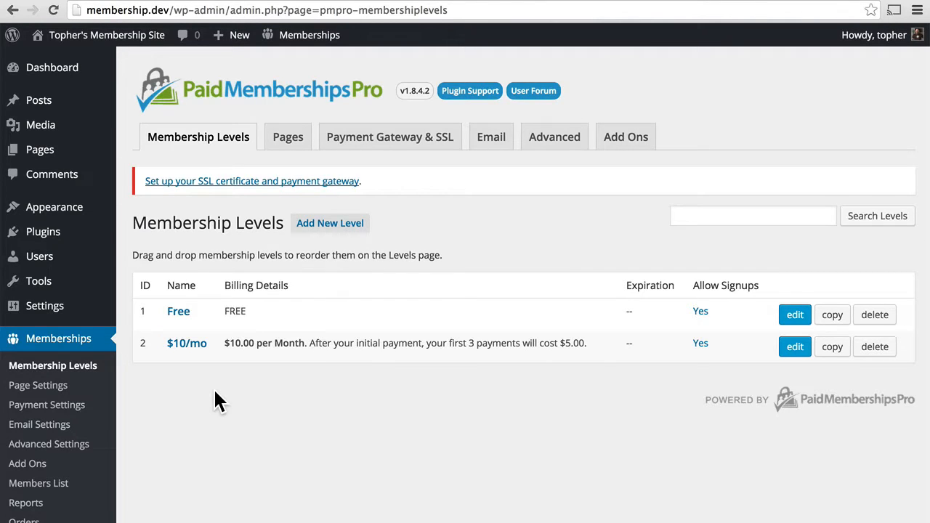
Create the first discount code on the Discount Codes page and name it RETURNING
scroll(215, 393, down, 1)
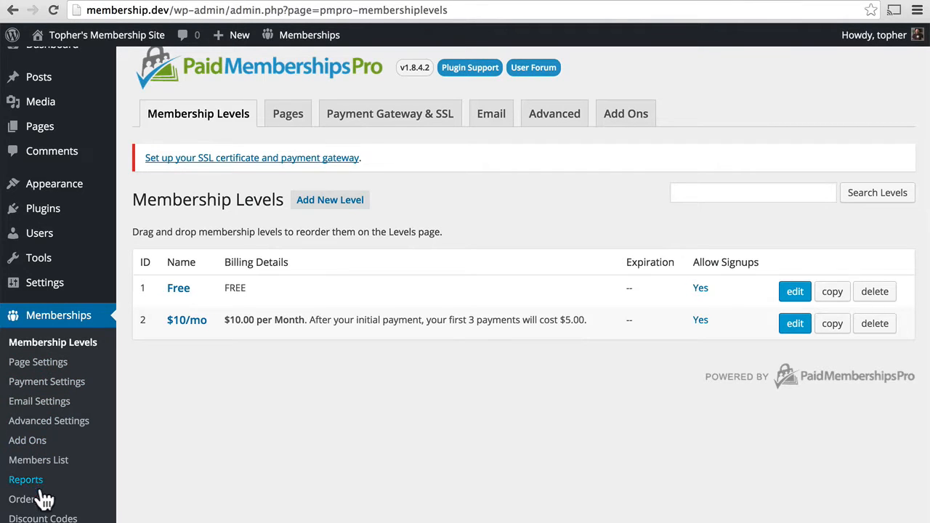
click(33, 519)
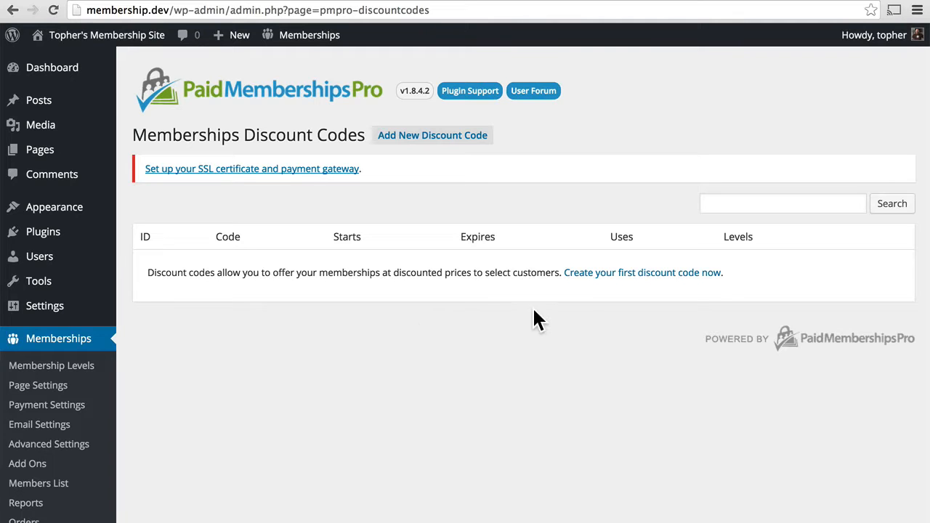
click(623, 275)
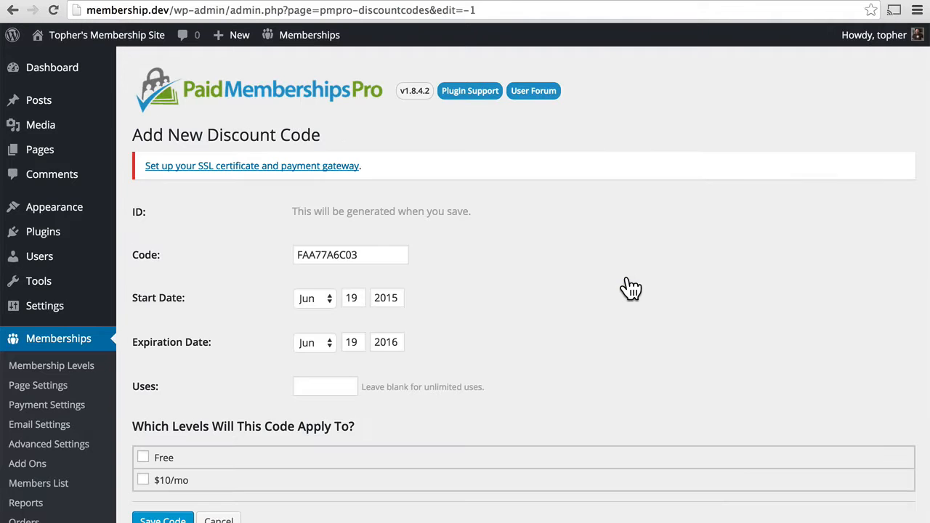
double_click(370, 254)
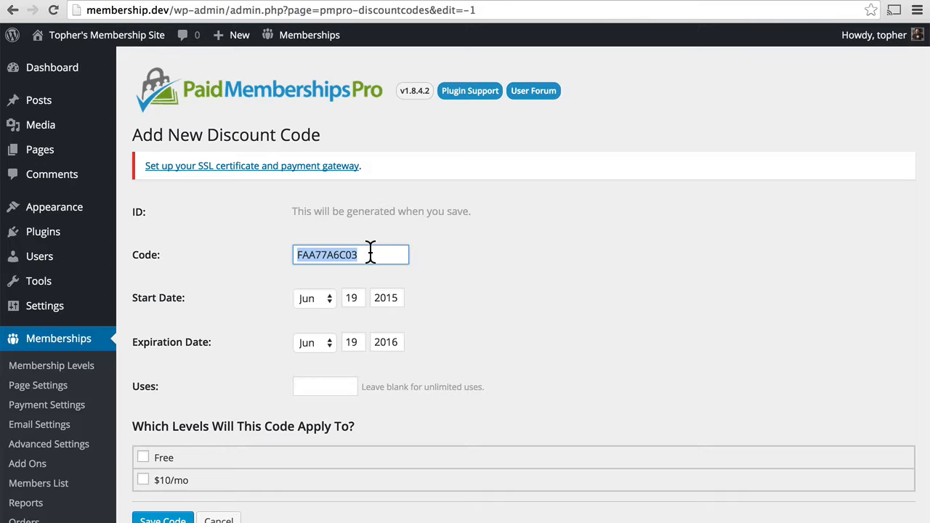
text(RET)
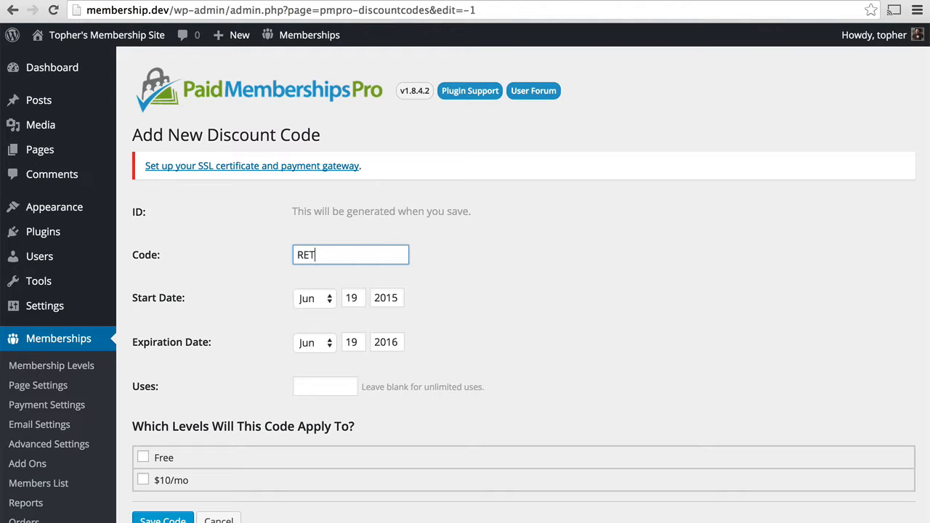
text(URNING)
click(335, 386)
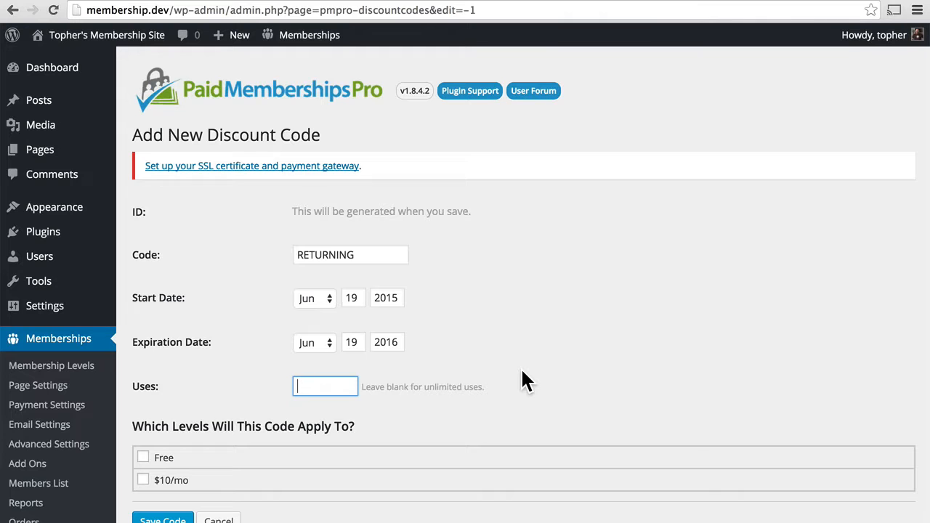
Apply RETURNING to the $10/mo level, leaving membership expiration turned off
click(145, 483)
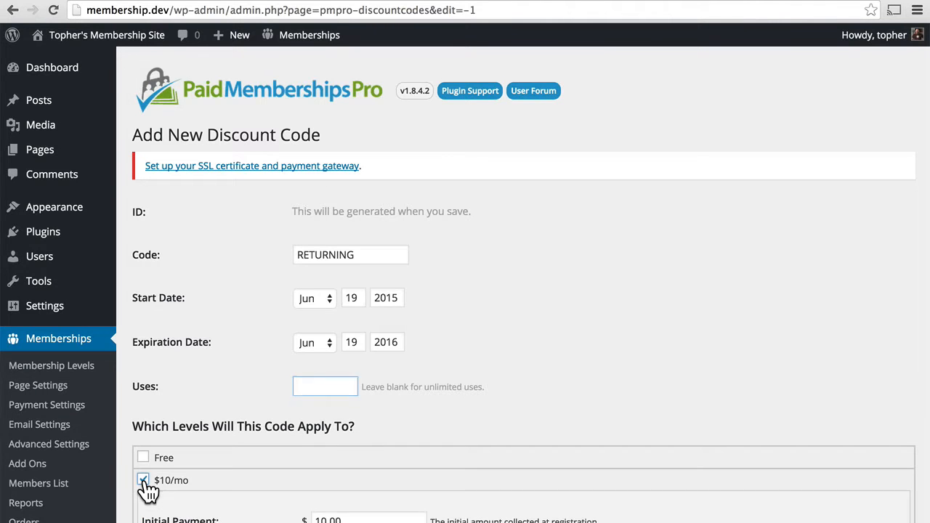
scroll(511, 400, down, 2)
scroll(510, 407, down, 10)
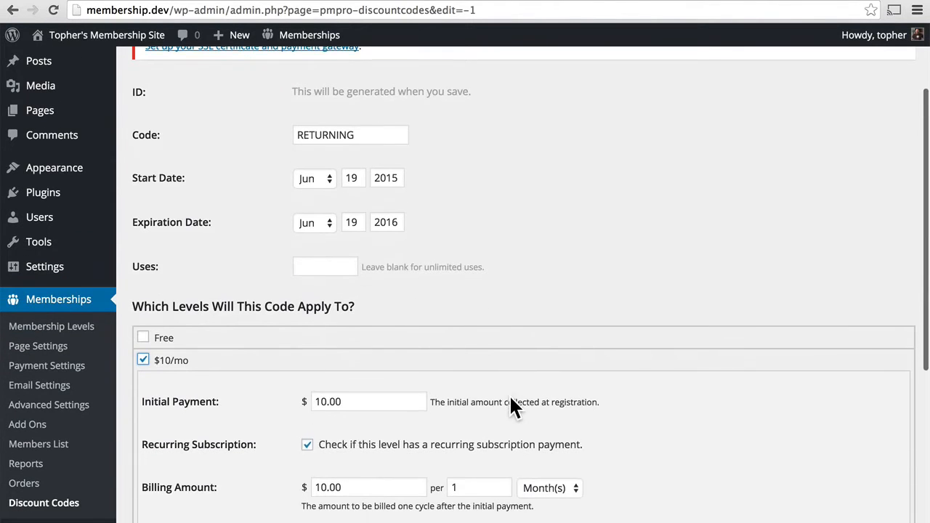
scroll(695, 283, down, 1)
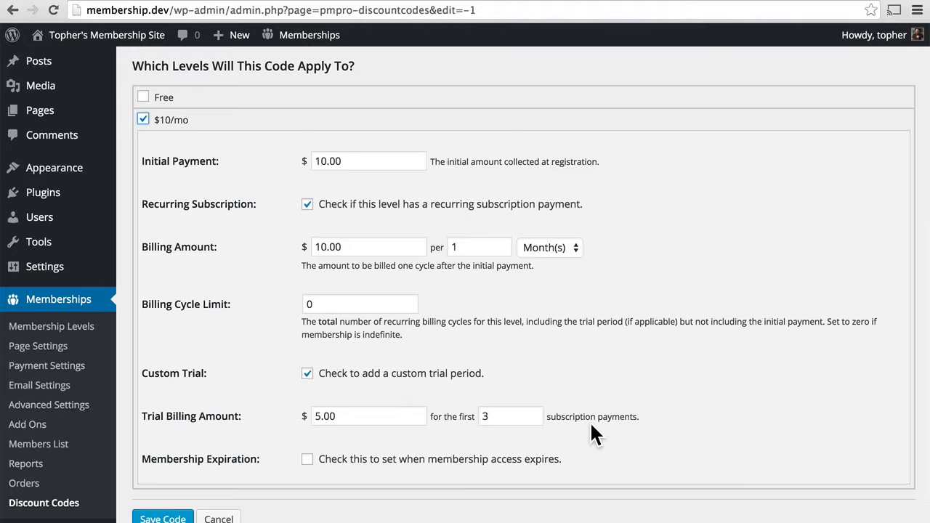
scroll(591, 427, down, 3)
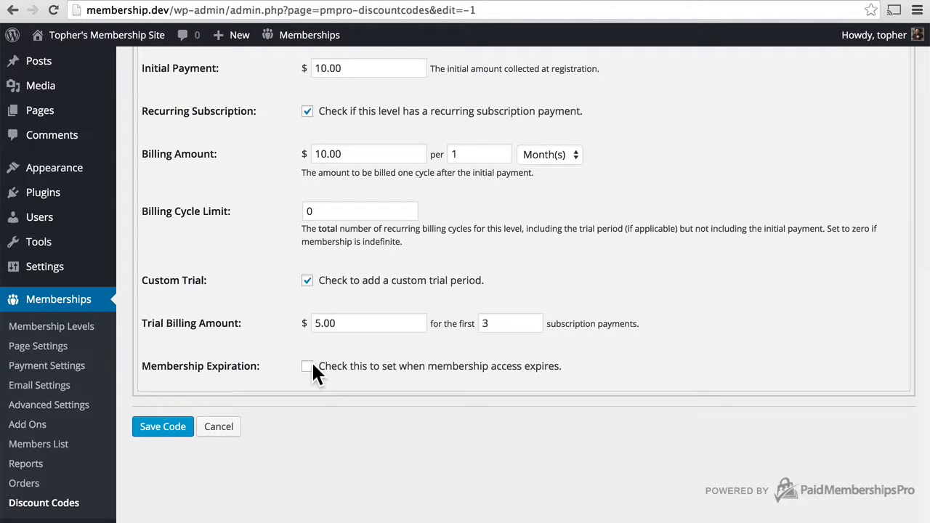
click(307, 367)
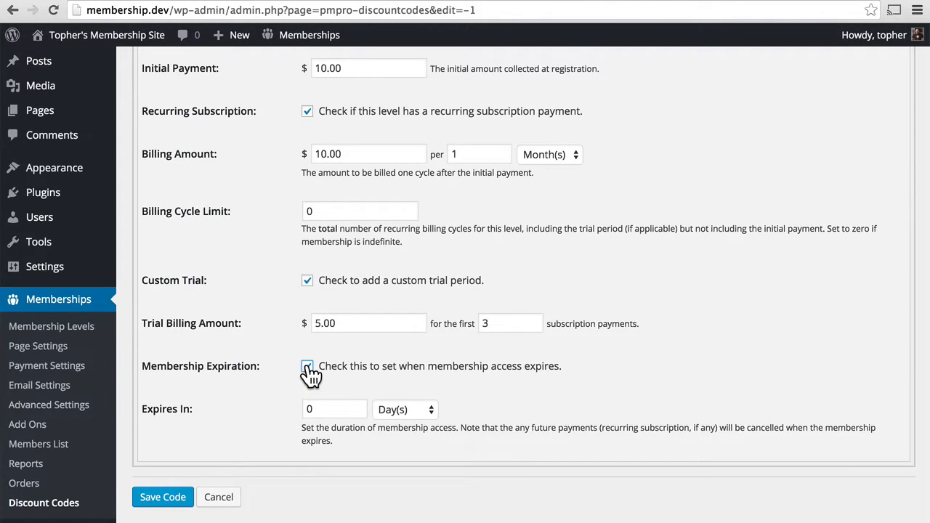
click(308, 367)
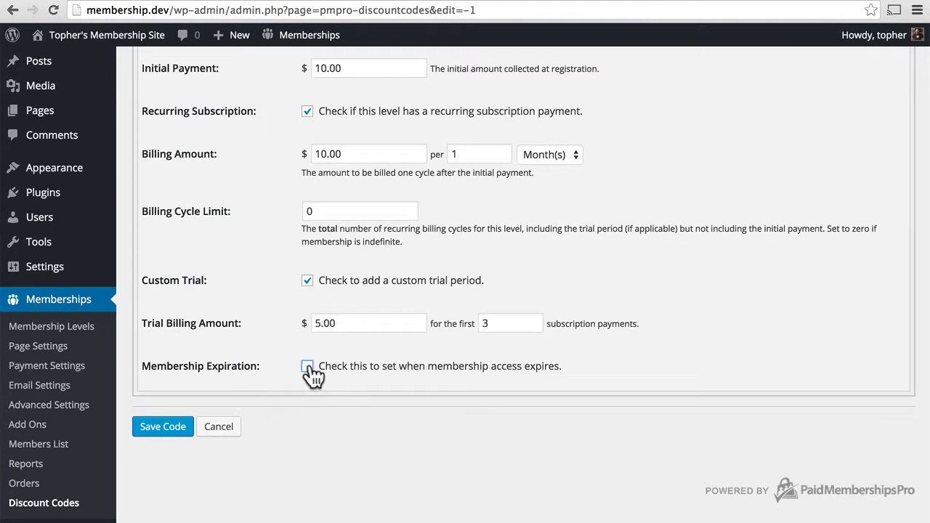
Change the trial billing amount from 5.00 to 0.00 and save the code
scroll(675, 219, up, 1)
click(322, 357)
key(BackSpace)
text(0)
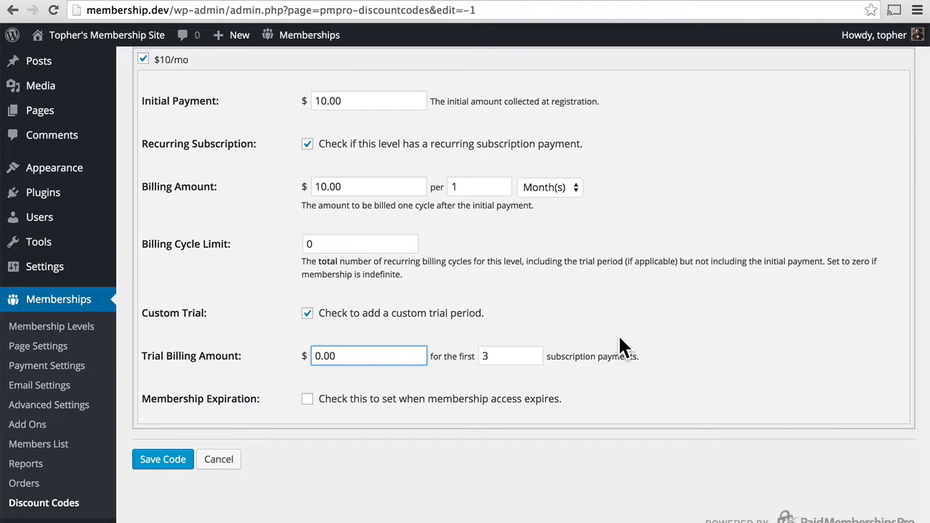
click(174, 464)
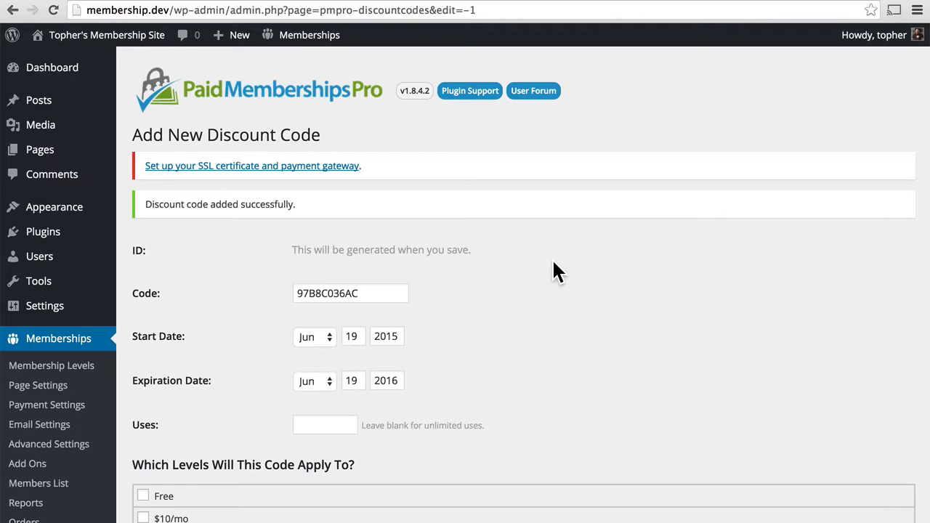
scroll(553, 264, down, 3)
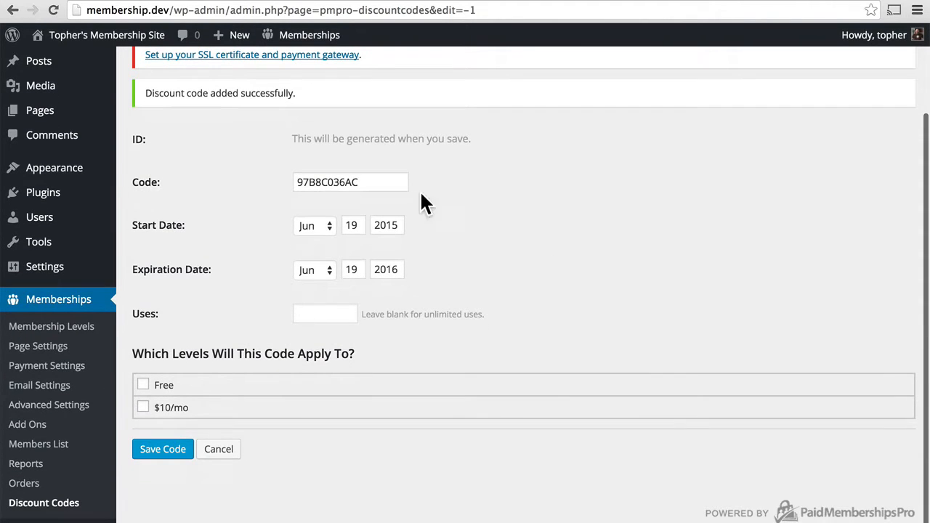
Verify RETURNING in the Discount Codes list, then view the six-member Members List
click(56, 507)
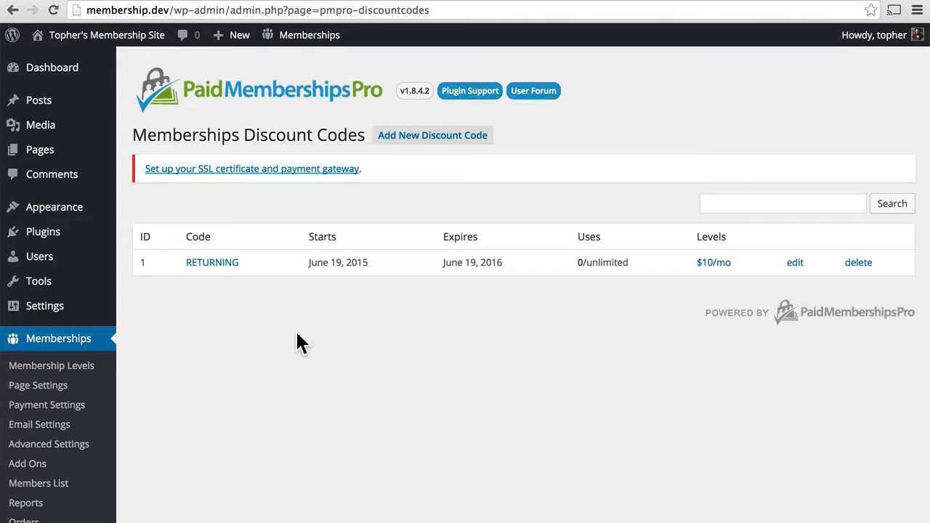
click(29, 484)
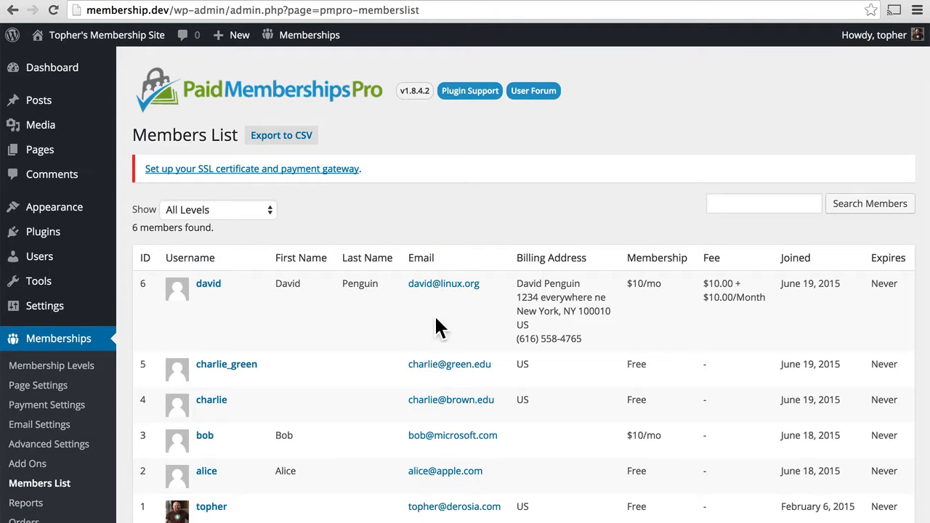
scroll(343, 320, down, 2)
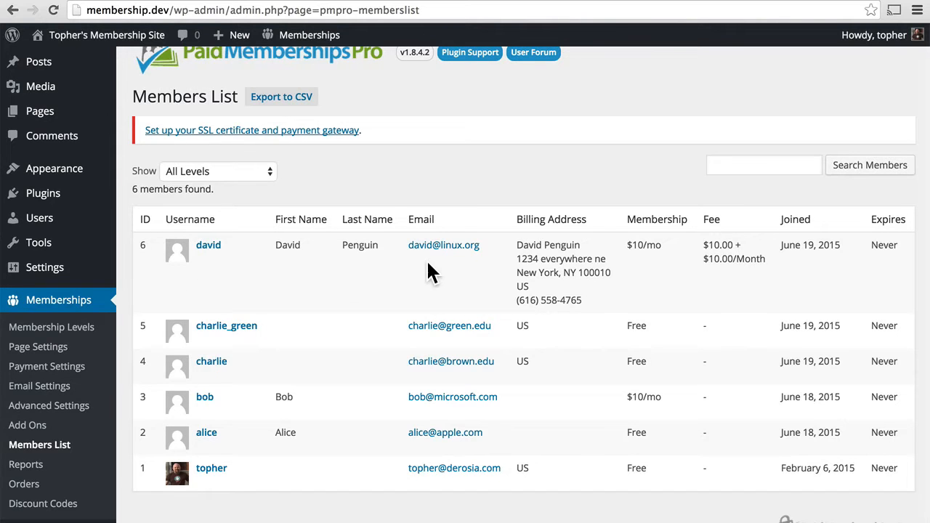
Open the top member's profile and set their membership Expires option to Yes
click(208, 247)
scroll(552, 342, down, 6)
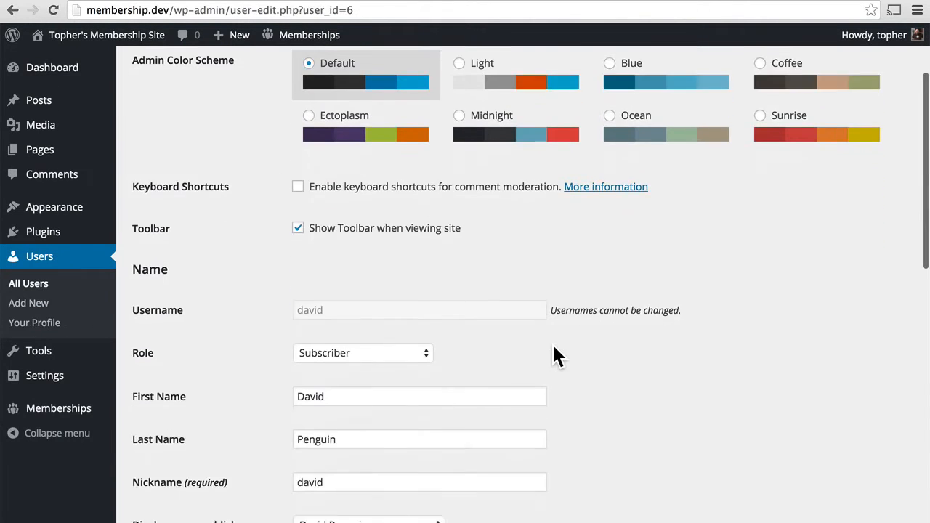
scroll(552, 342, down, 6)
click(313, 440)
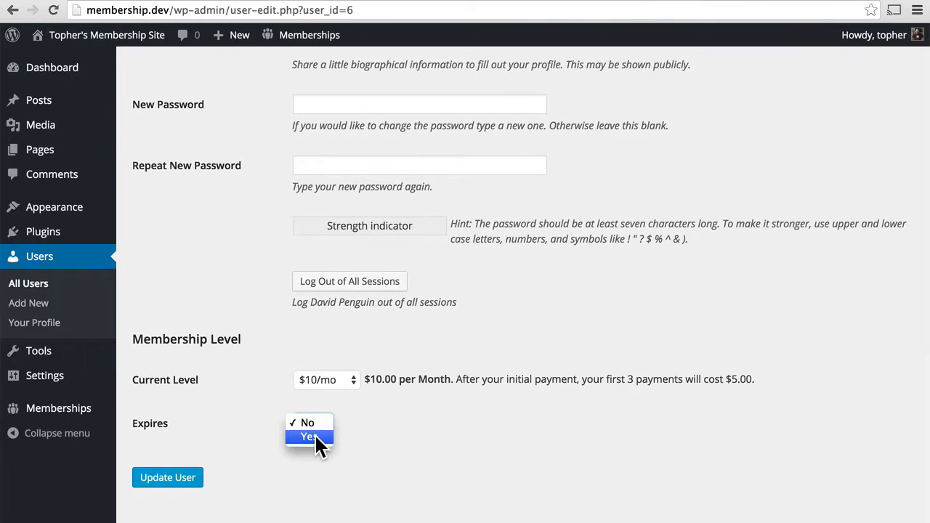
click(318, 439)
Change the expiration date to June 18, 2015 and update the user
scroll(564, 419, down, 3)
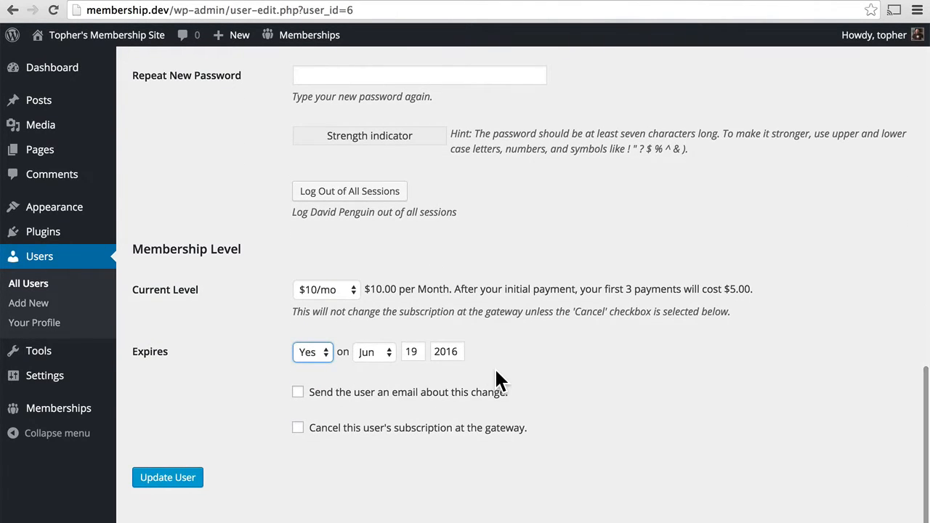
click(458, 352)
key(BackSpace)
text(5)
click(417, 352)
key(BackSpace)
text(8)
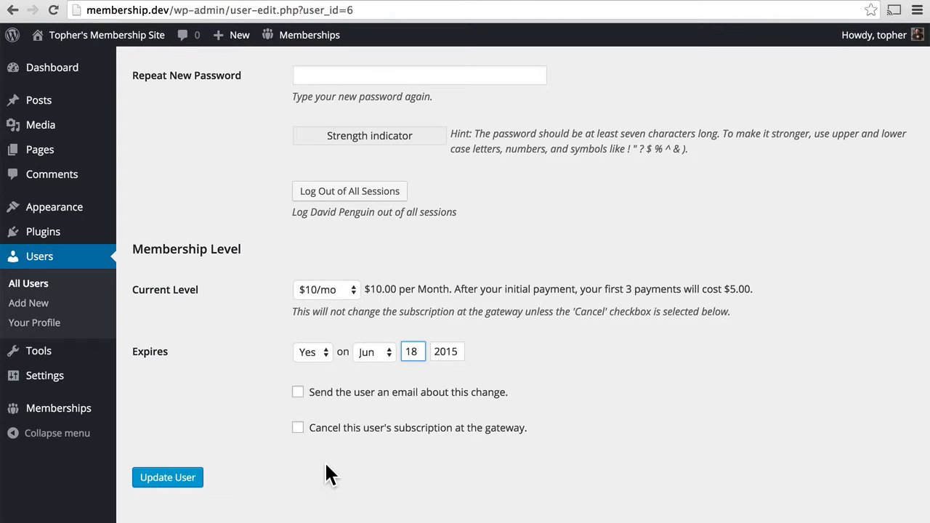
click(168, 477)
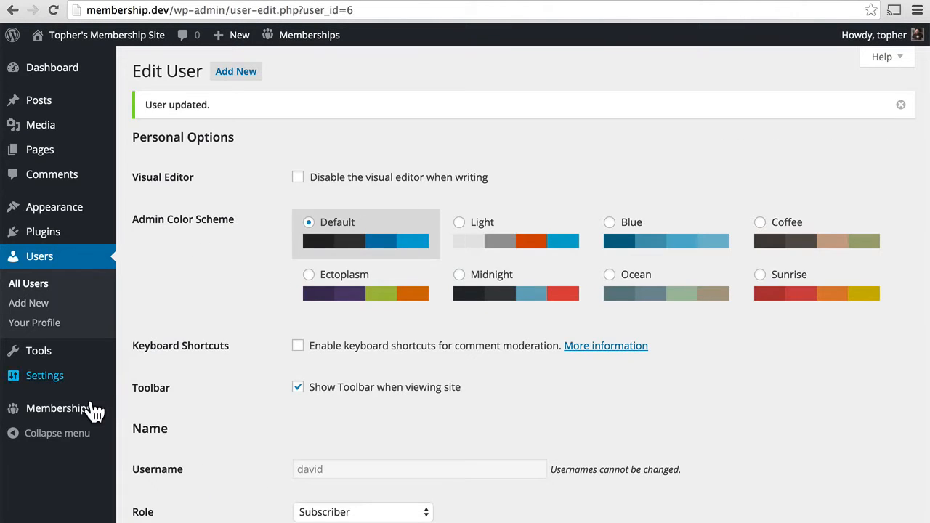
Check the Members List, then open a new private browsing window
mouse_move(78, 414)
click(169, 451)
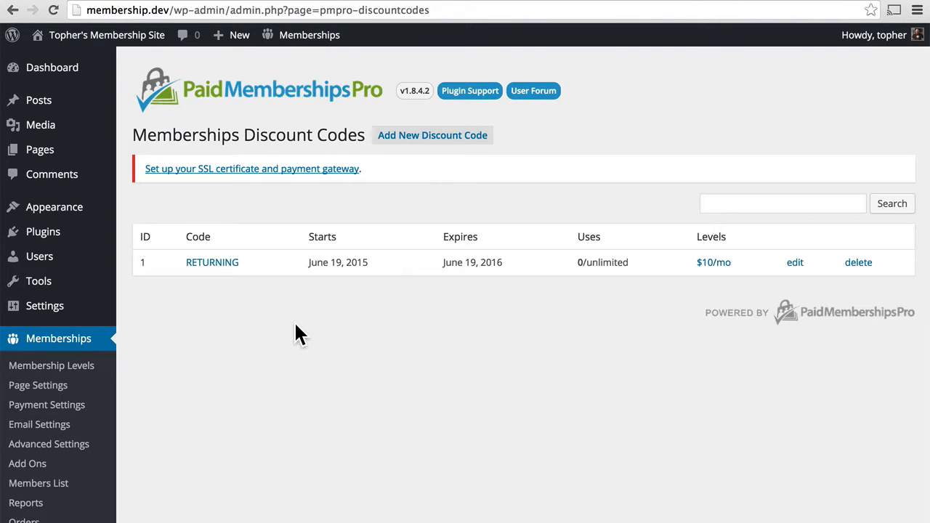
key(super+shift+n)
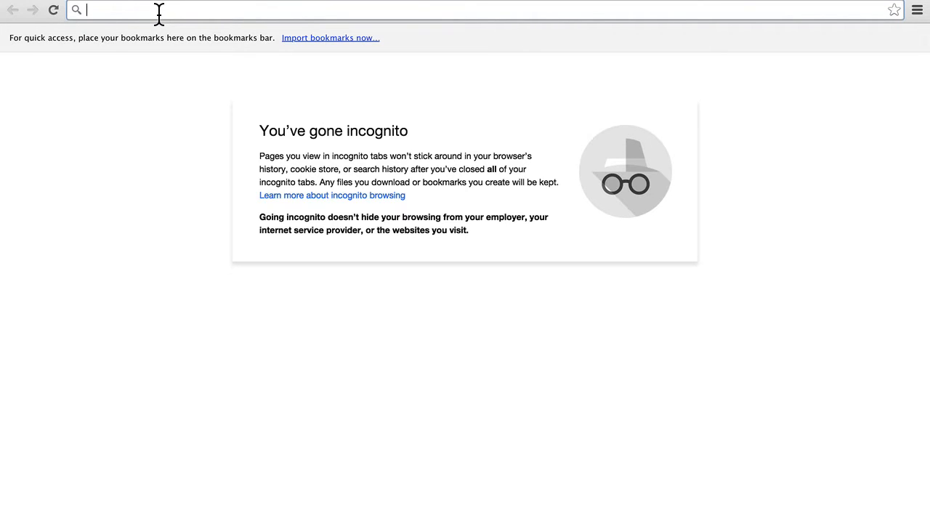
Load membership.dev and choose the $10/mo level on its Membership Levels page
text(membership.dev)
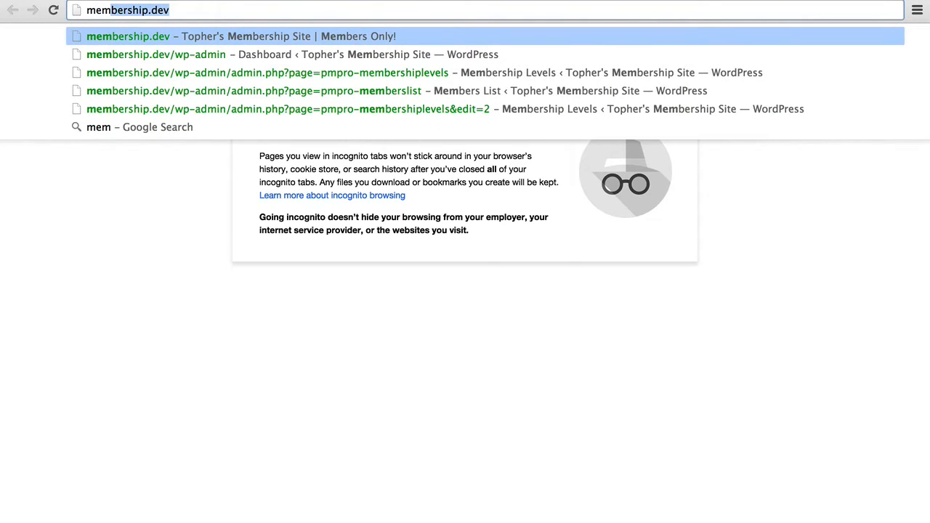
key(Return)
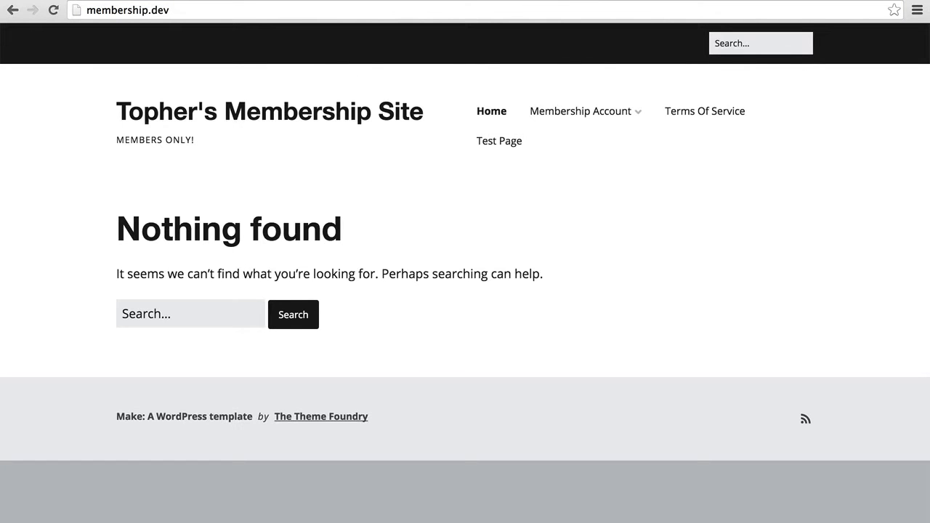
mouse_move(617, 120)
click(580, 338)
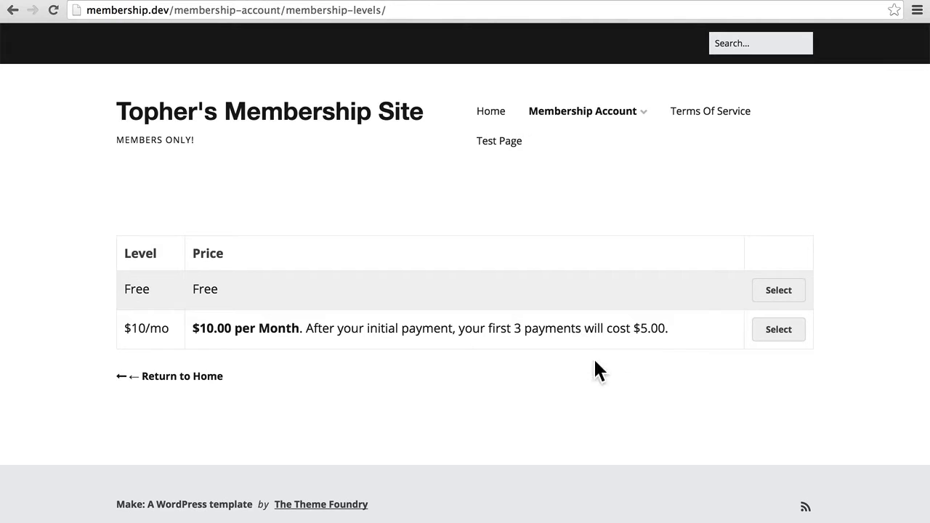
click(779, 331)
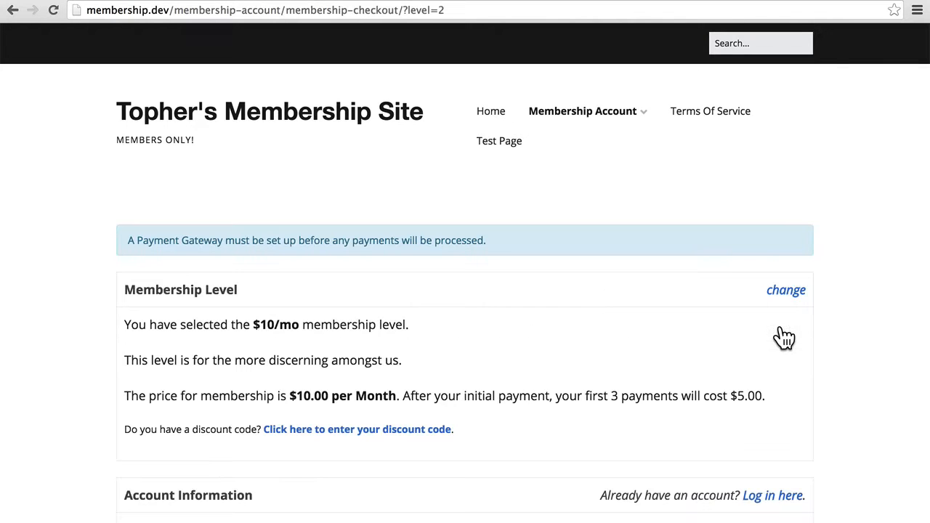
Apply discount code RETURNING at checkout so the first 3 payments become free
scroll(615, 361, down, 5)
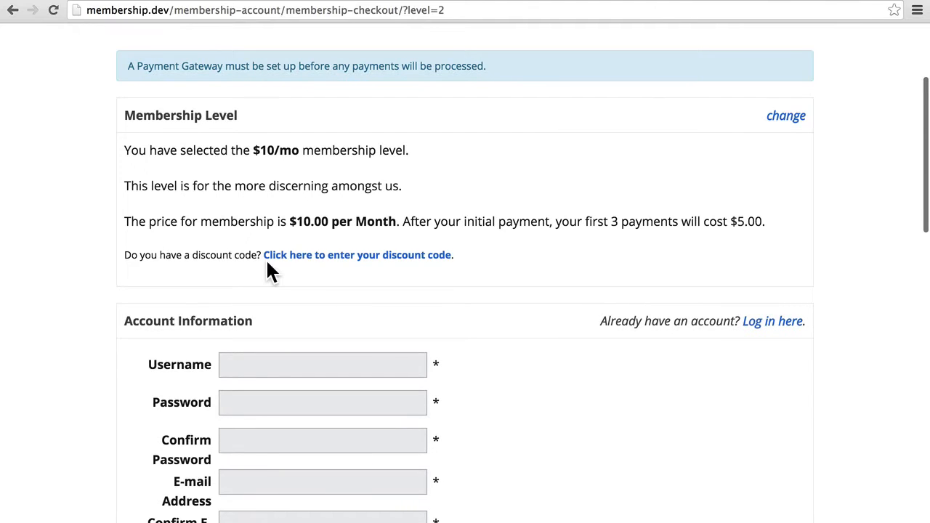
click(324, 256)
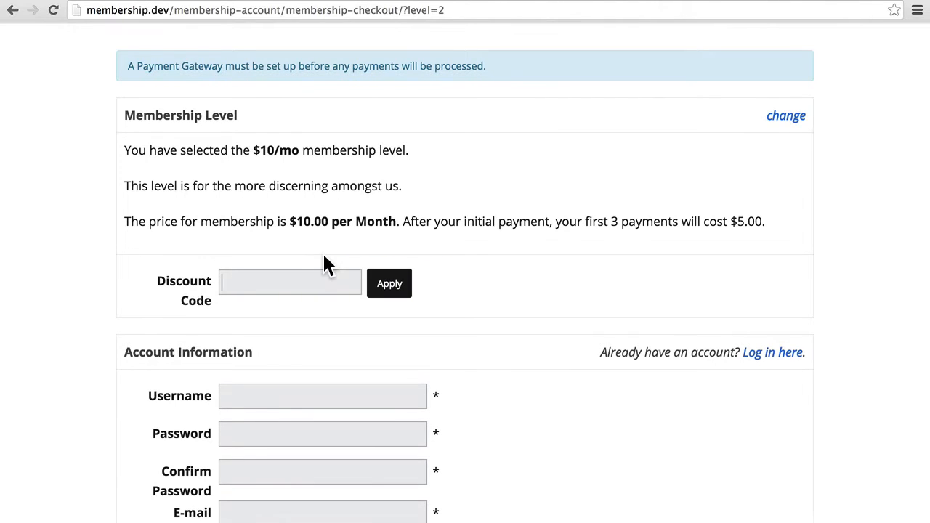
click(257, 286)
text(RETURNING)
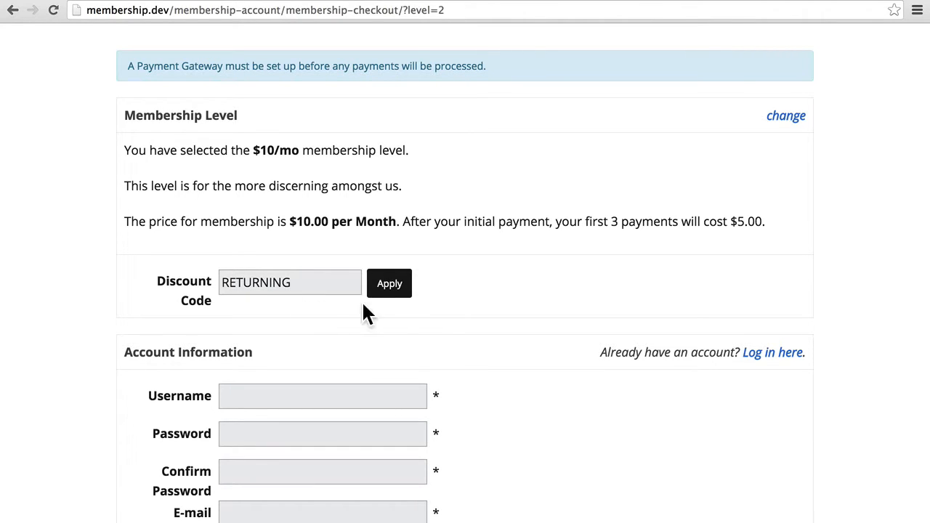
click(391, 289)
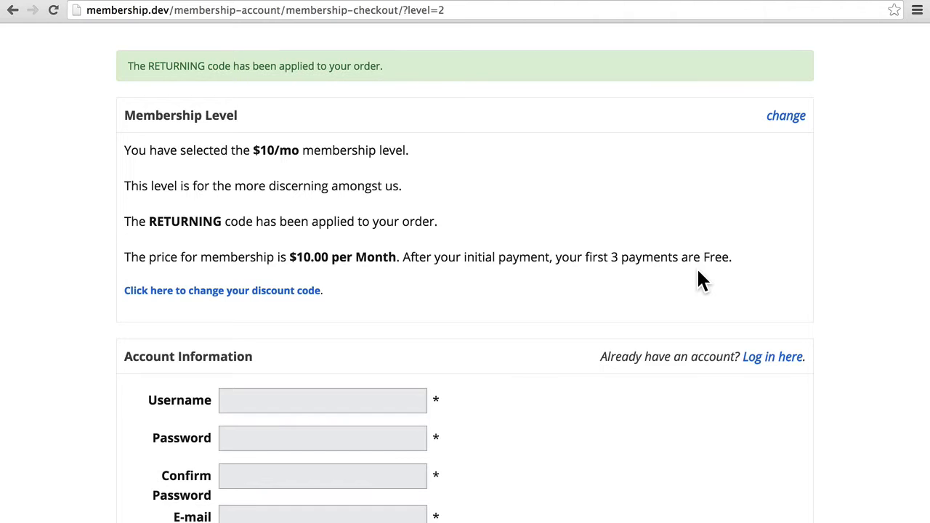
scroll(702, 280, down, 10)
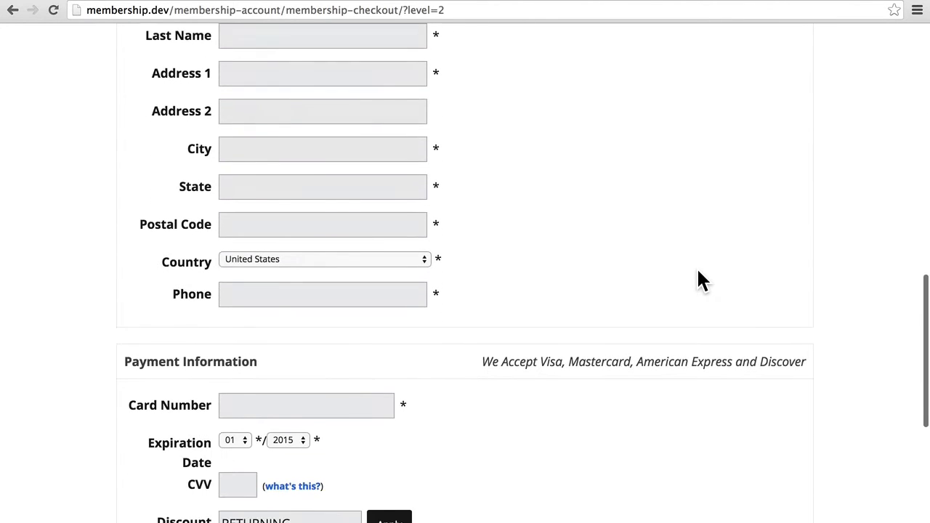
scroll(701, 280, down, 6)
scroll(701, 280, up, 3)
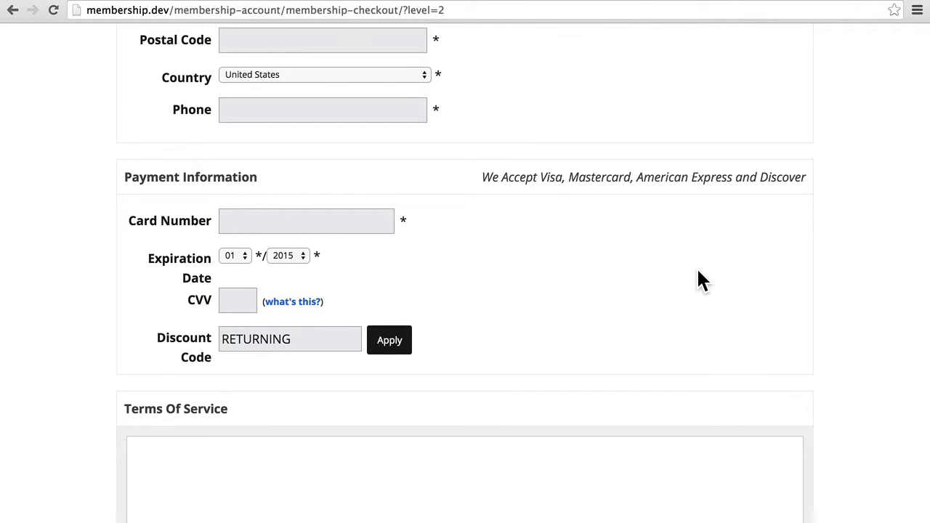
scroll(702, 280, up, 12)
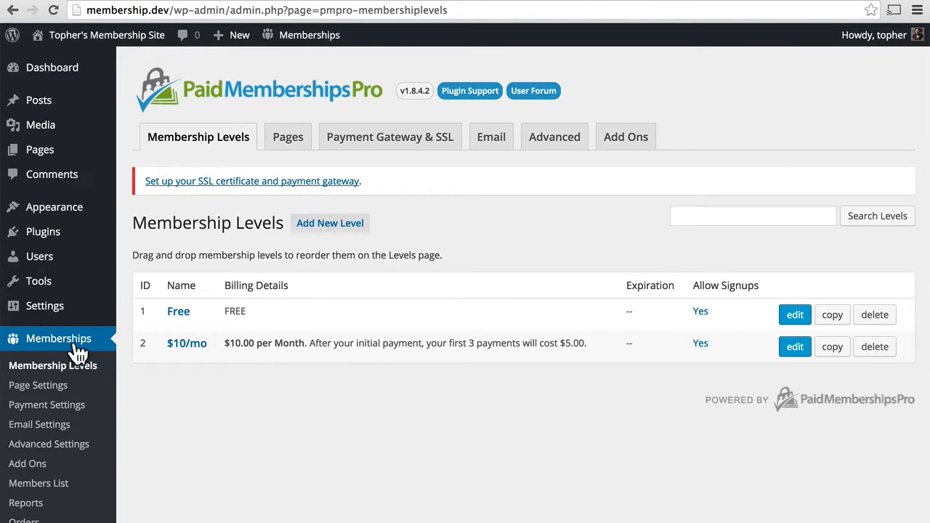
In Memberships > Reports, view the June 2015 Sales and Revenue details, then go back
click(29, 506)
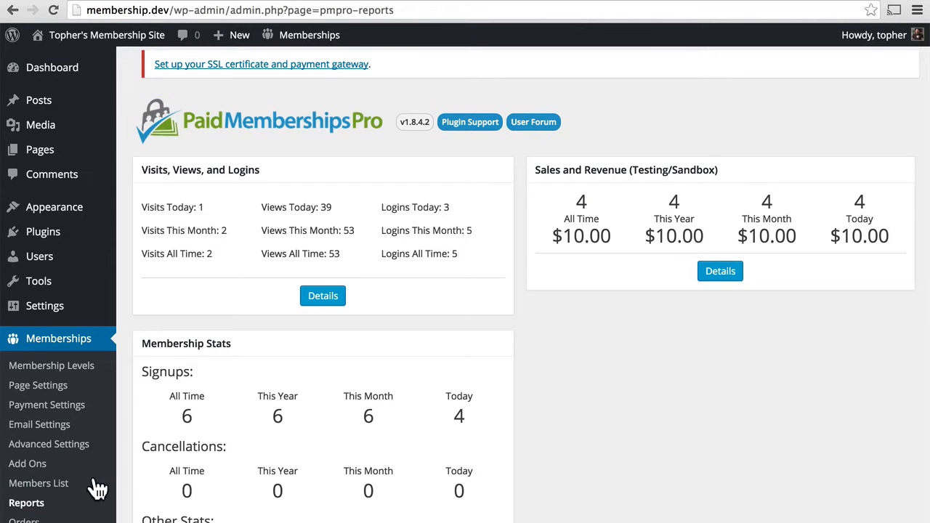
scroll(649, 385, down, 5)
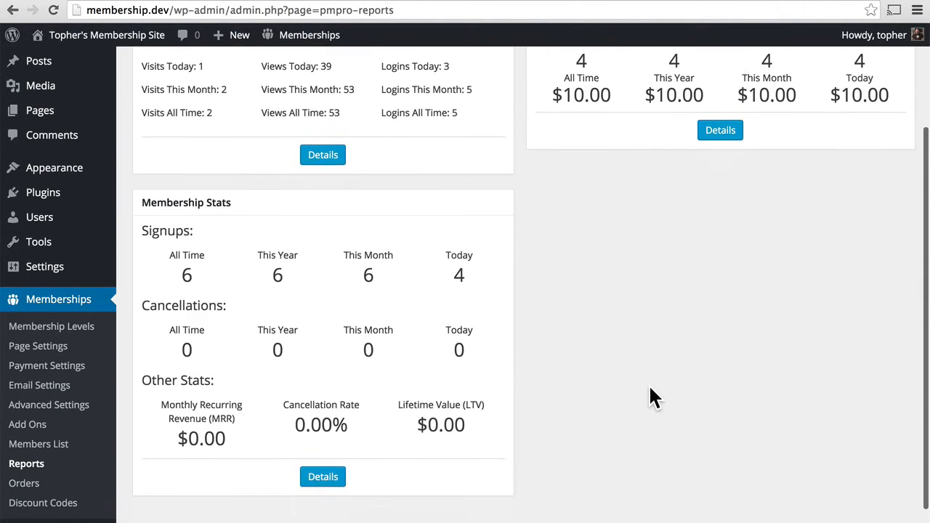
scroll(650, 387, up, 5)
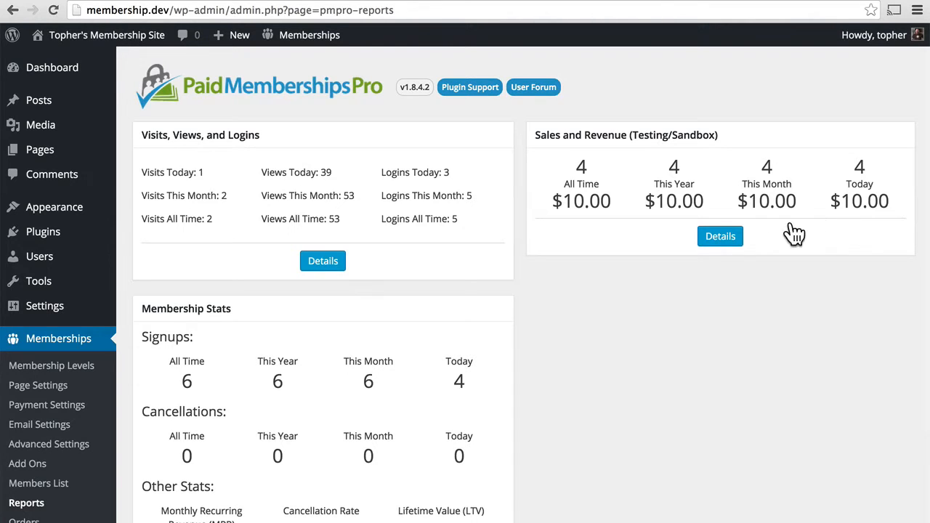
click(723, 238)
scroll(808, 153, down, 3)
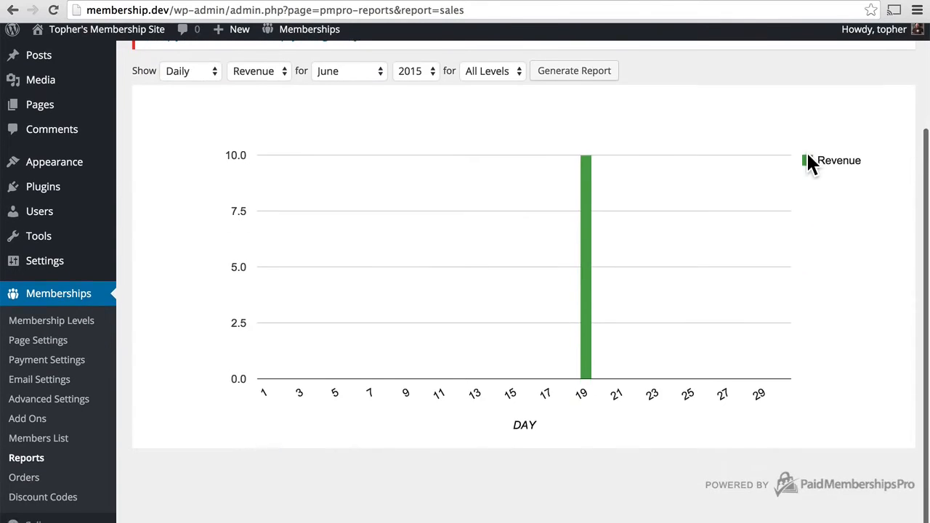
scroll(808, 153, up, 3)
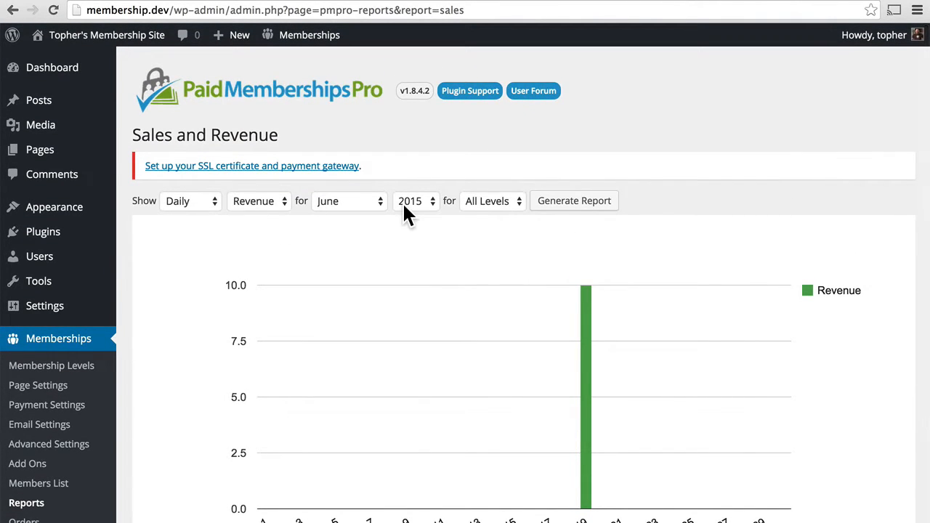
click(13, 10)
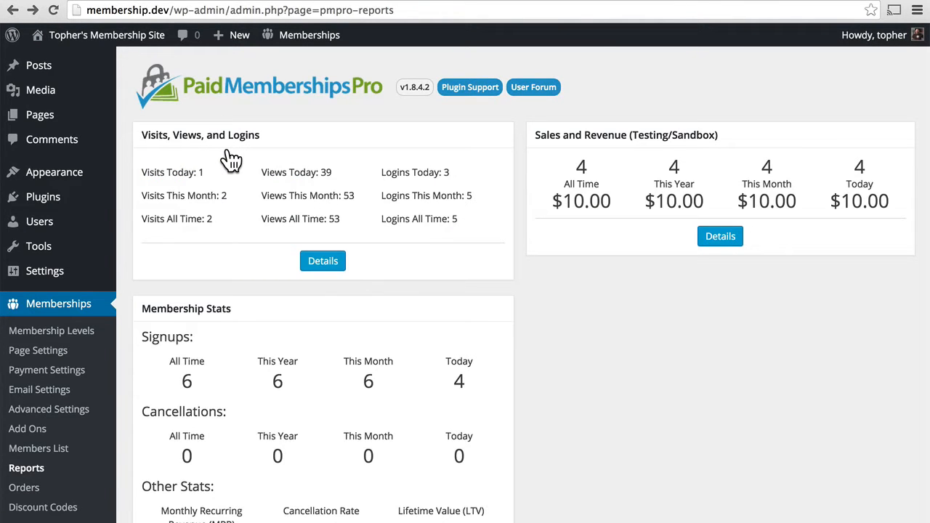
View the visits, views and logins details, keeping all users shown, then return to Reports
click(323, 263)
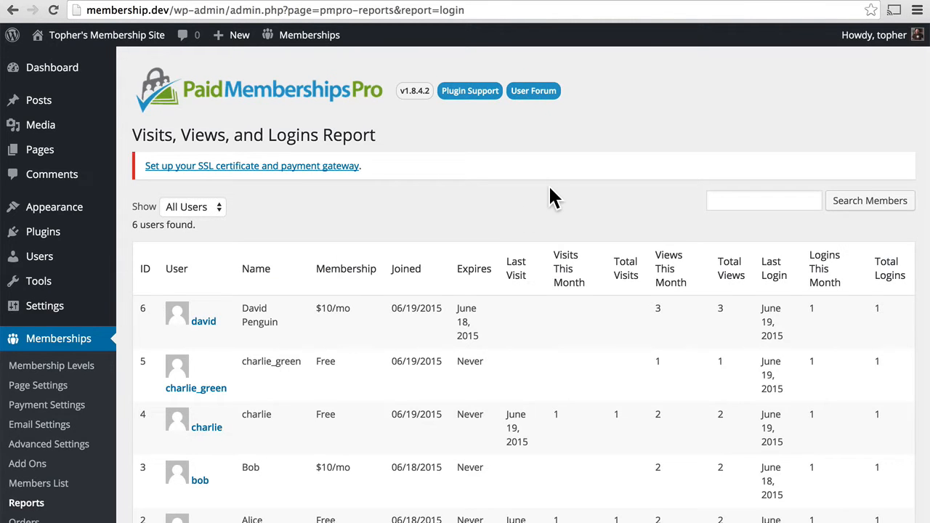
scroll(550, 192, down, 5)
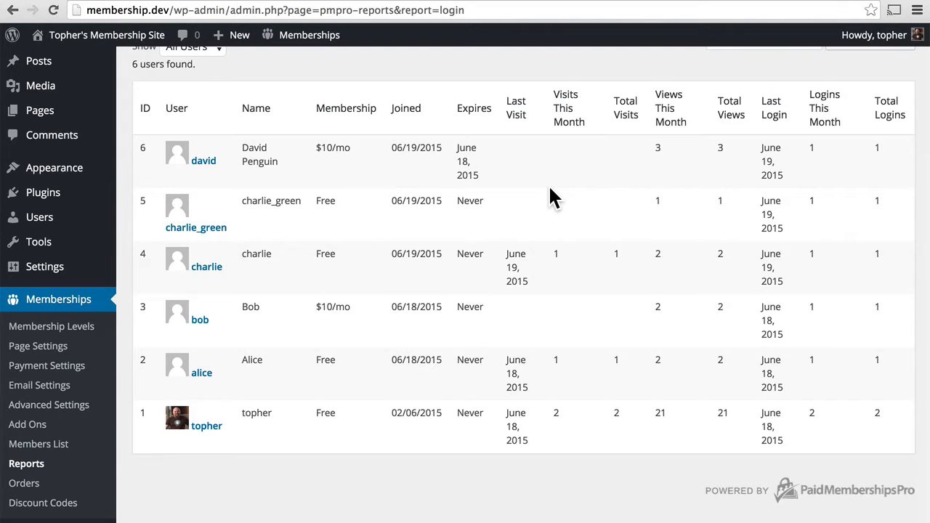
scroll(551, 193, up, 5)
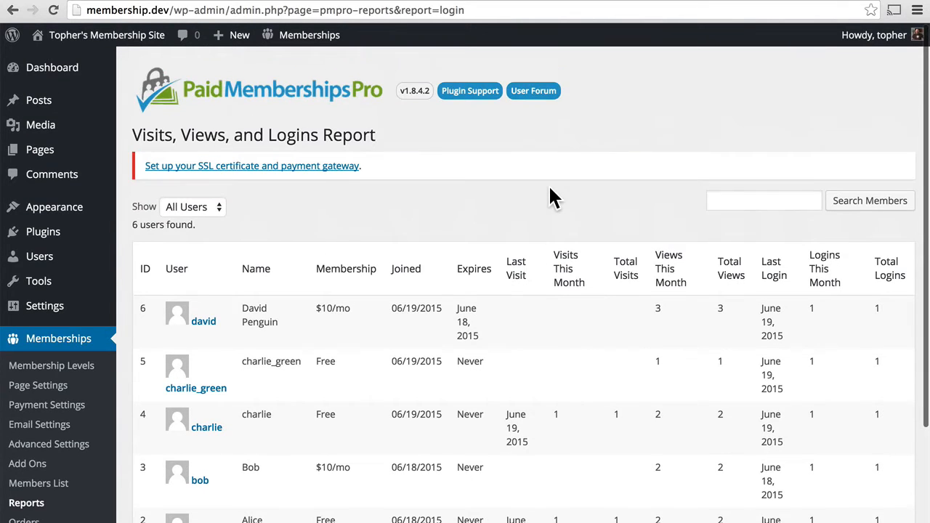
click(221, 207)
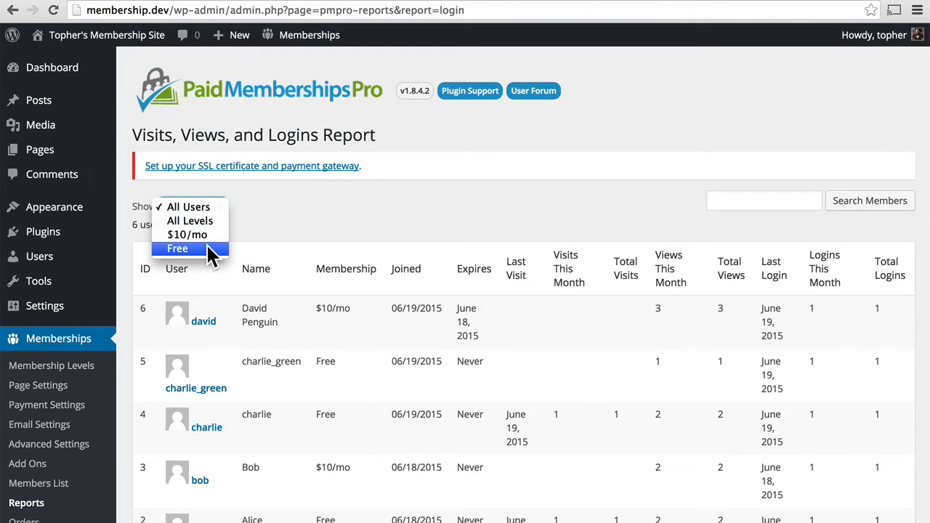
click(336, 186)
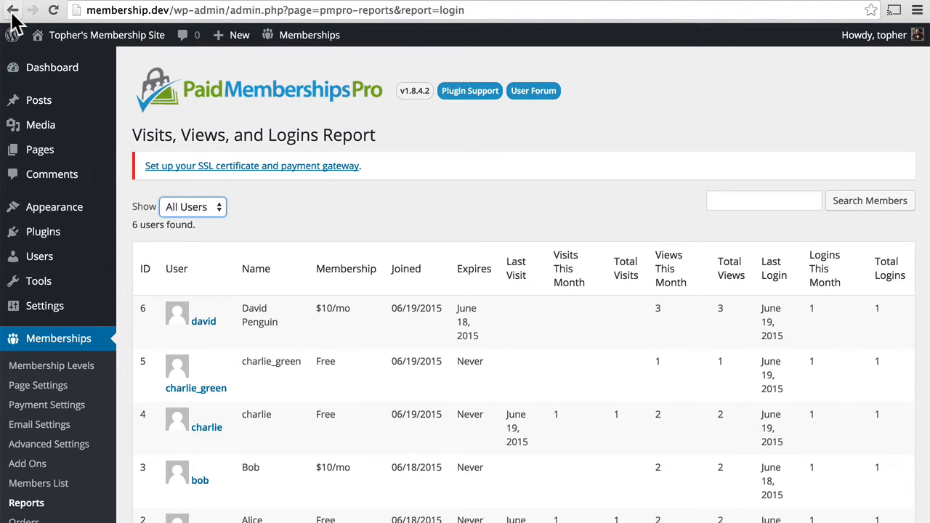
click(12, 11)
scroll(473, 338, down, 5)
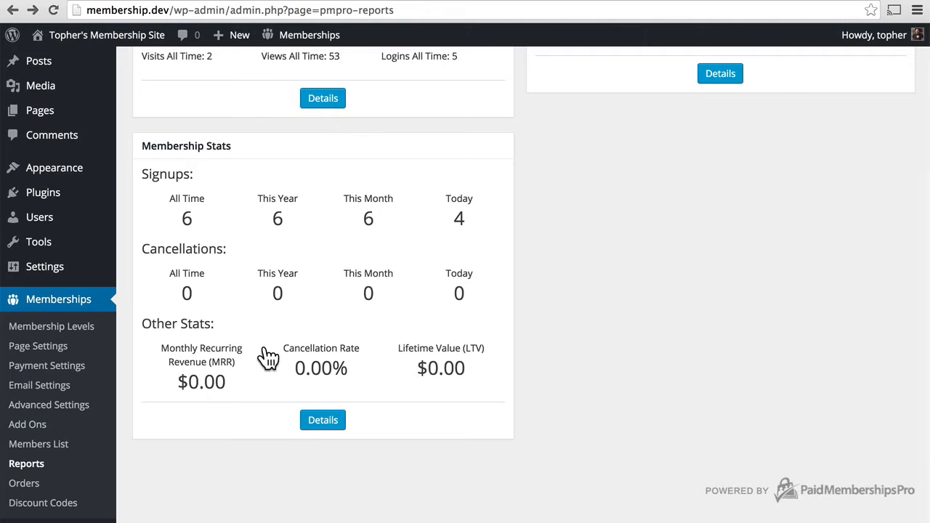
View the 2015 Membership Stats signups chart, then return to the Reports overview
click(334, 423)
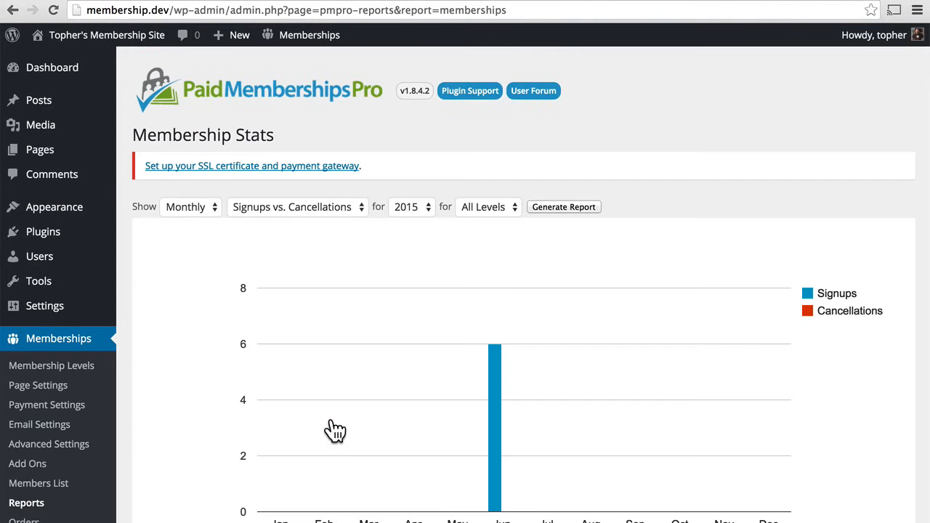
scroll(333, 429, down, 4)
scroll(334, 429, up, 4)
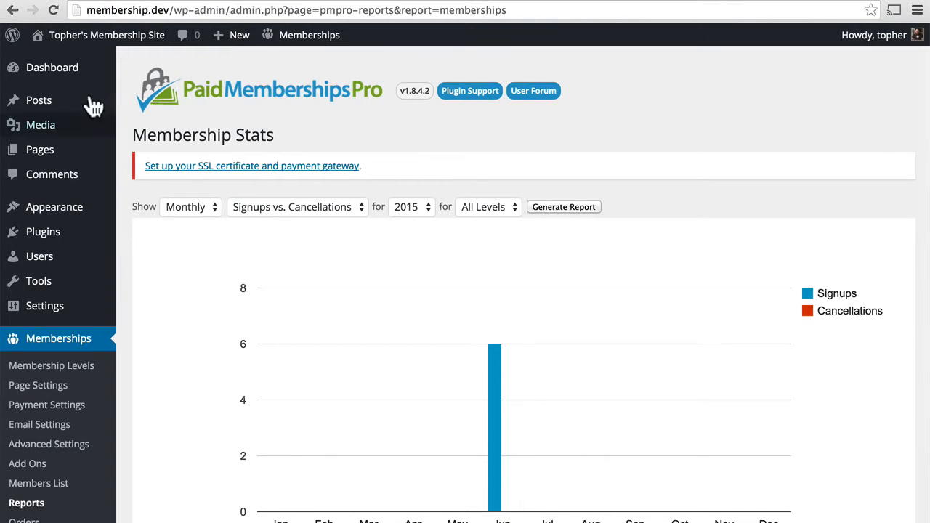
click(8, 12)
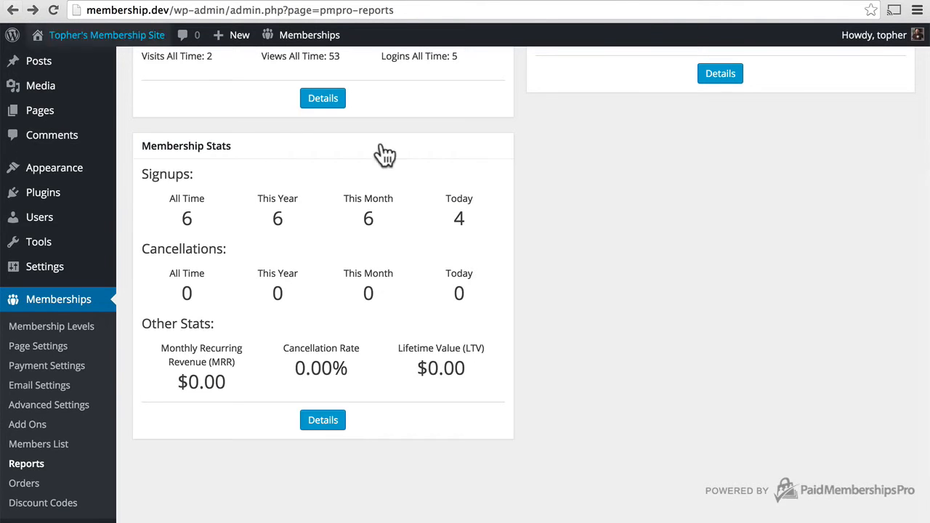
scroll(675, 237, up, 5)
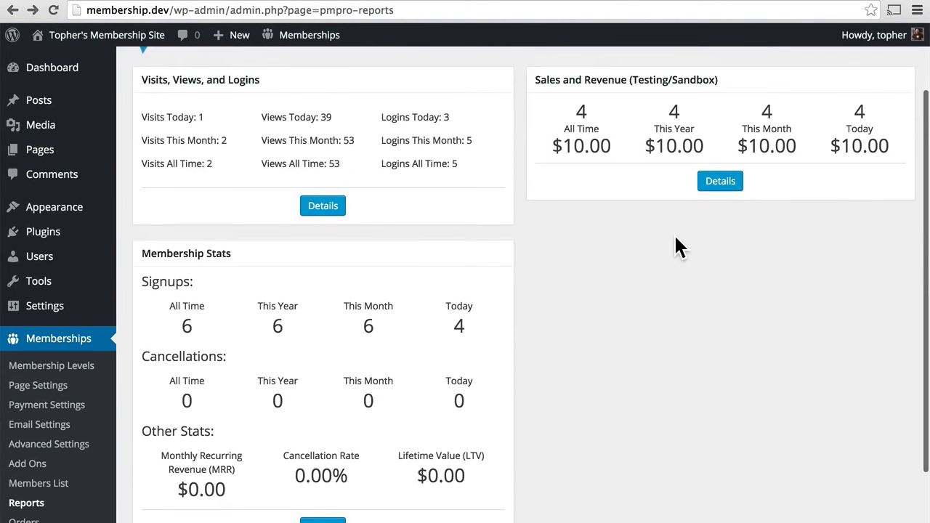
scroll(680, 248, up, 1)
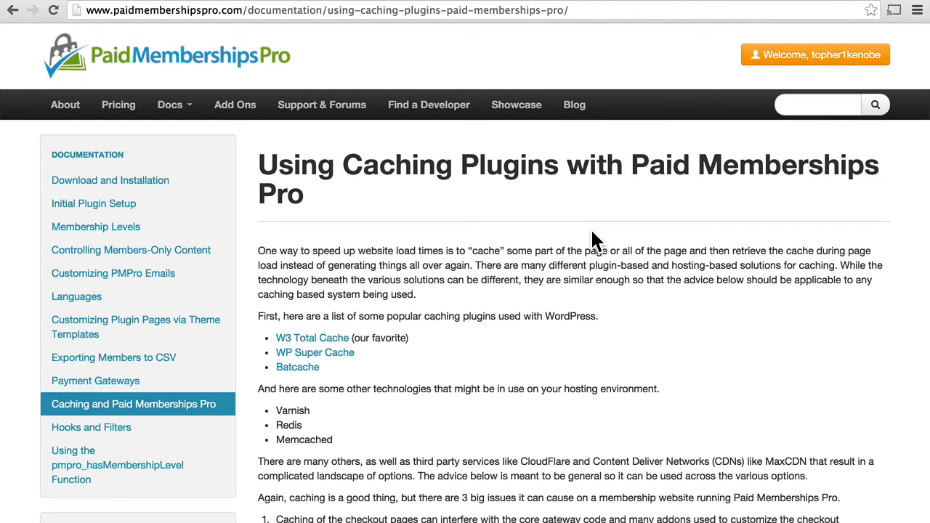
Scroll the caching plugins article down to its list of three big caching issues
scroll(474, 333, down, 3)
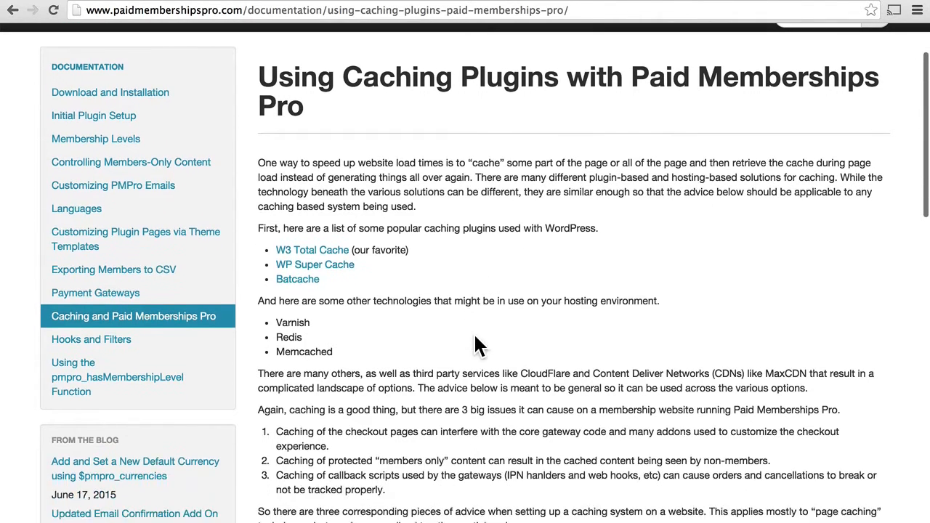
scroll(477, 346, down, 10)
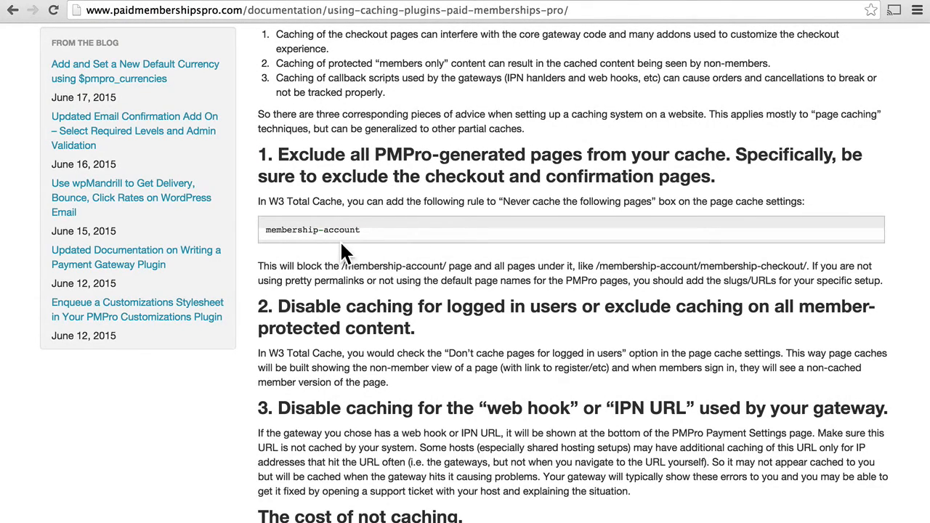
scroll(342, 245, down, 3)
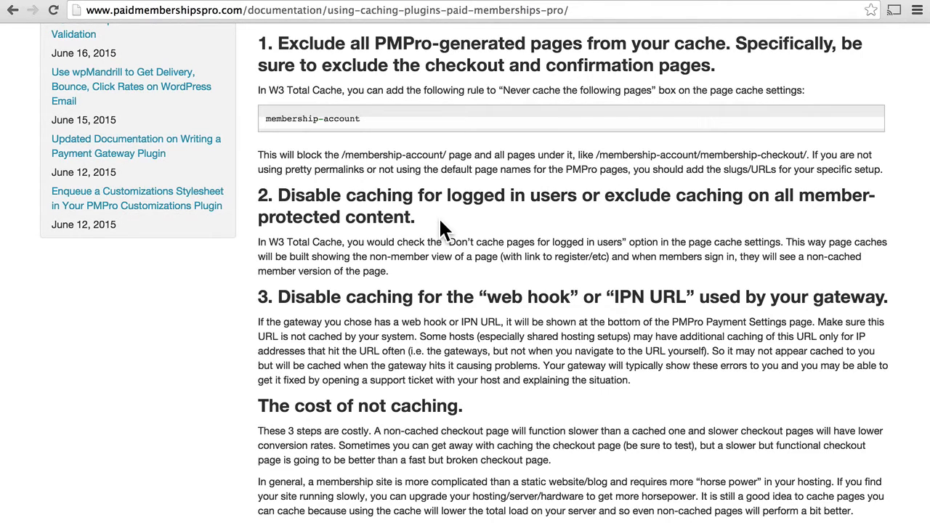
scroll(512, 352, down, 3)
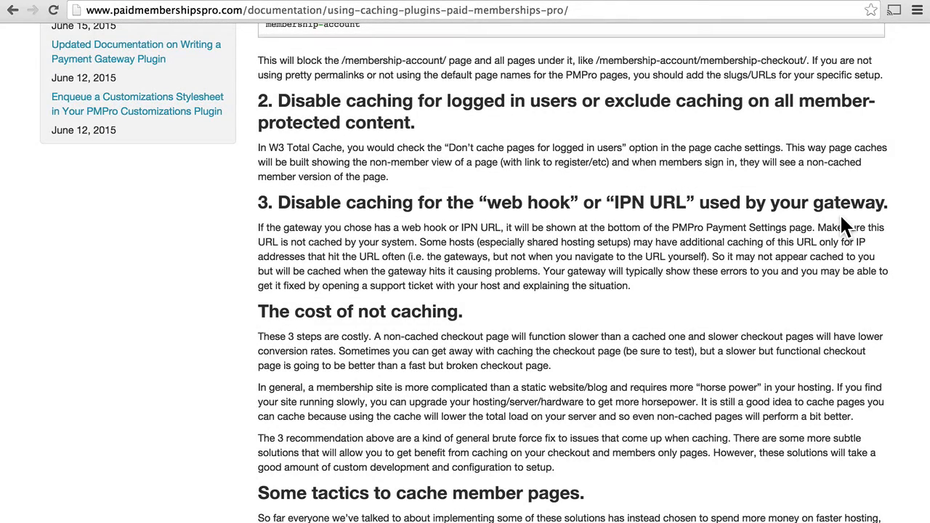
scroll(842, 219, down, 5)
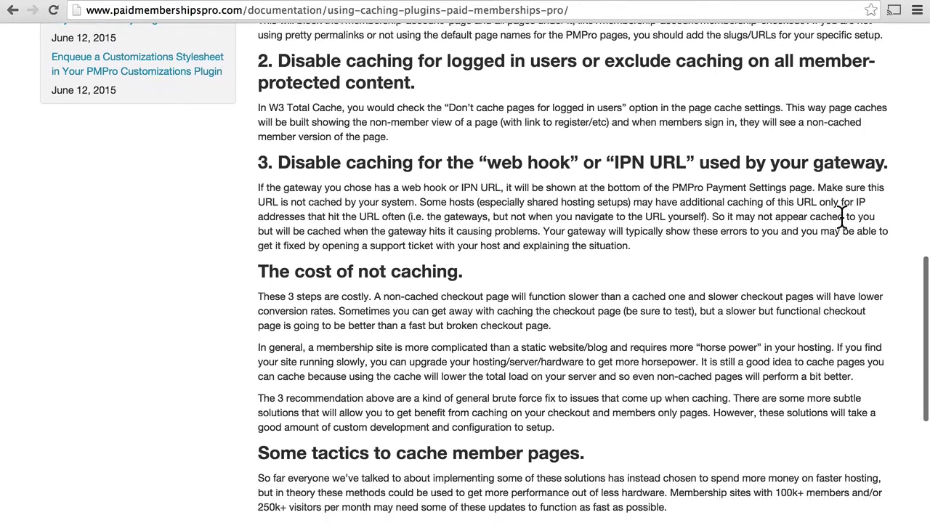
scroll(842, 220, down, 1)
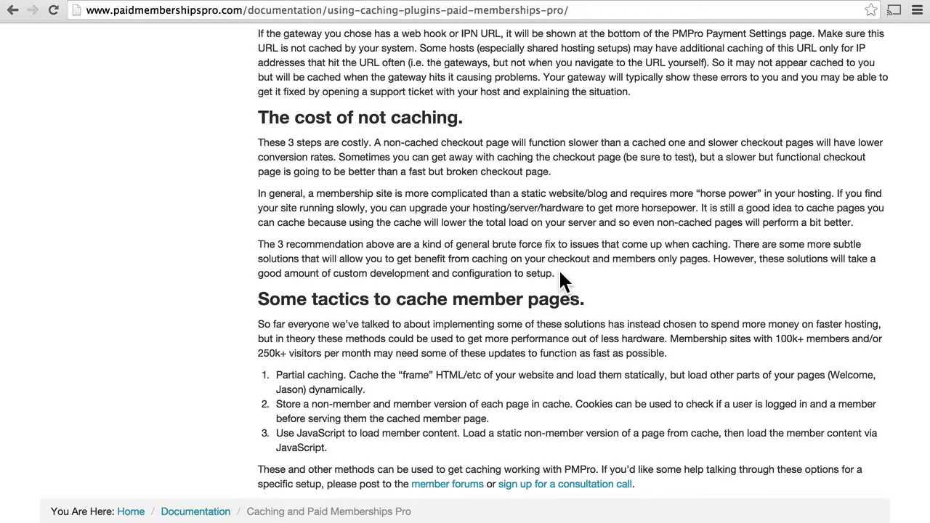
scroll(560, 273, up, 10)
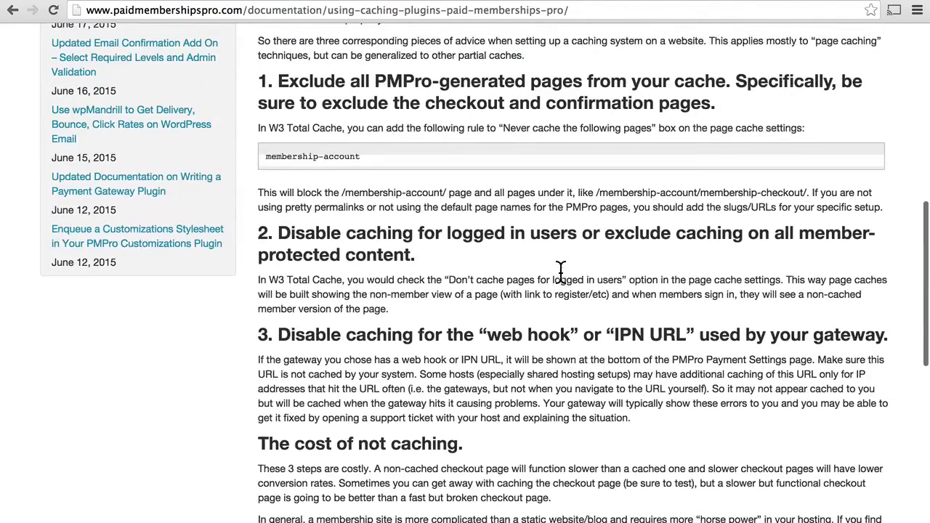
scroll(558, 268, up, 5)
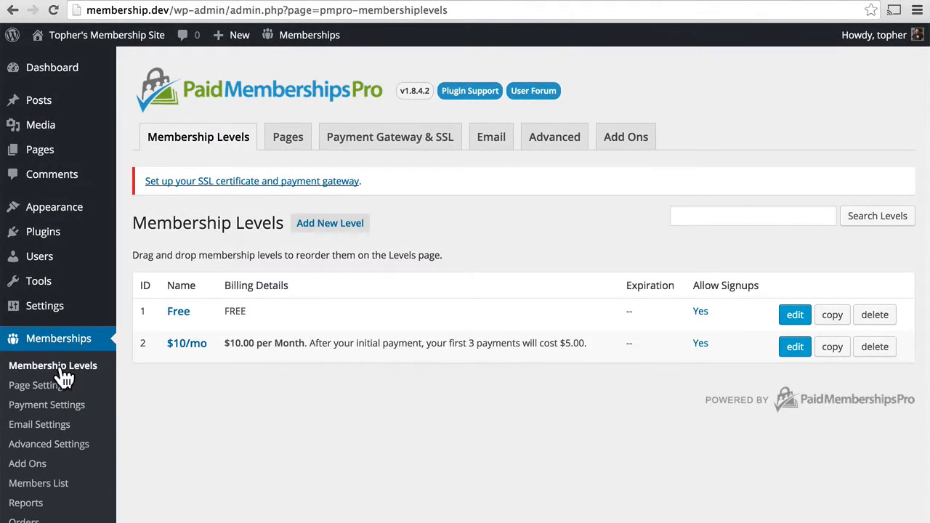
Open Memberships > Add Ons and browse all 26 add-ons, from plugins to code gists
click(22, 465)
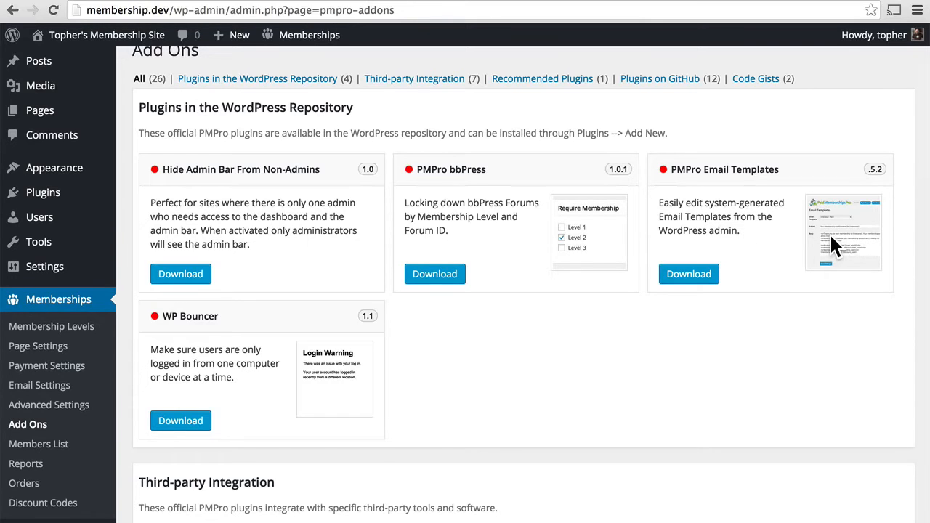
scroll(656, 354, down, 5)
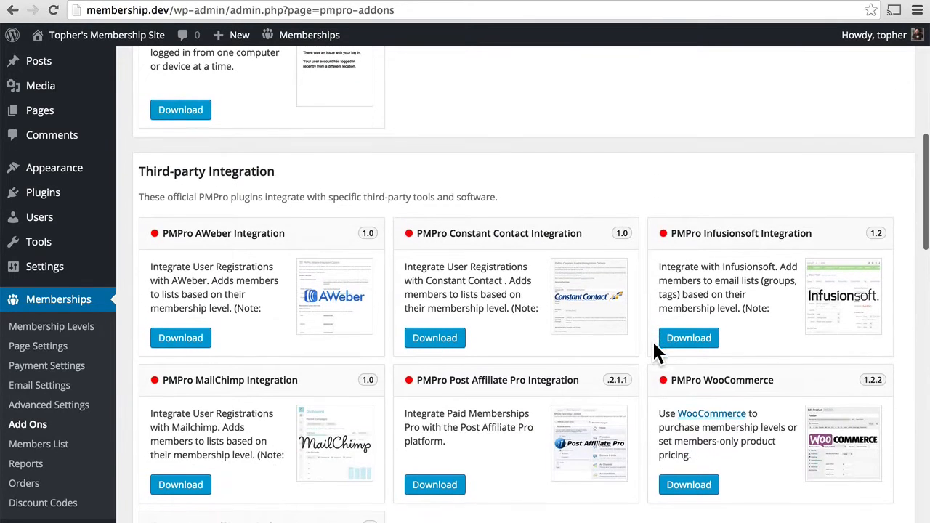
scroll(656, 354, down, 1)
scroll(574, 461, down, 1)
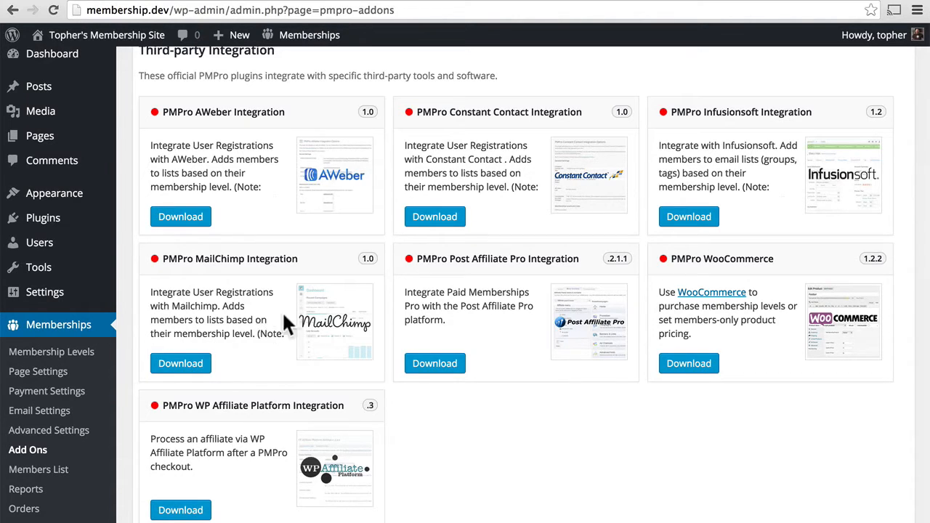
scroll(559, 411, down, 6)
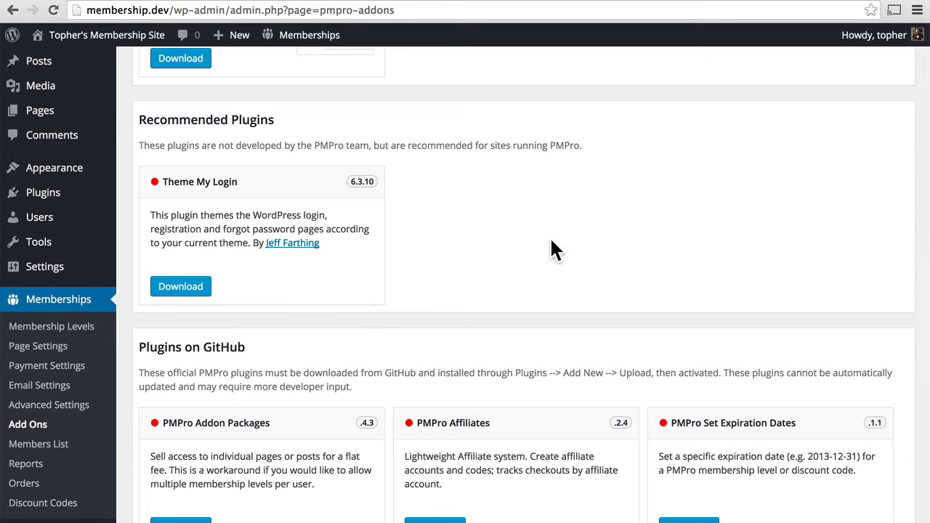
scroll(551, 249, down, 5)
scroll(551, 240, down, 1)
scroll(551, 241, up, 1)
scroll(551, 240, down, 1)
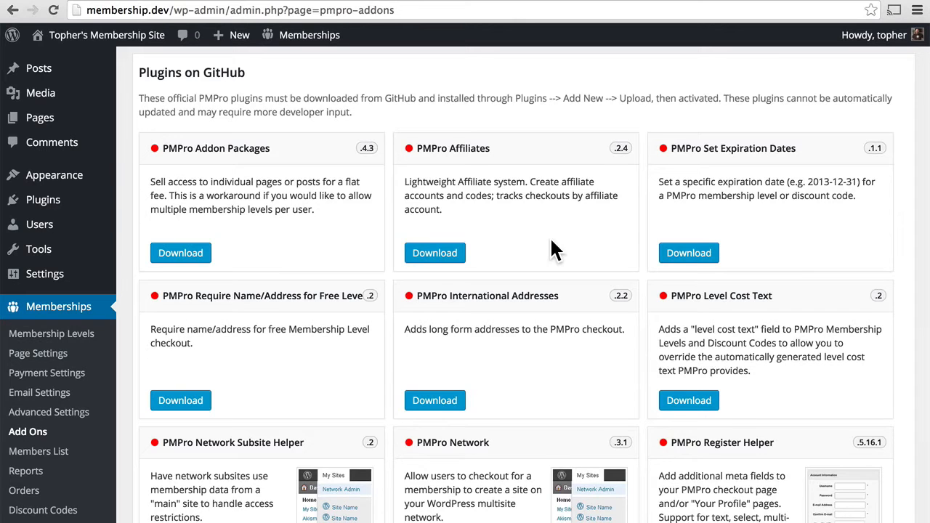
scroll(551, 241, down, 5)
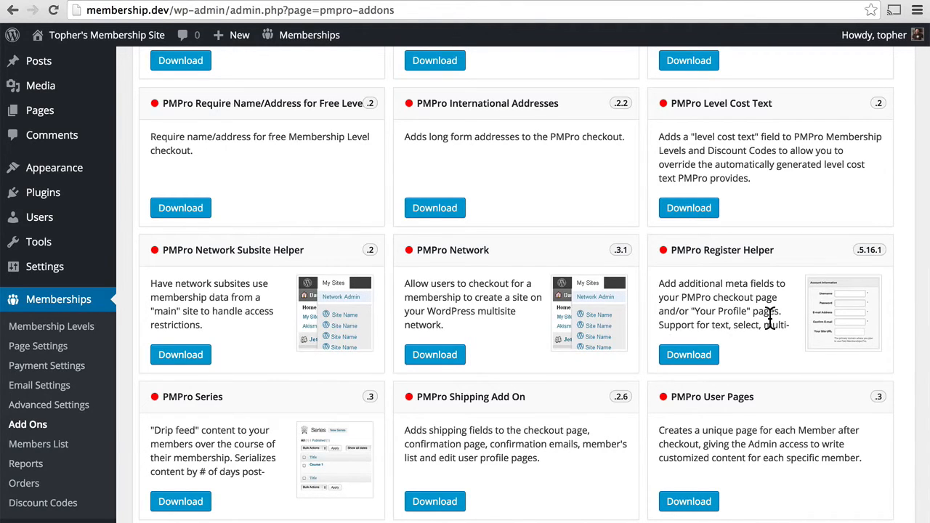
scroll(771, 318, down, 3)
scroll(771, 327, down, 1)
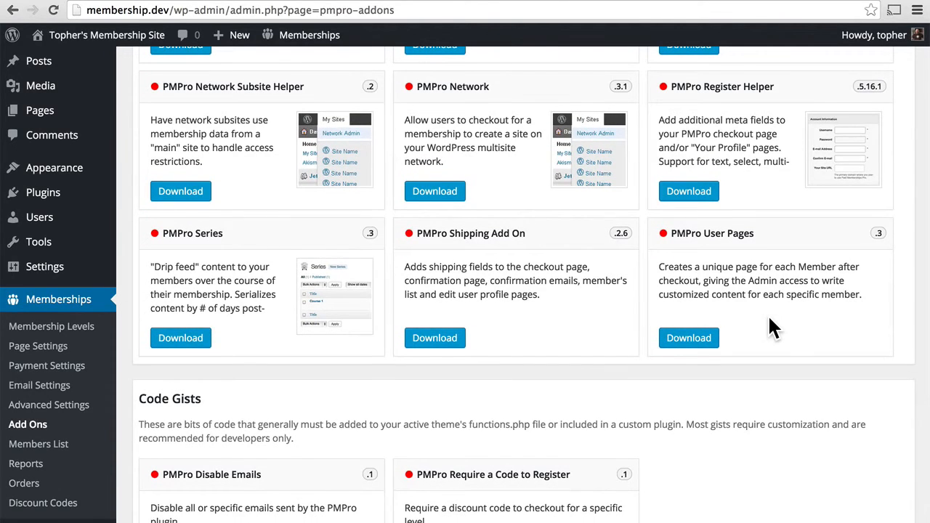
scroll(769, 318, down, 3)
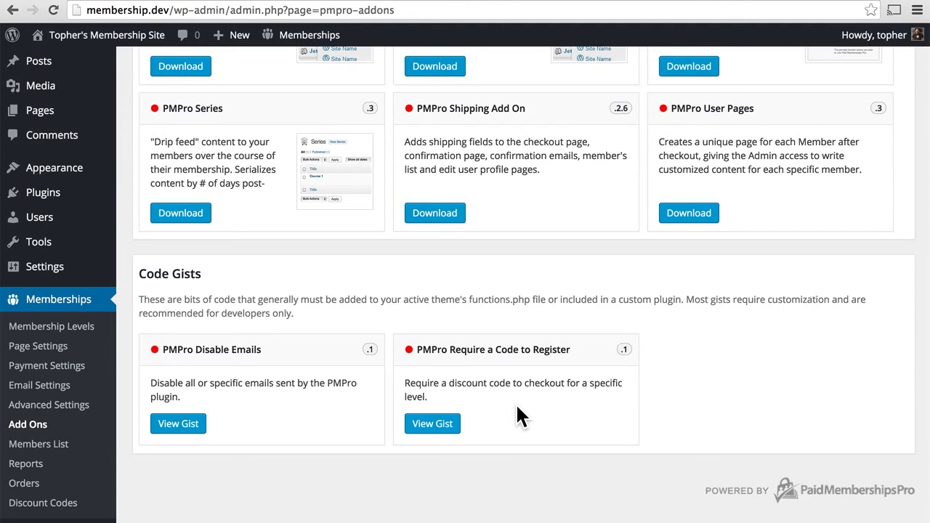
scroll(518, 416, up, 15)
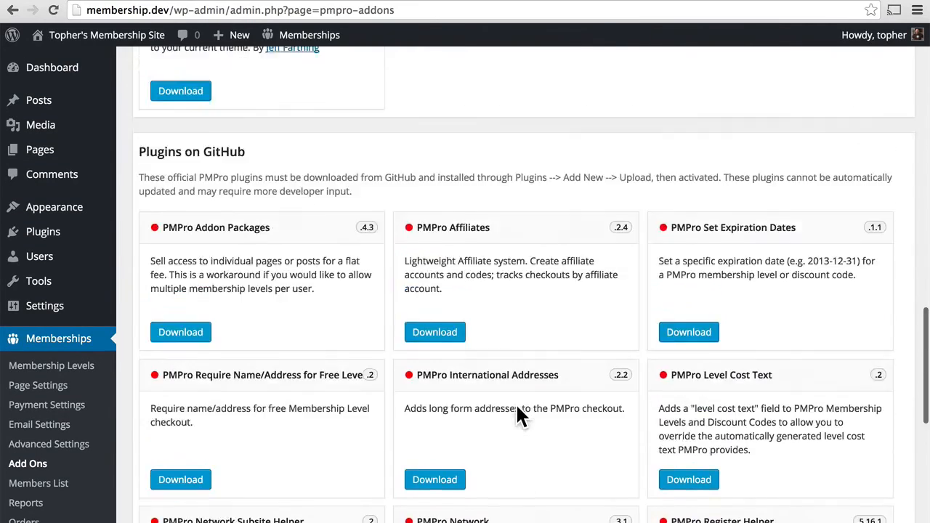
scroll(517, 408, up, 15)
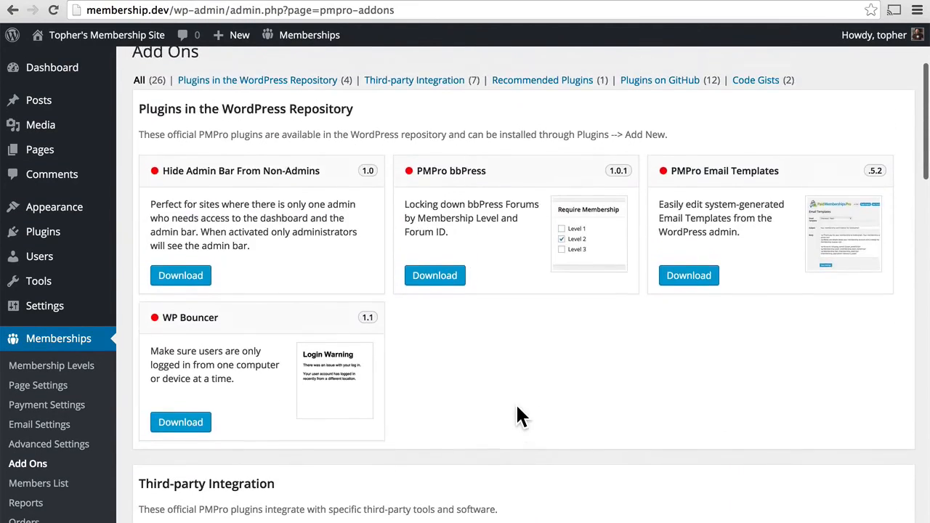
scroll(517, 406, up, 1)
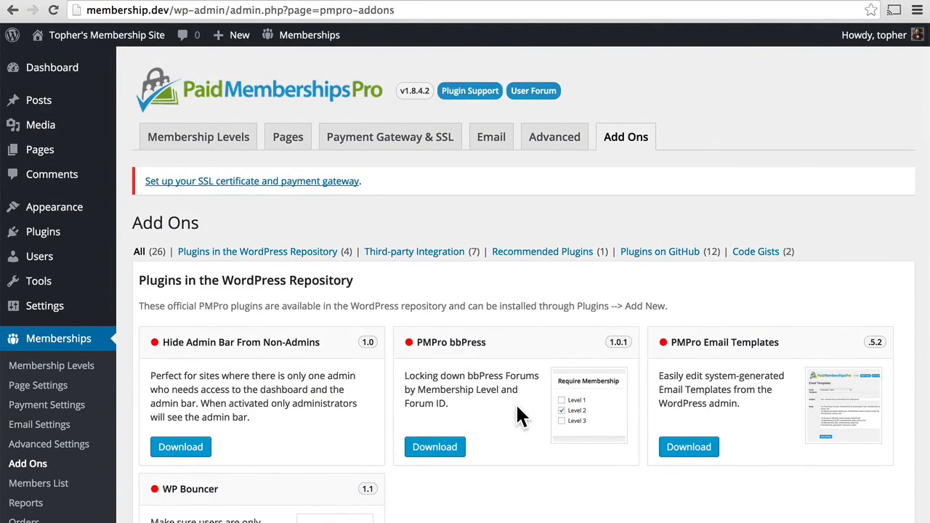